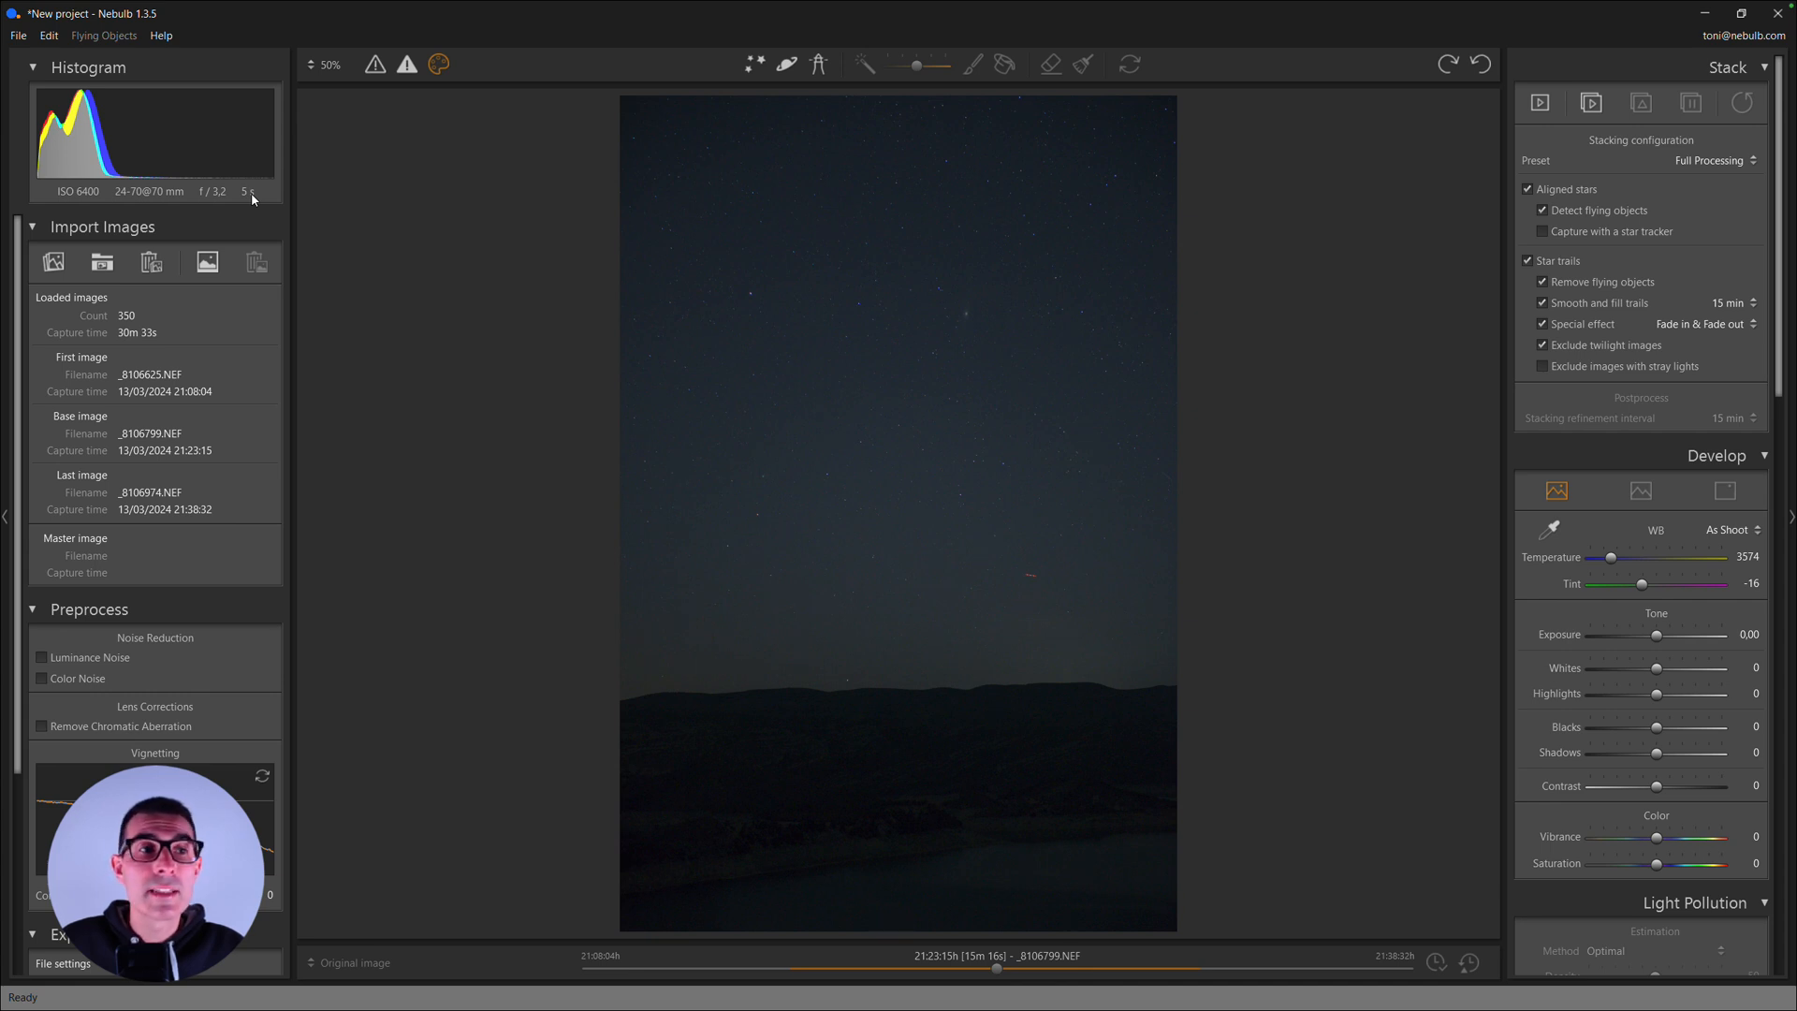
- Examine the stars and faint deep-sky details in the base image at close range
click(921, 344)
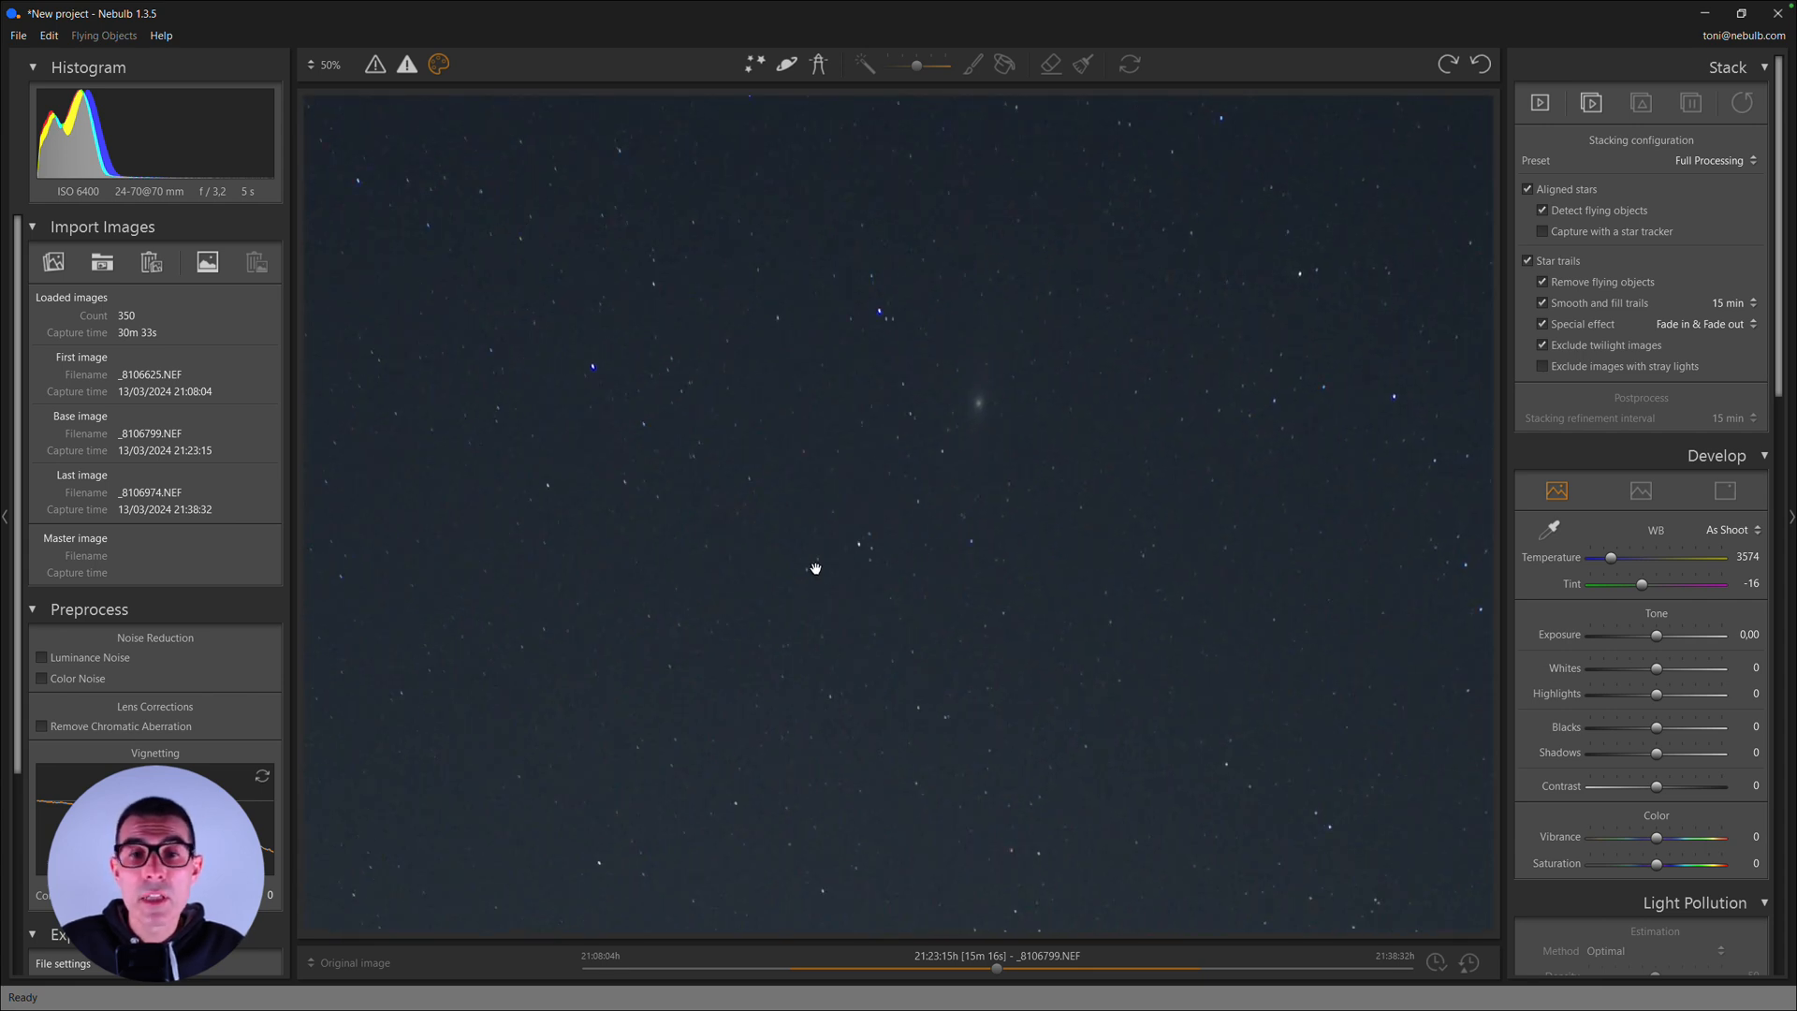
drag(814, 565, 950, 451)
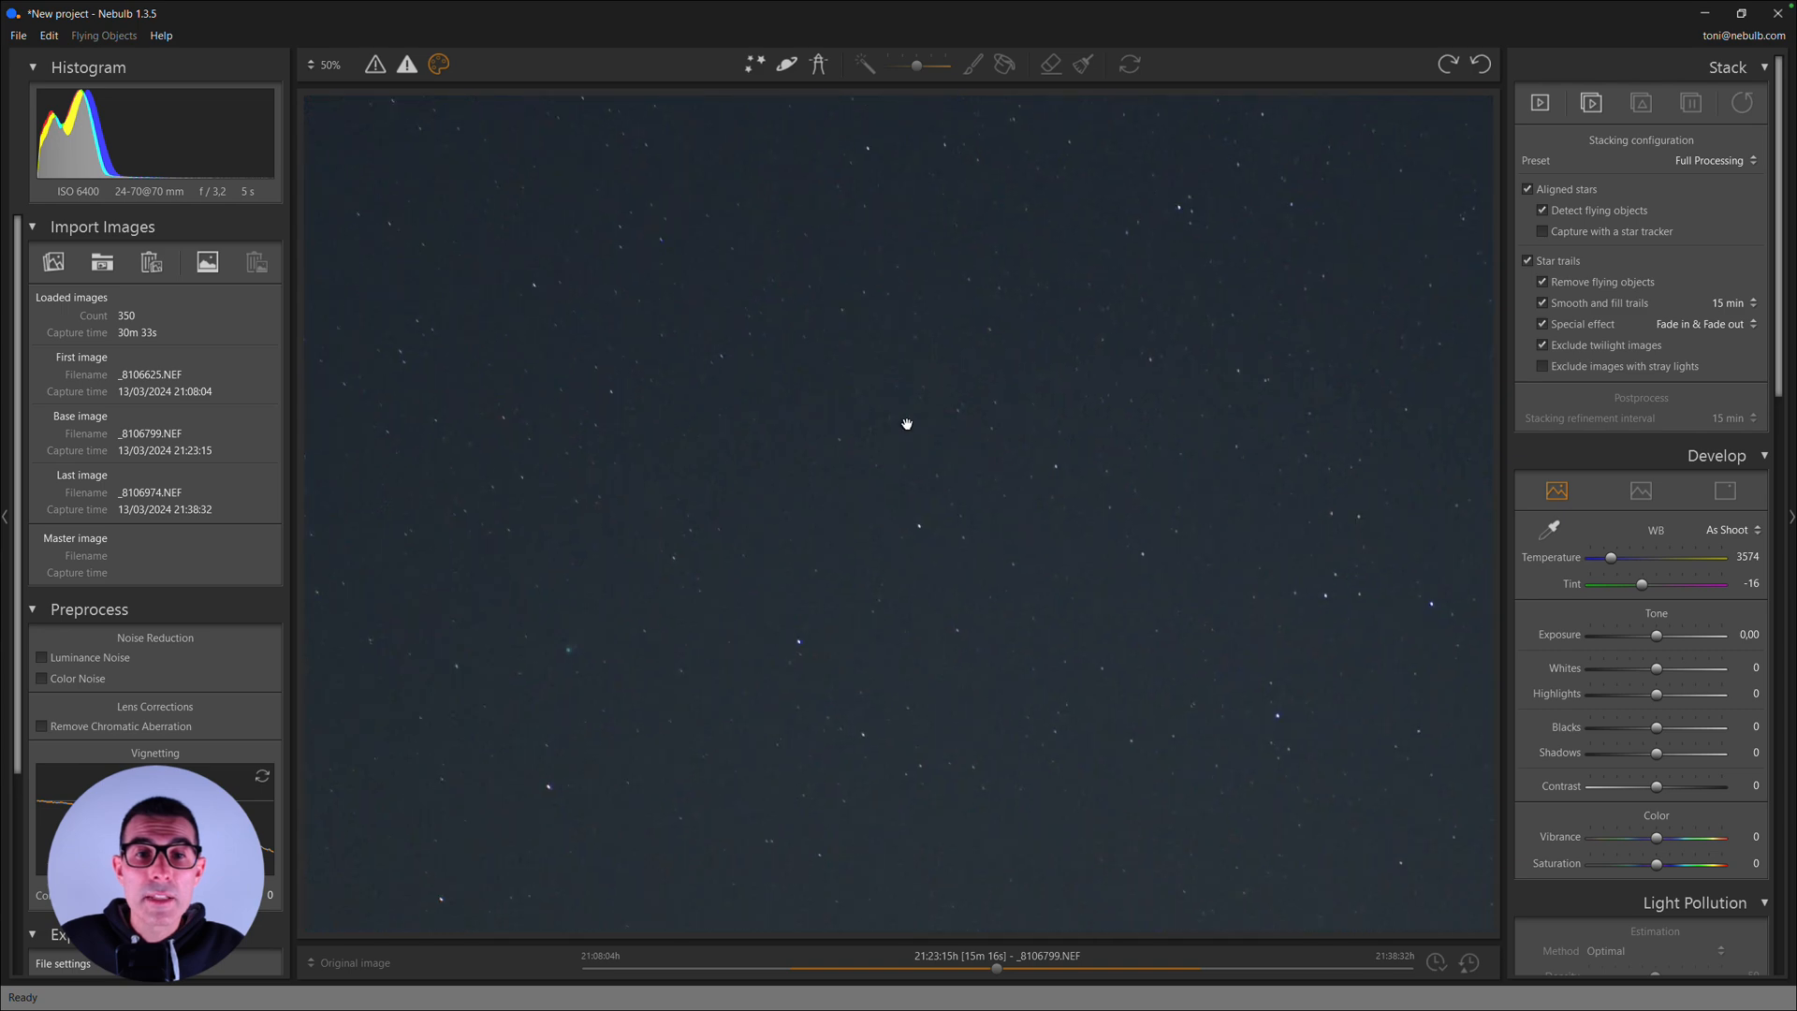
click(842, 466)
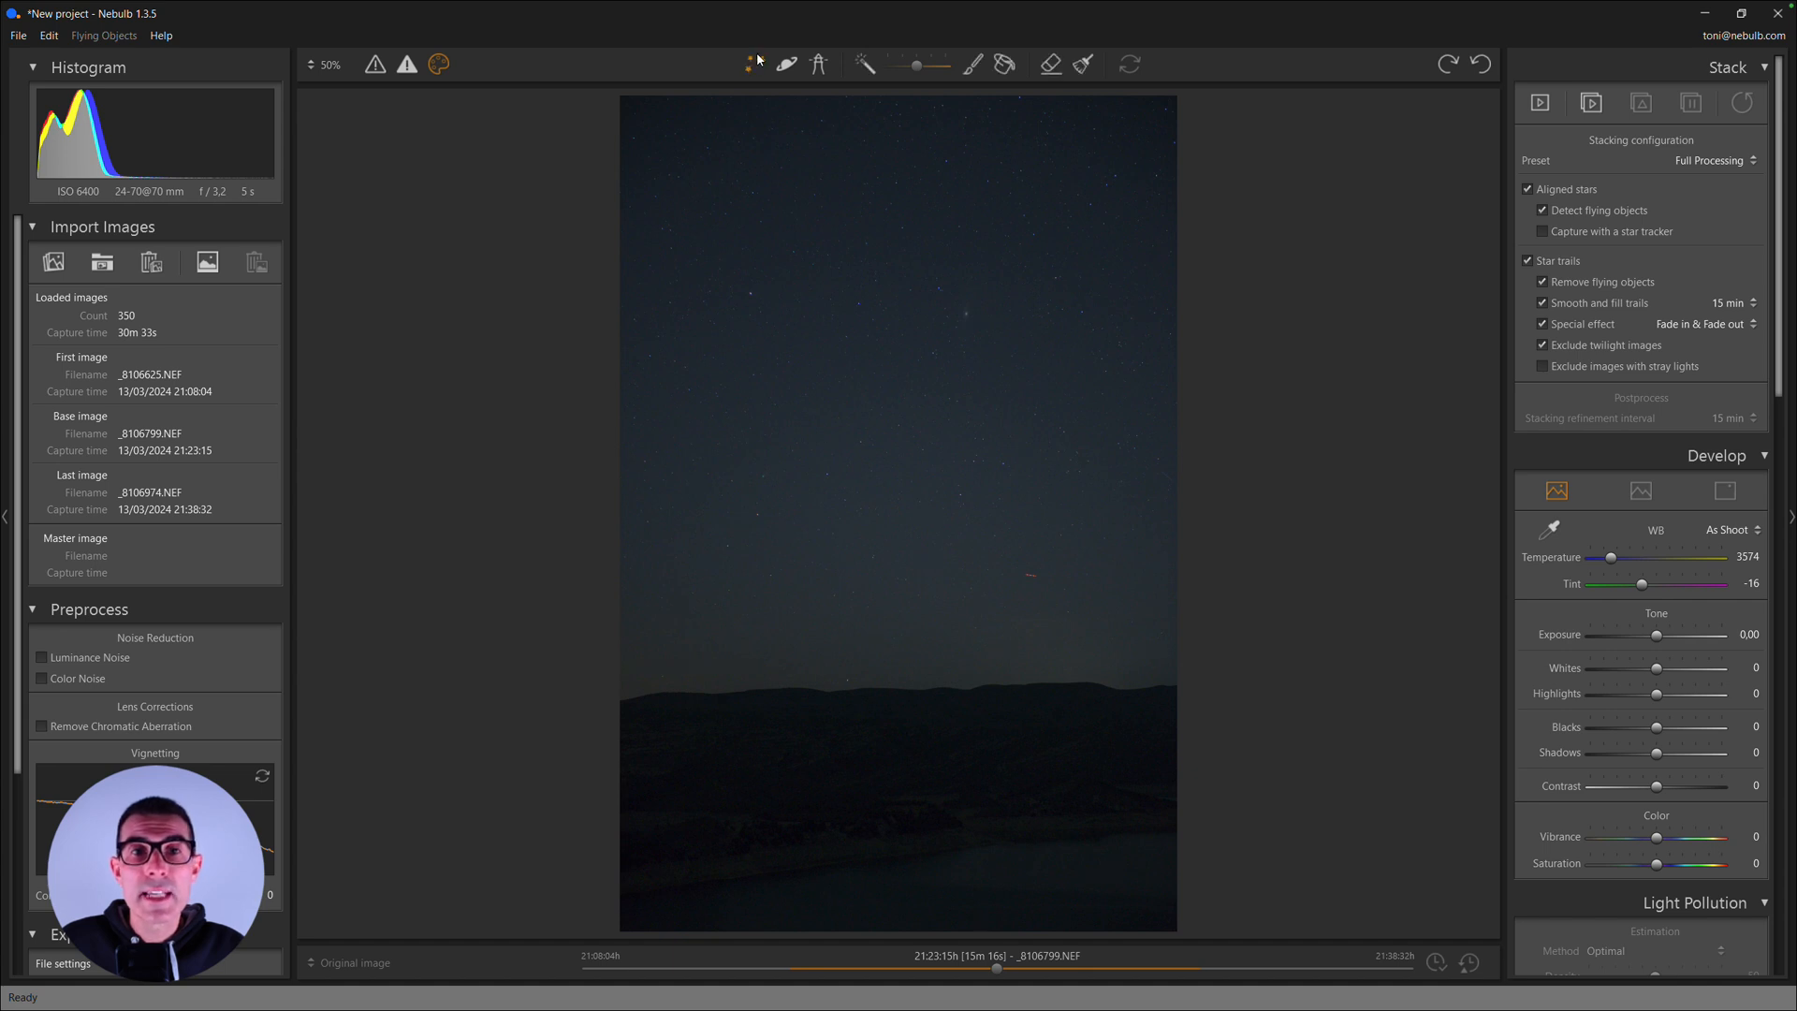
- Paint the sky mask with the magic wand as a continuous strip along the whole horizon above the hills
click(863, 64)
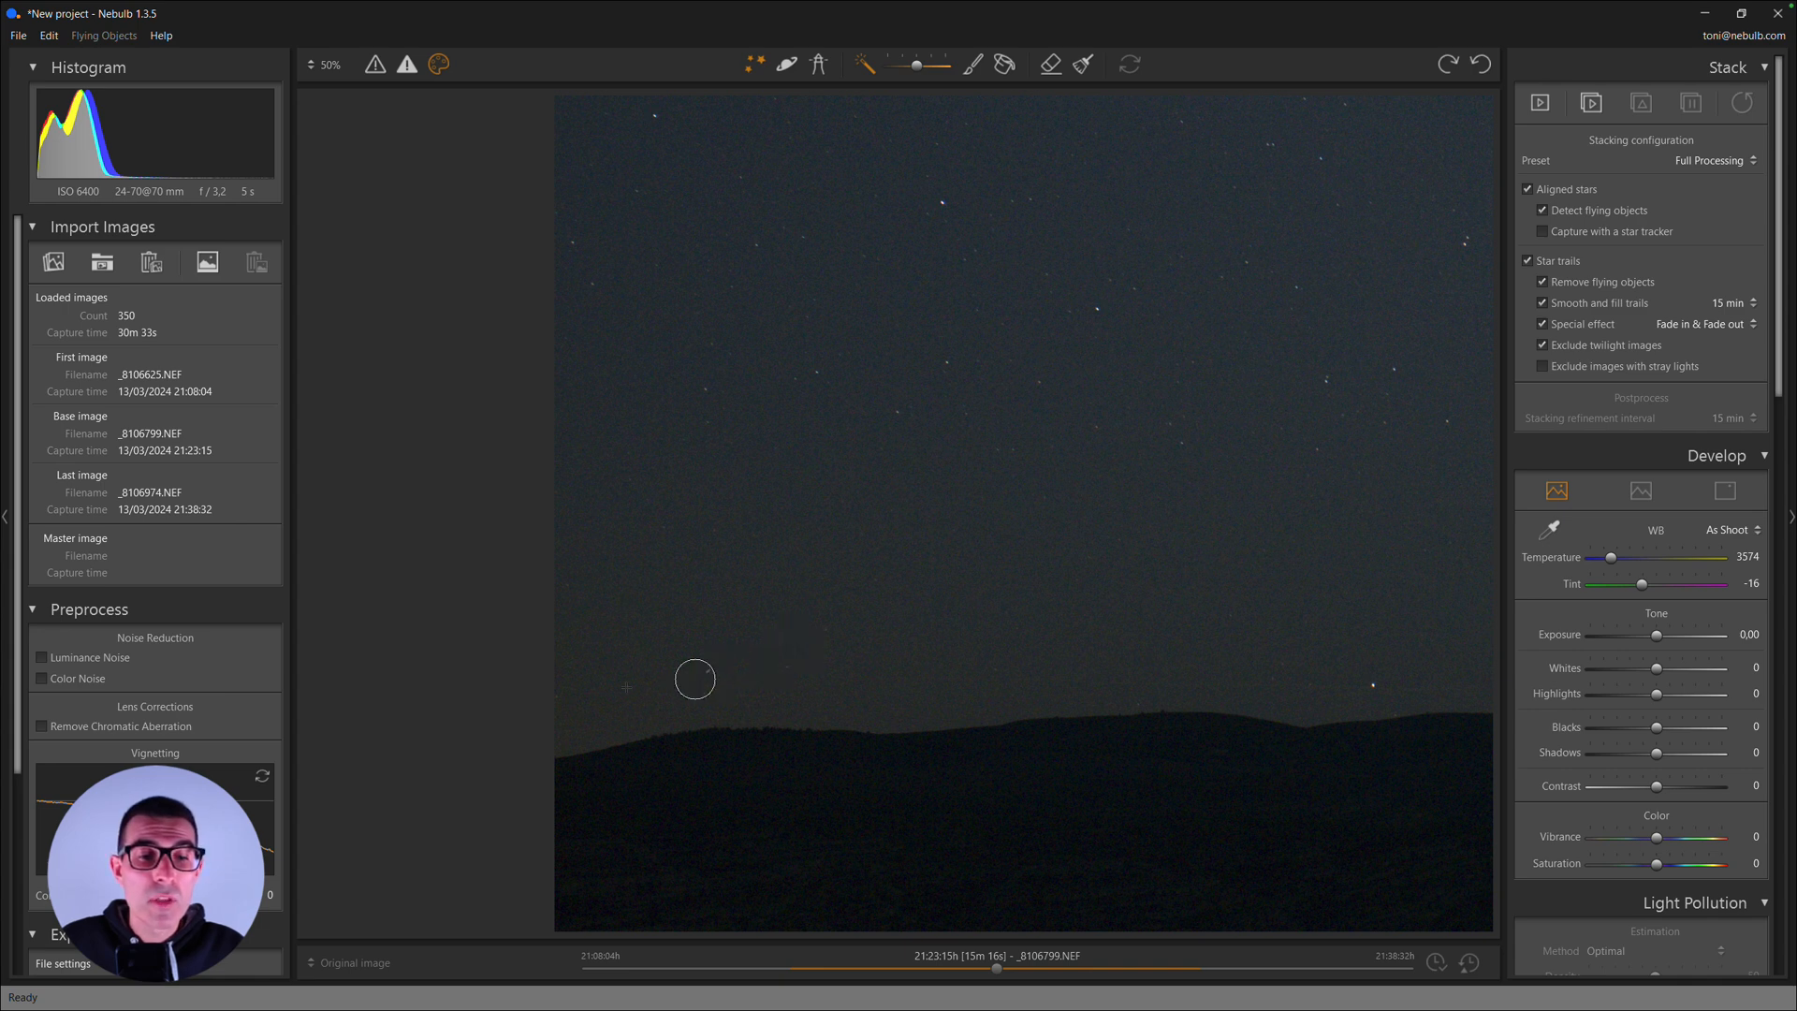
mouse_move(566, 726)
mouse_down()
mouse_move(776, 680)
mouse_move(908, 692)
mouse_move(787, 684)
mouse_up()
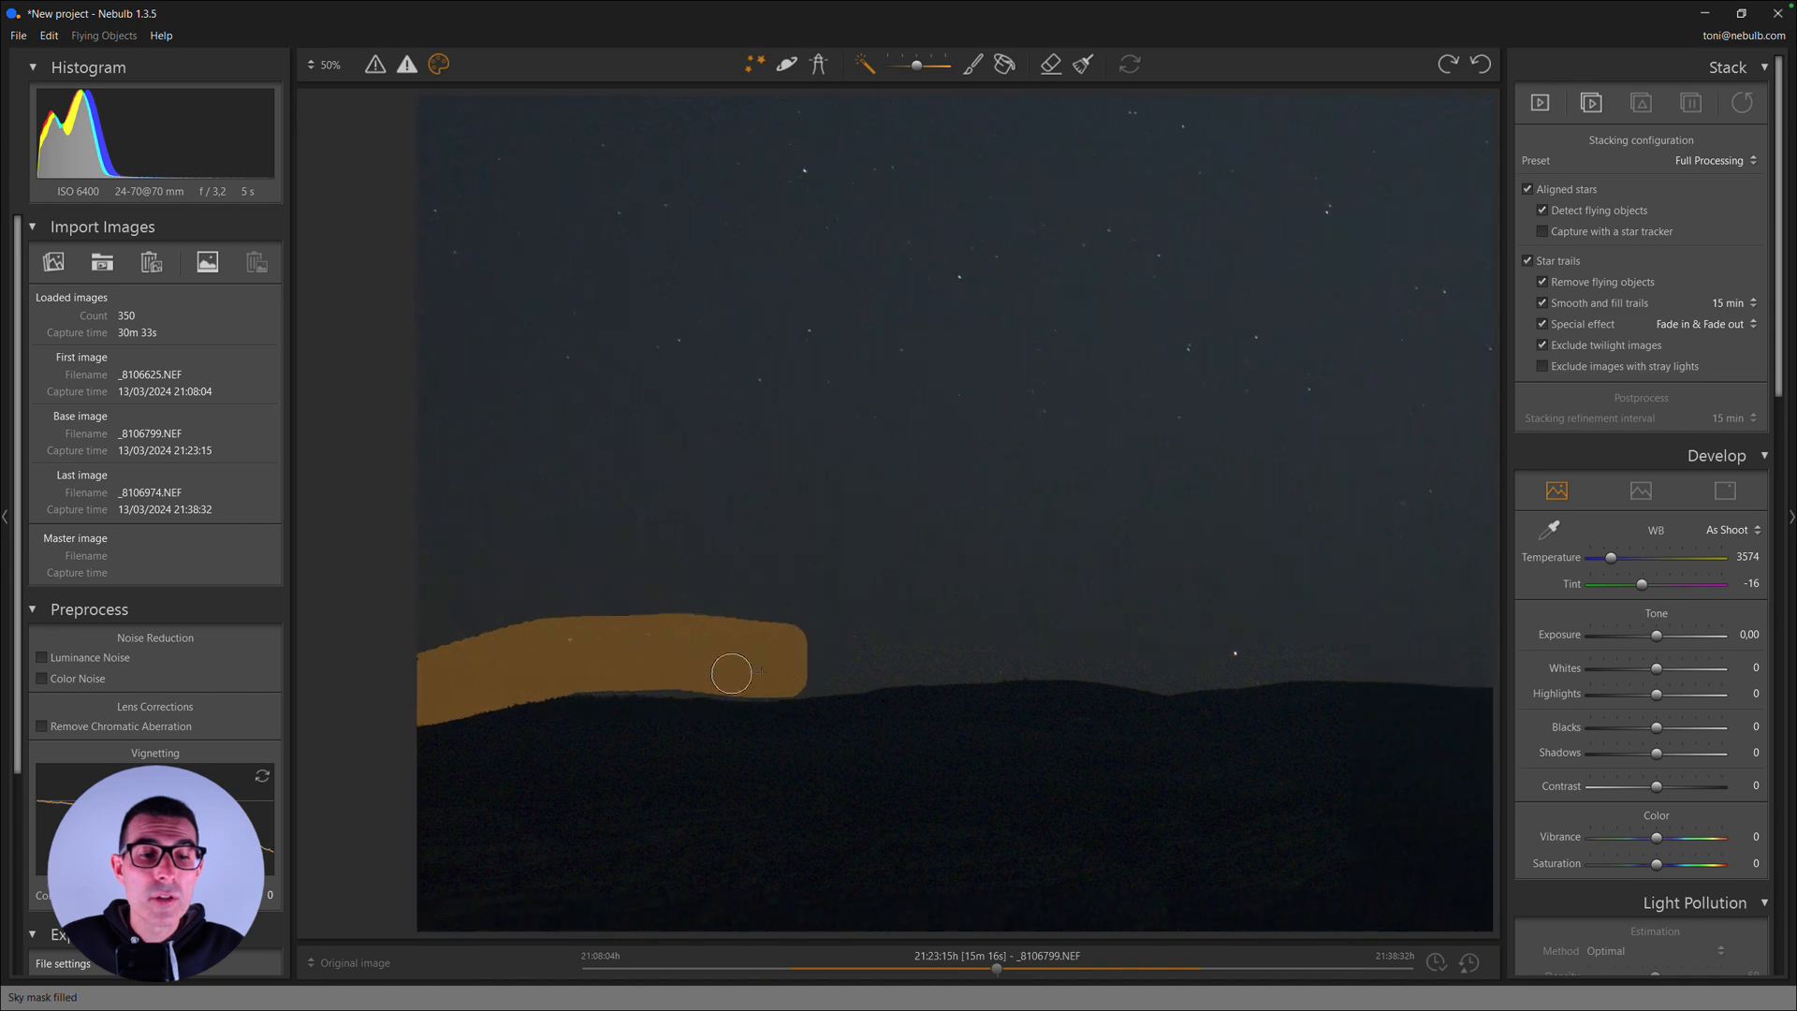
mouse_move(576, 662)
mouse_down()
mouse_move(716, 667)
mouse_move(530, 662)
mouse_move(739, 648)
mouse_up()
drag(875, 671, 602, 670)
drag(489, 641, 672, 646)
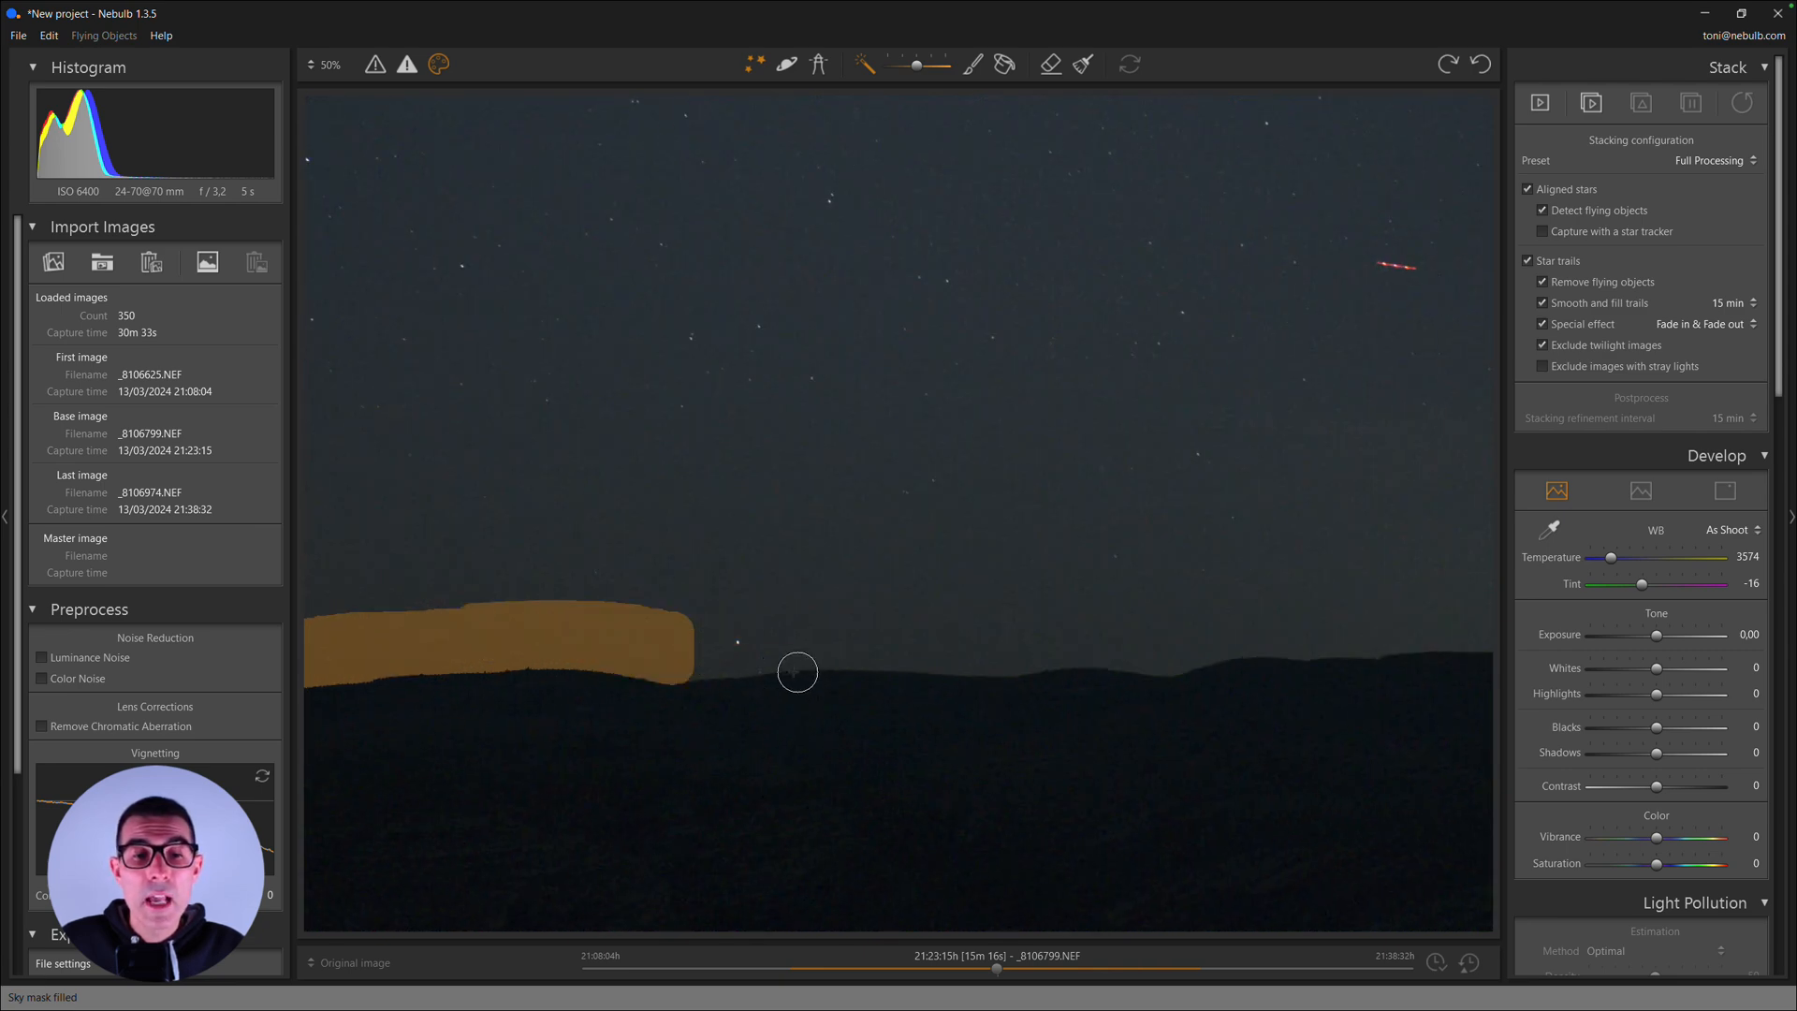
drag(797, 672, 690, 674)
drag(588, 649, 828, 630)
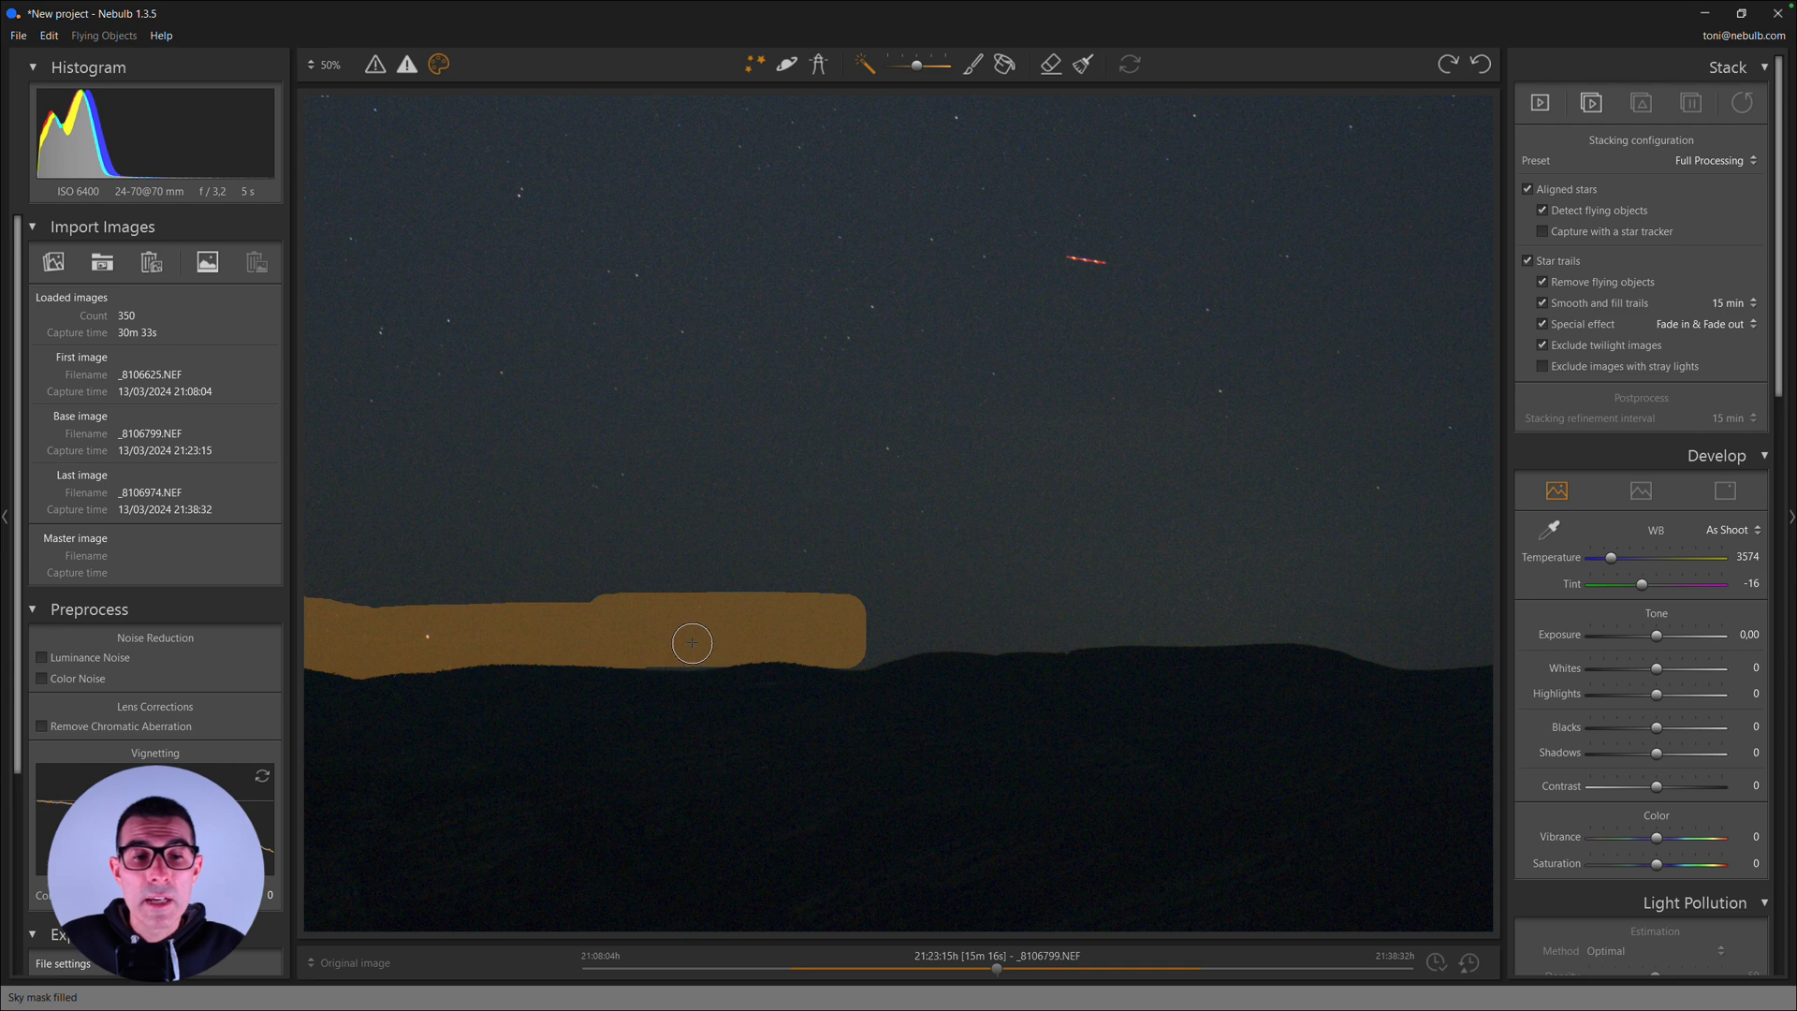
drag(693, 644, 656, 641)
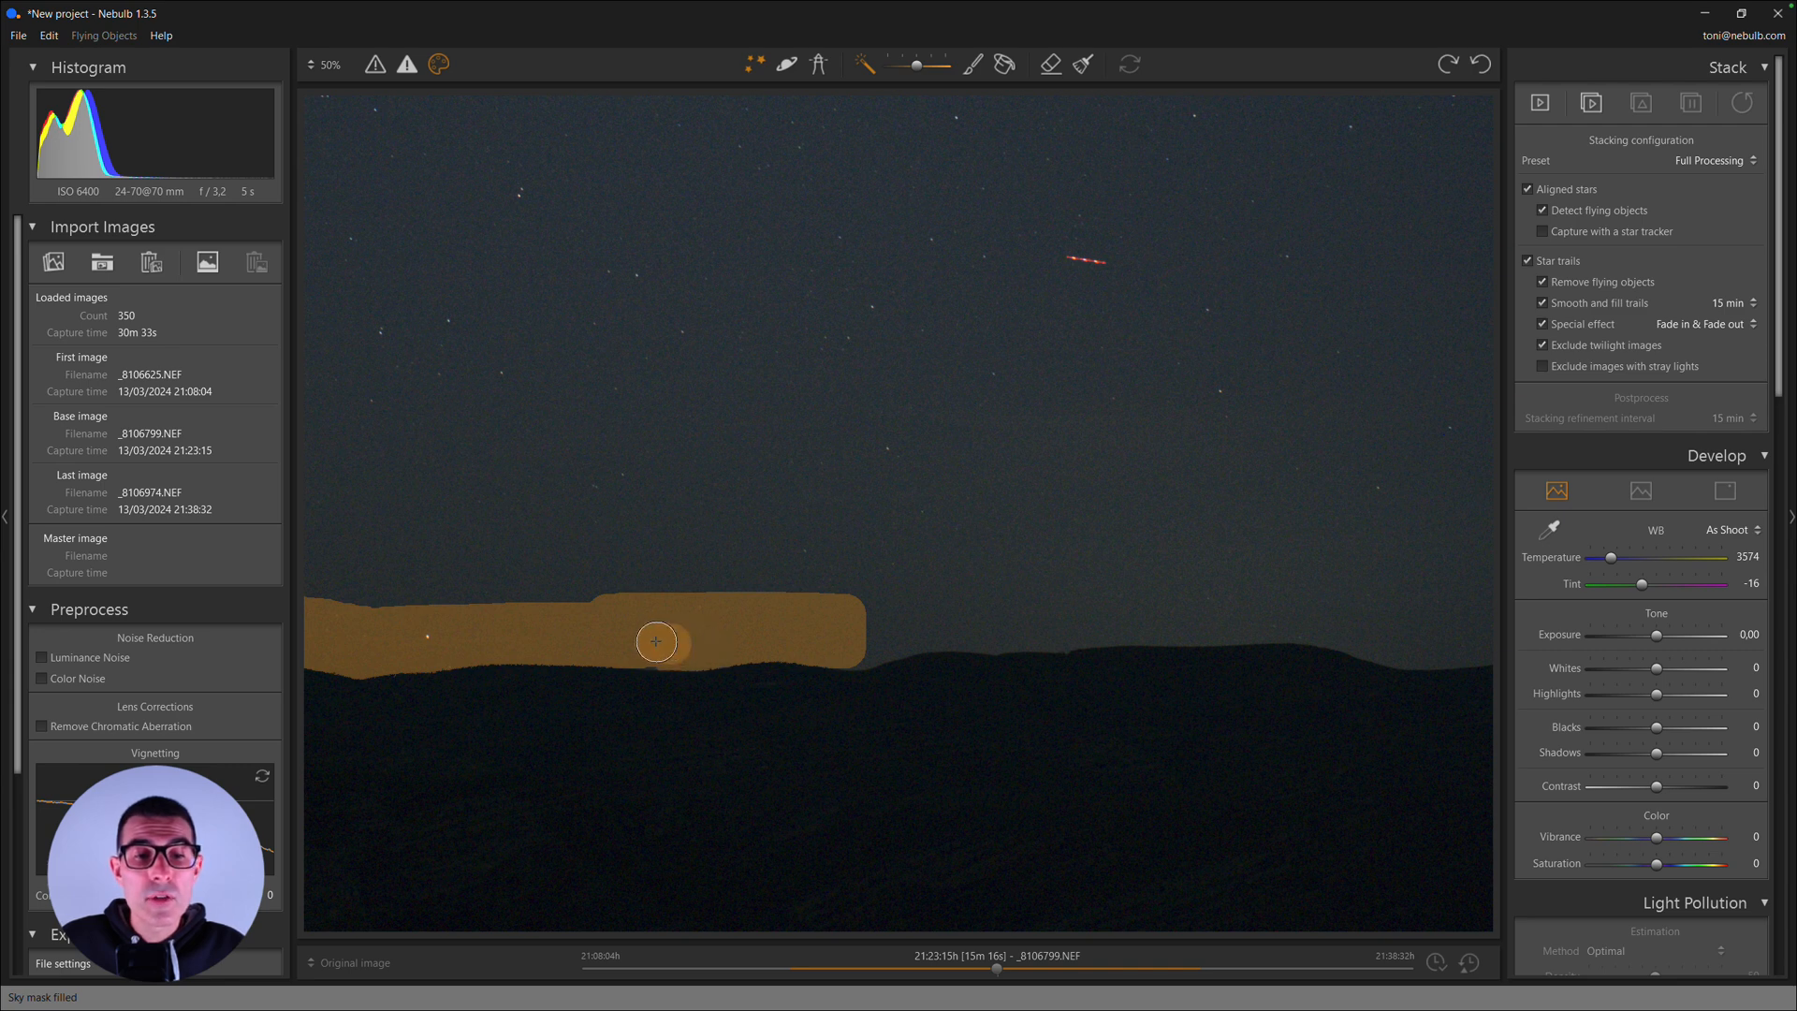
mouse_move(924, 673)
mouse_down()
mouse_move(668, 660)
mouse_move(609, 616)
mouse_move(790, 603)
mouse_move(878, 658)
mouse_move(674, 614)
mouse_move(792, 596)
mouse_up()
drag(953, 648, 818, 645)
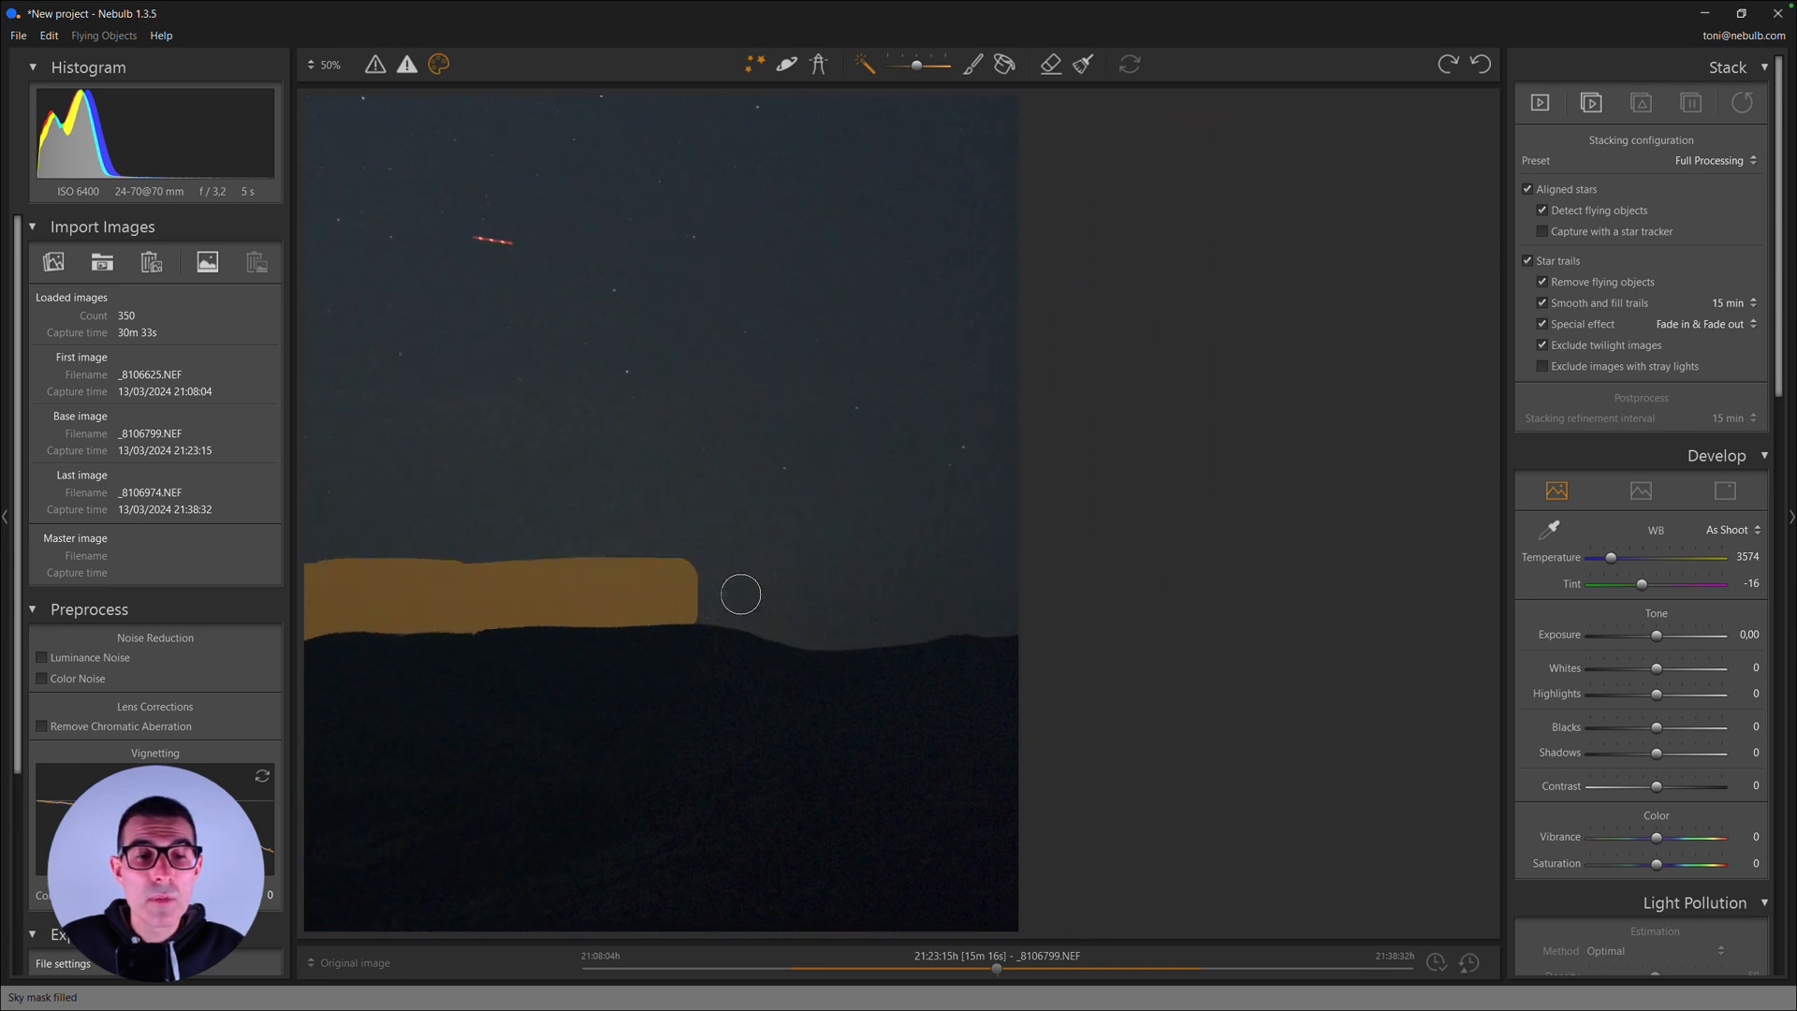
mouse_move(708, 595)
mouse_down()
mouse_move(869, 616)
mouse_move(805, 640)
mouse_move(812, 615)
mouse_move(917, 617)
mouse_up()
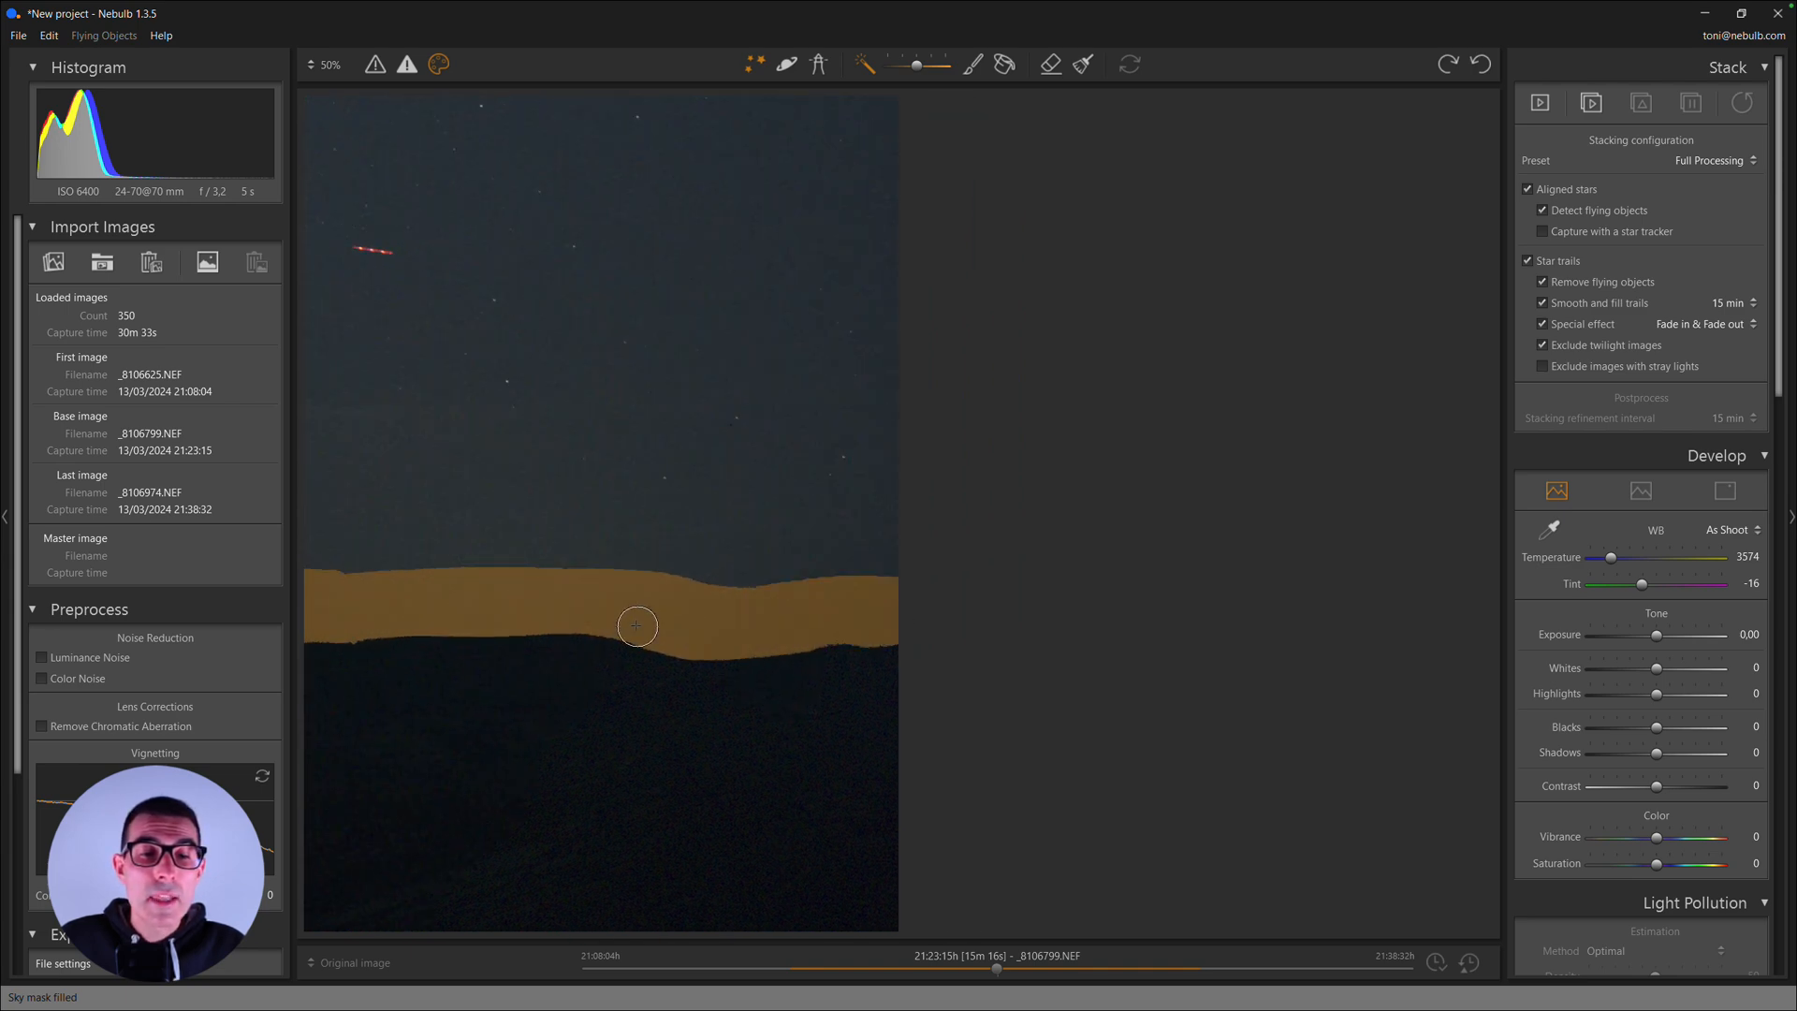
drag(634, 626, 987, 634)
drag(646, 647, 956, 649)
drag(562, 665, 882, 663)
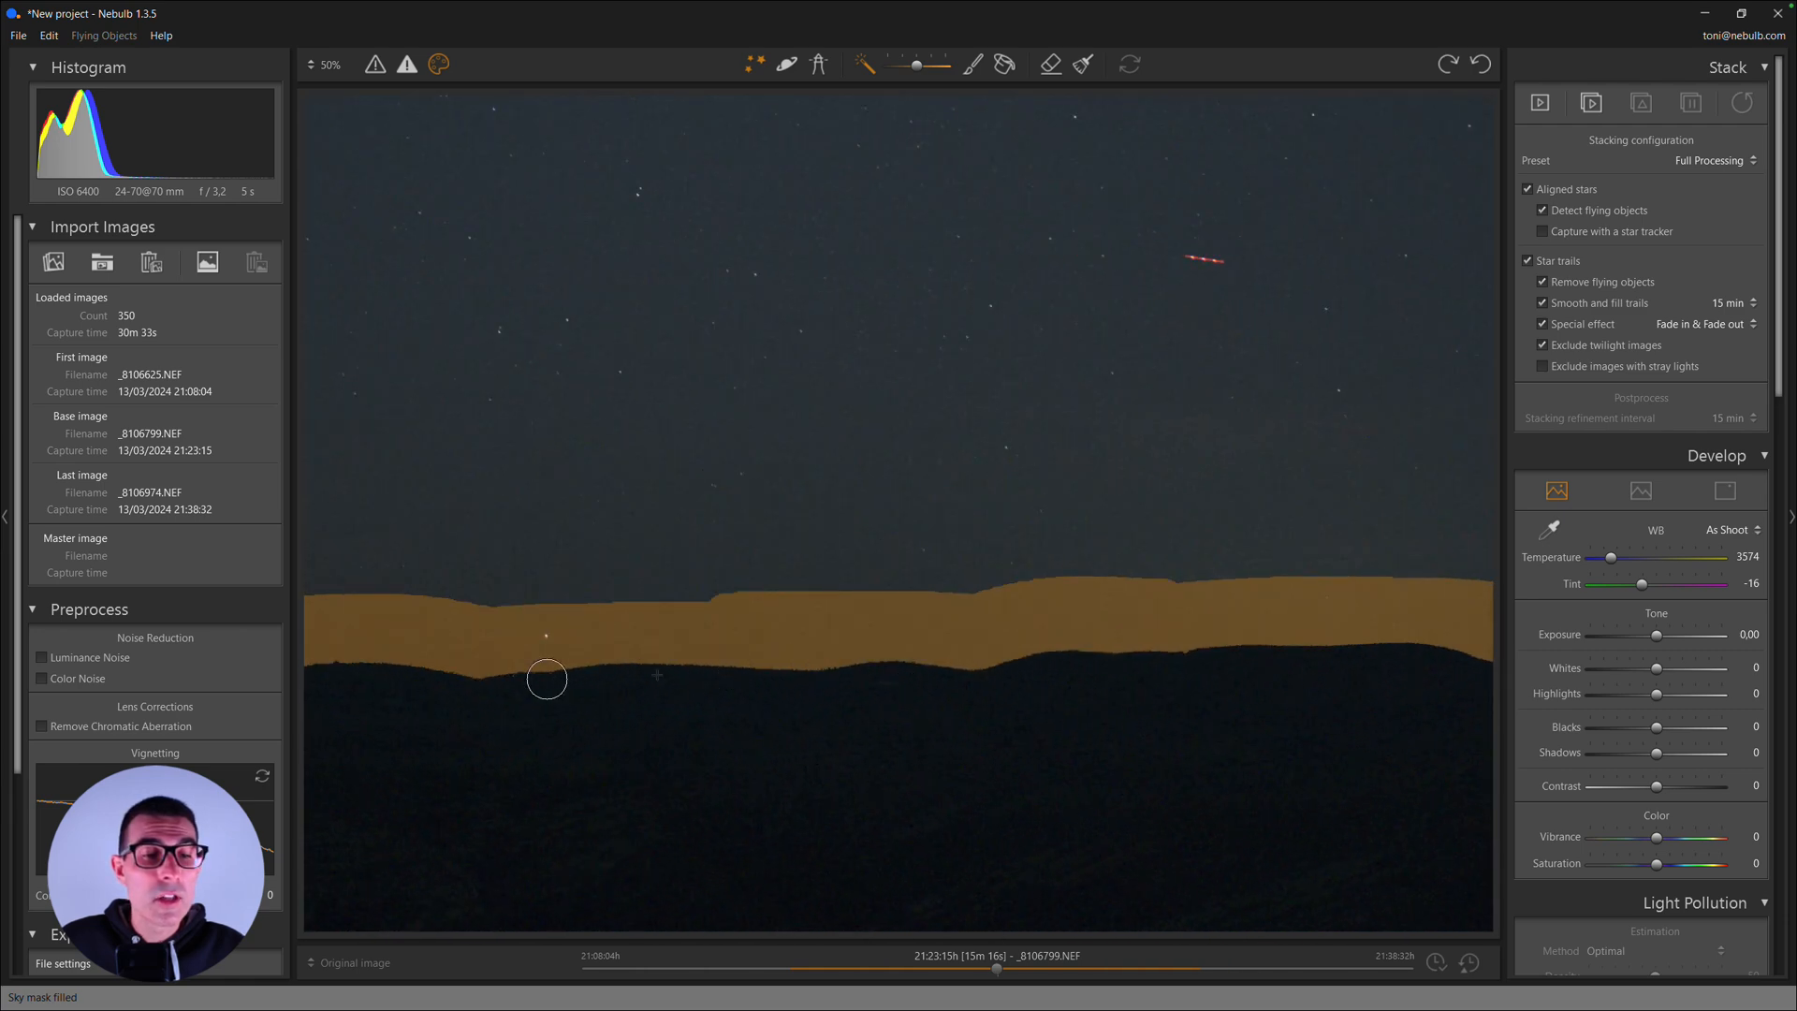
drag(545, 682, 939, 665)
drag(538, 654, 887, 659)
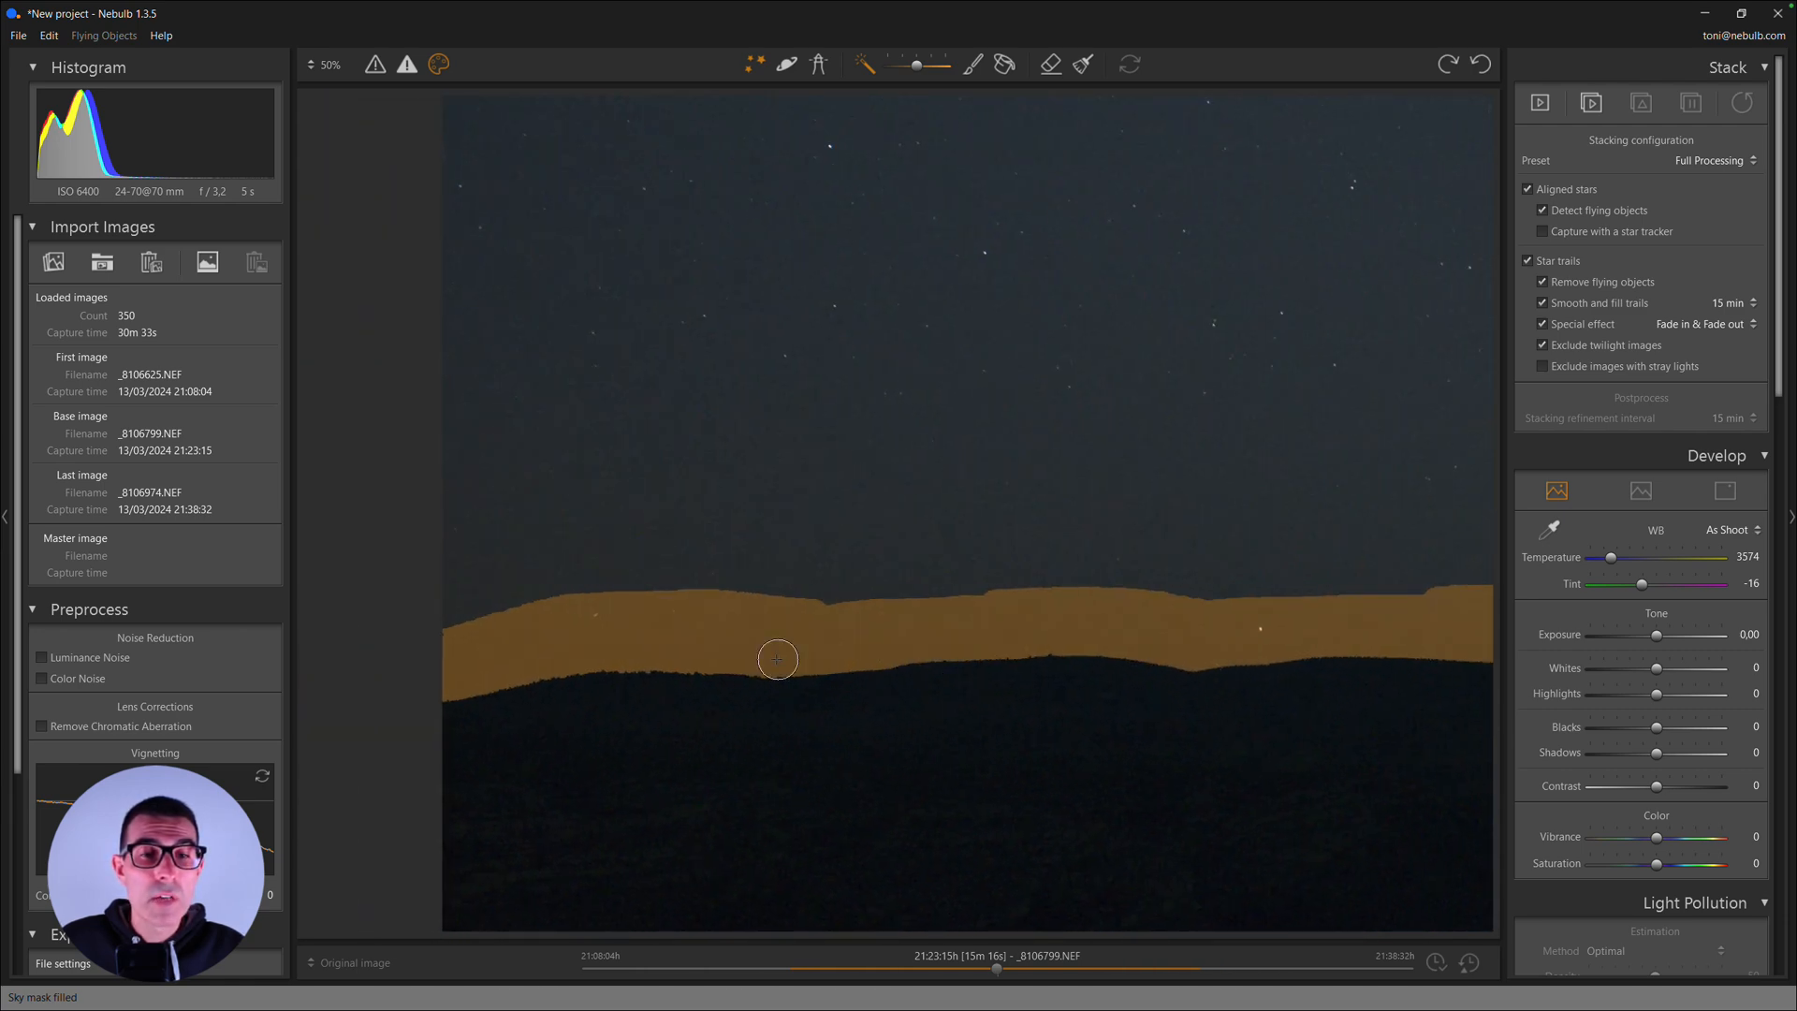
- Fill the rest of the sky above the painted horizon strip into the sky mask and leave mask editing
scroll(778, 659, down, 5)
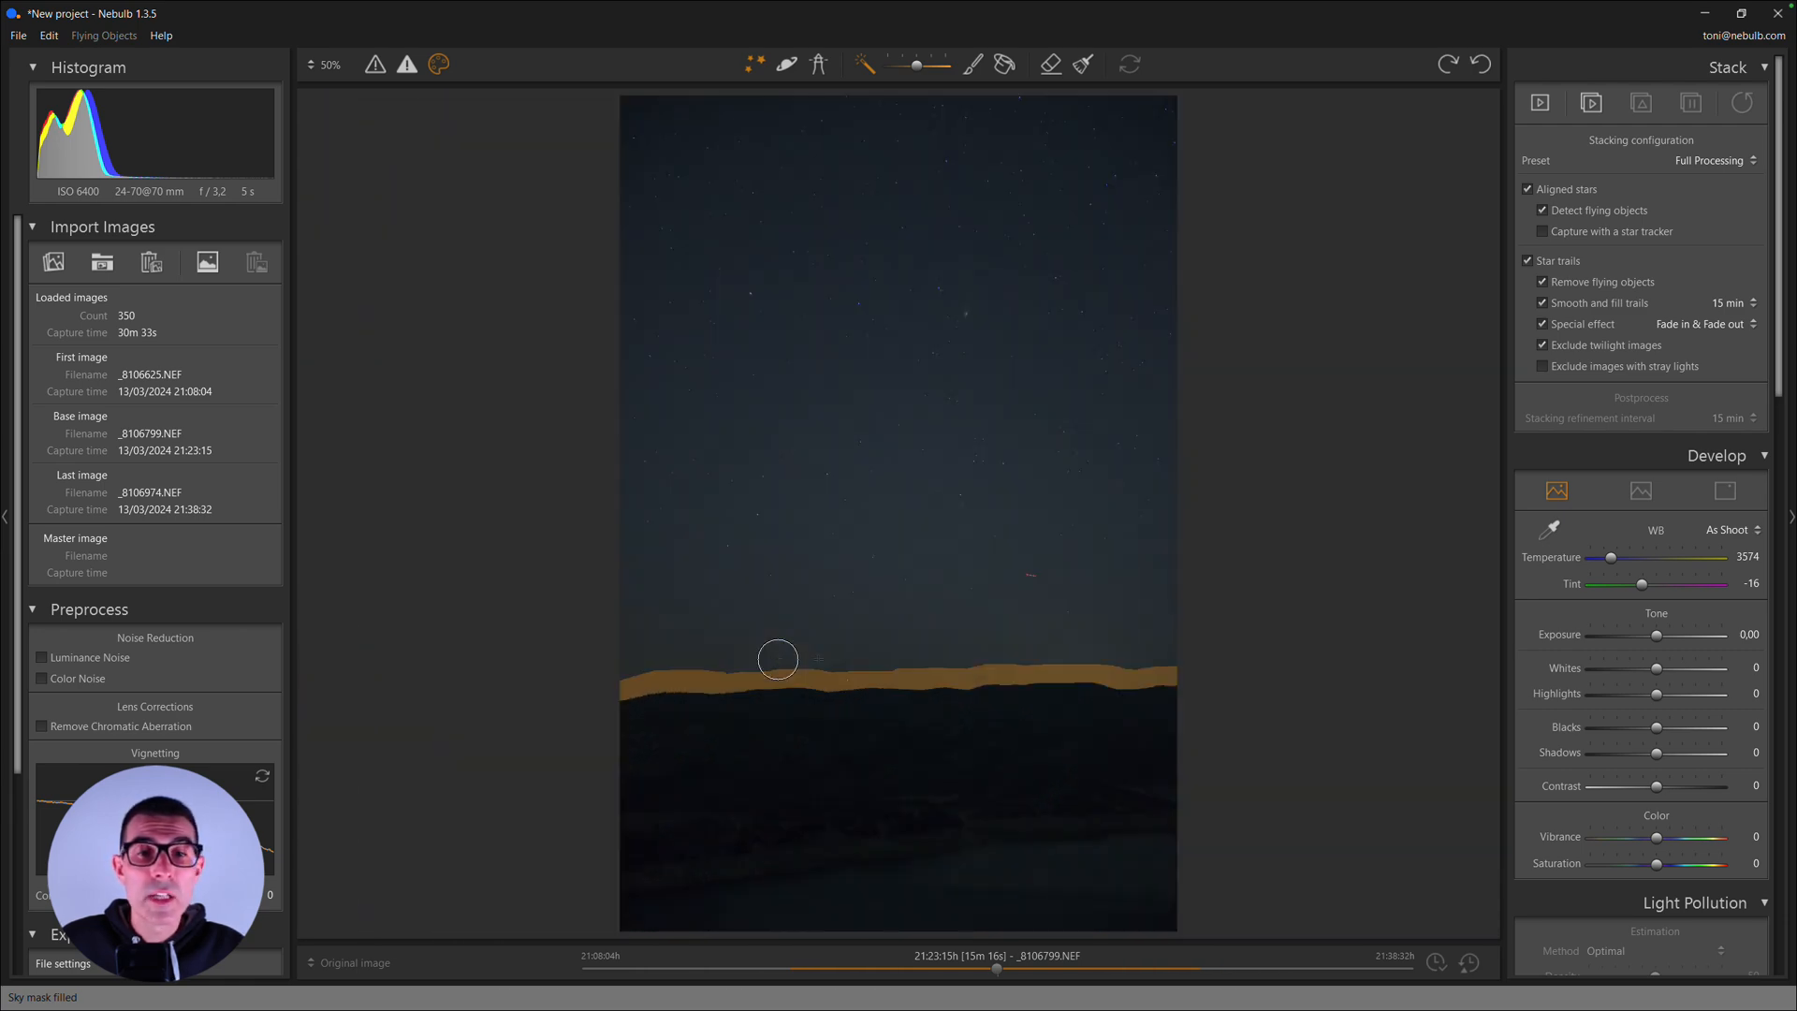
click(999, 67)
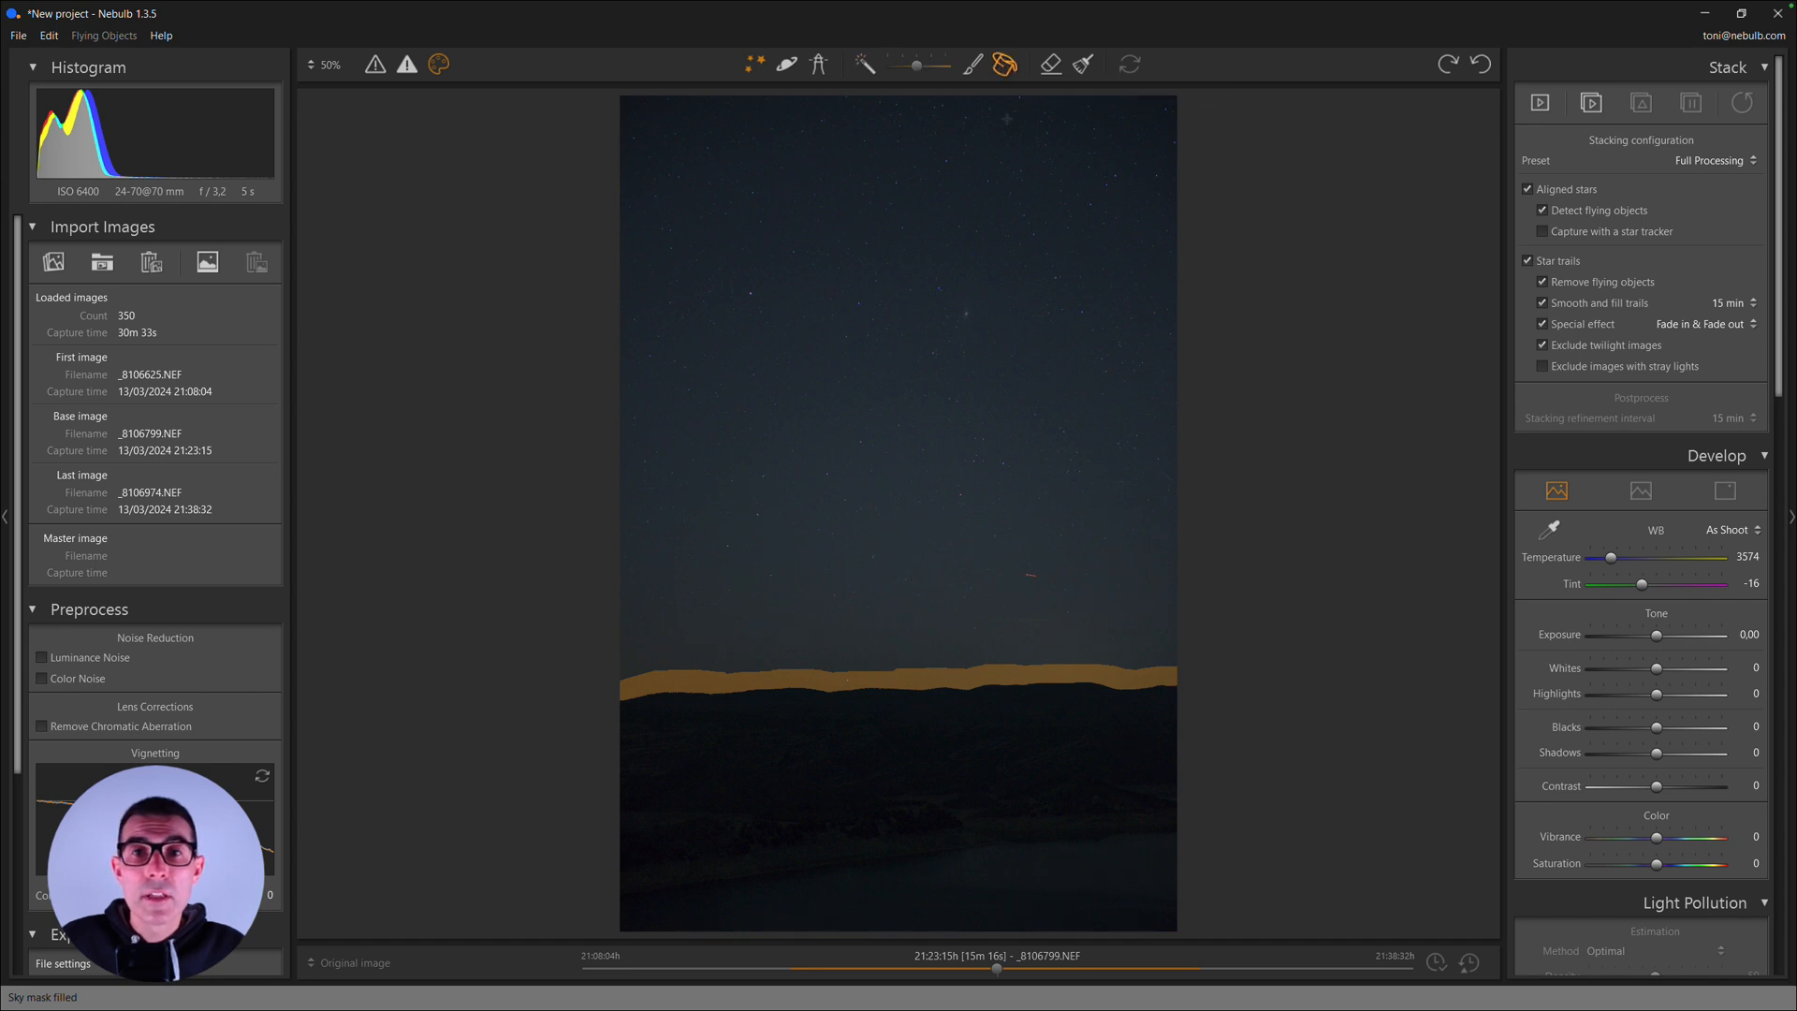
click(909, 339)
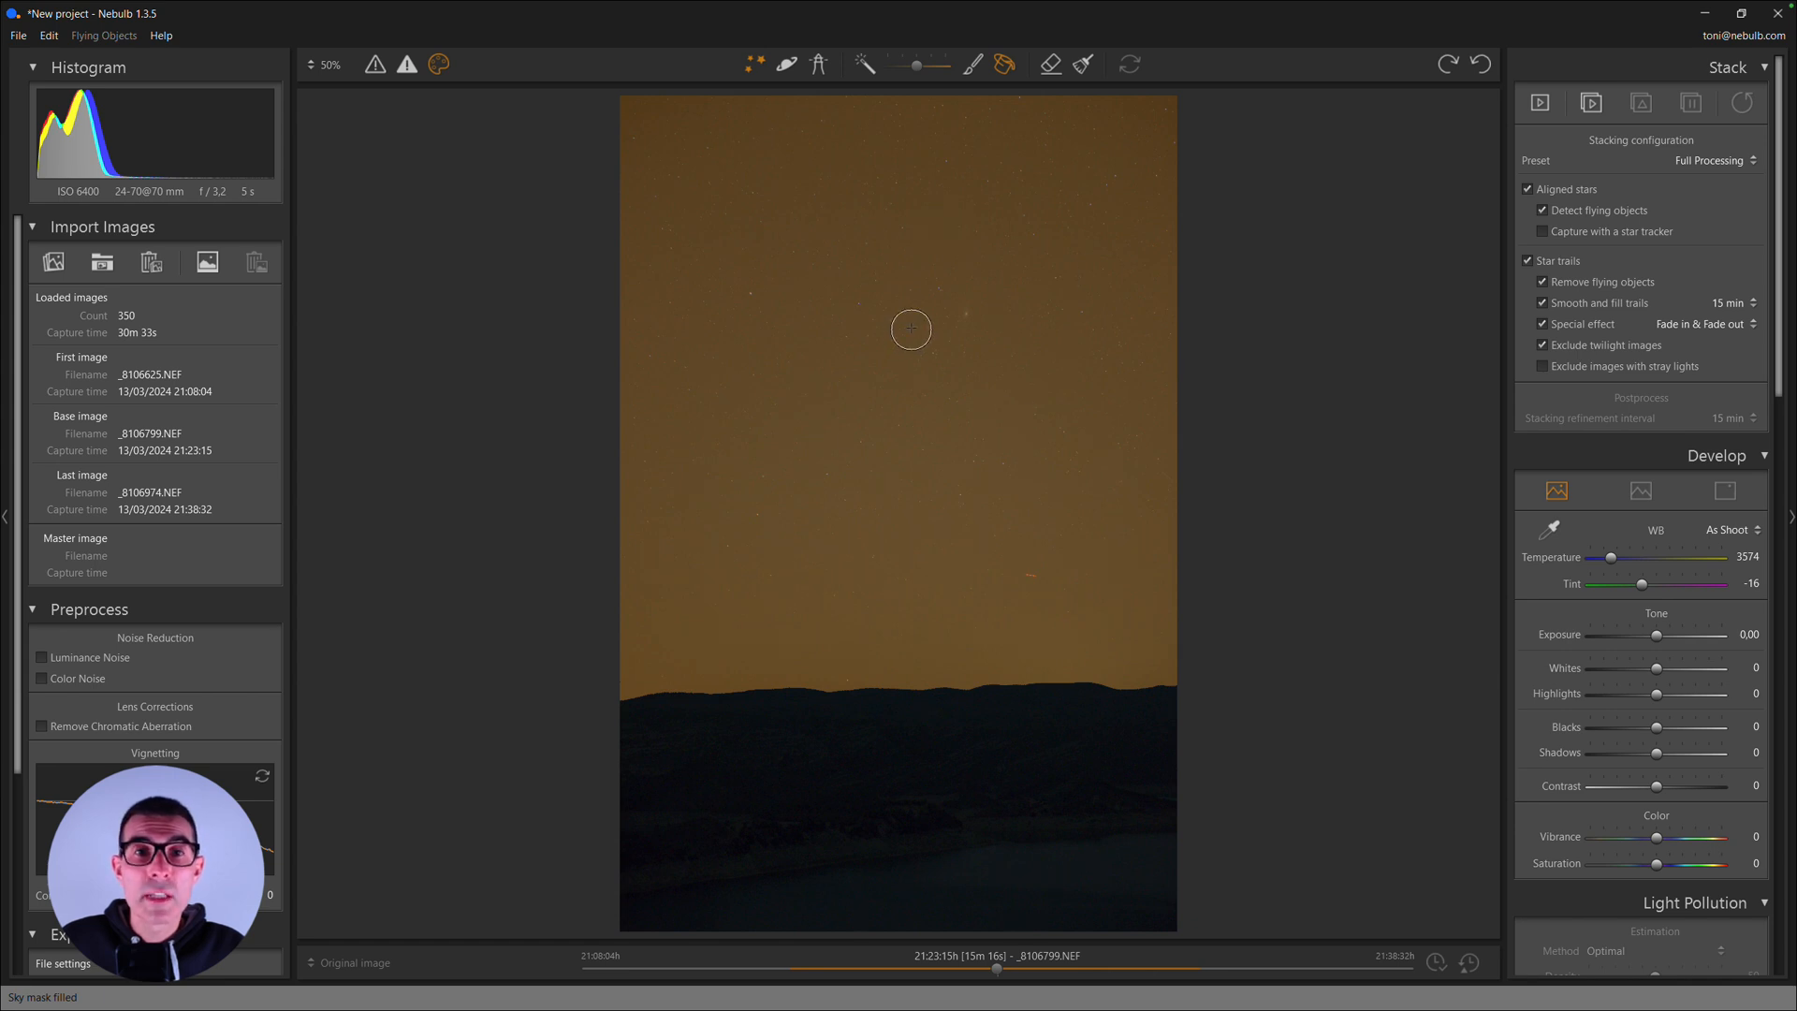
click(757, 63)
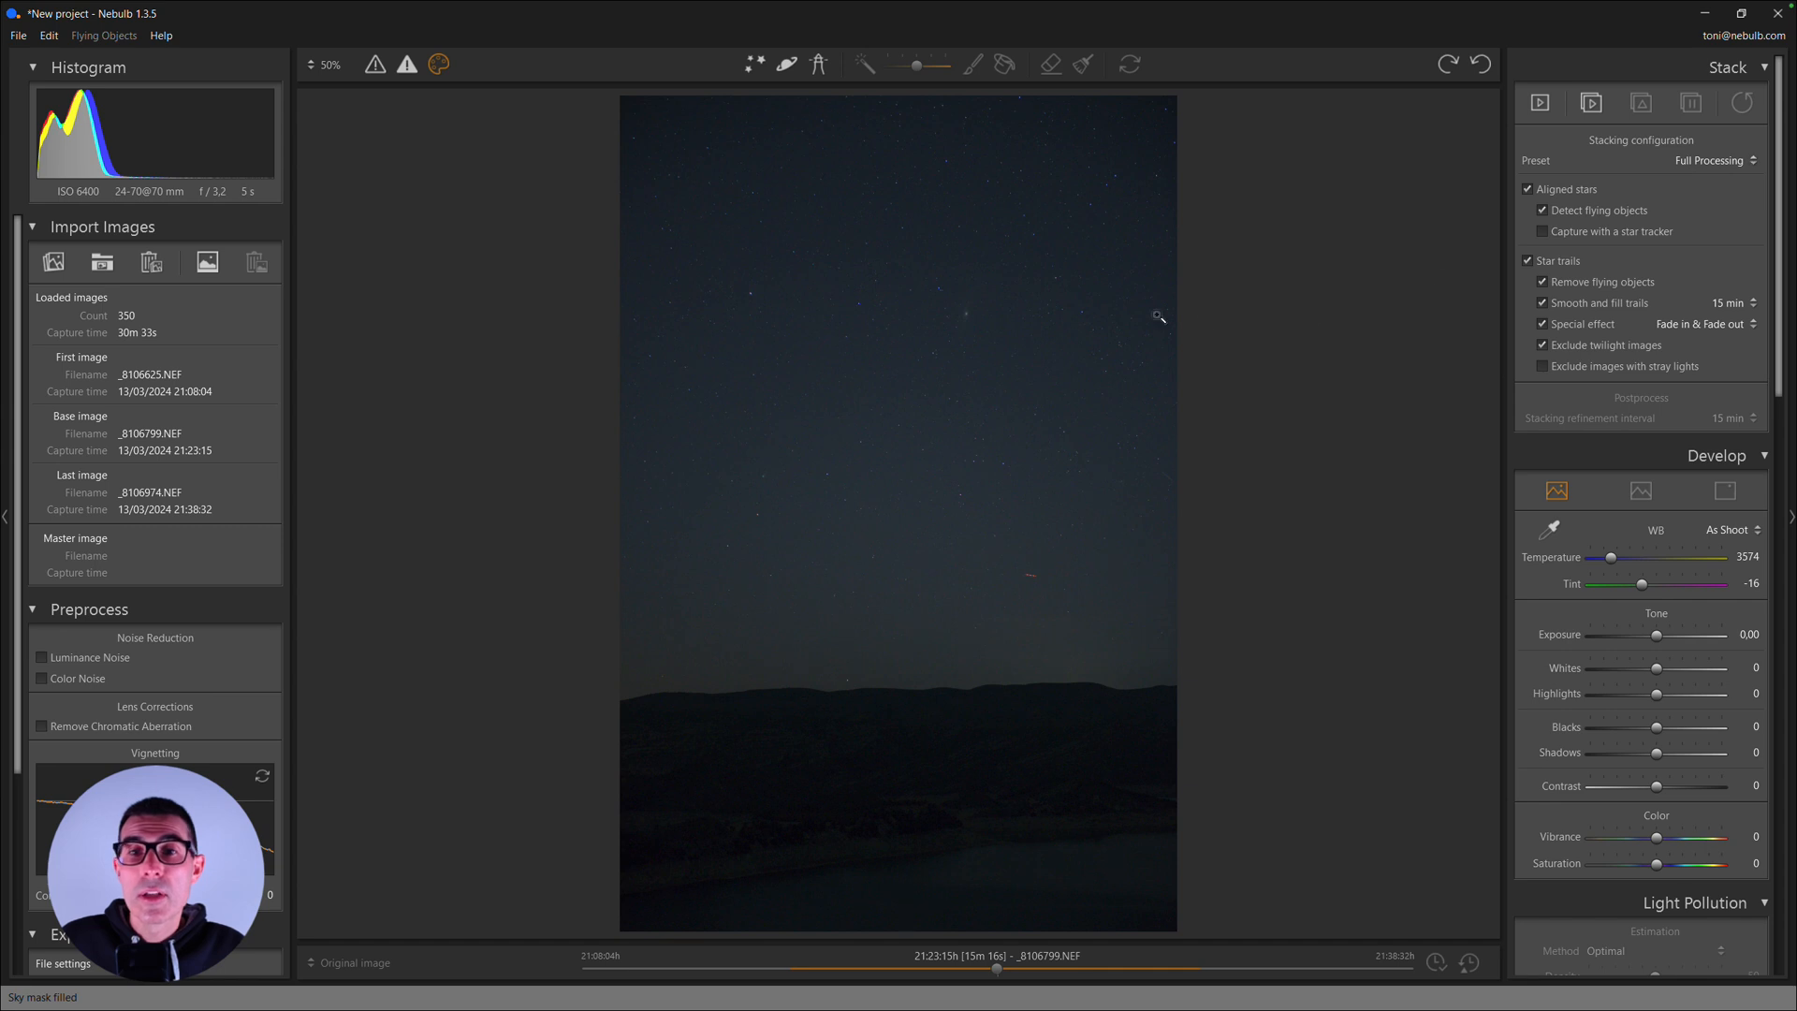
- Inspect the faint fuzzy object in the upper sky and the stars around it in the base image
click(967, 310)
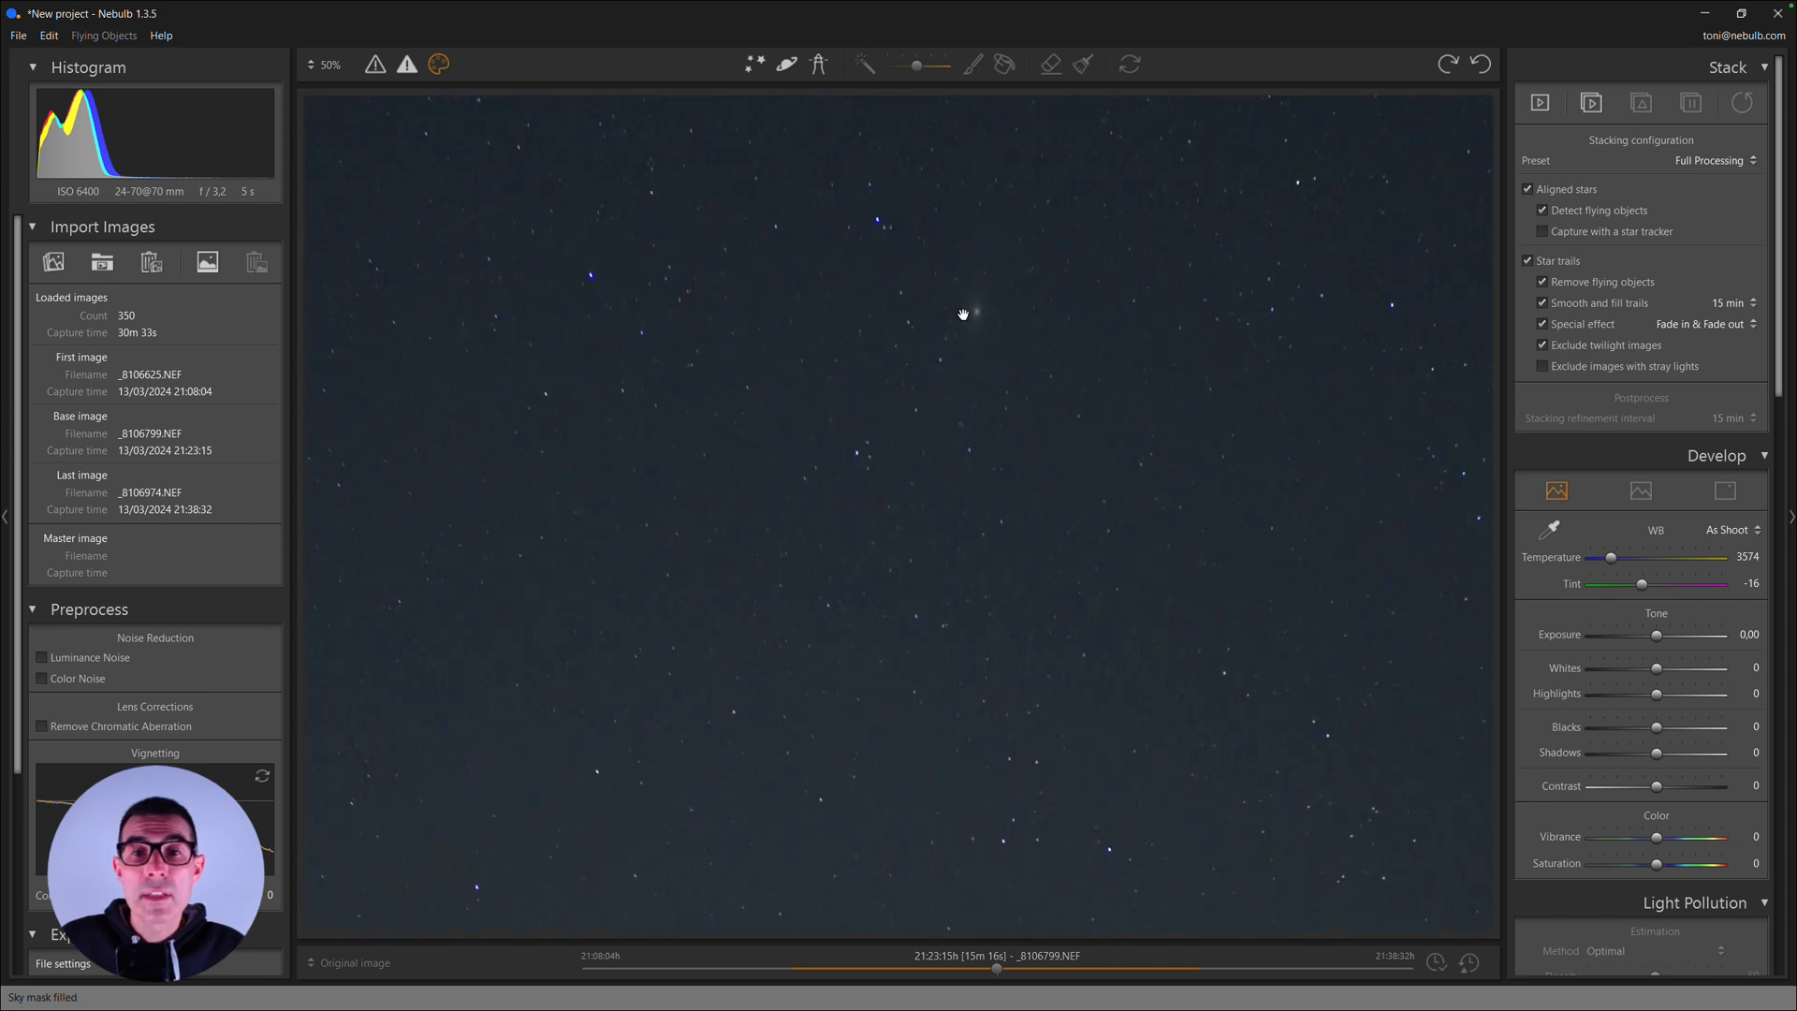
drag(1000, 407, 1063, 381)
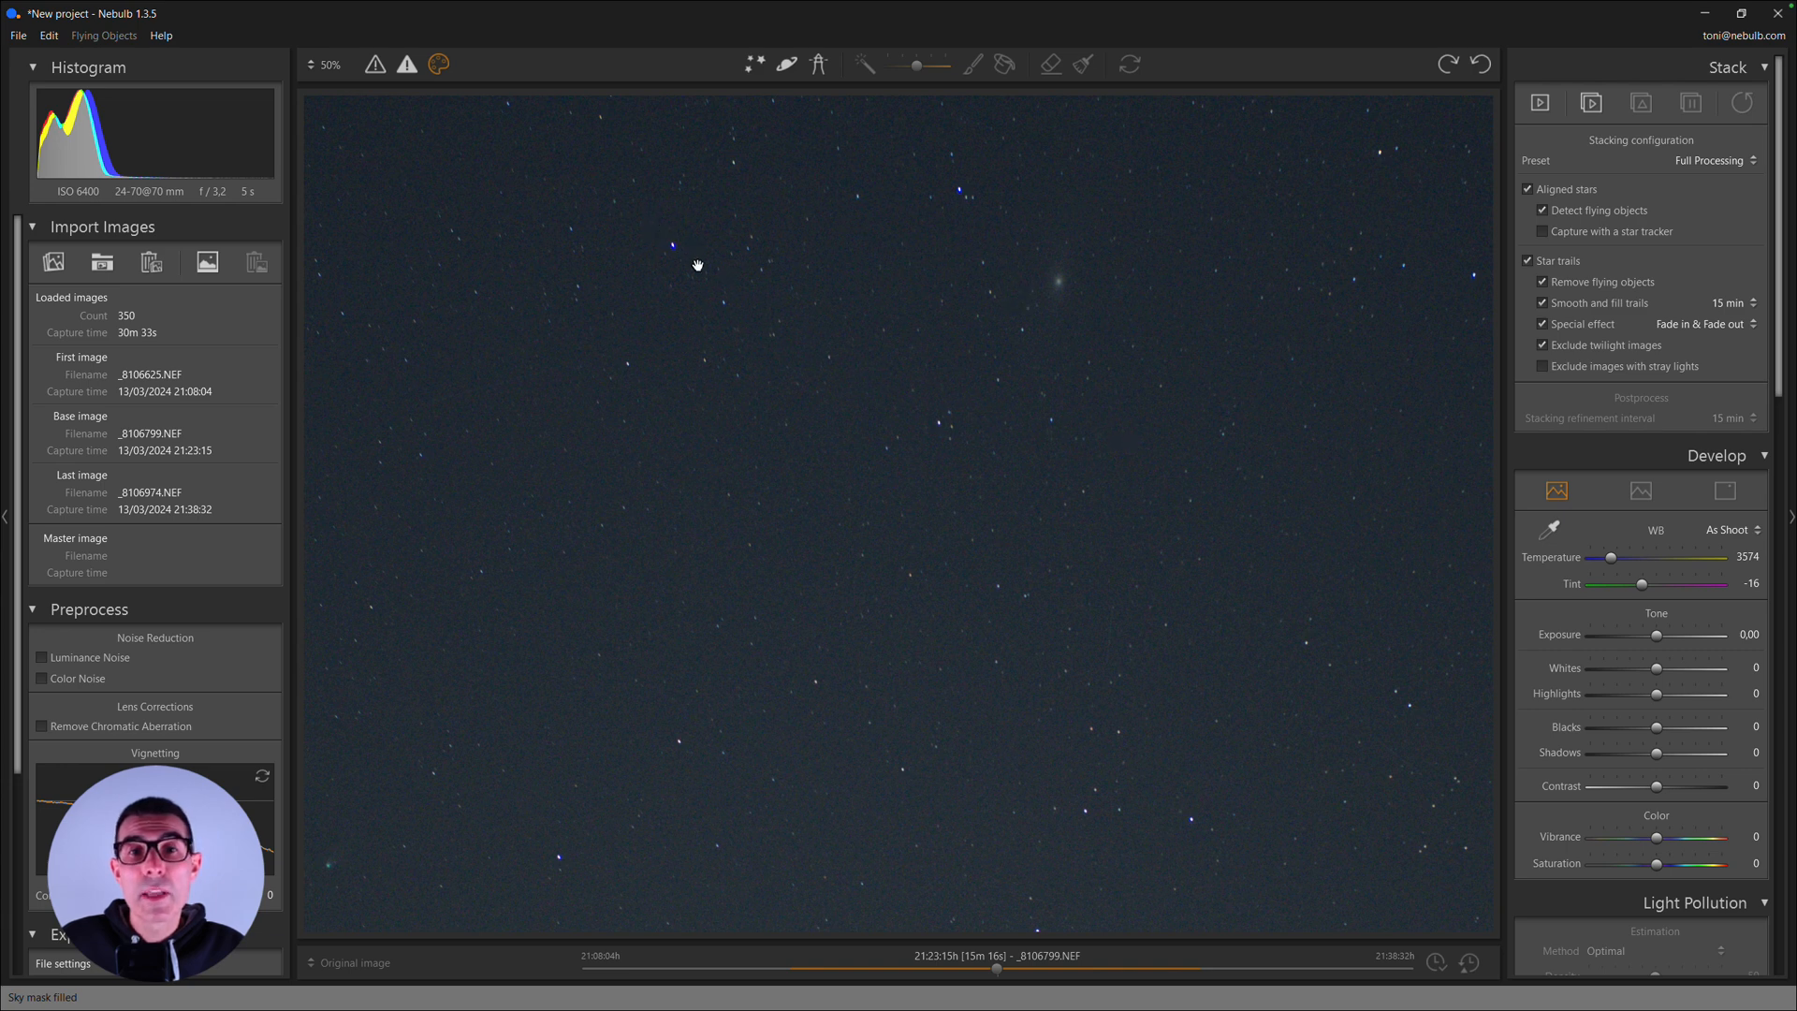
drag(1067, 449, 971, 397)
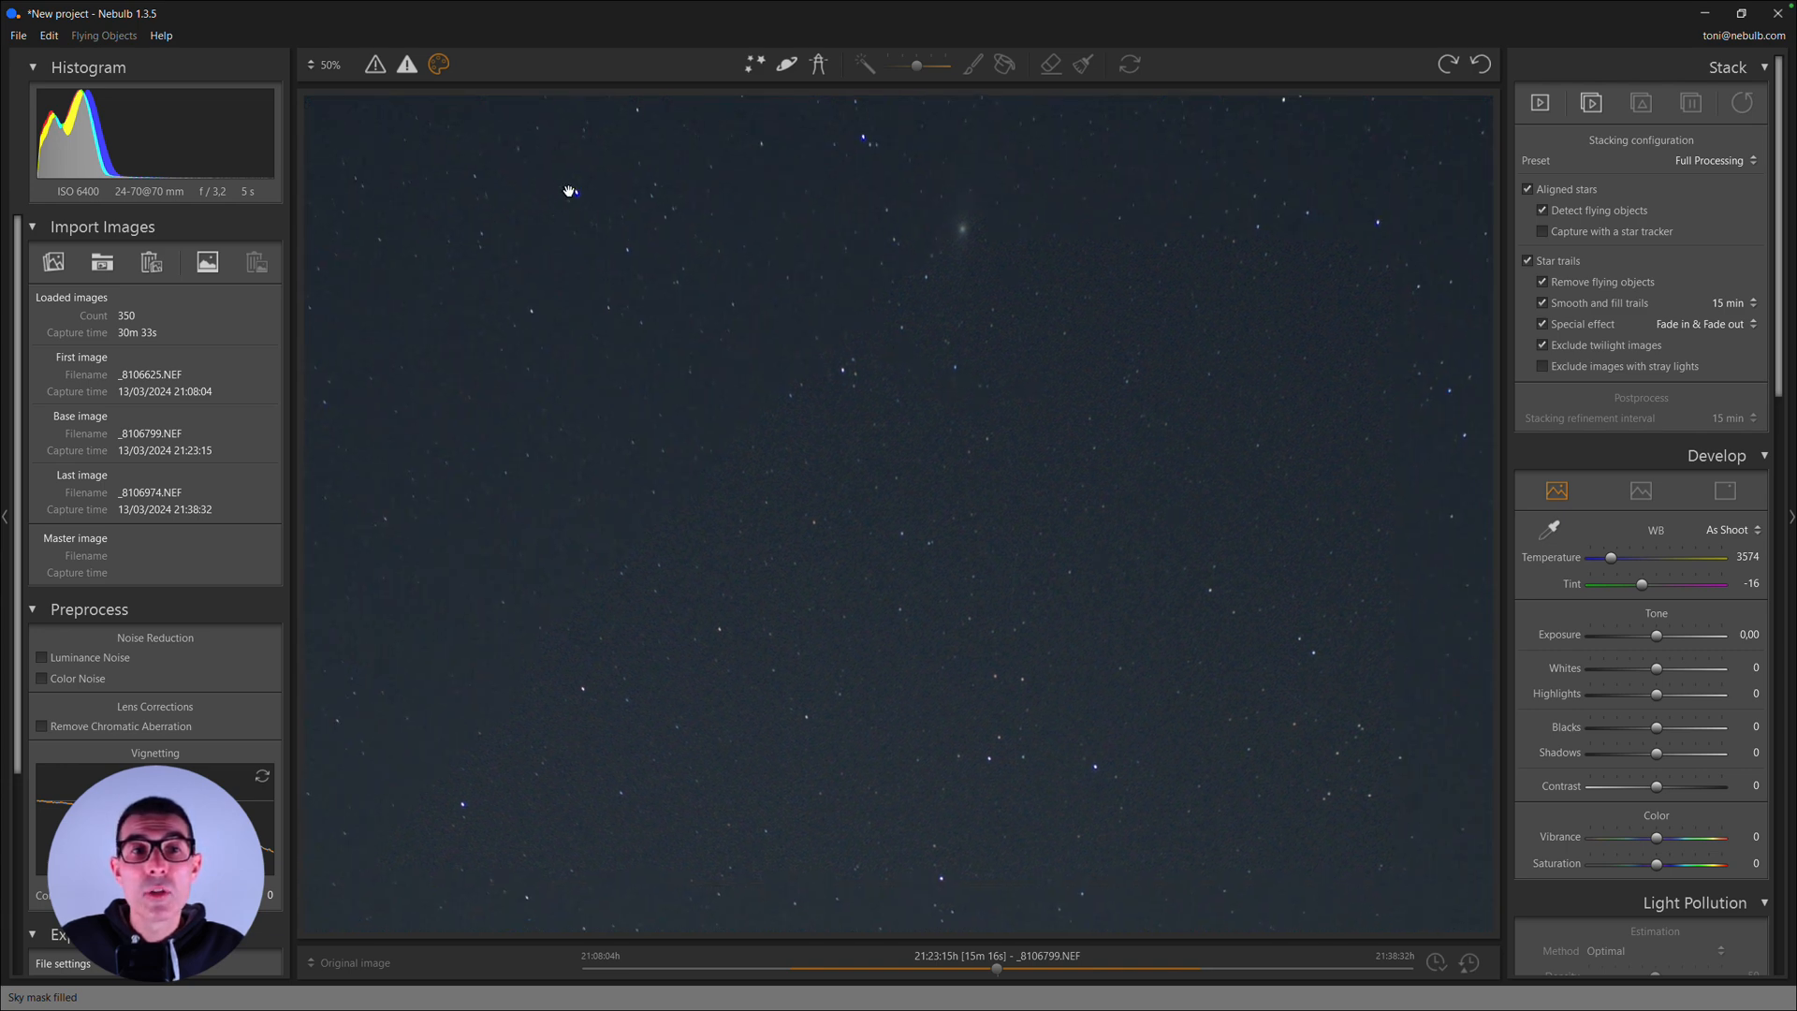
click(844, 369)
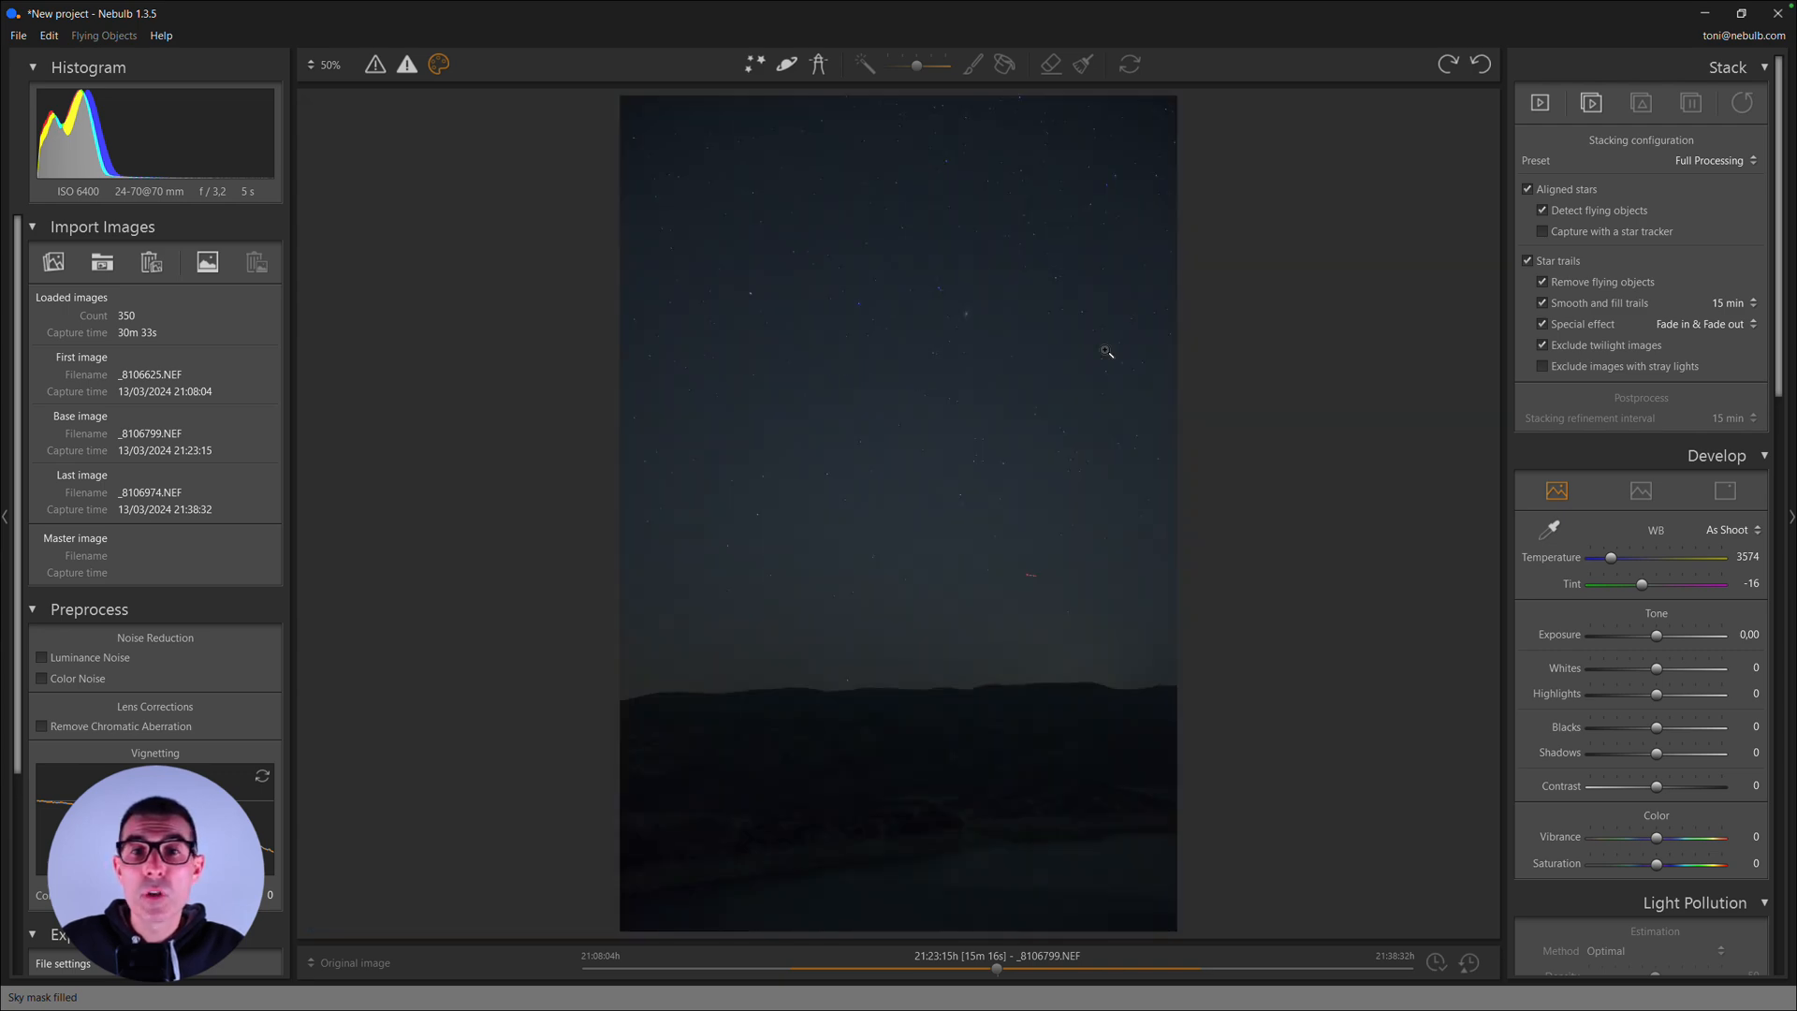
- Set the stacking configuration preset to Milky Way
click(1679, 162)
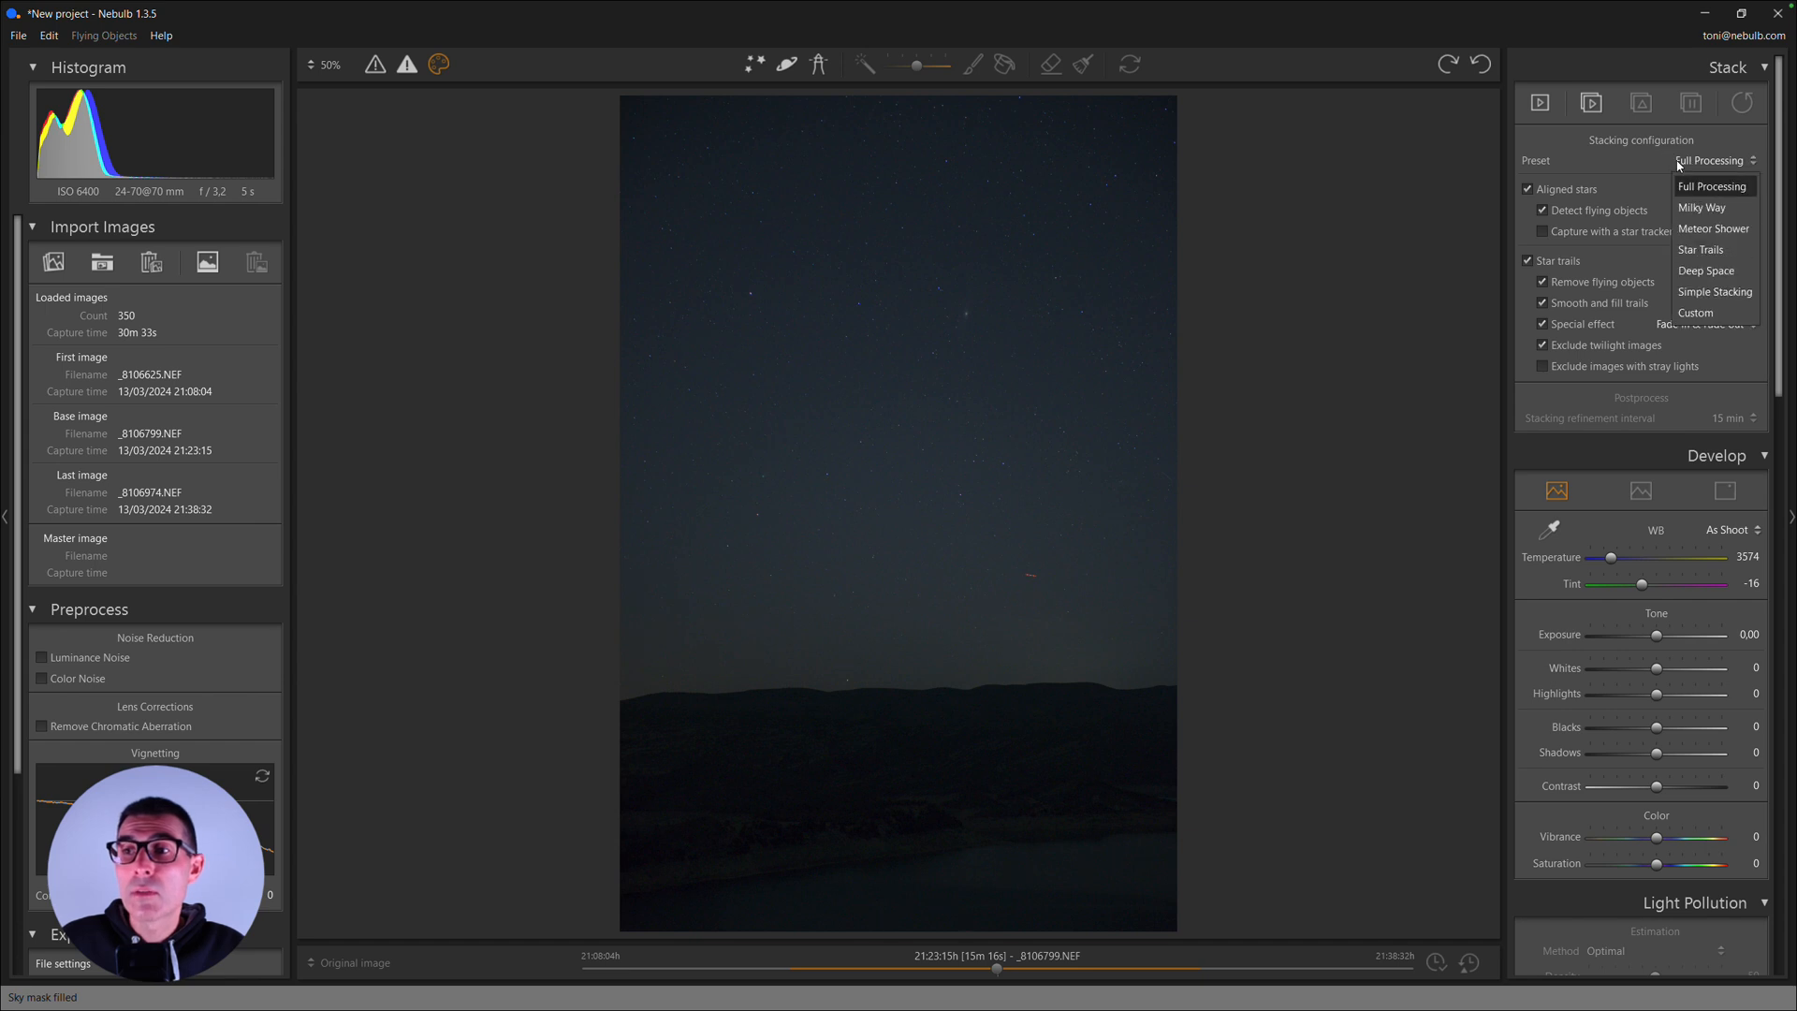
click(1720, 208)
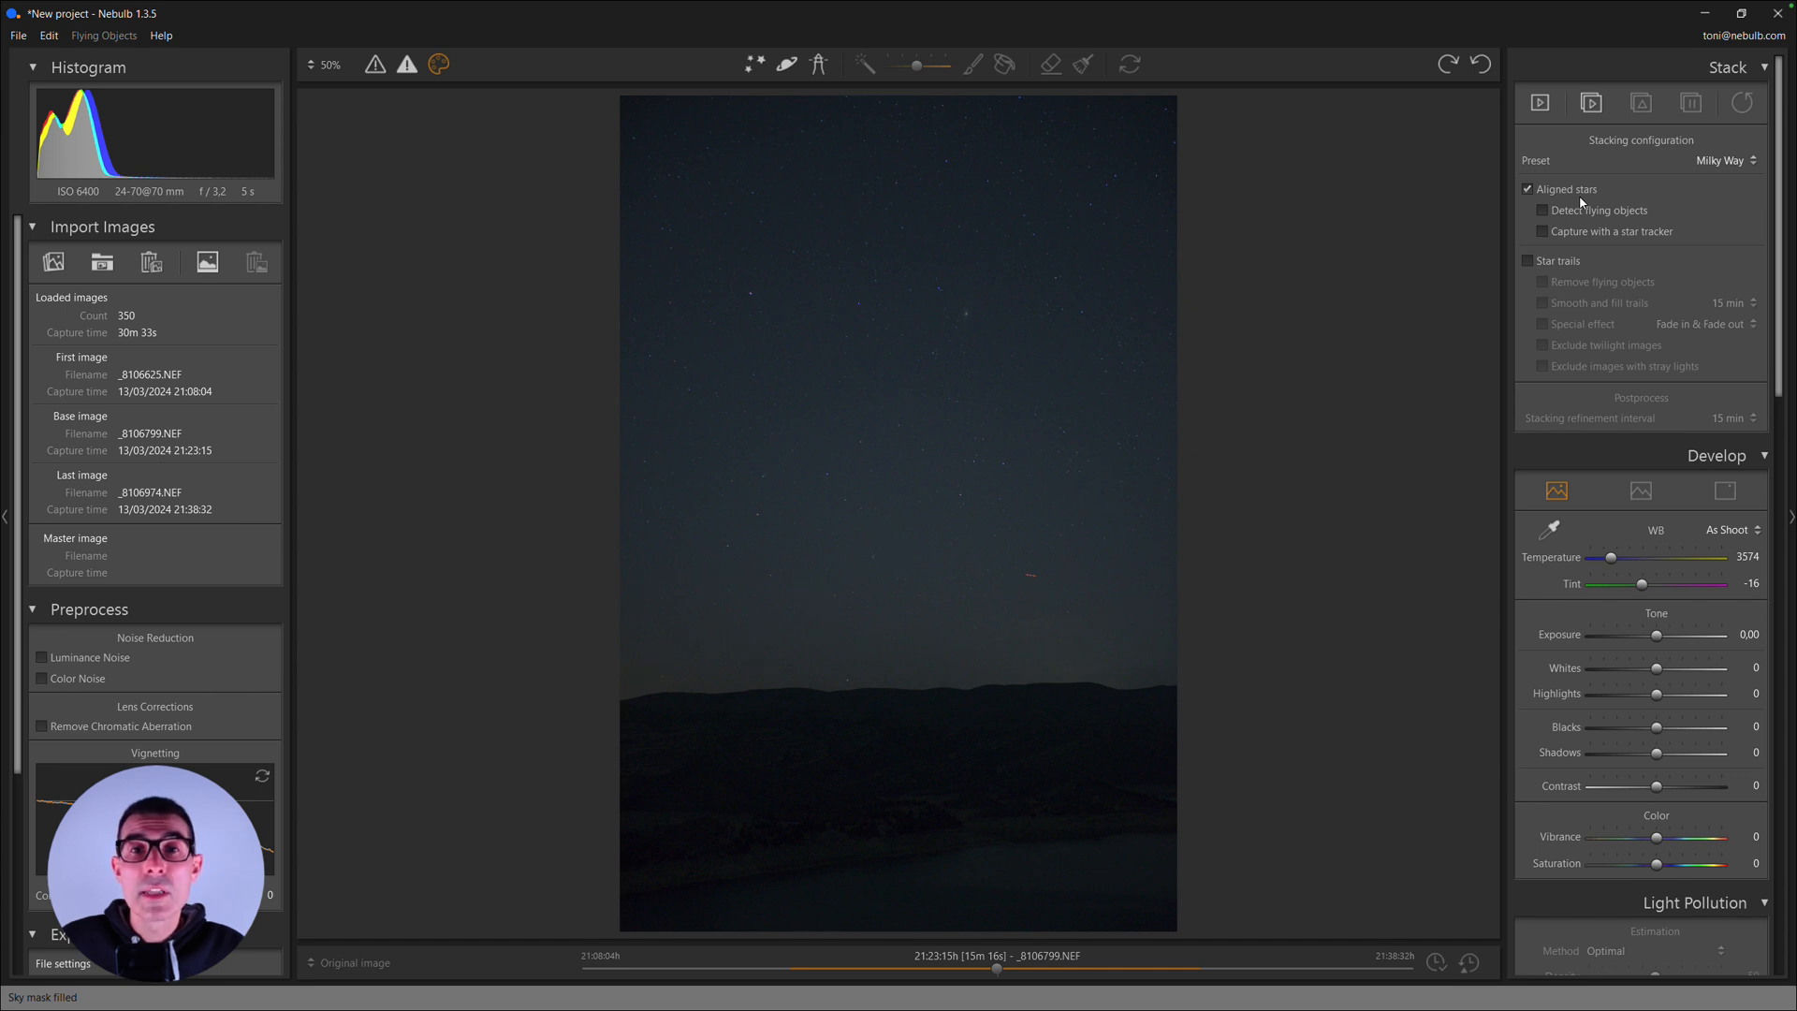
- Save the project as Come Pons-Brooks.nbp in the projects folder
click(16, 36)
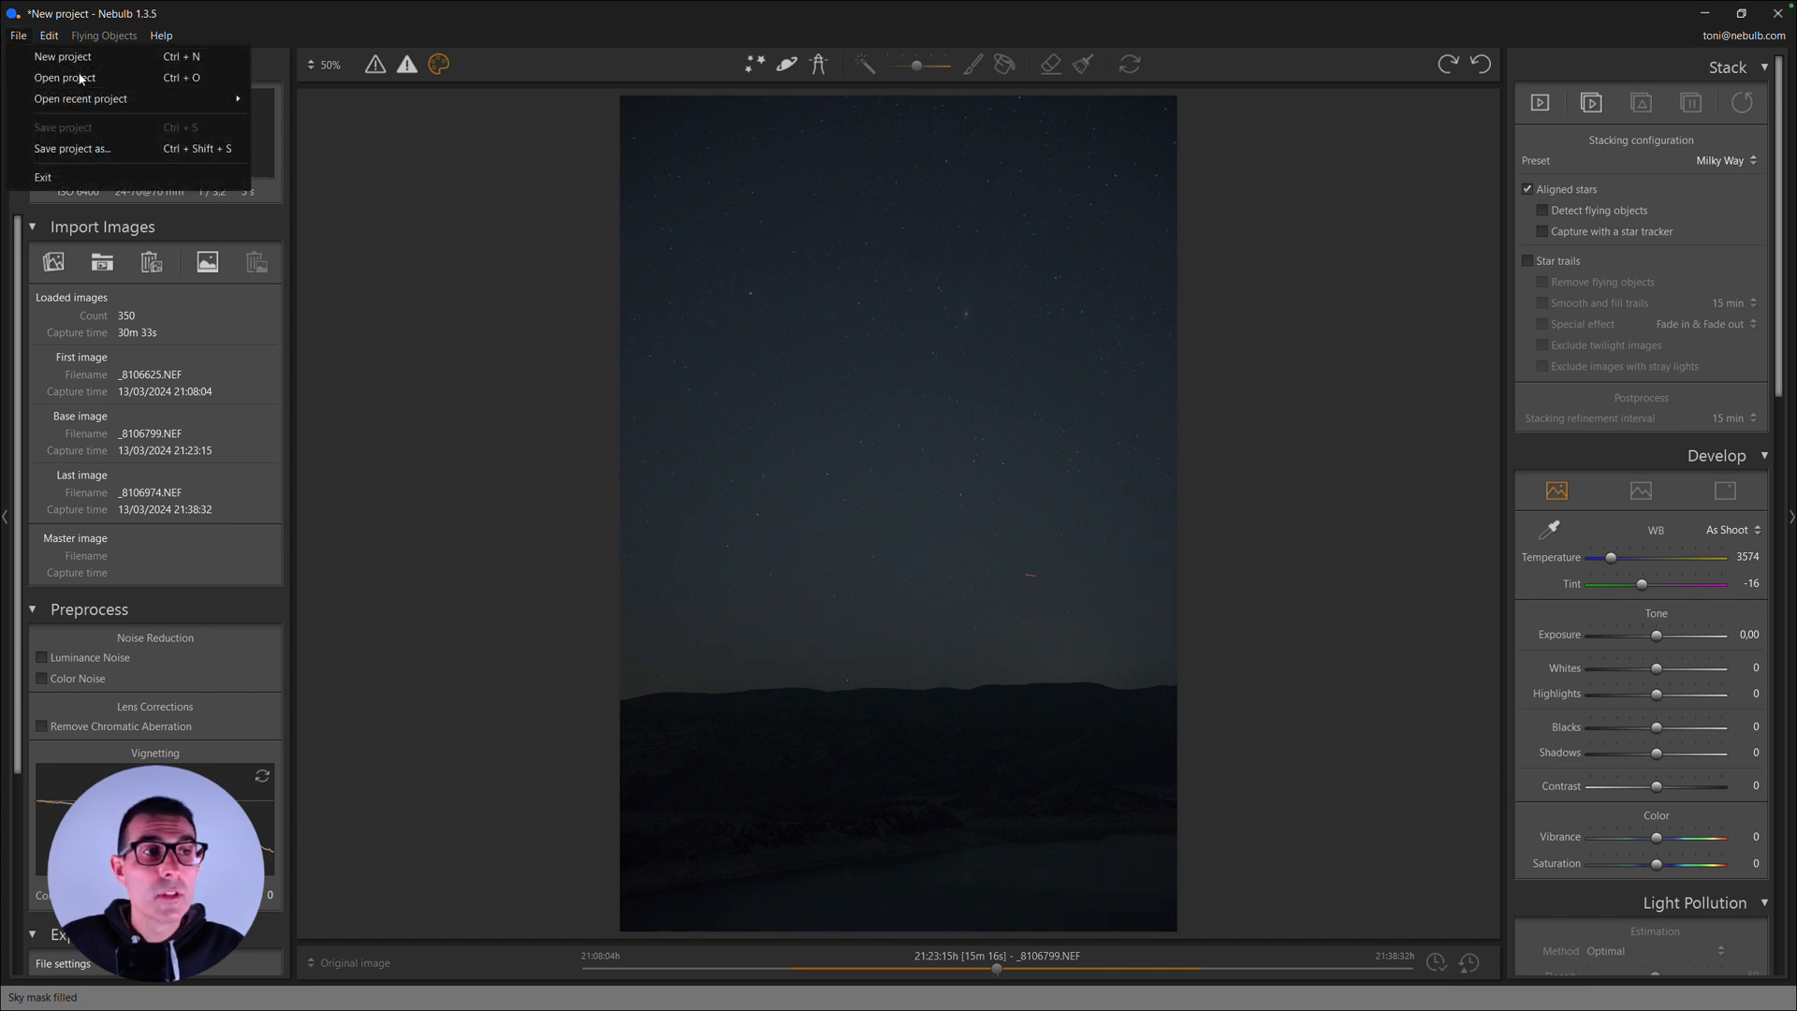
click(72, 149)
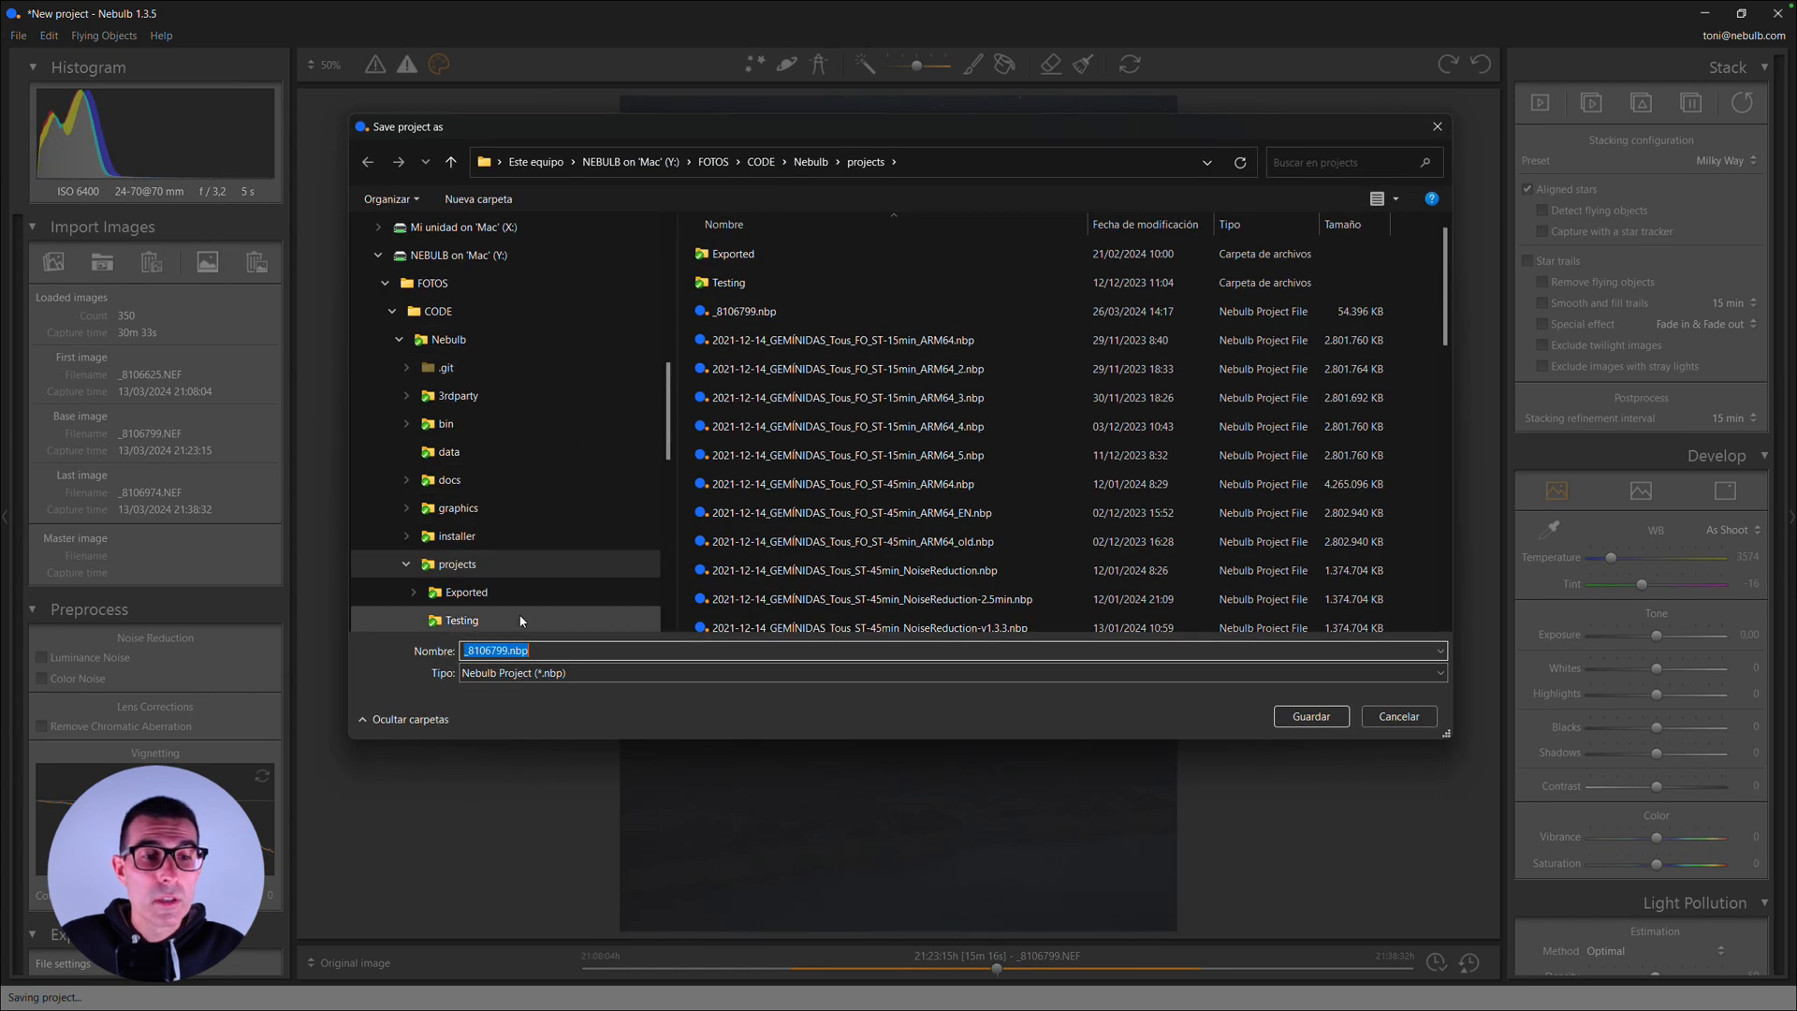
click(510, 652)
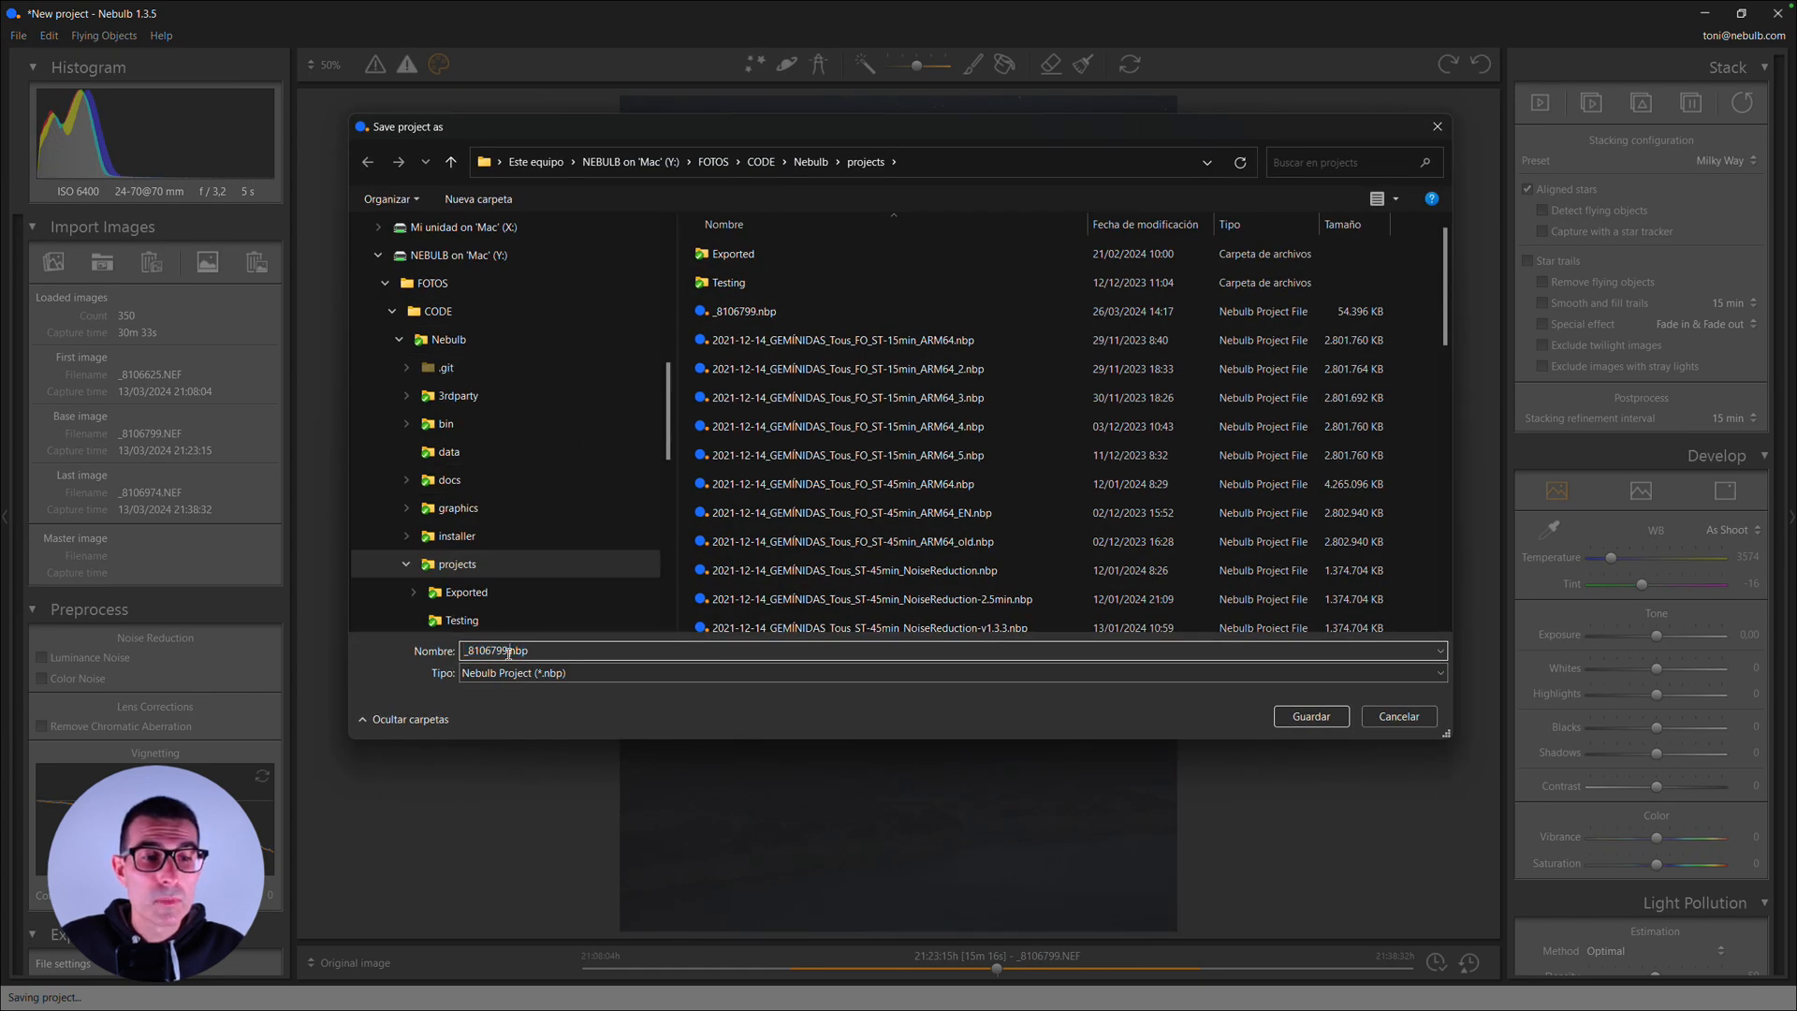
double_click(508, 653)
key(Home)
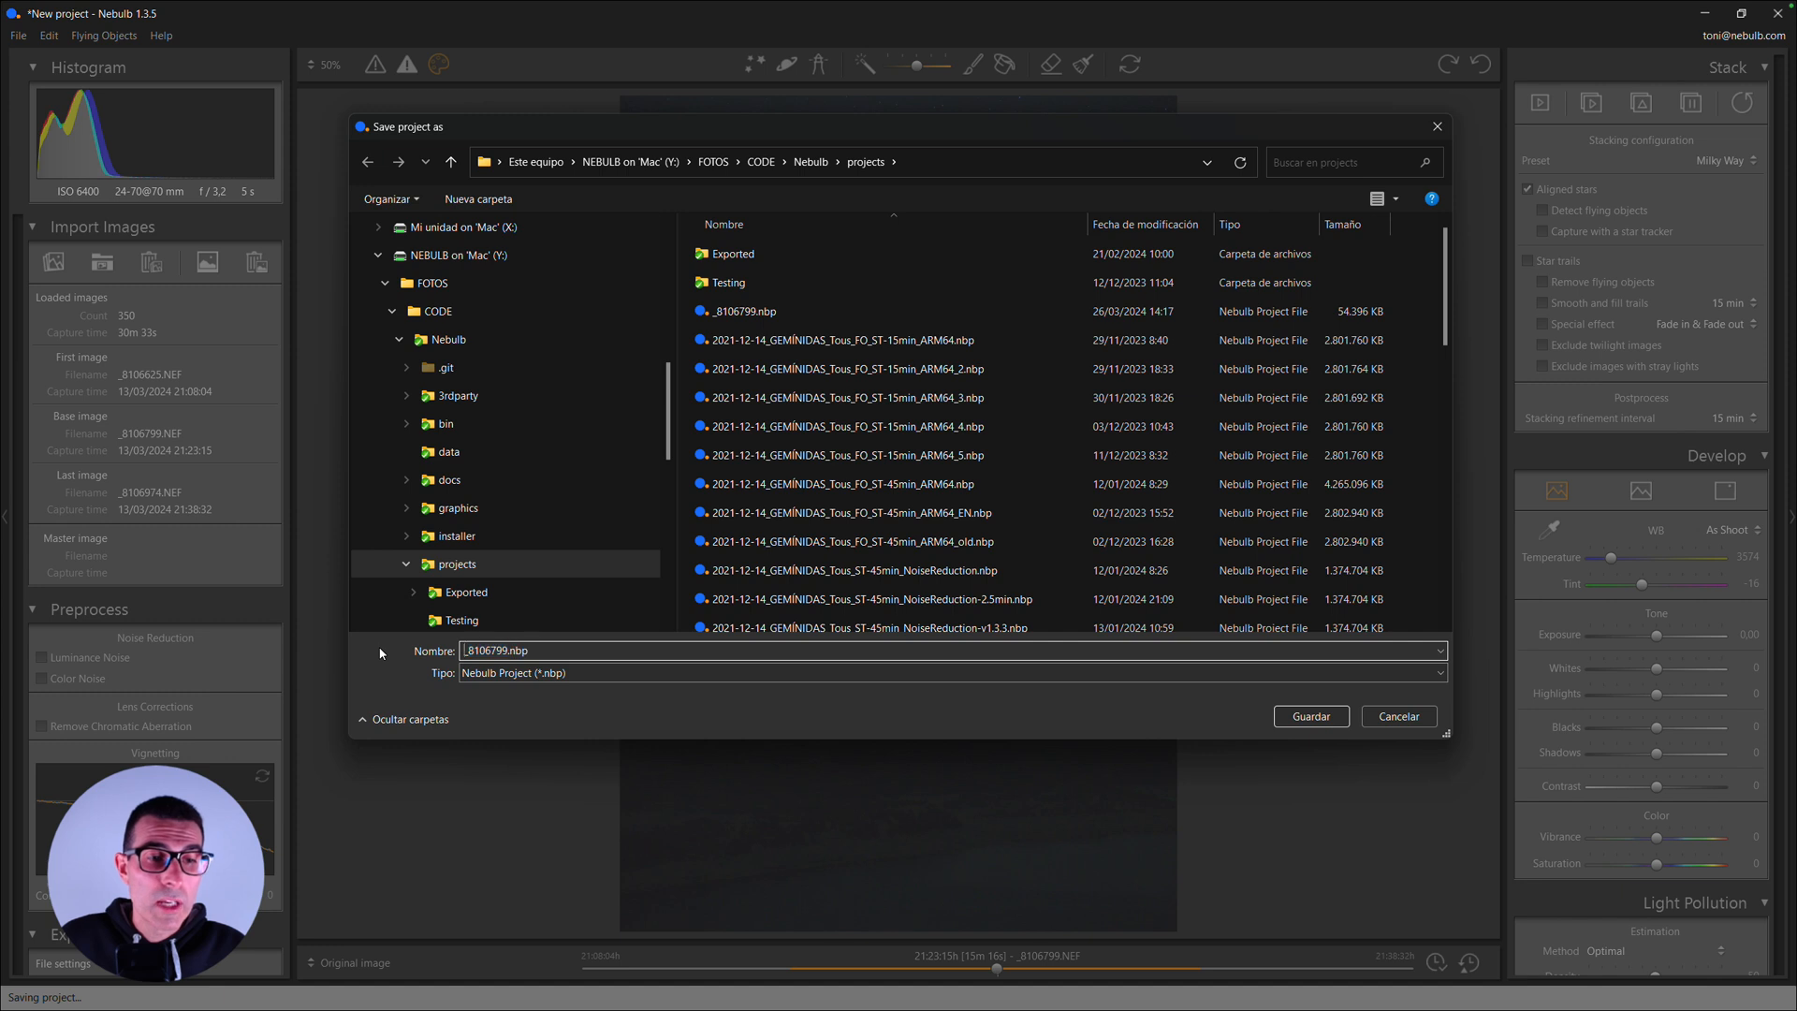
key(ctrl+shift+Right)
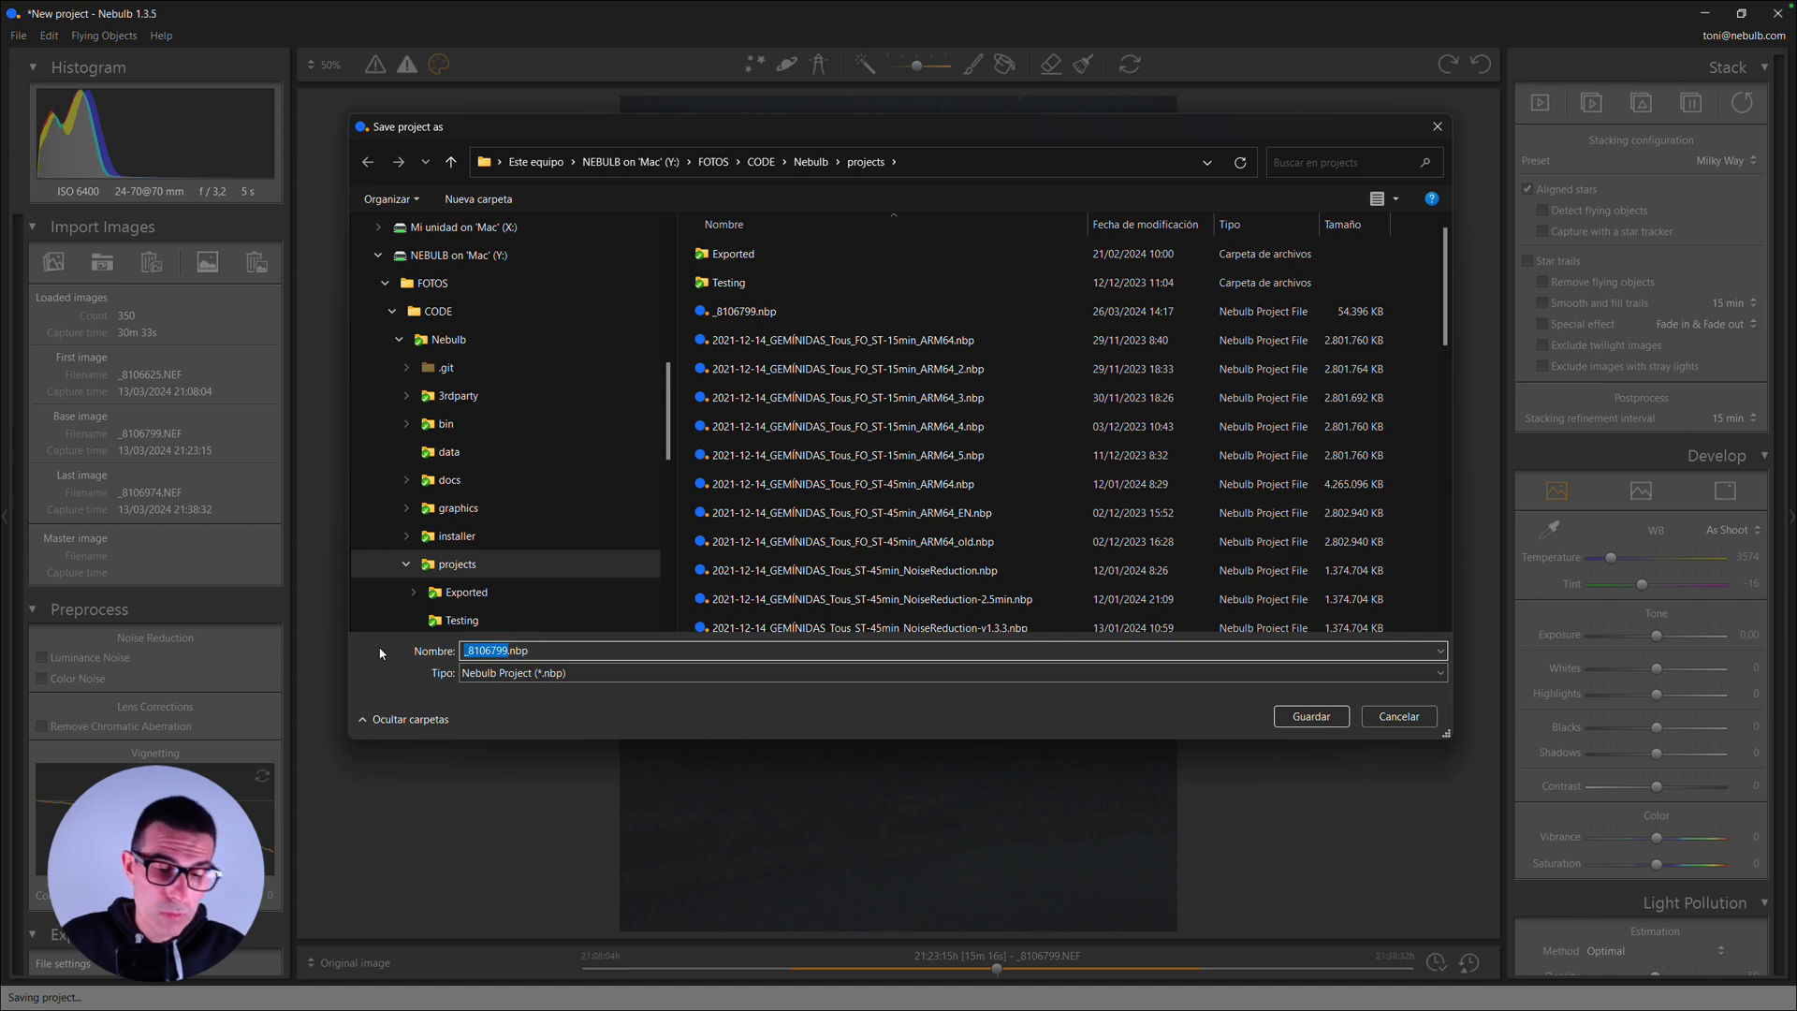
text(C)
text(Come Po)
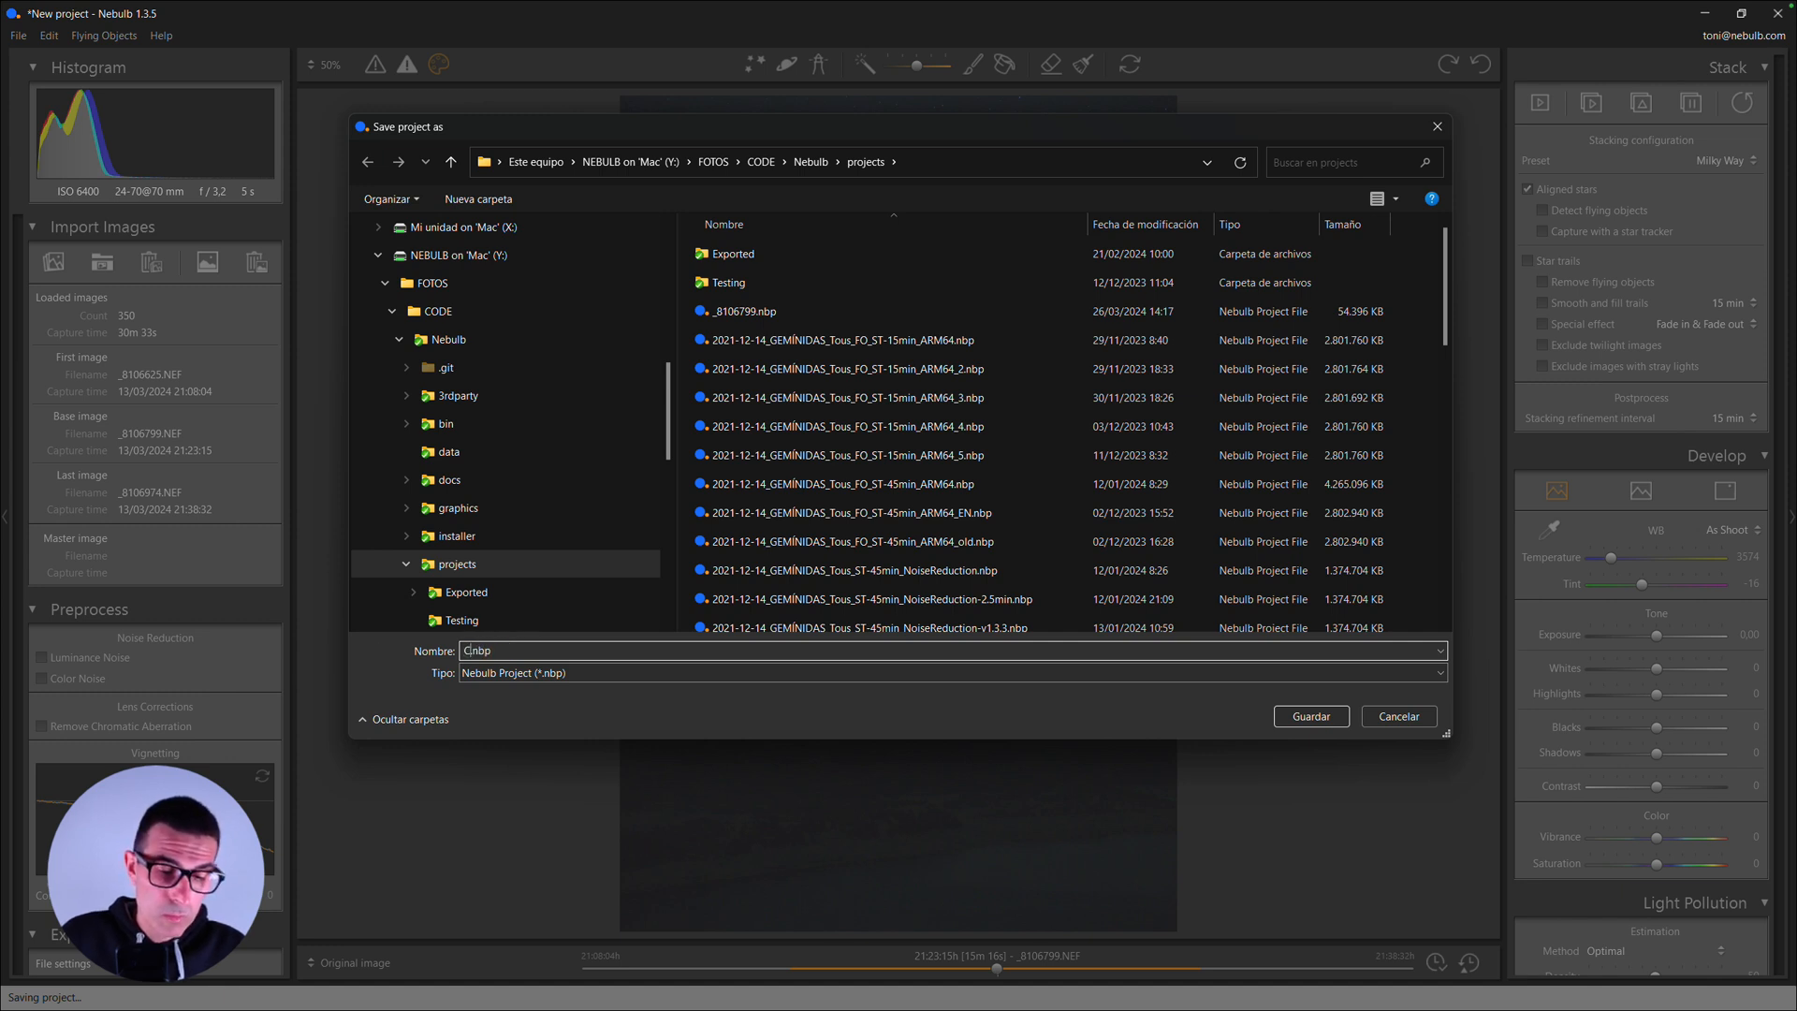
text(ns)
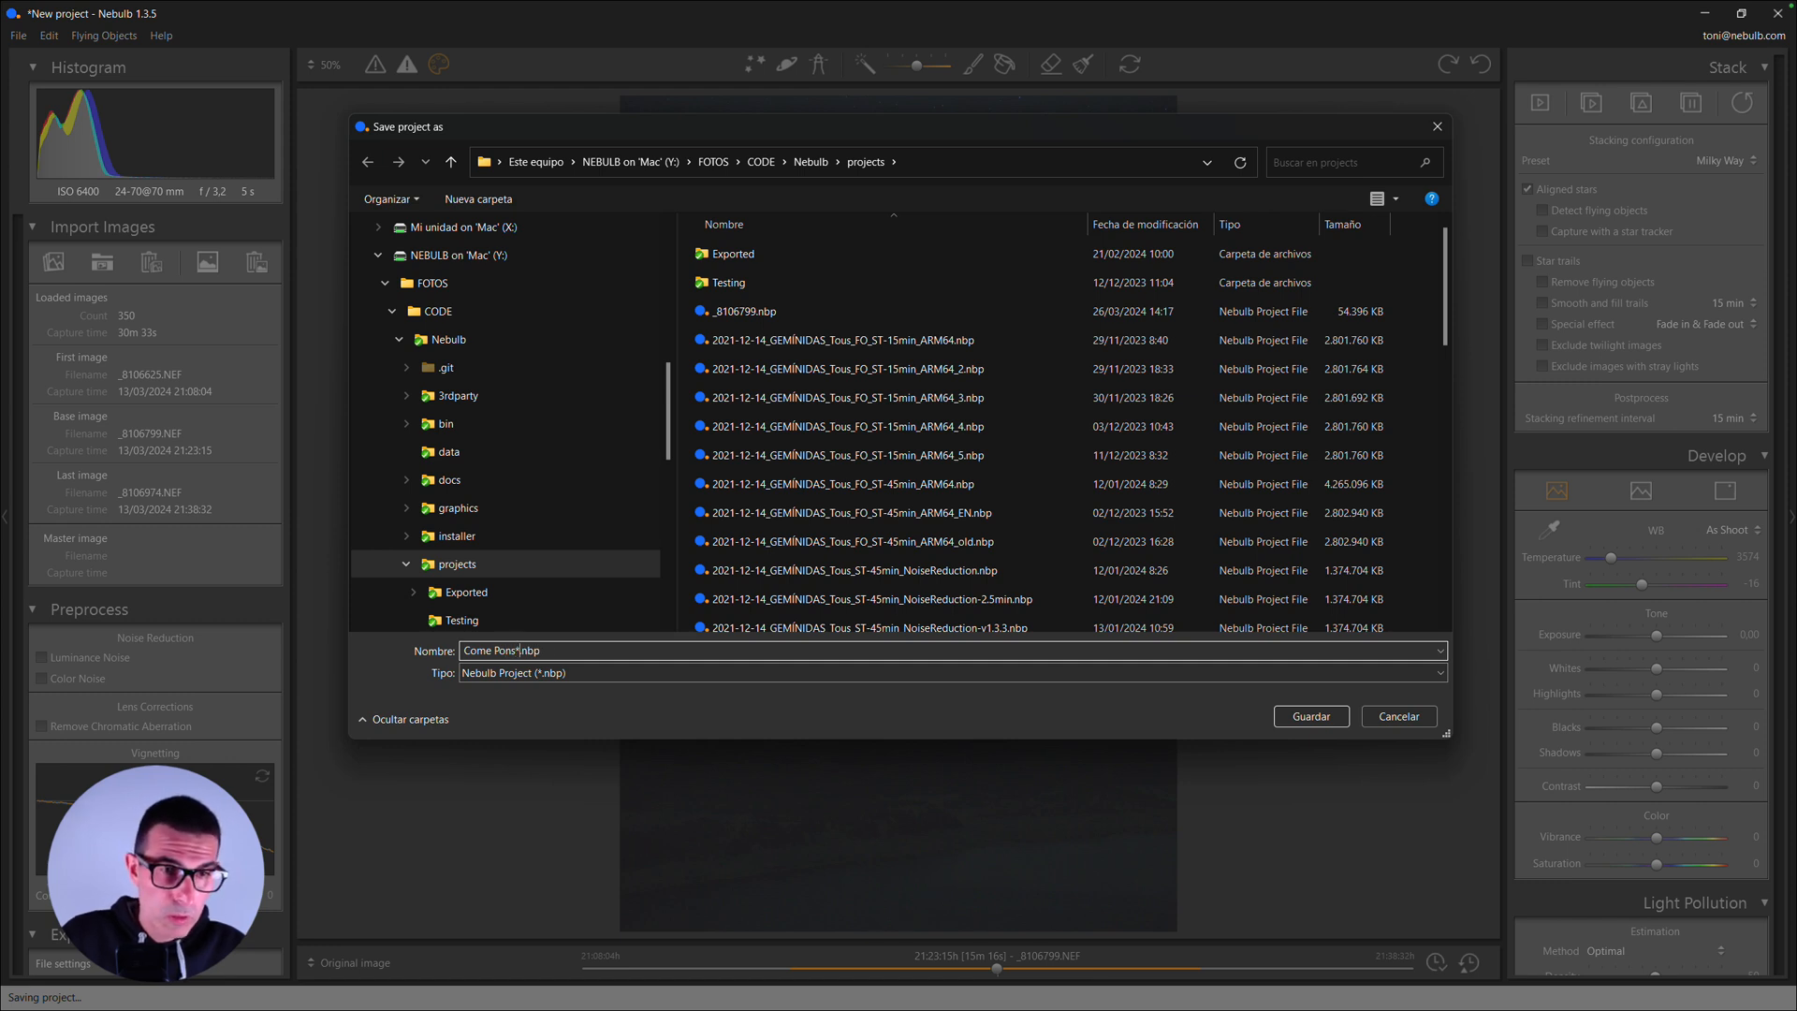
text(-)
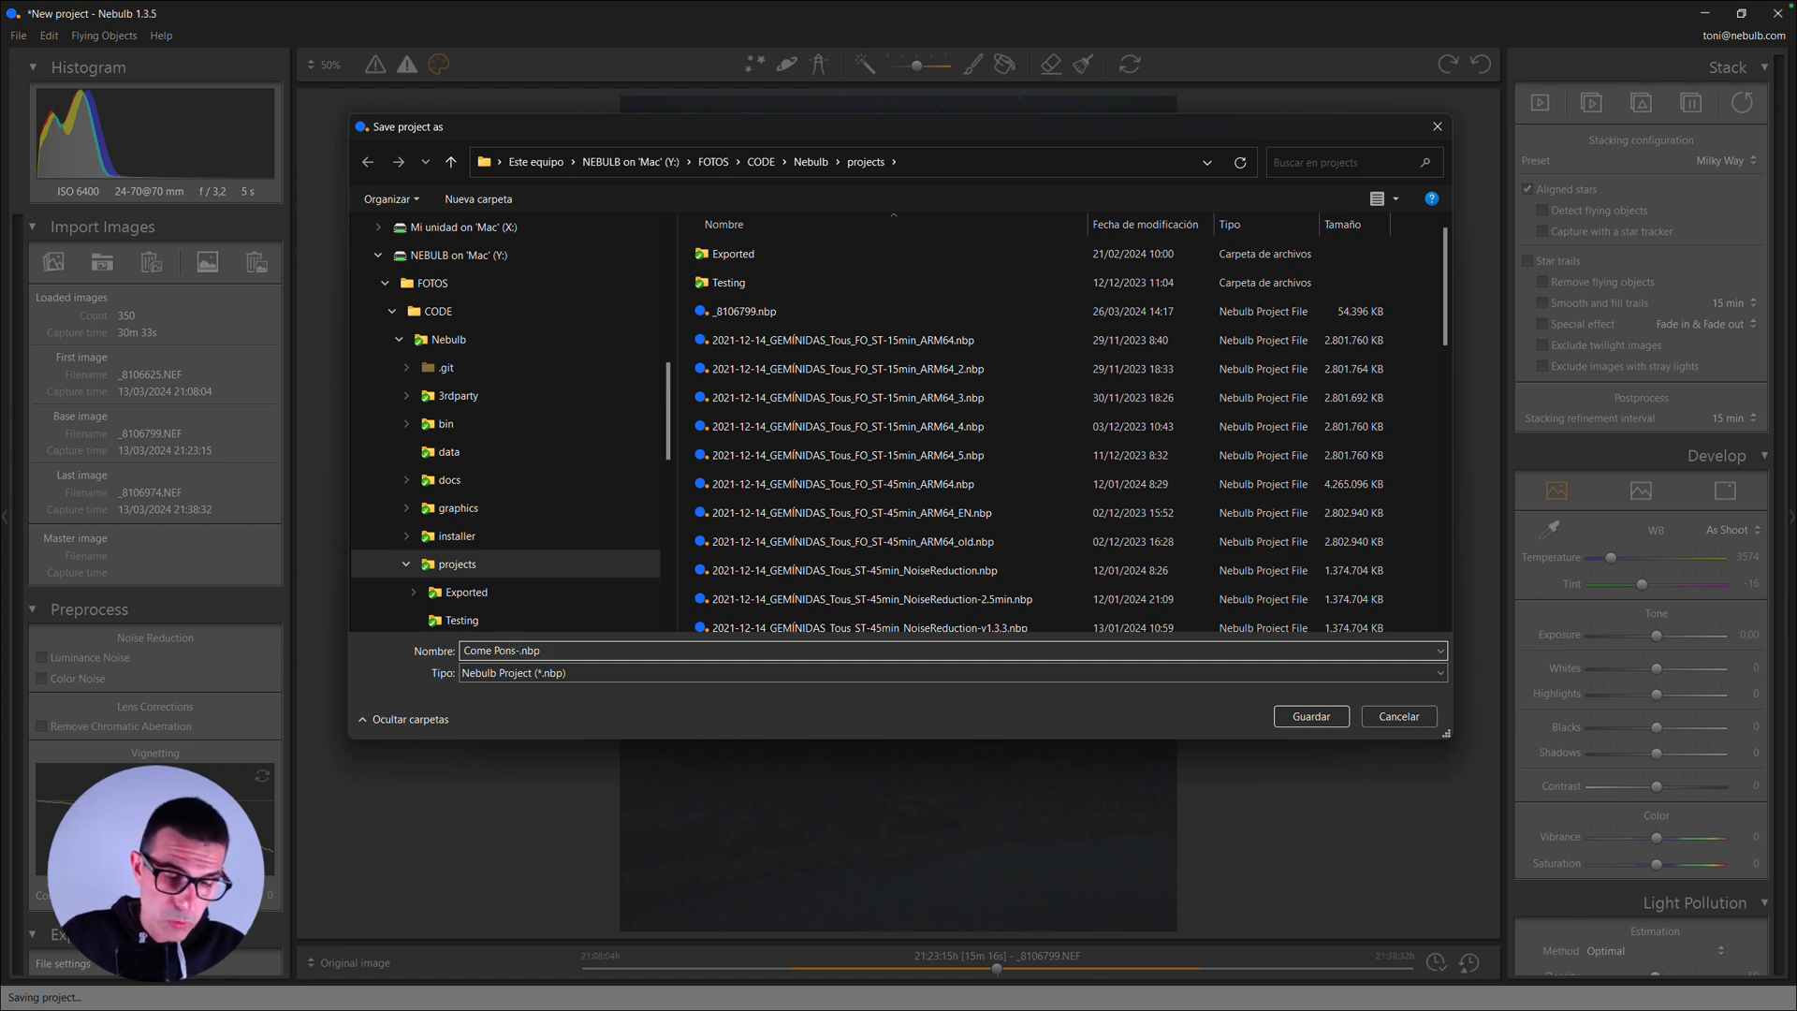
text(Brooks)
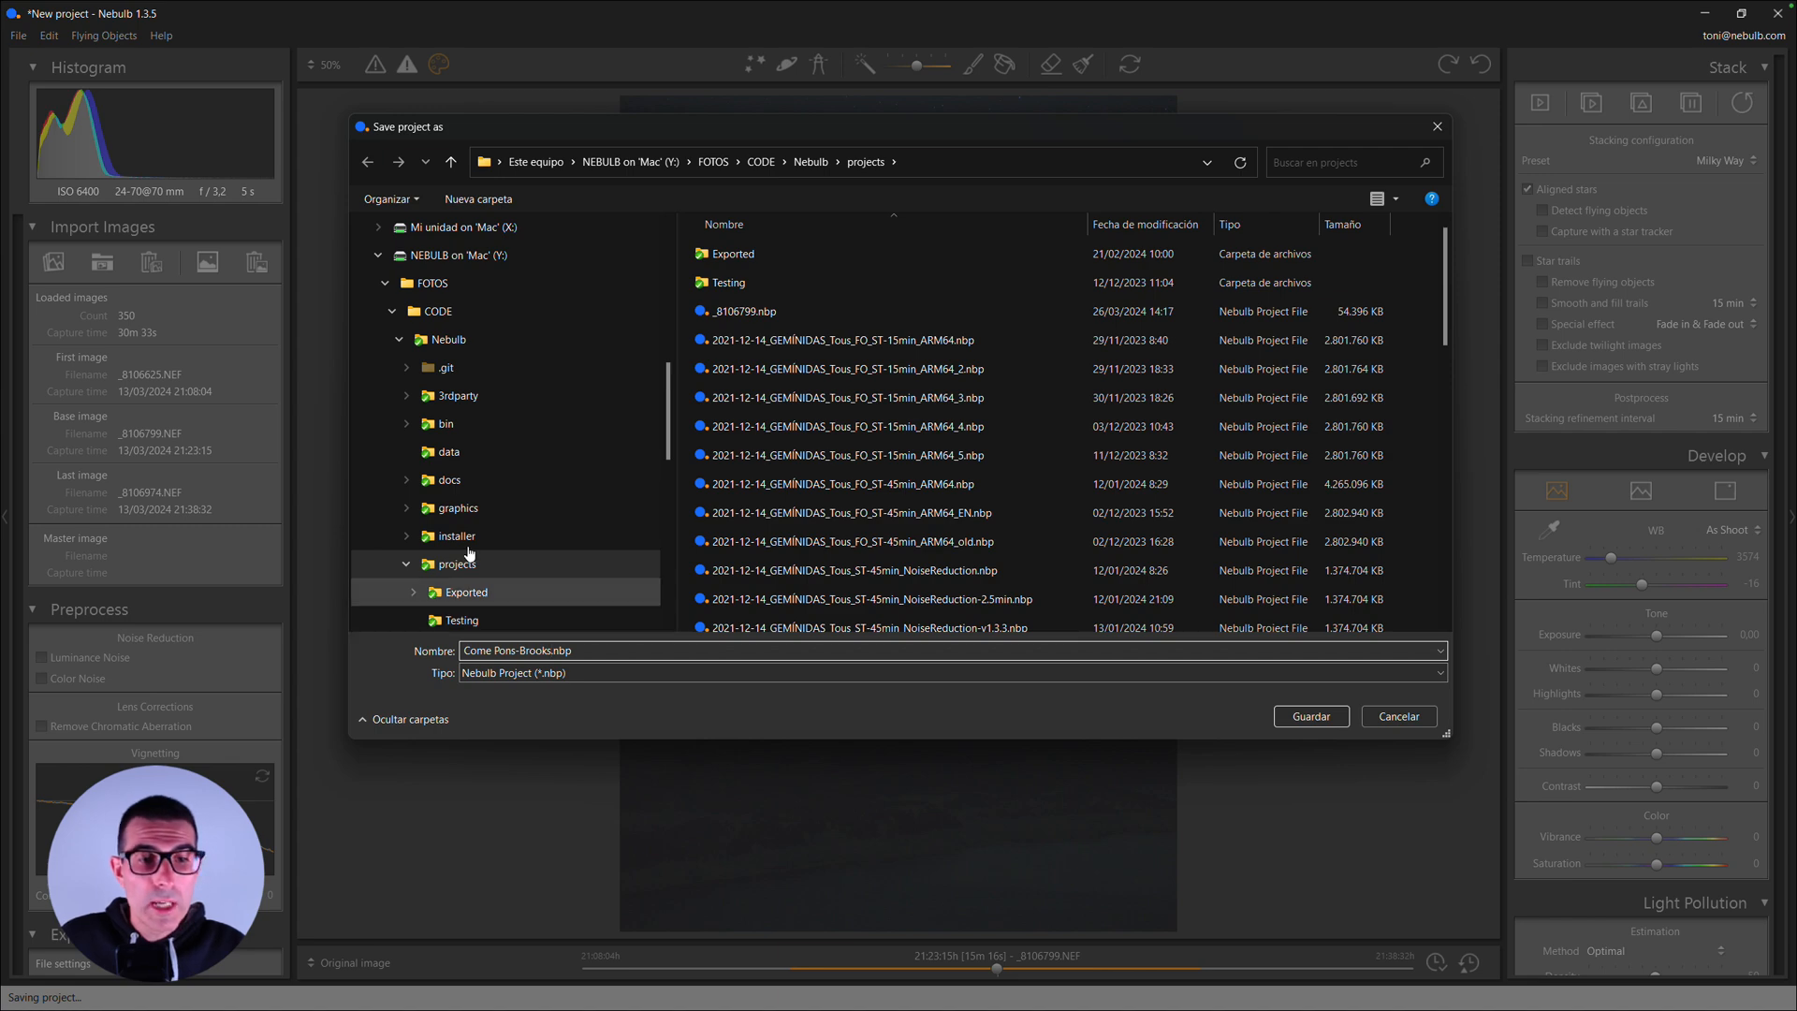
click(1337, 722)
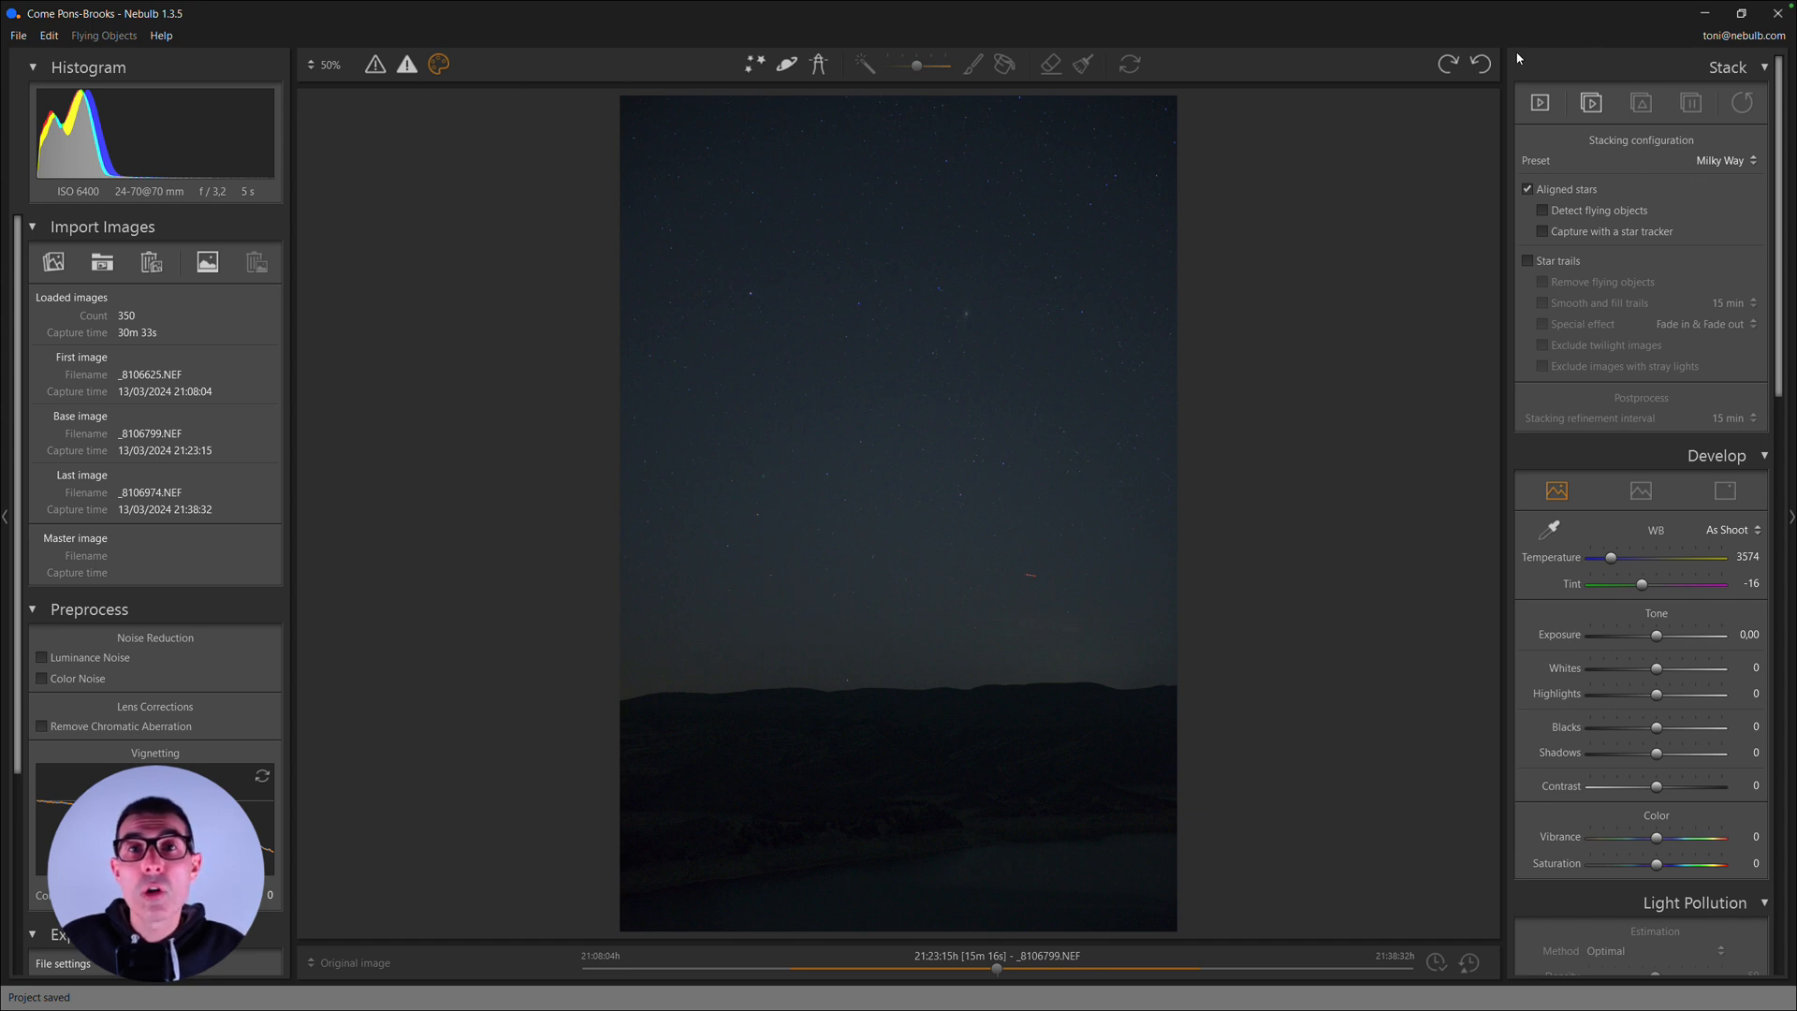
- Start stacking the loaded images, using the TEMP folder on Extreme Pro (E:) as the temporary working folder
click(1597, 103)
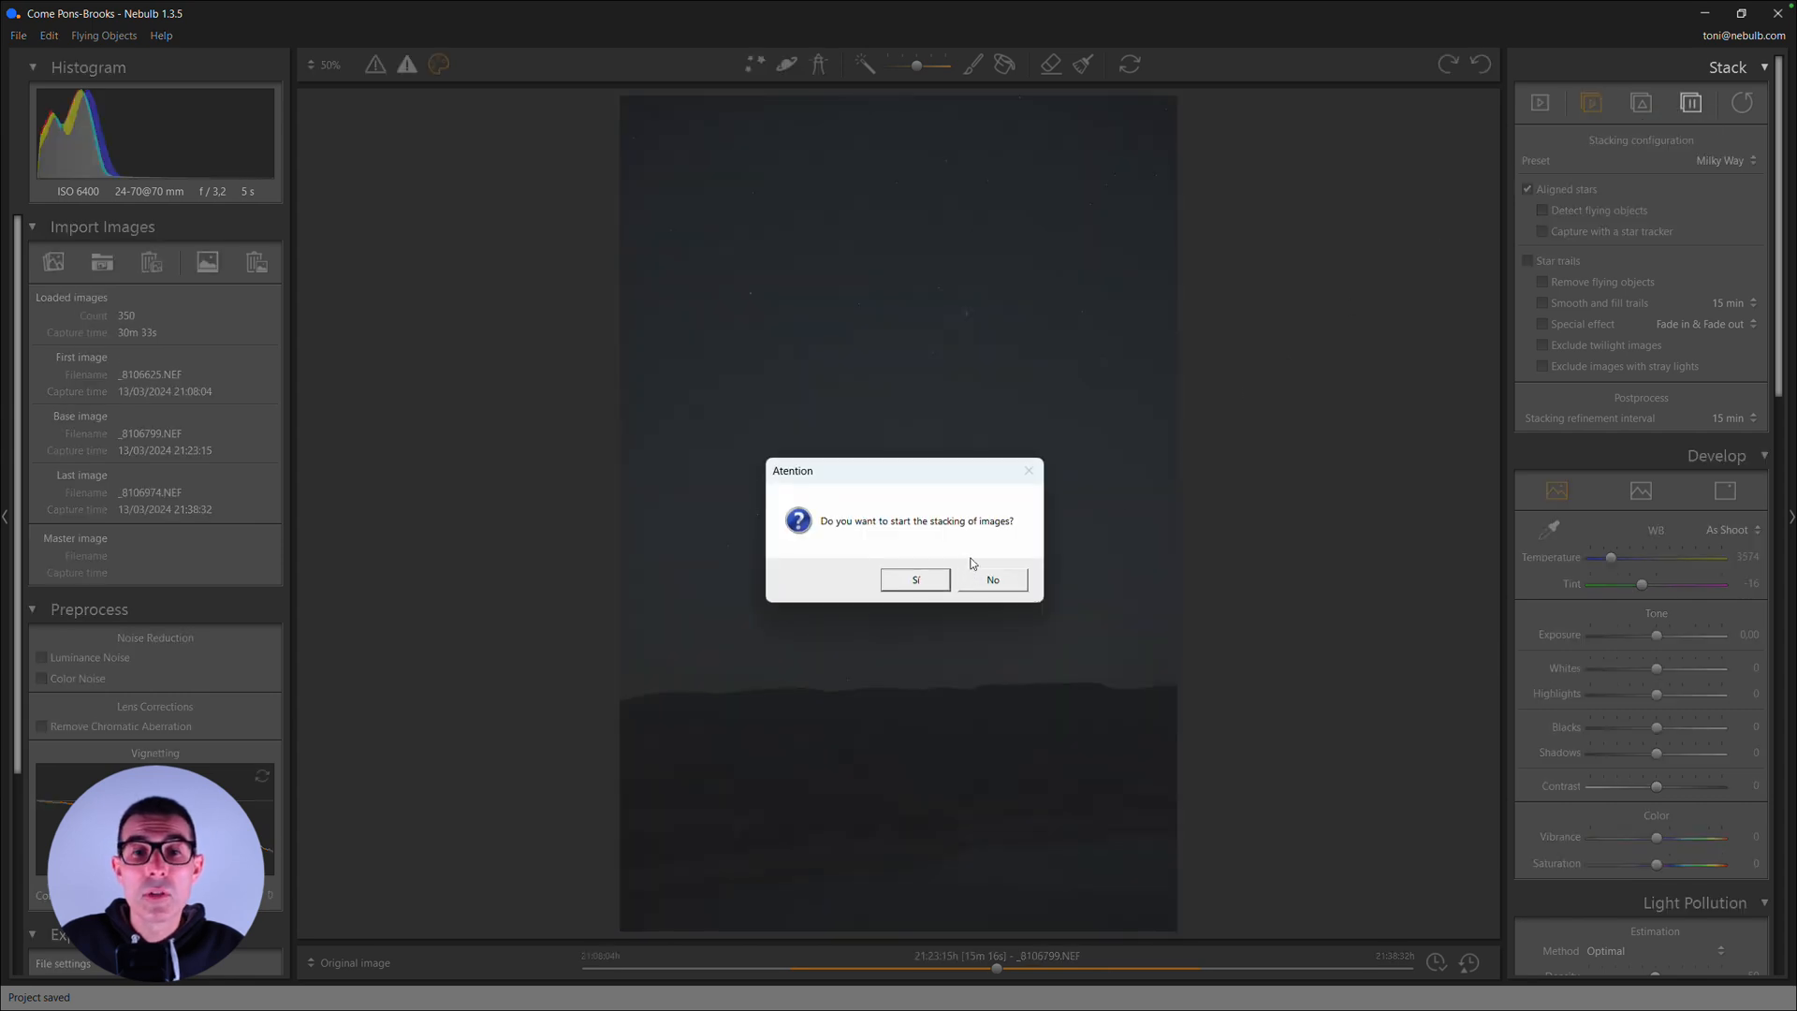
click(930, 582)
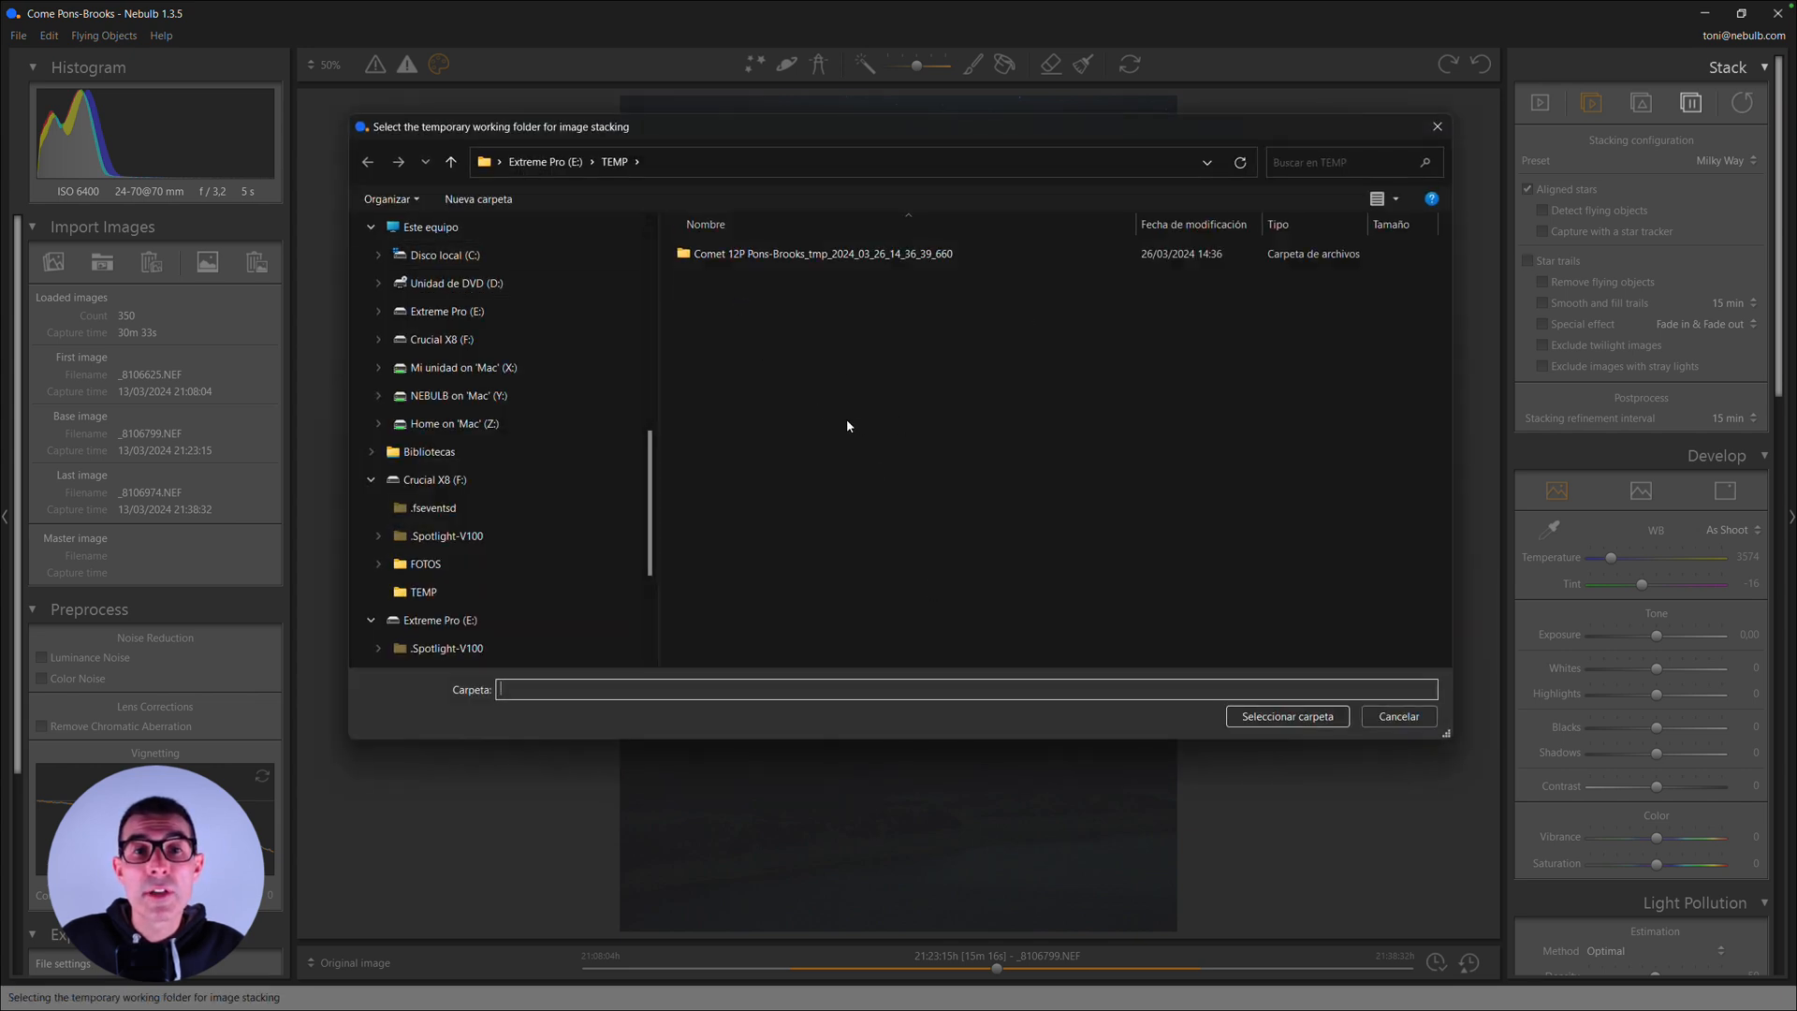
click(1244, 726)
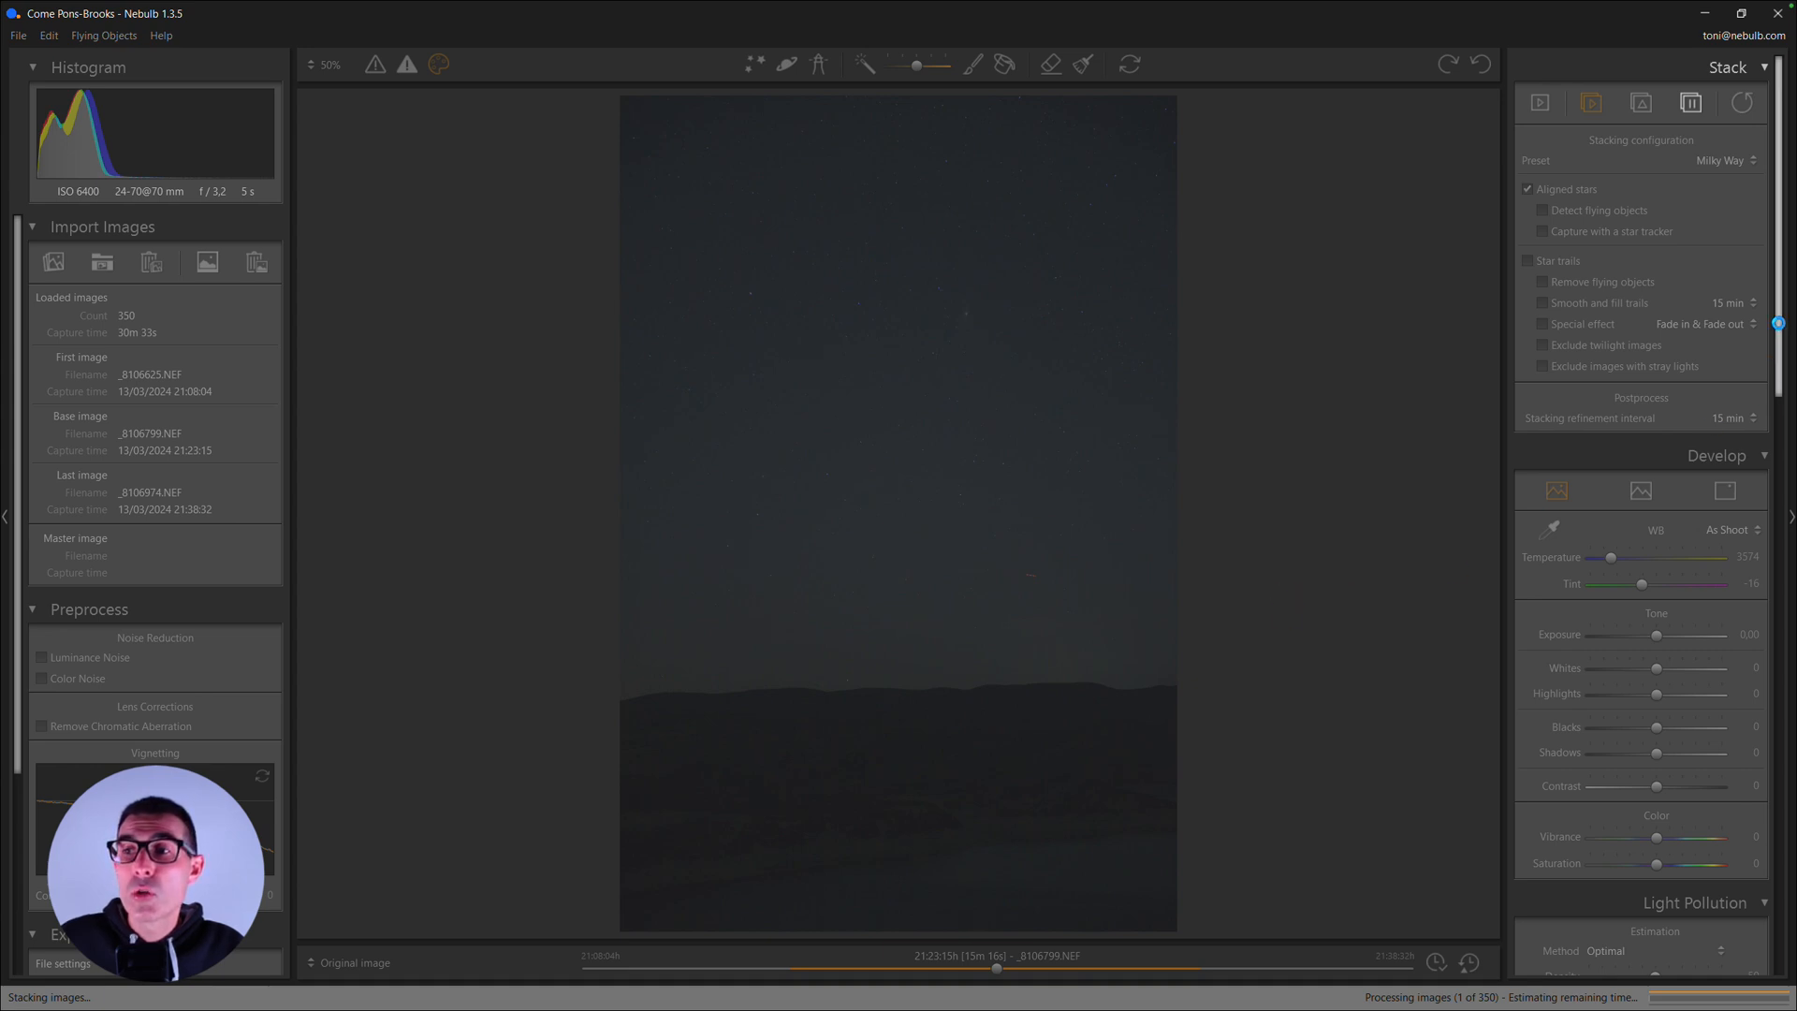
- Save the project with its stacking results
mouse_move(1778, 320)
mouse_down()
mouse_move(1772, 627)
mouse_move(1772, 309)
mouse_up()
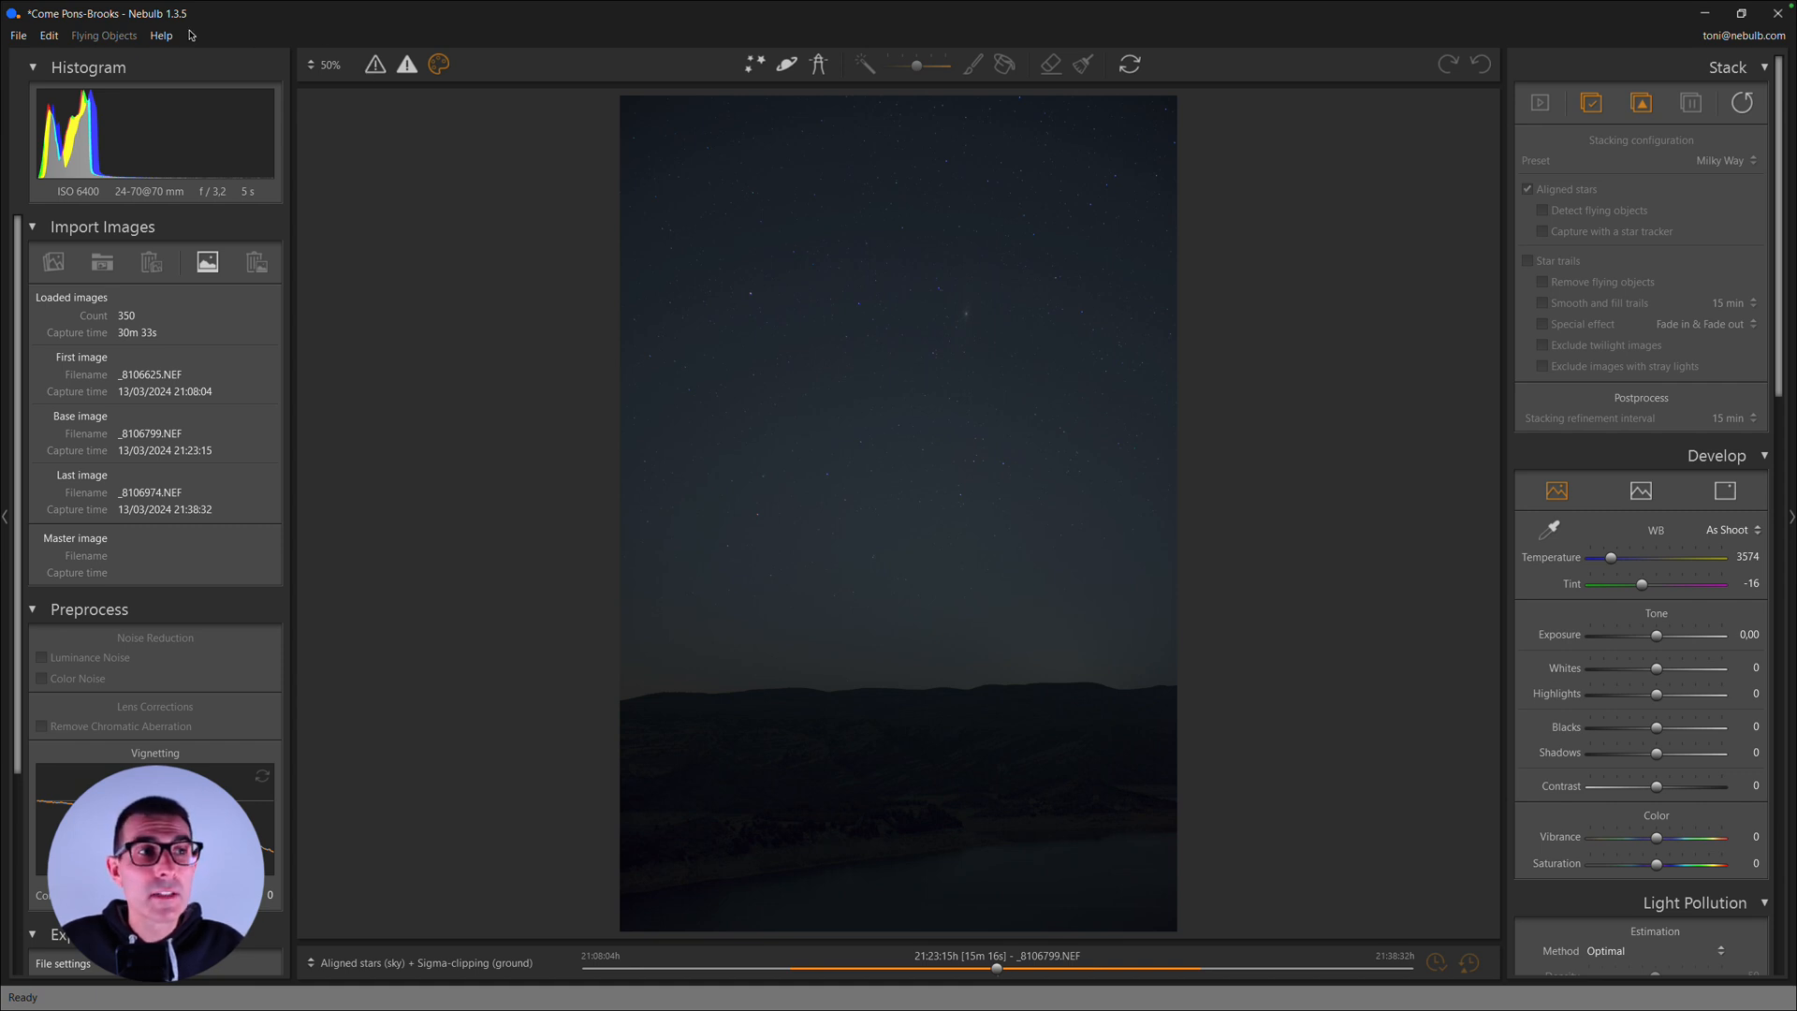
click(19, 37)
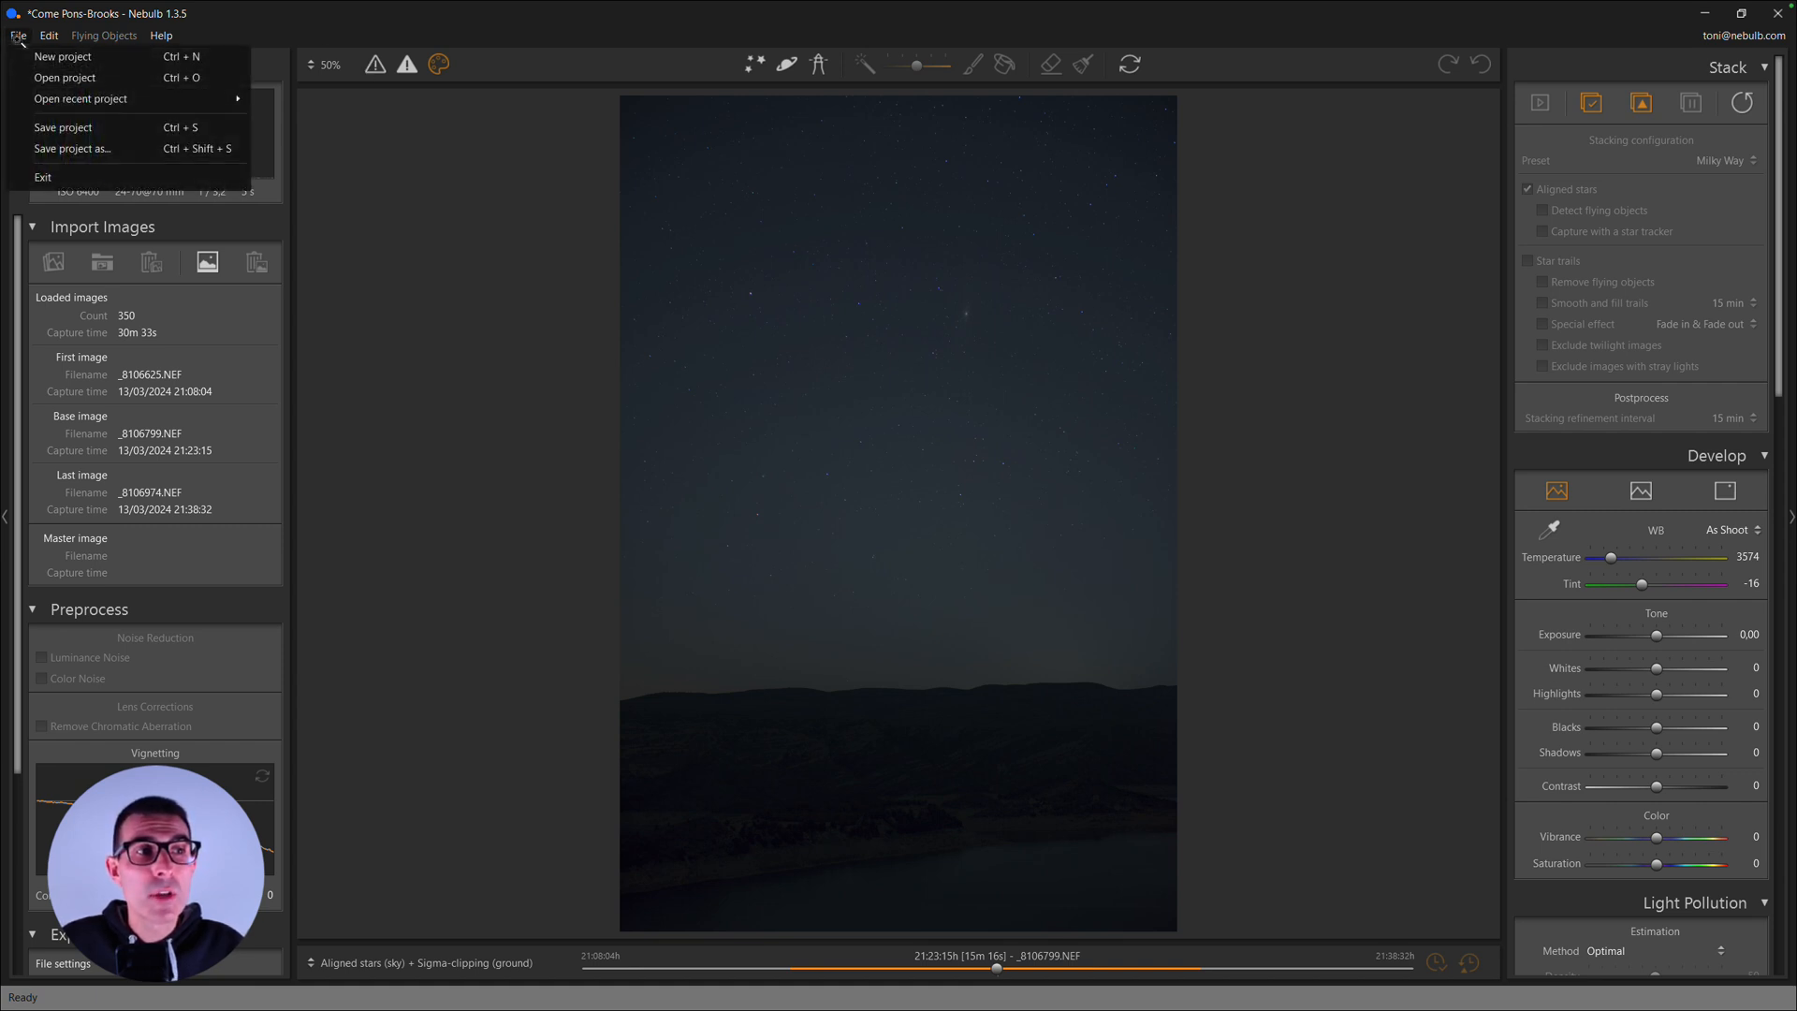
click(63, 129)
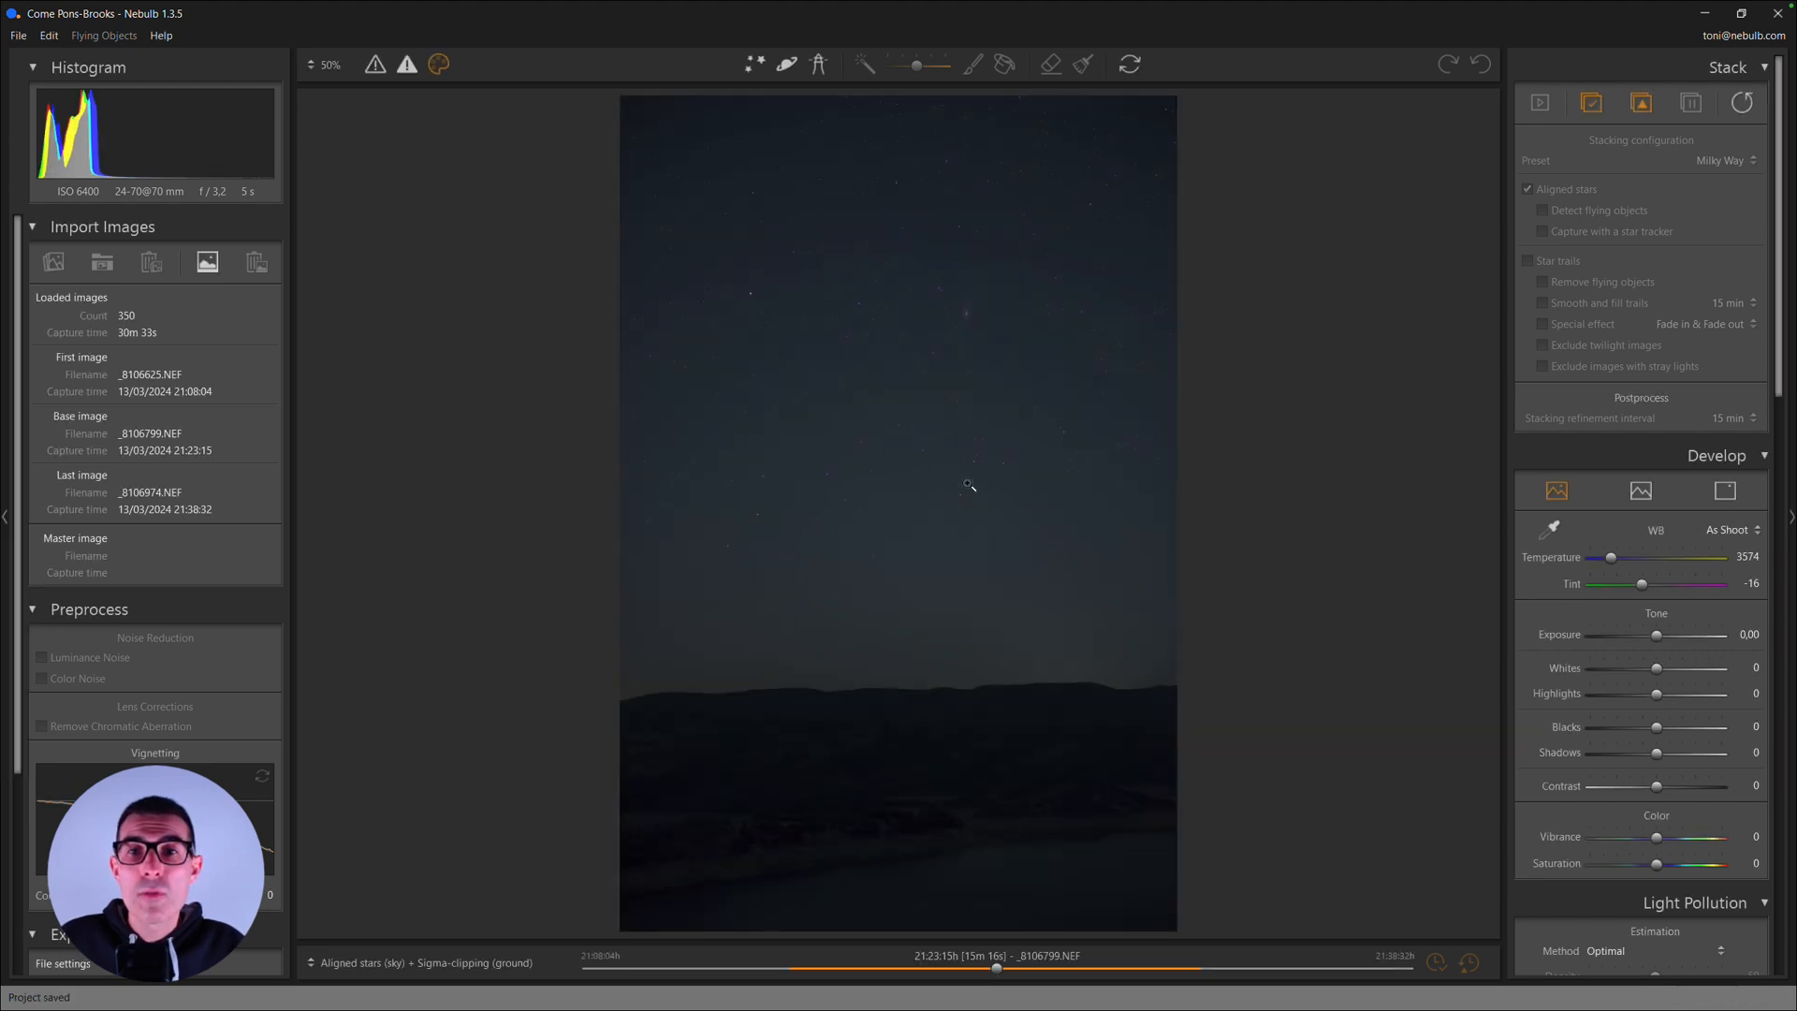
- Compare the Aligned stars (sky) + Sigma-clipping (ground) result with the original image around the bright fuzzy object and the comet
click(953, 321)
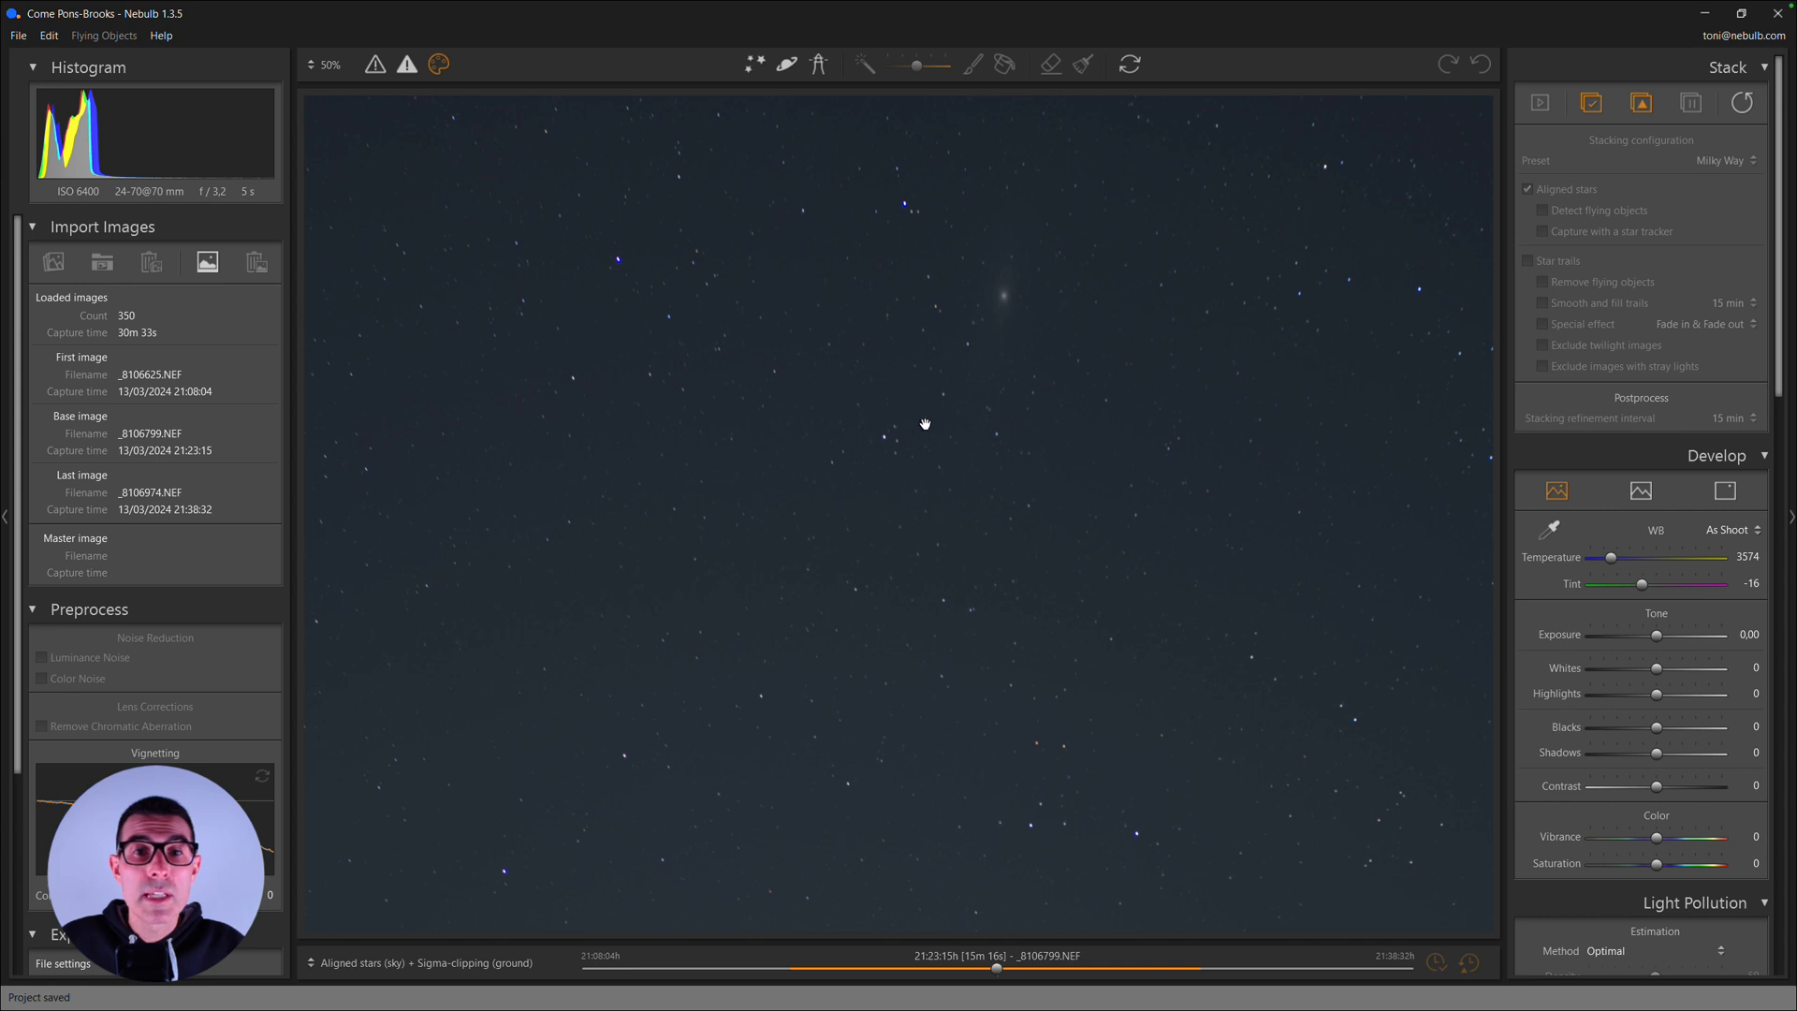
drag(851, 441, 1021, 333)
drag(827, 496, 925, 519)
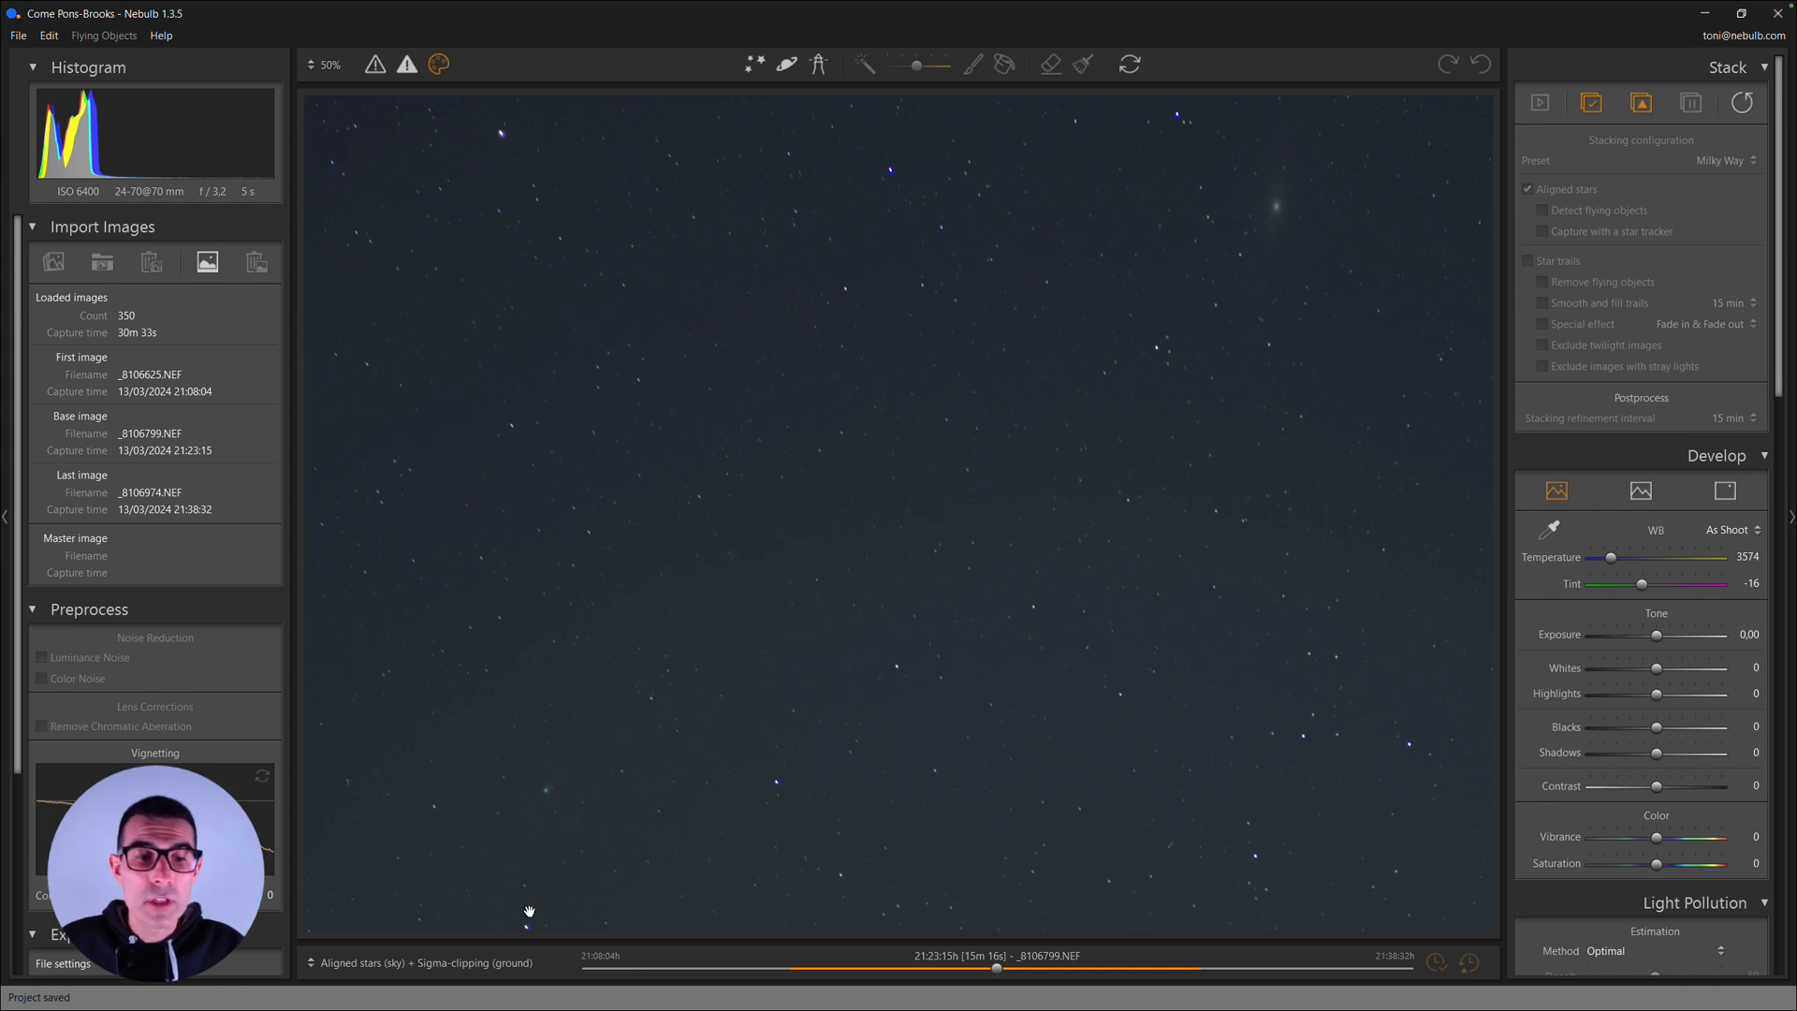
click(443, 962)
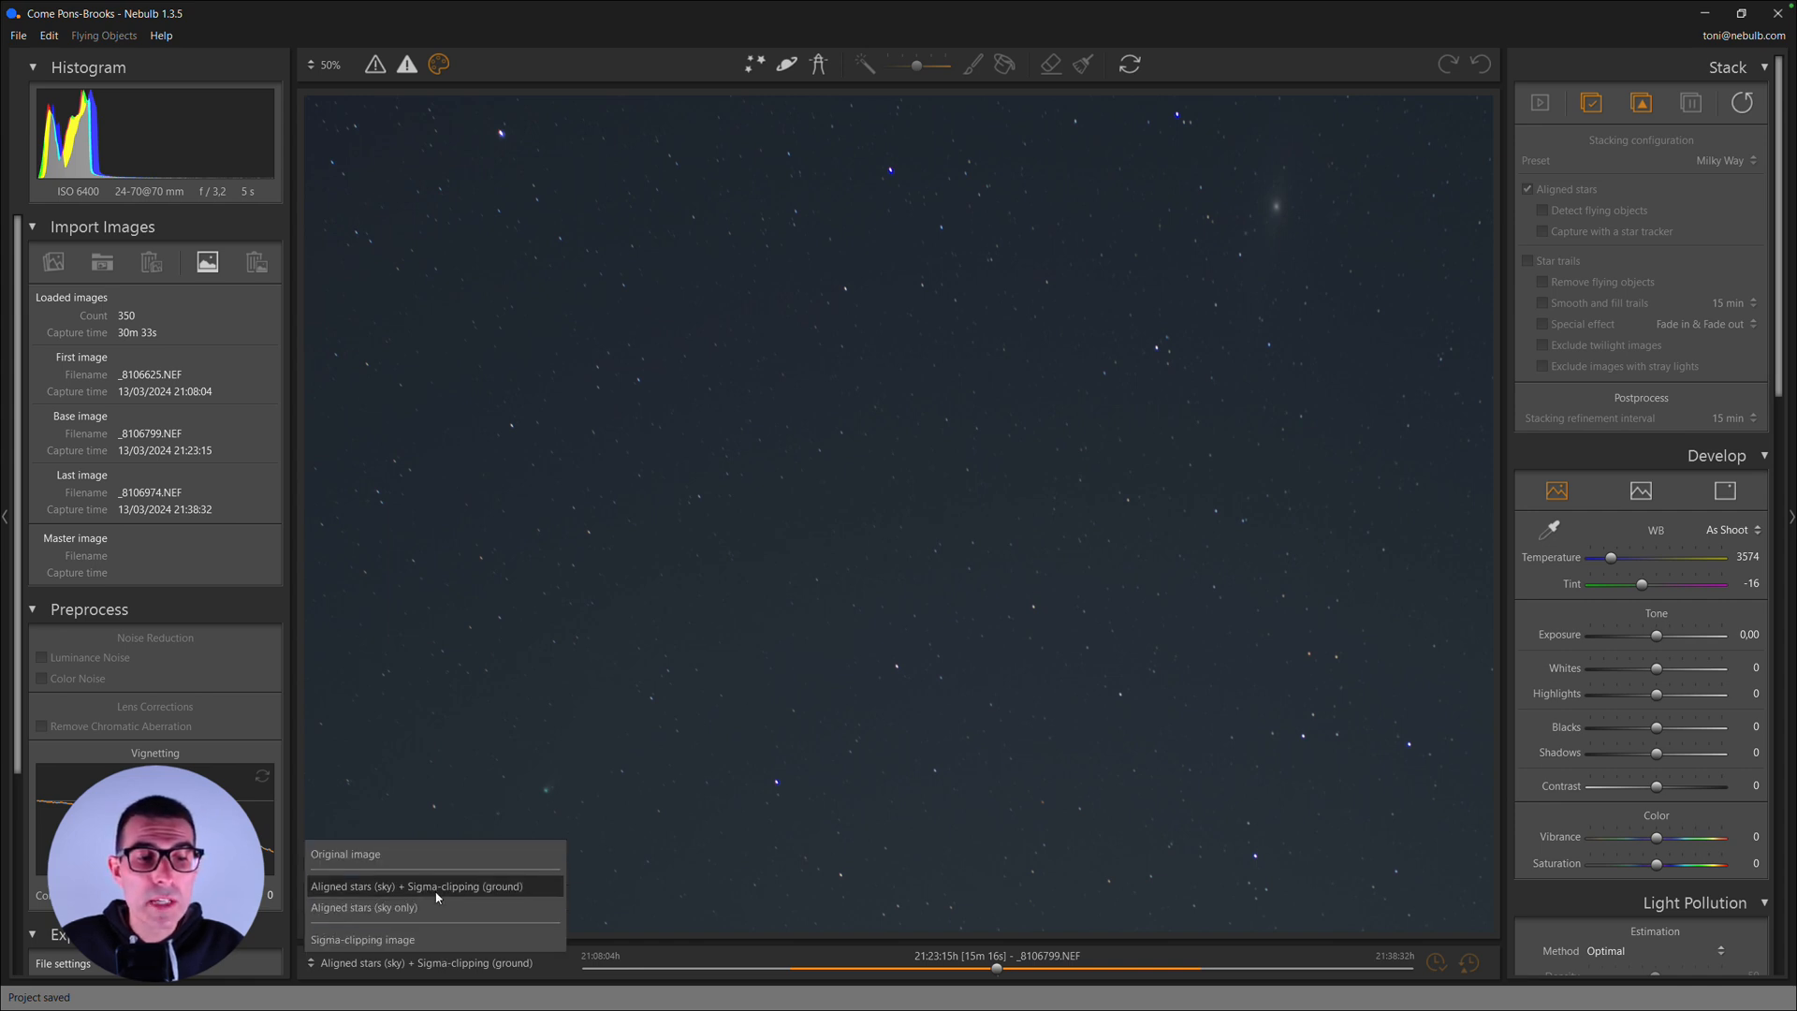
click(376, 855)
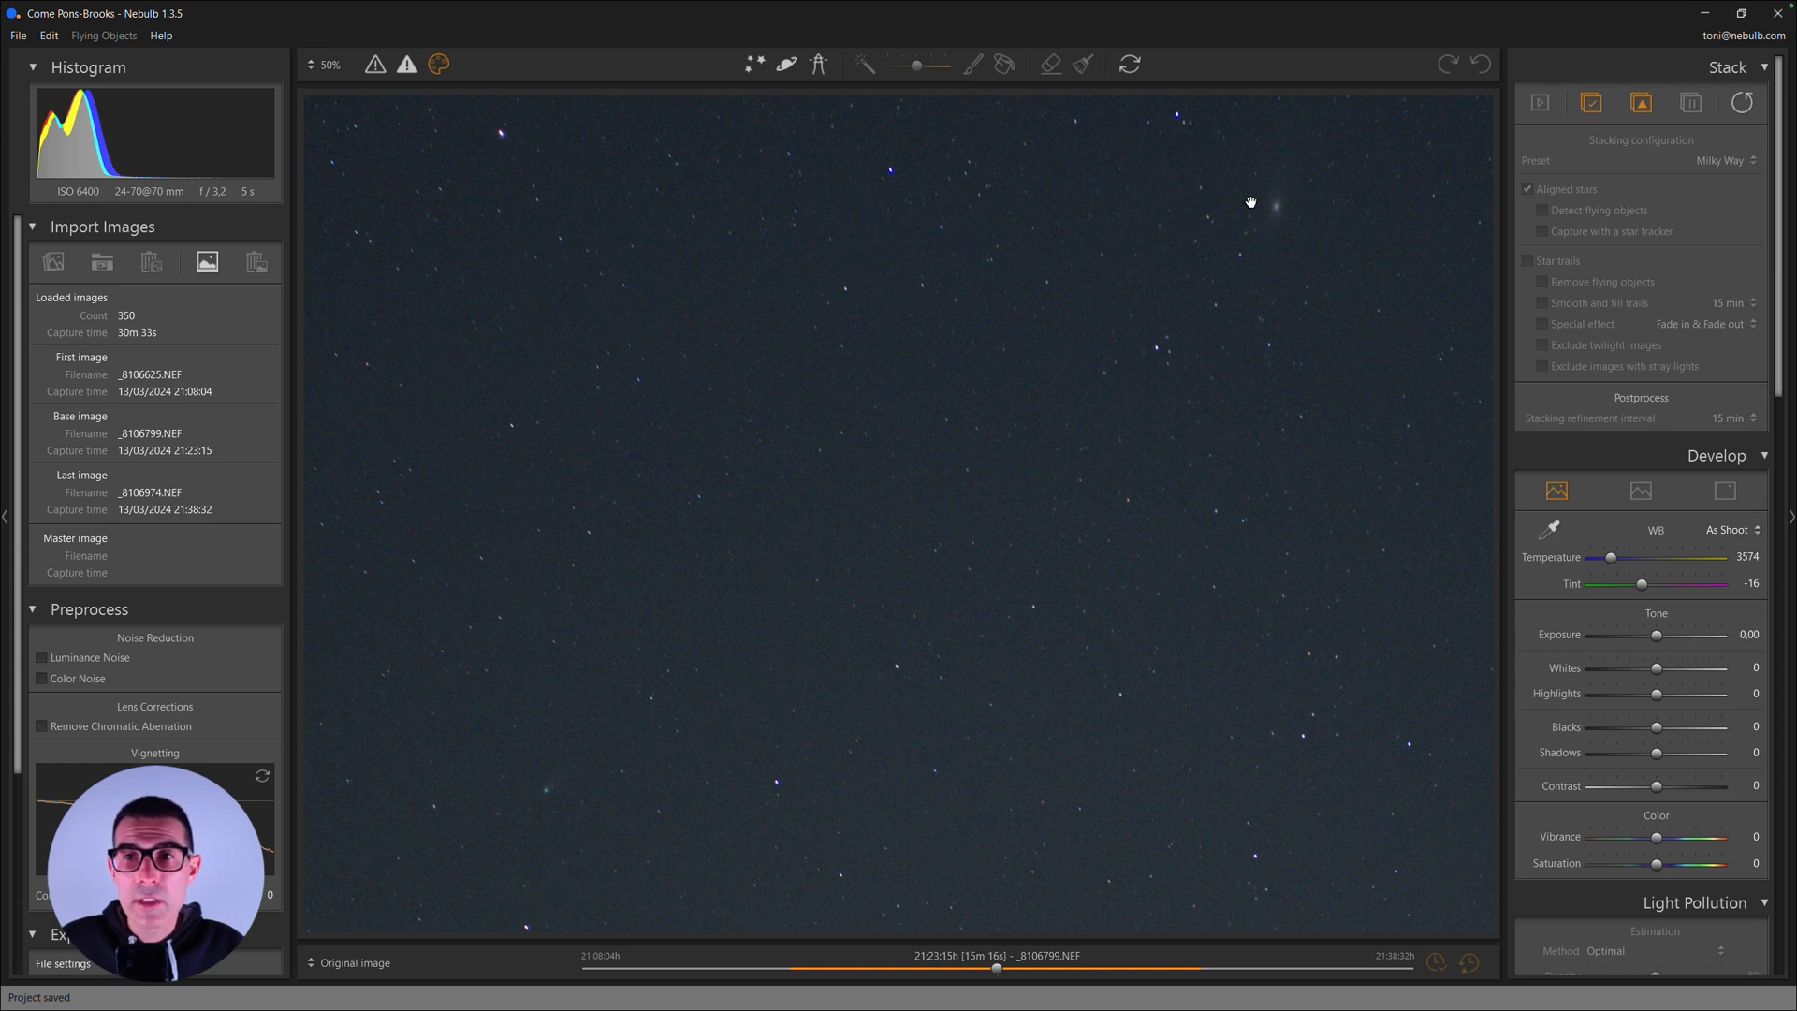
click(348, 961)
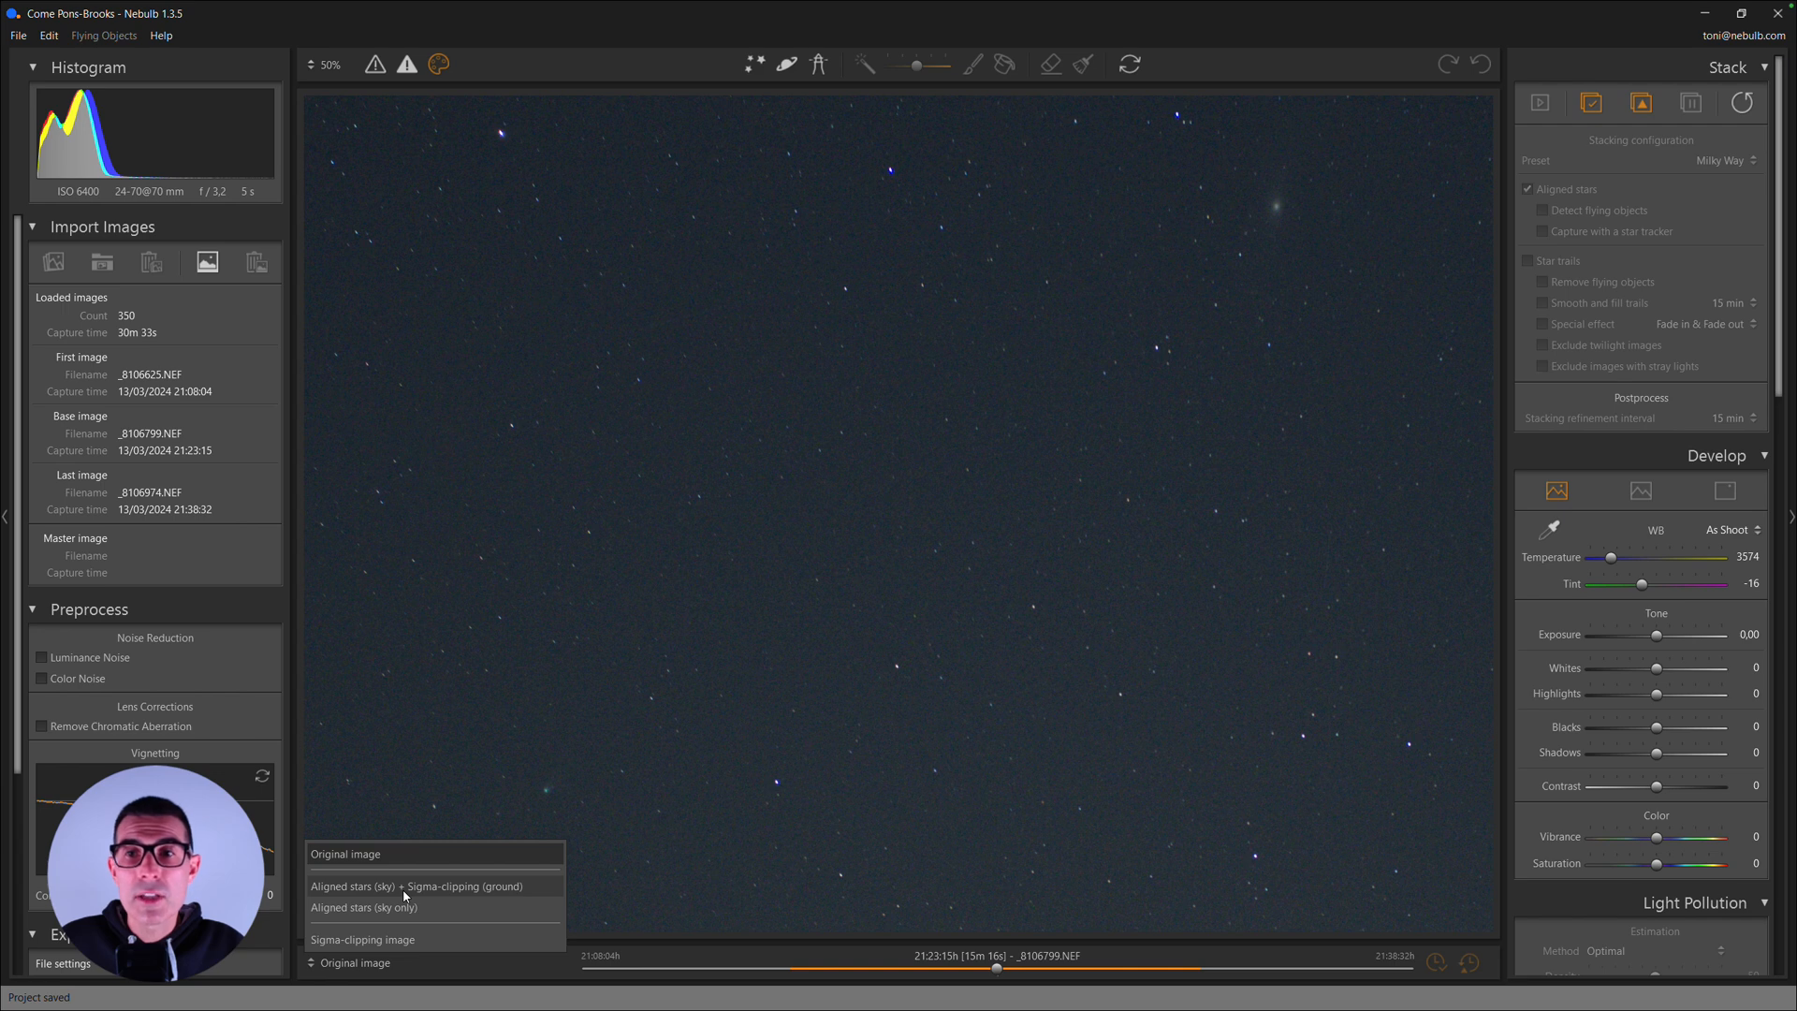
click(402, 888)
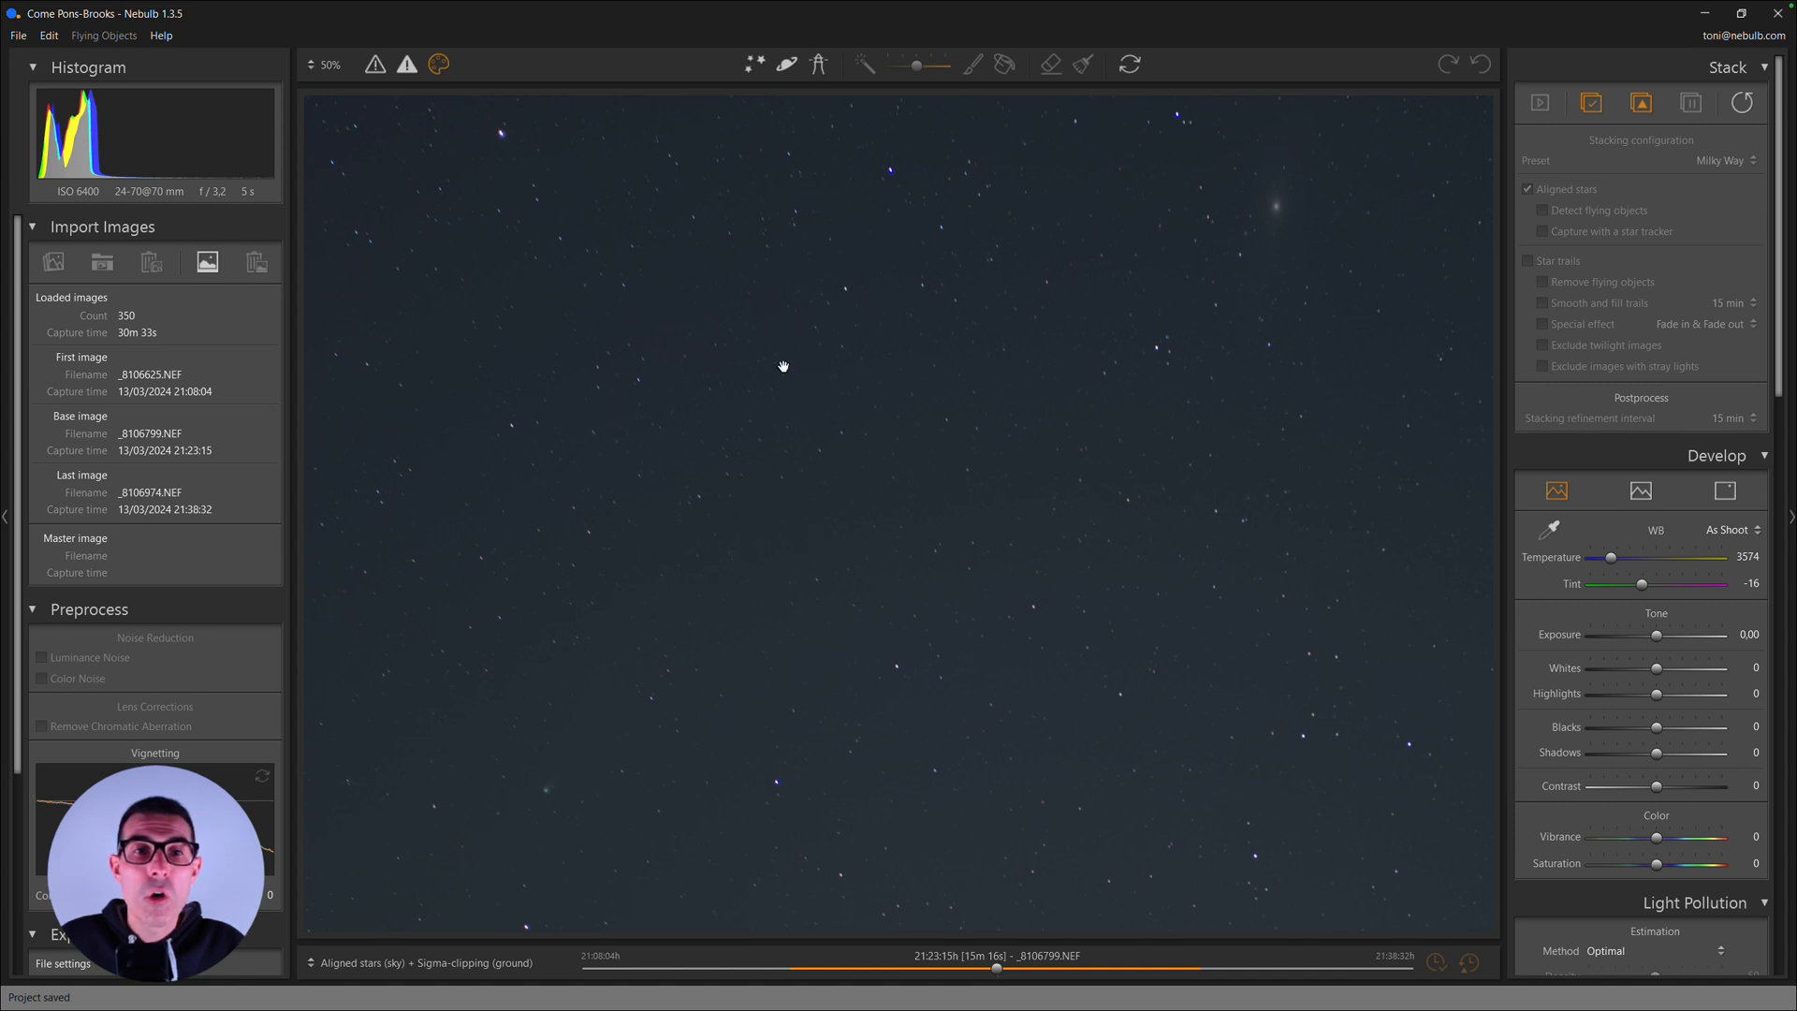
click(402, 962)
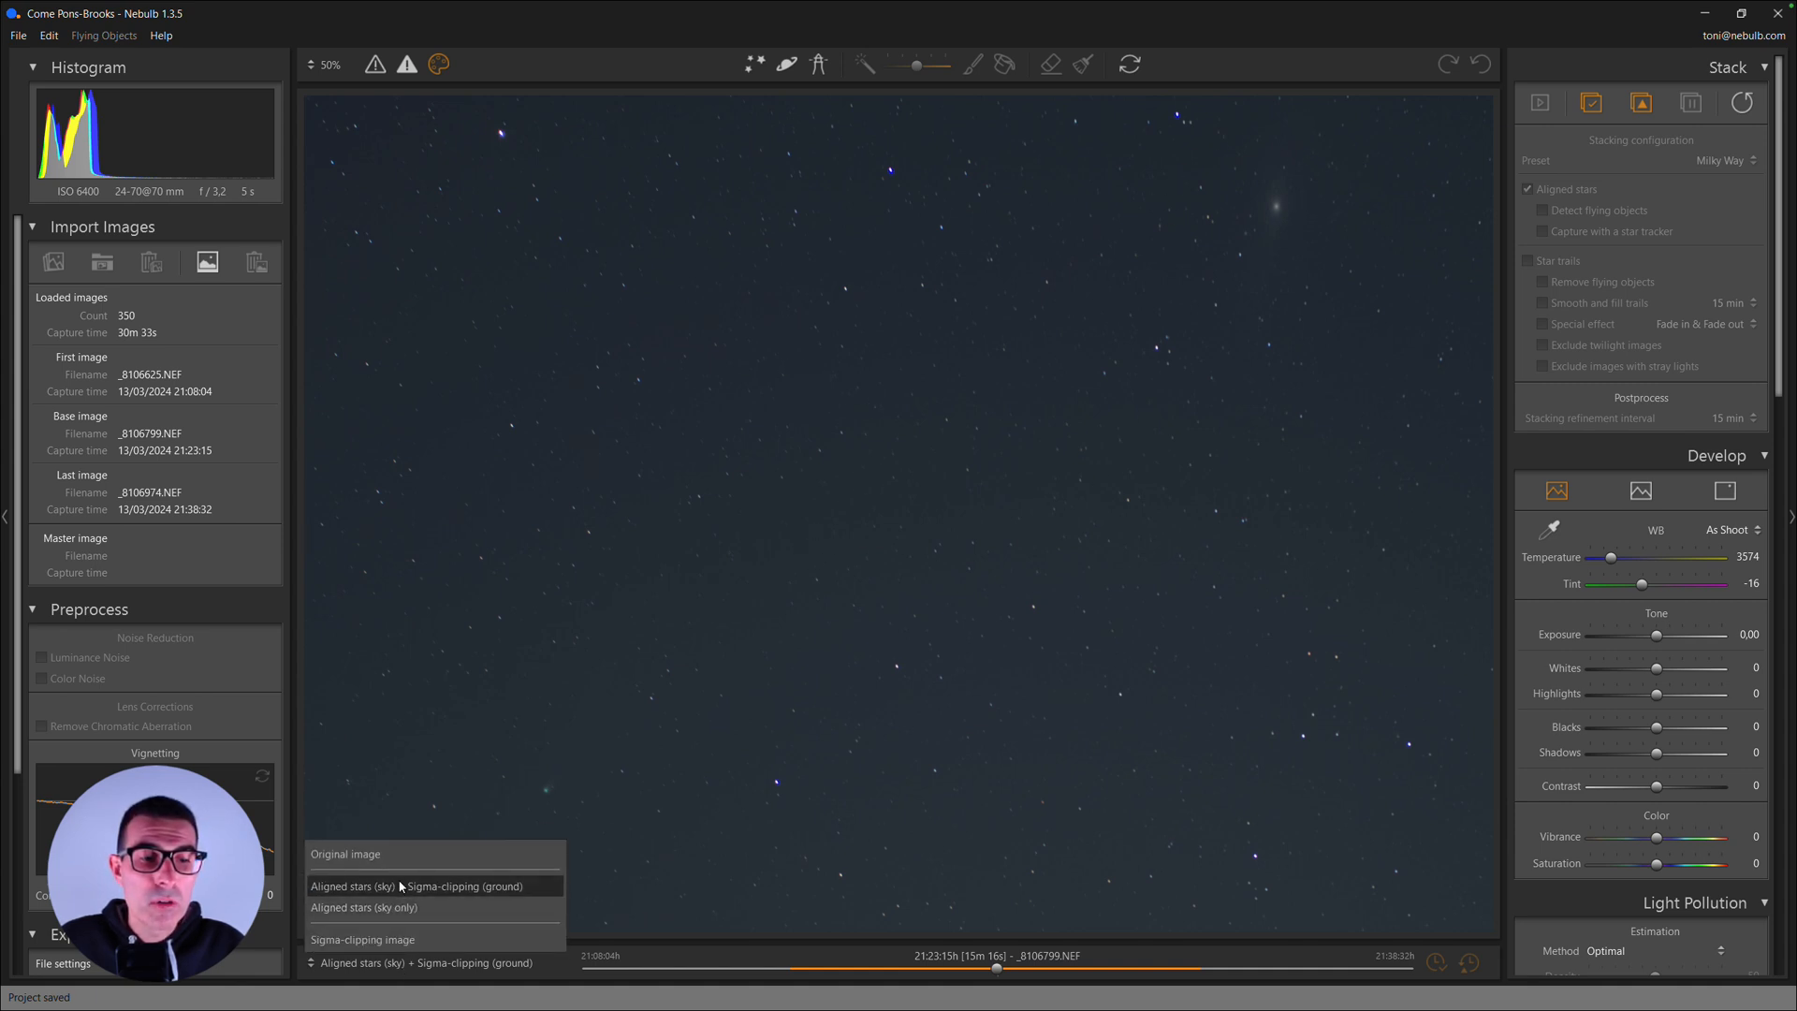
click(498, 850)
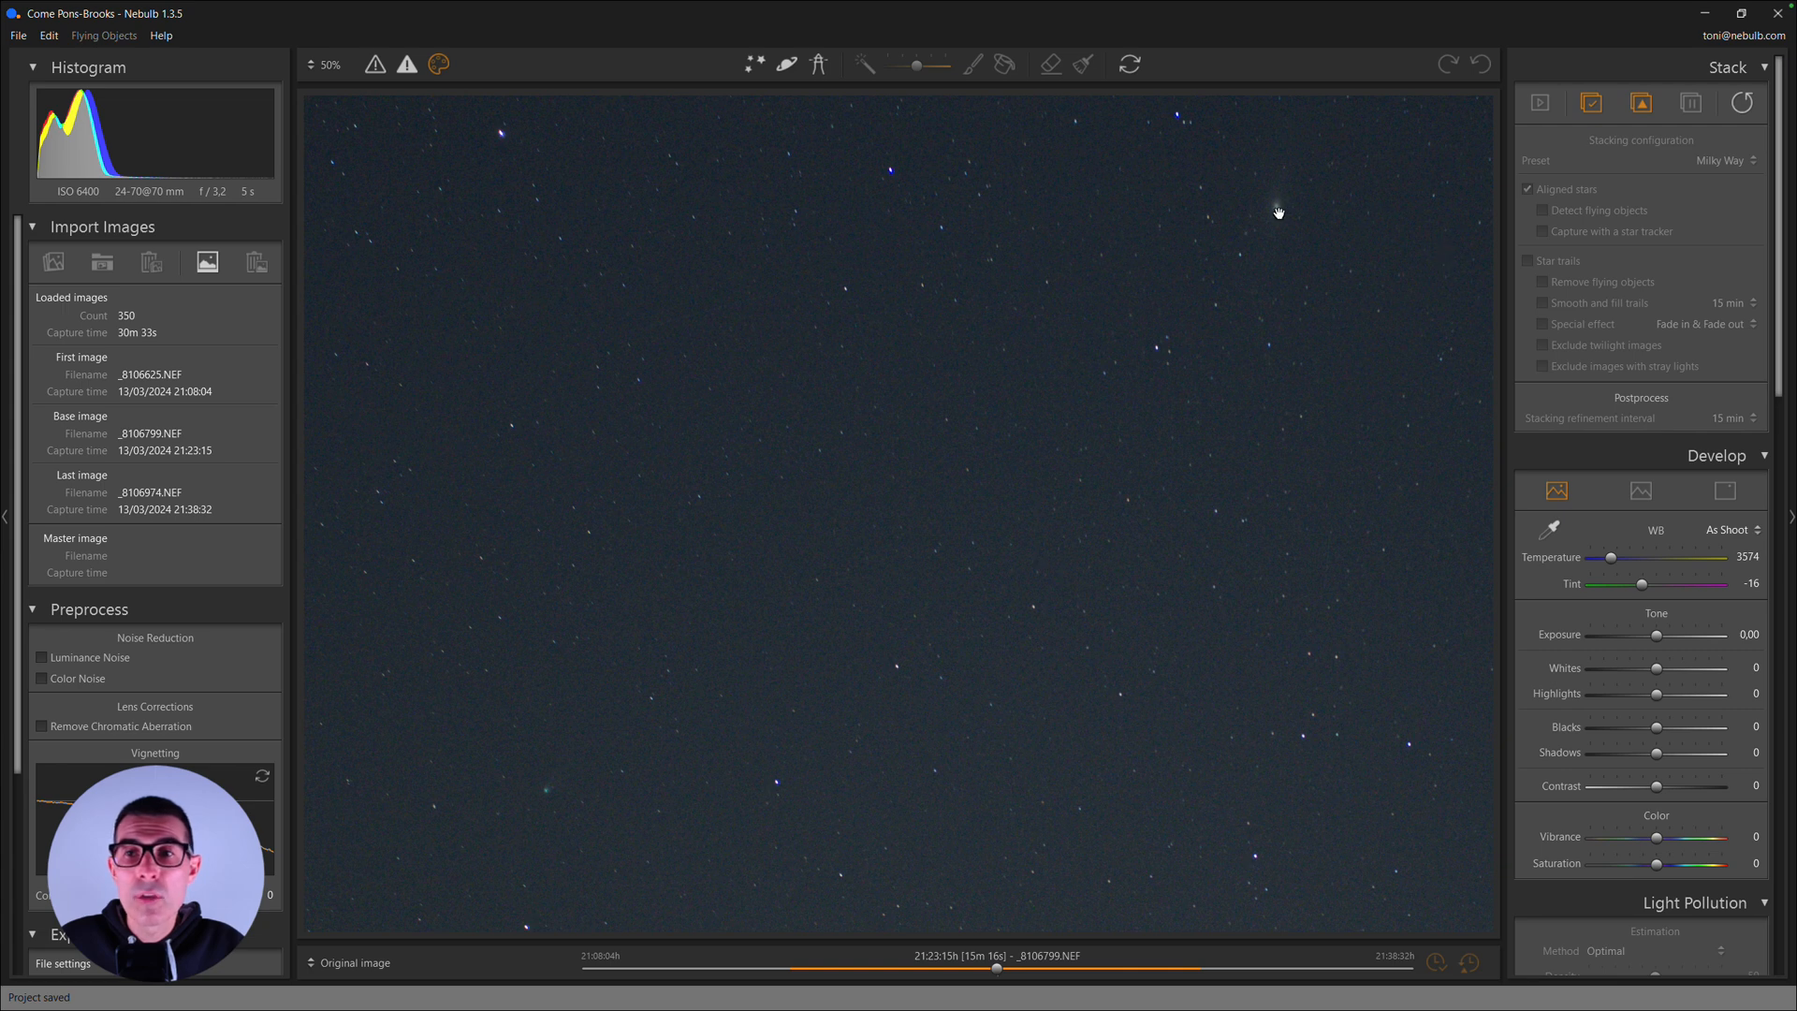
click(340, 964)
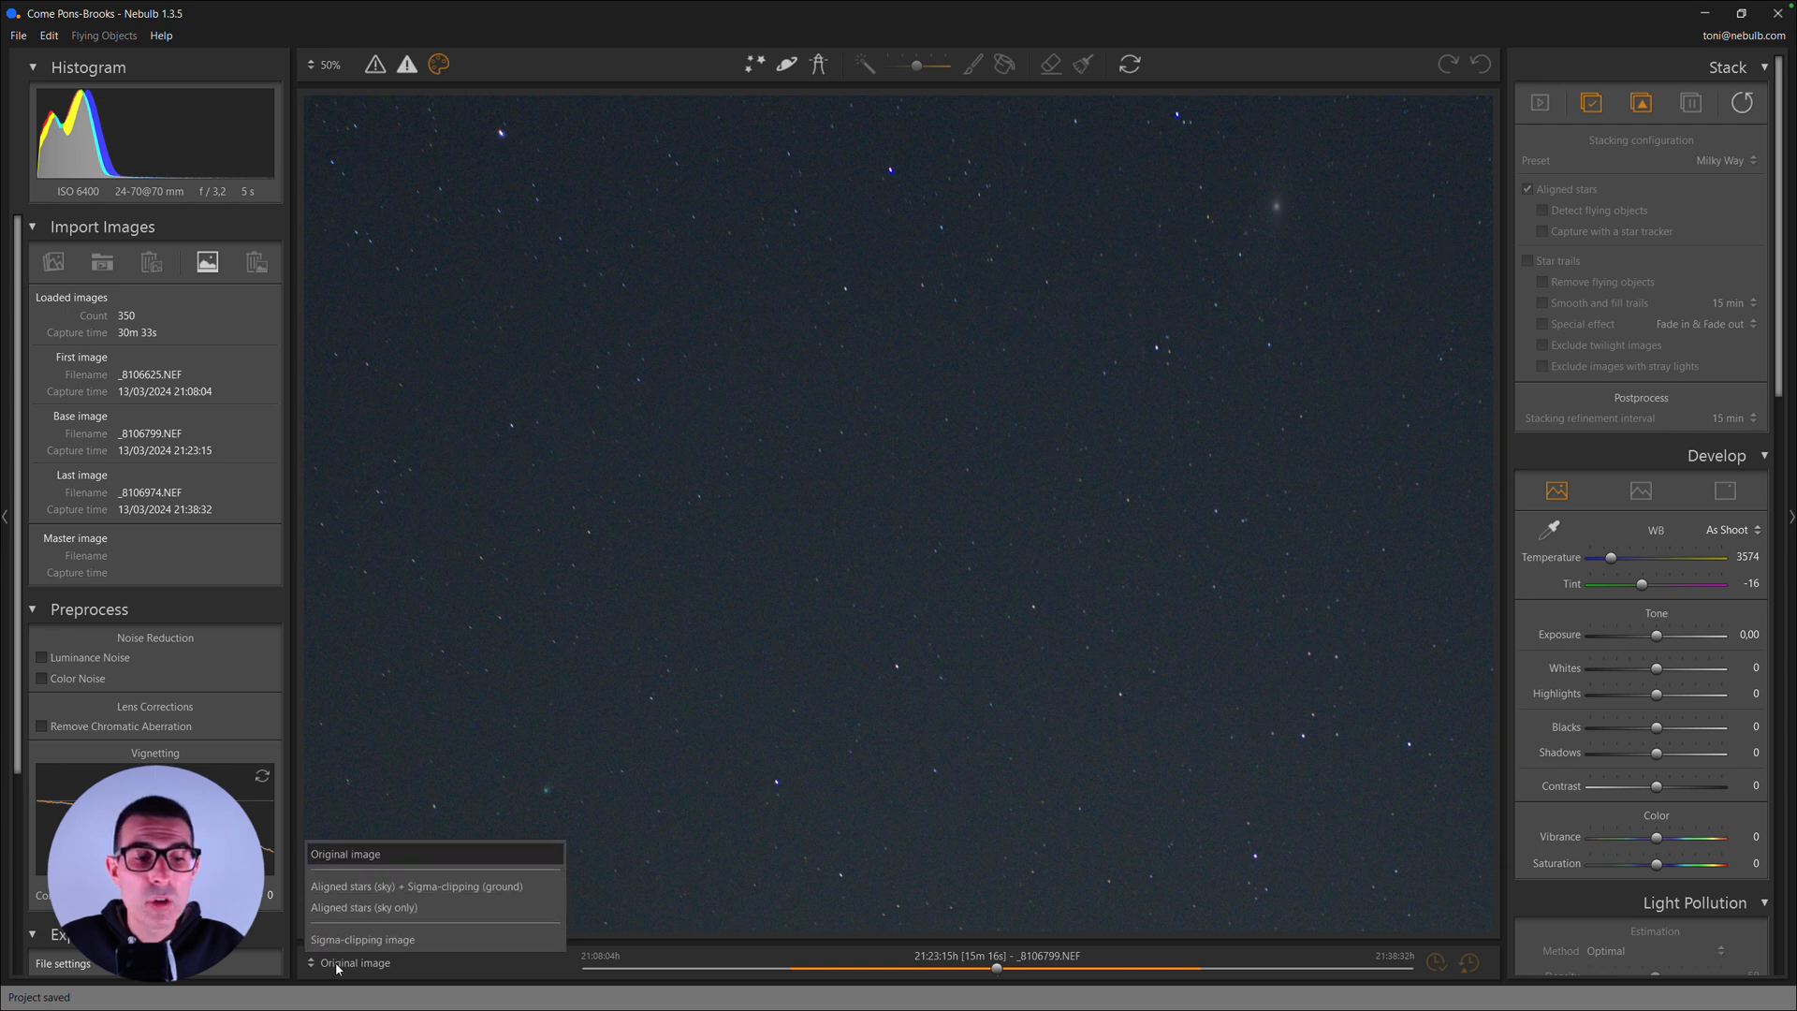
click(387, 889)
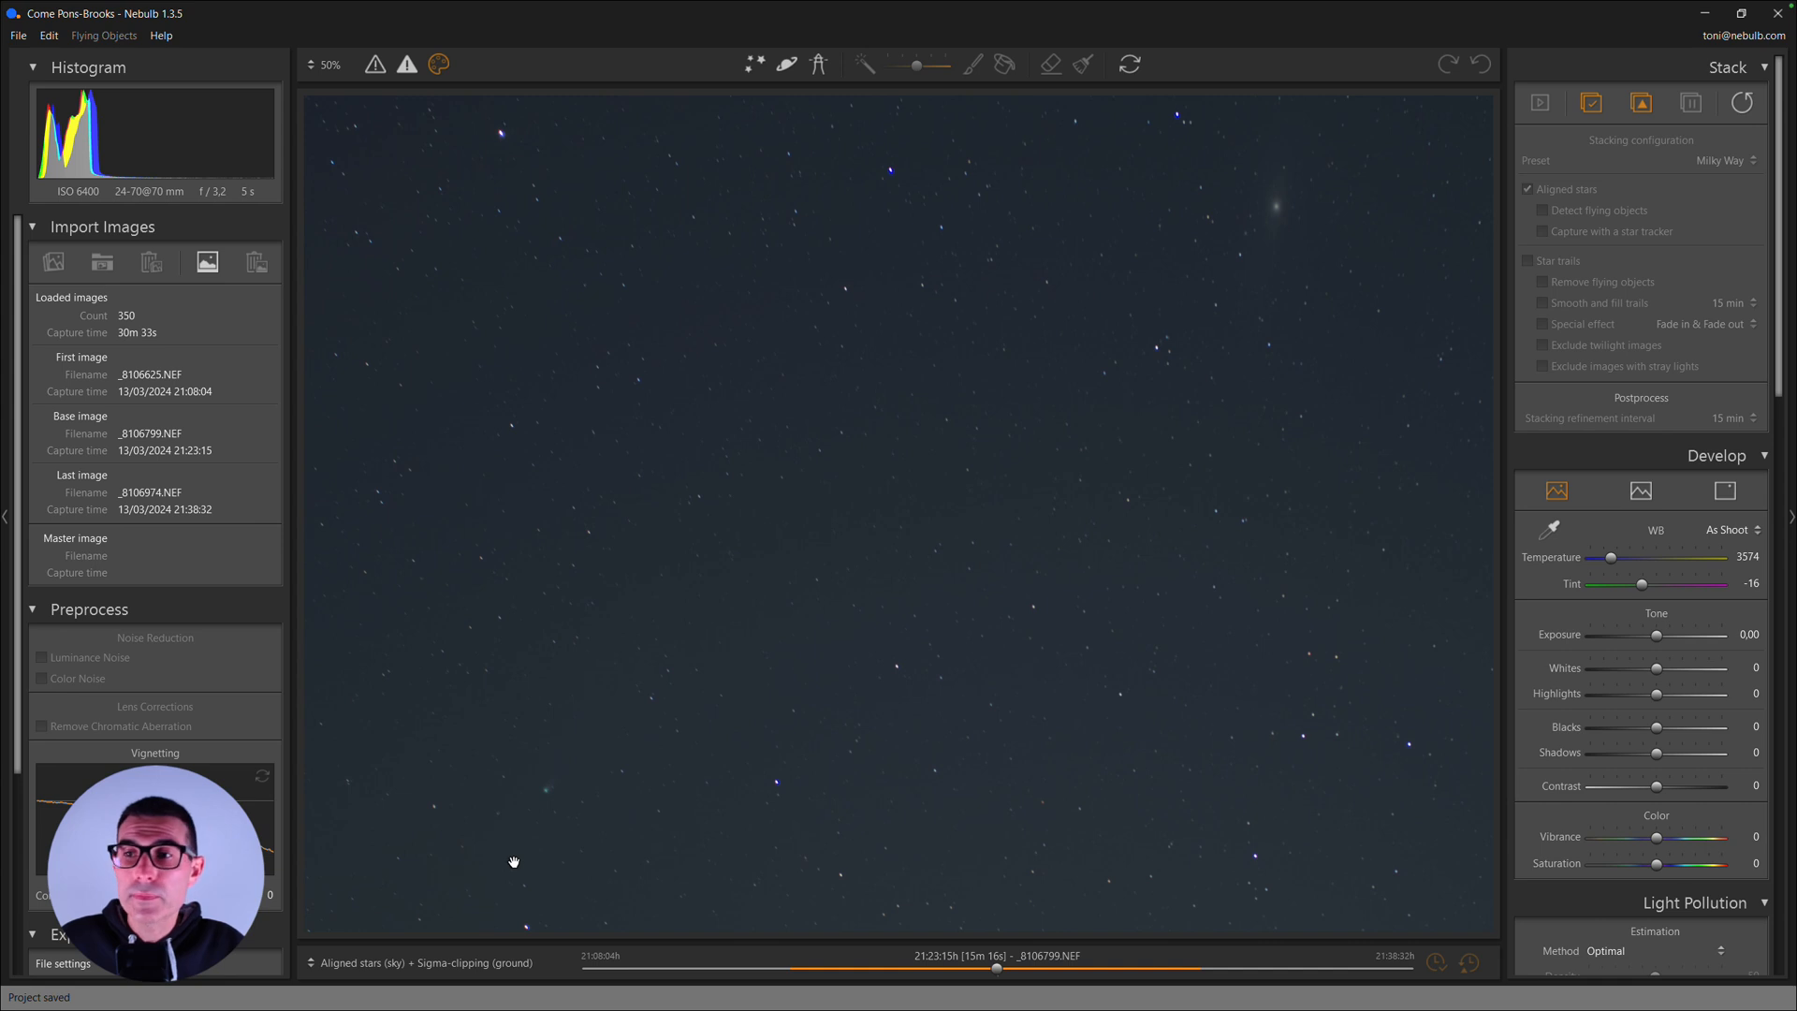
click(897, 543)
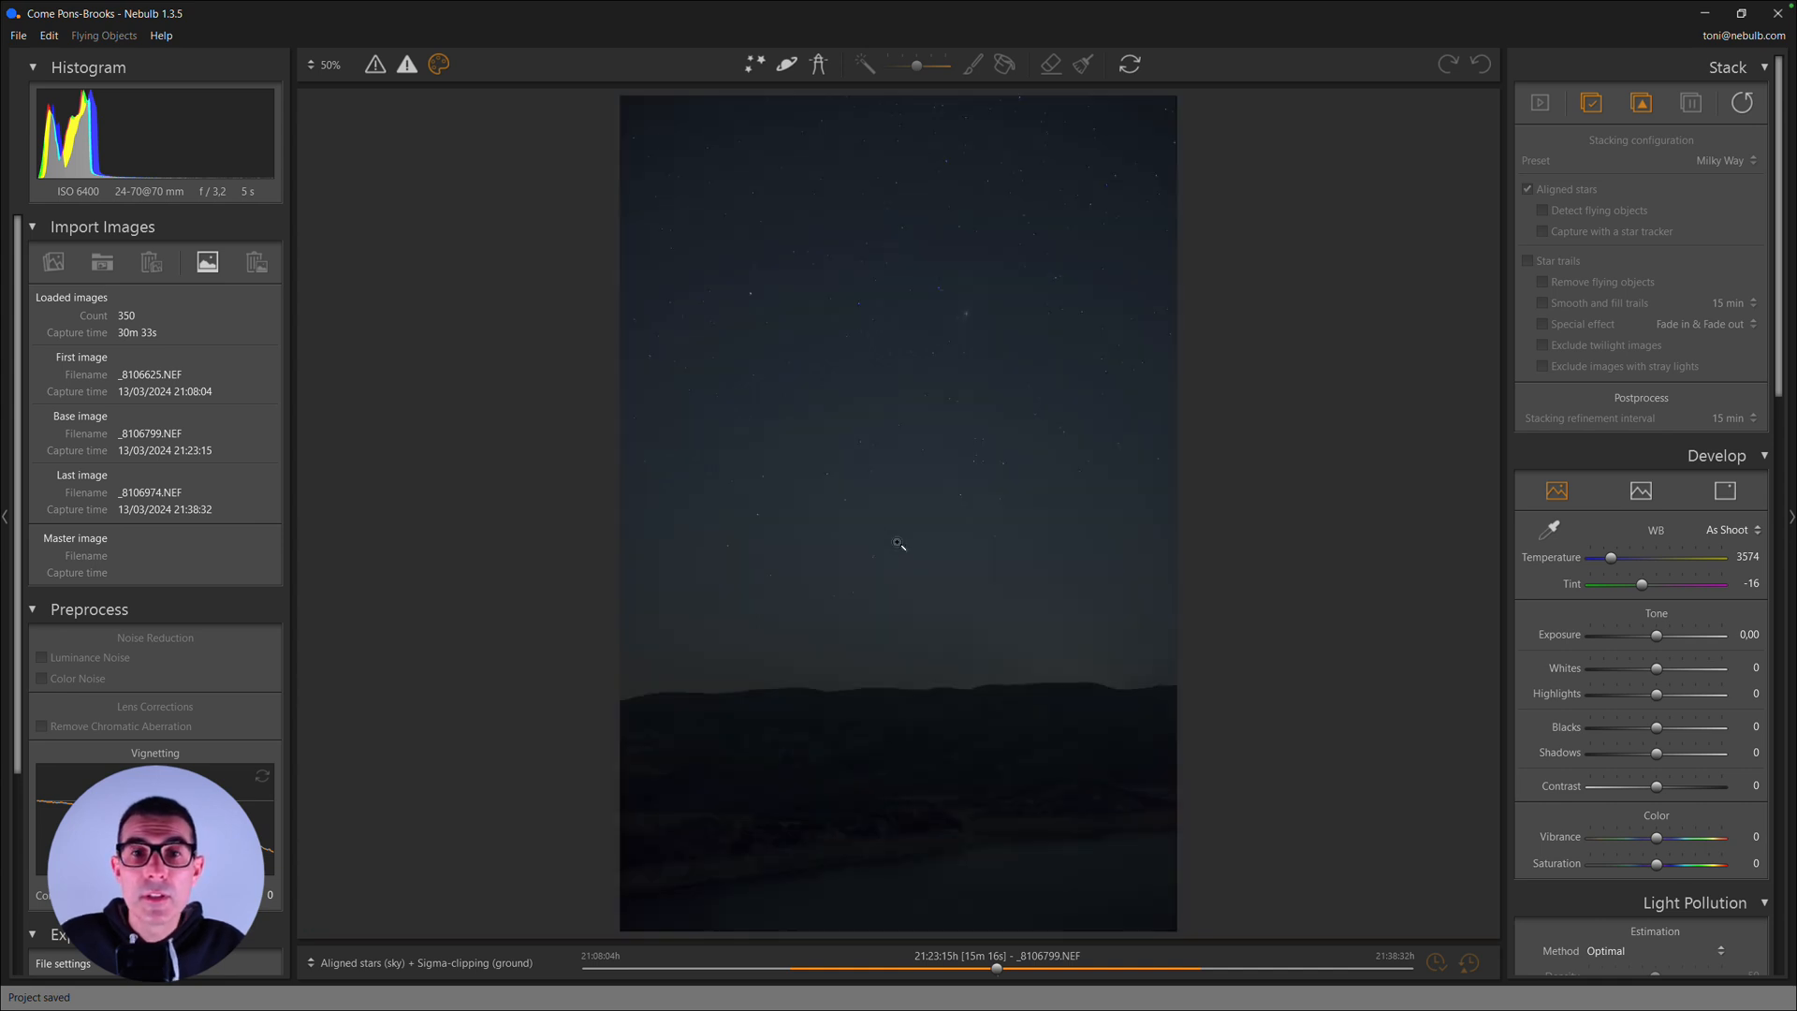
click(760, 476)
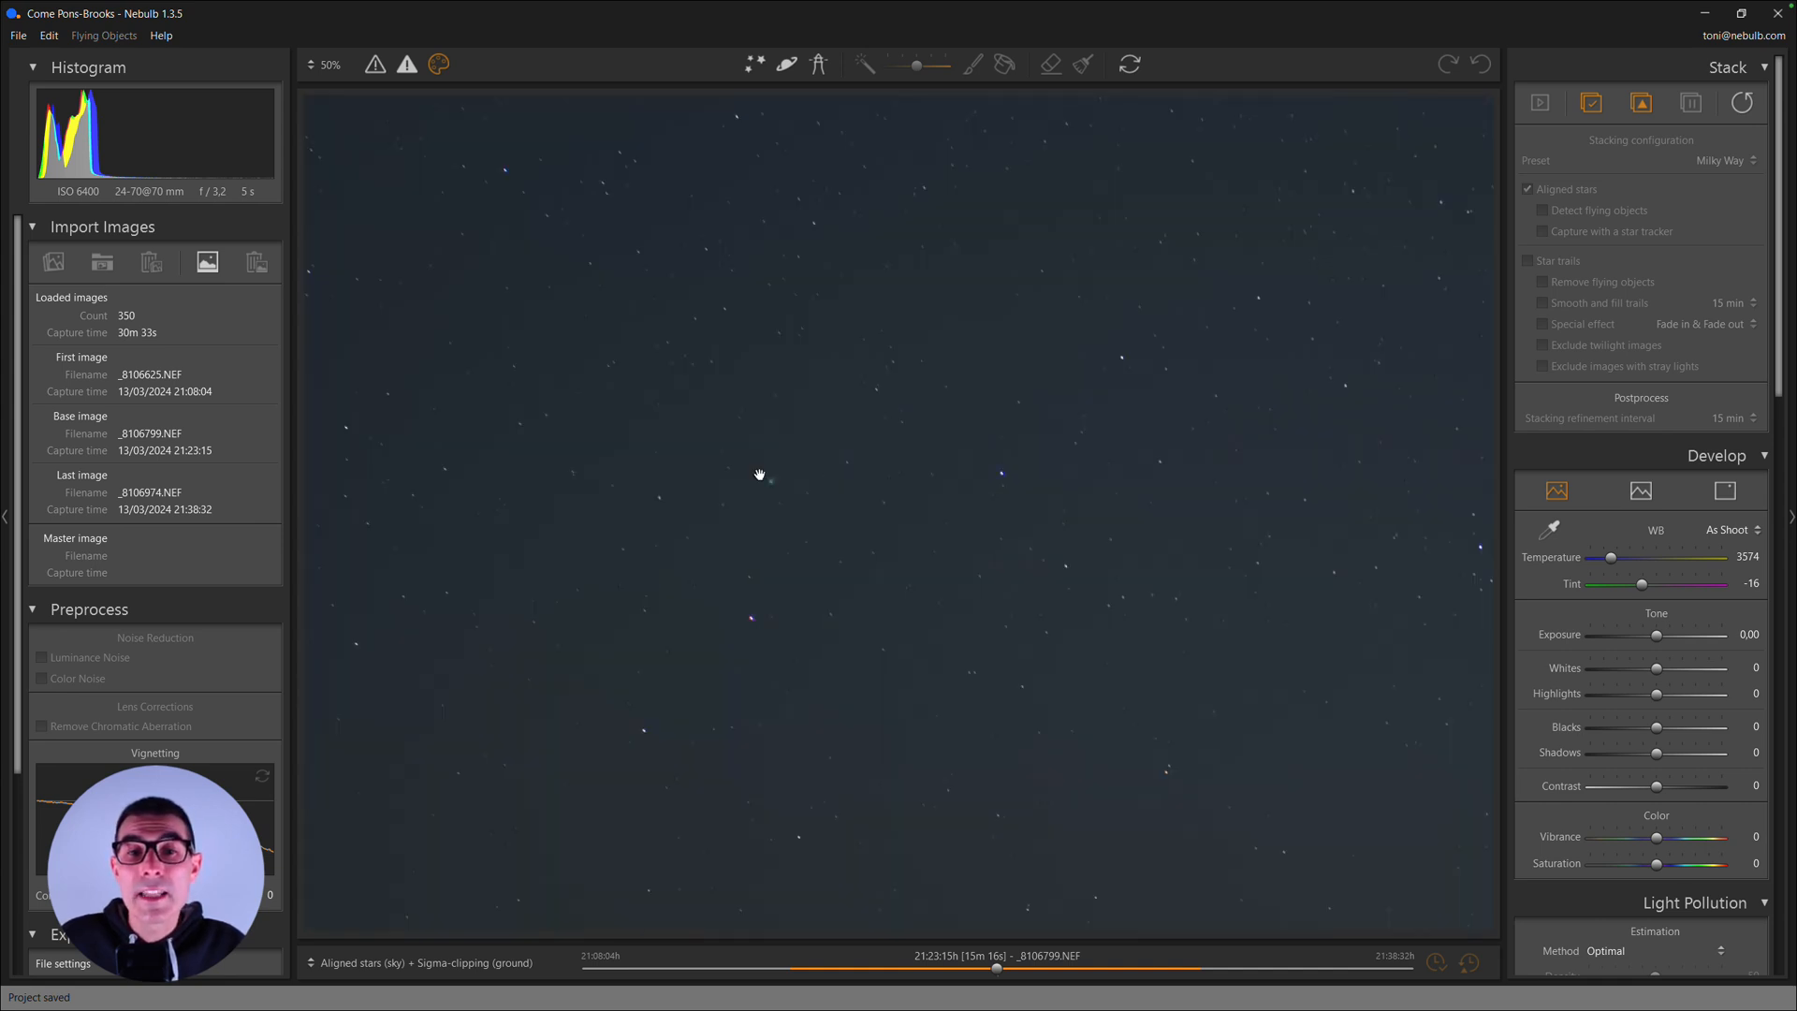
click(777, 563)
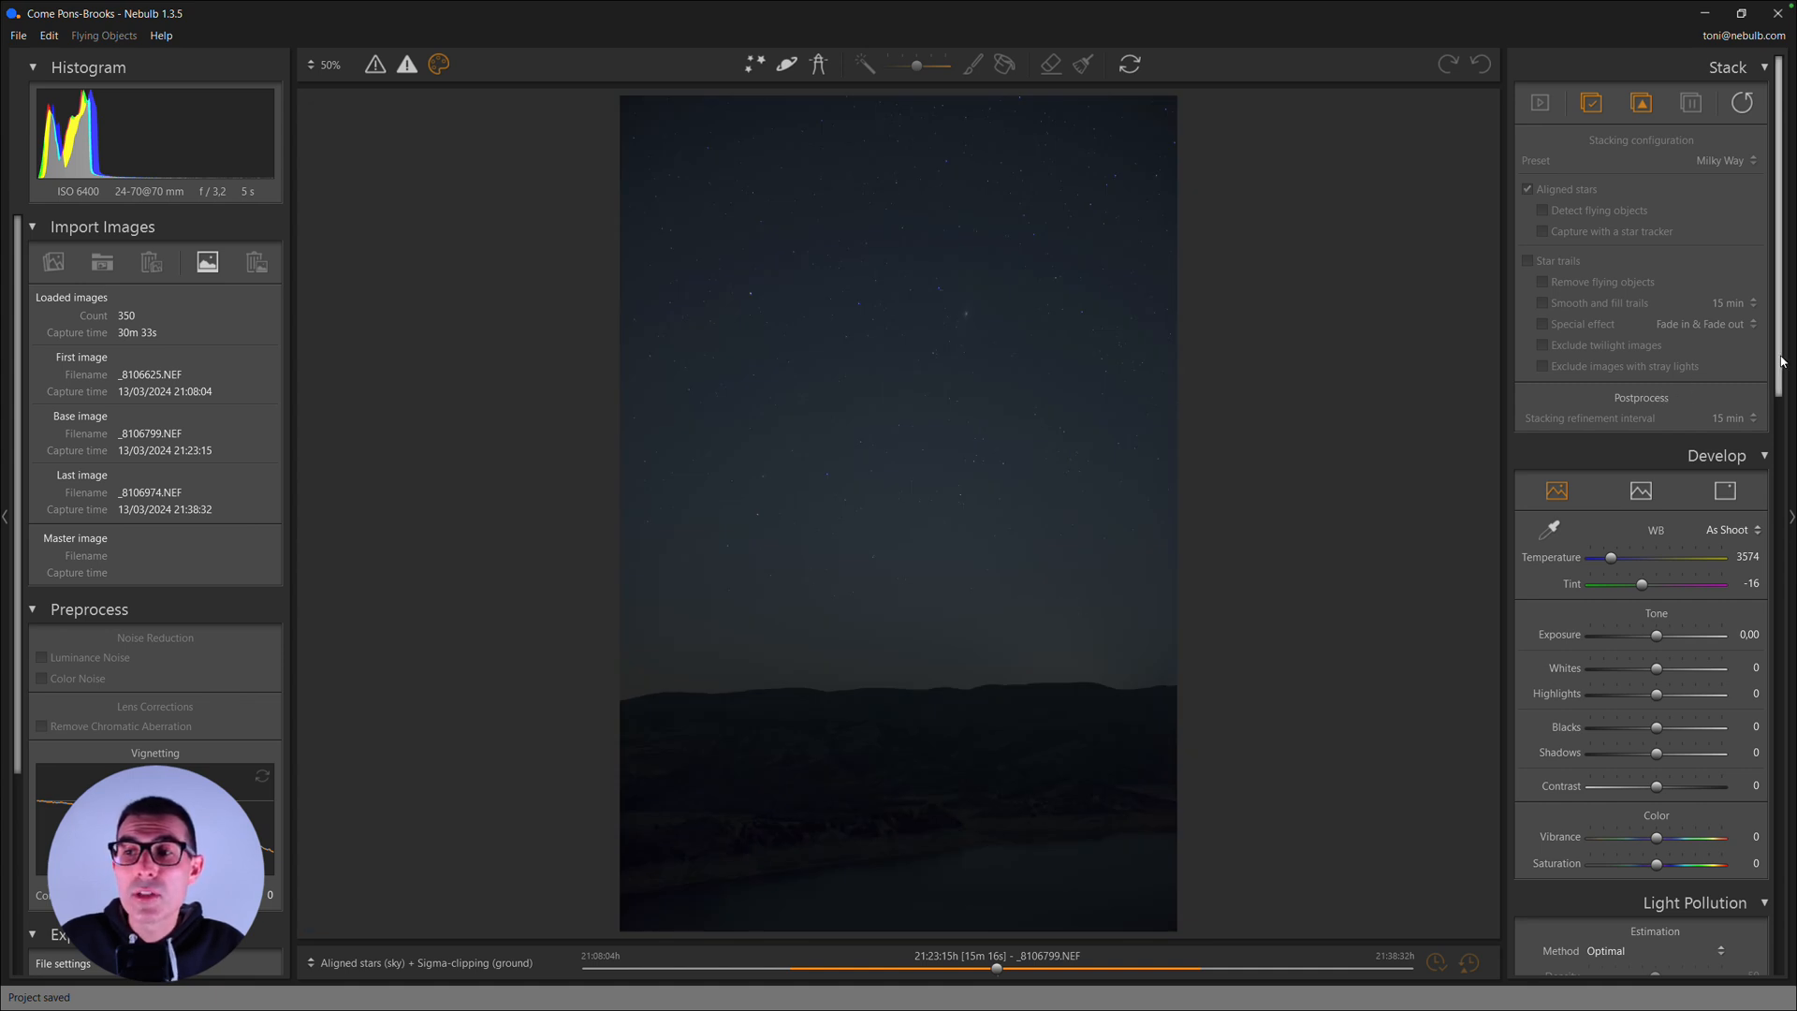
- Raise the light pollution removal Reduction to 5,00 with the Optimal estimation method, checking the fuzzy object and comet up close
drag(1784, 358, 1773, 545)
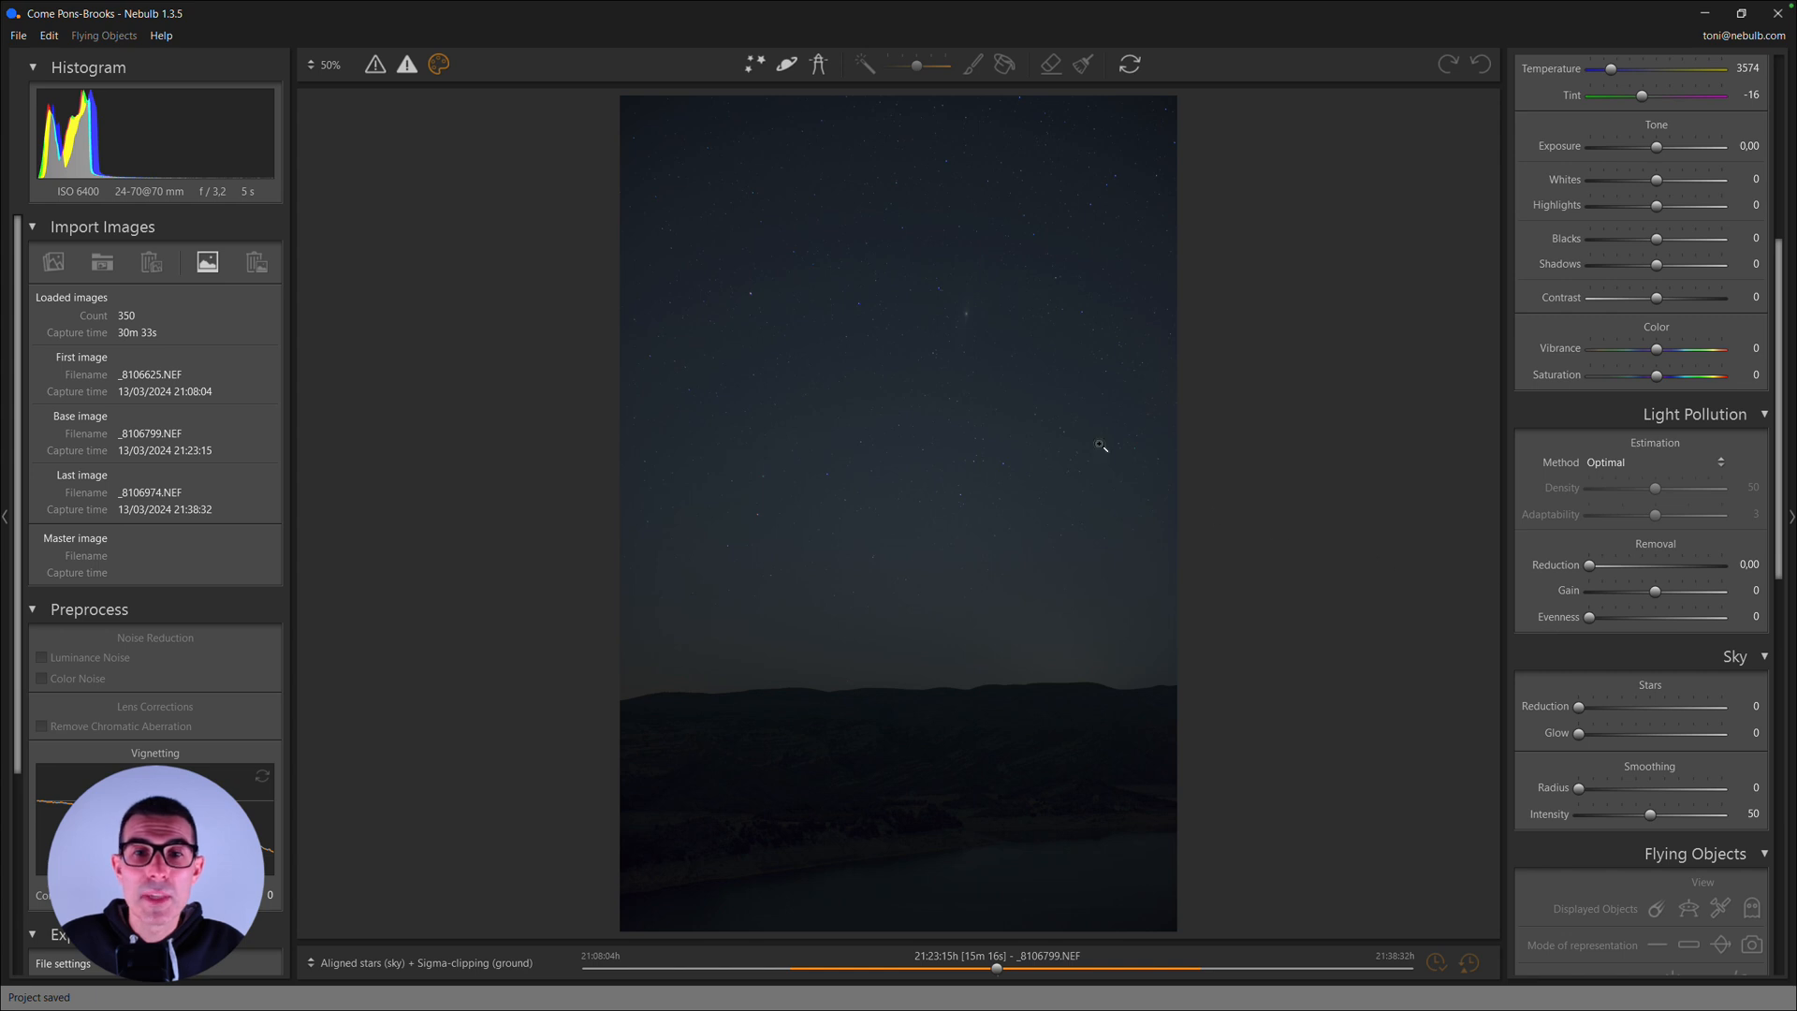
click(964, 322)
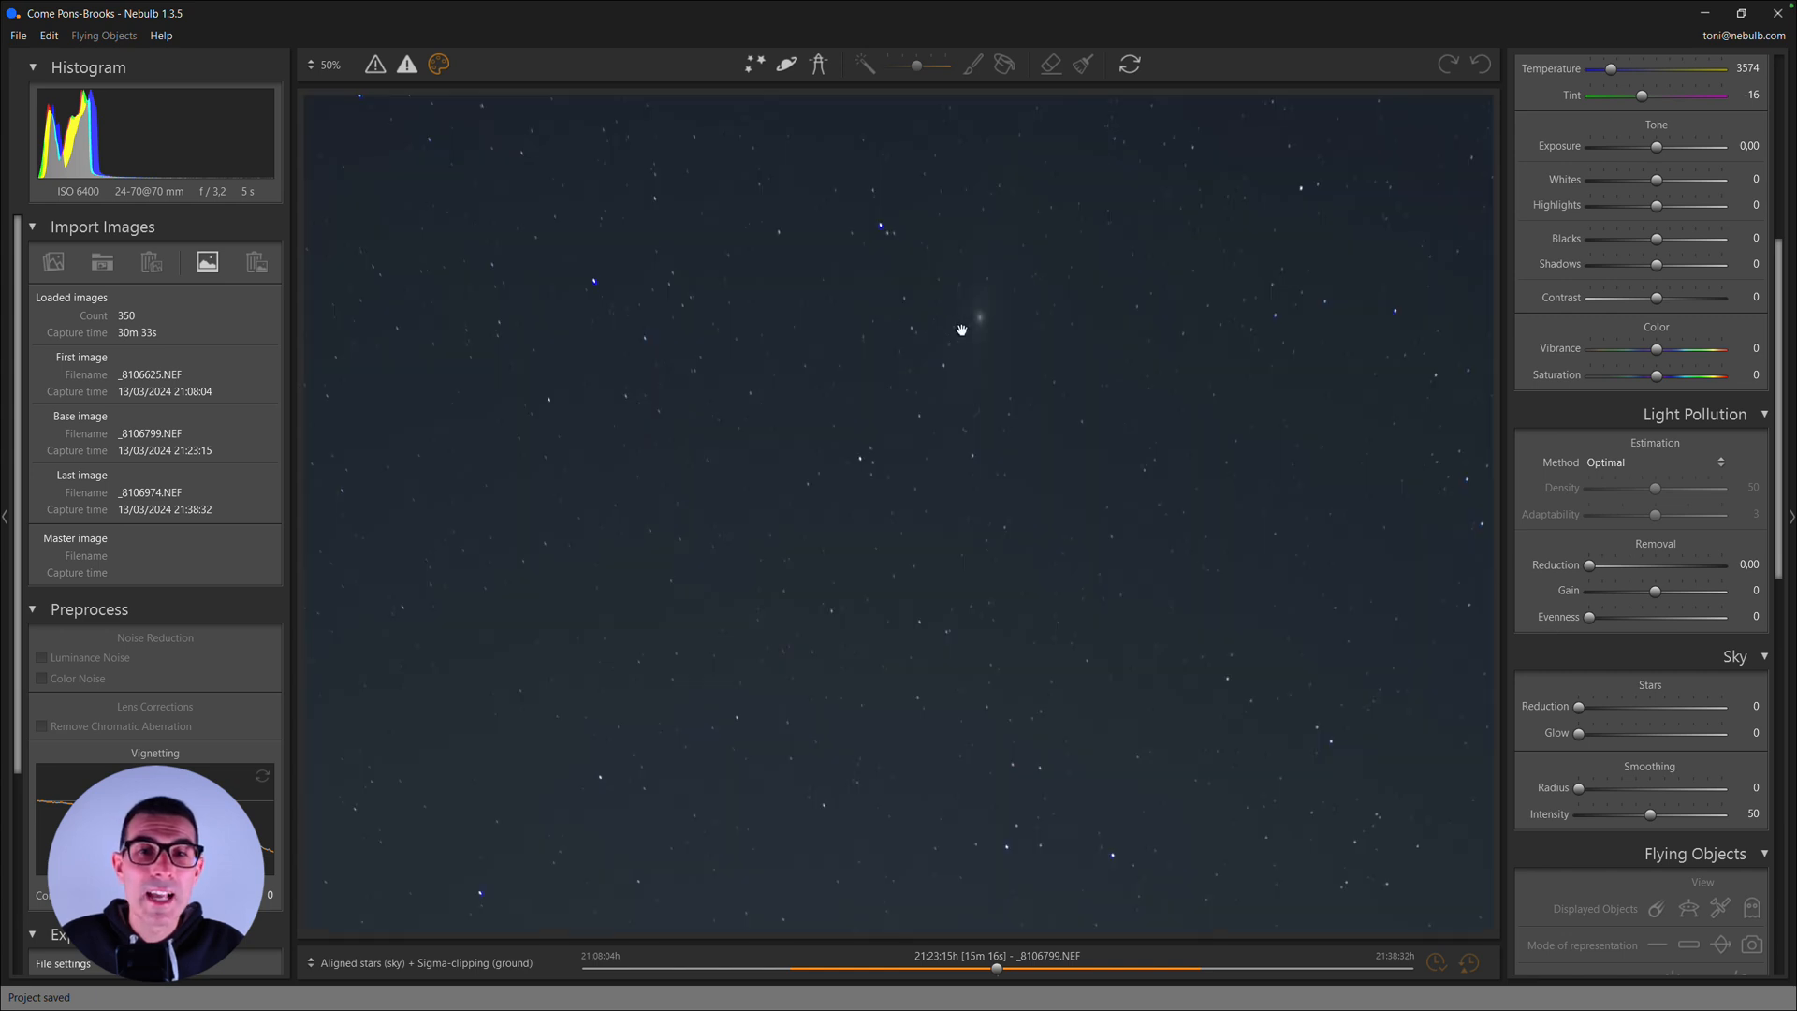
drag(902, 510, 1132, 458)
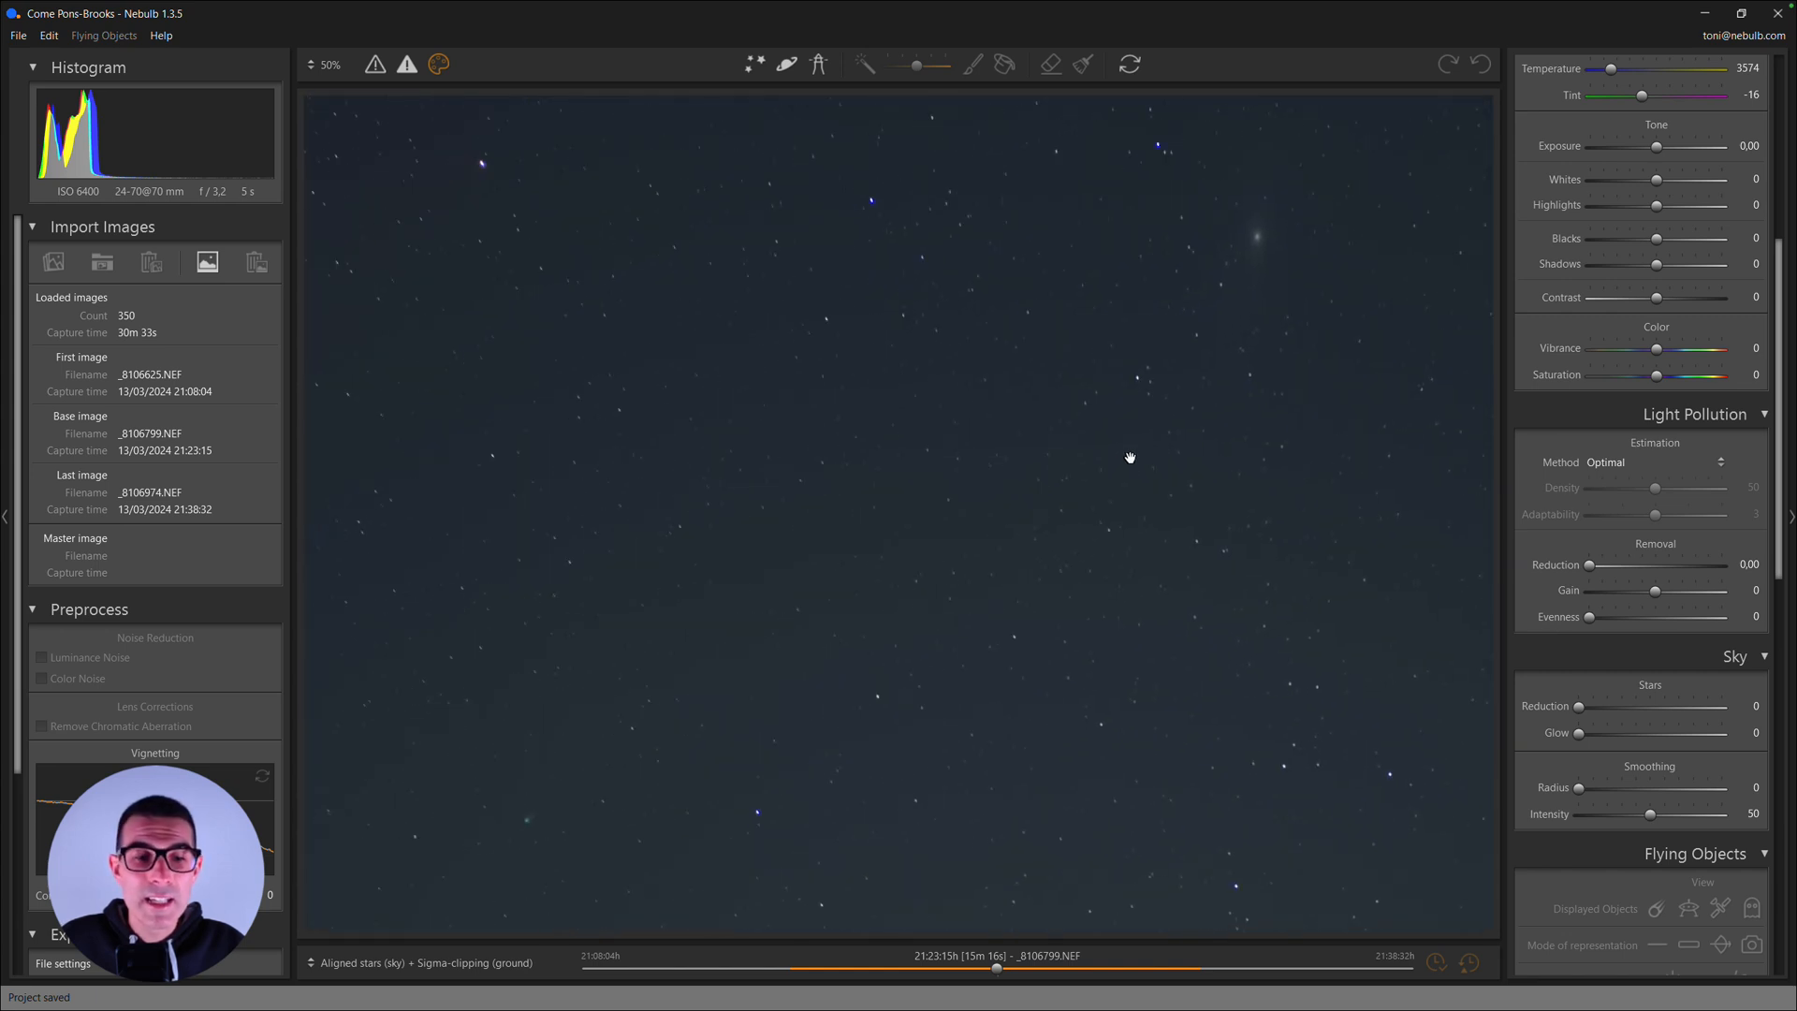
drag(831, 590, 828, 602)
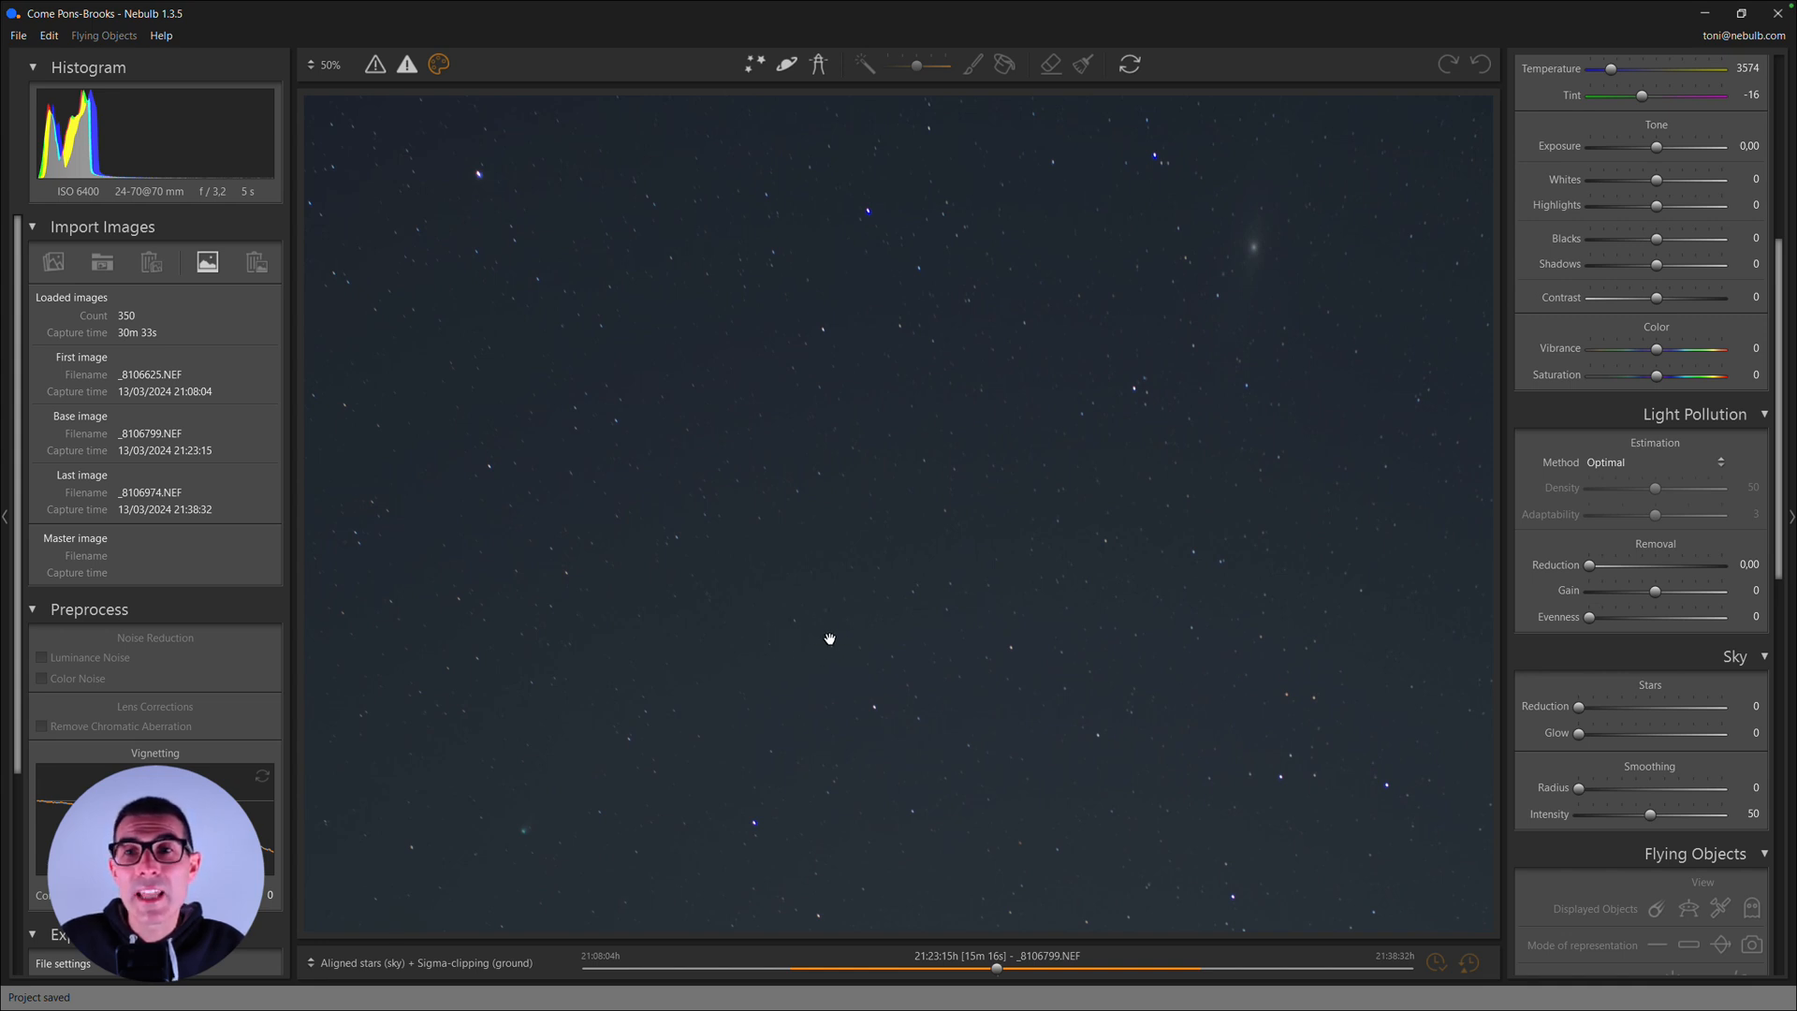
drag(838, 639, 797, 656)
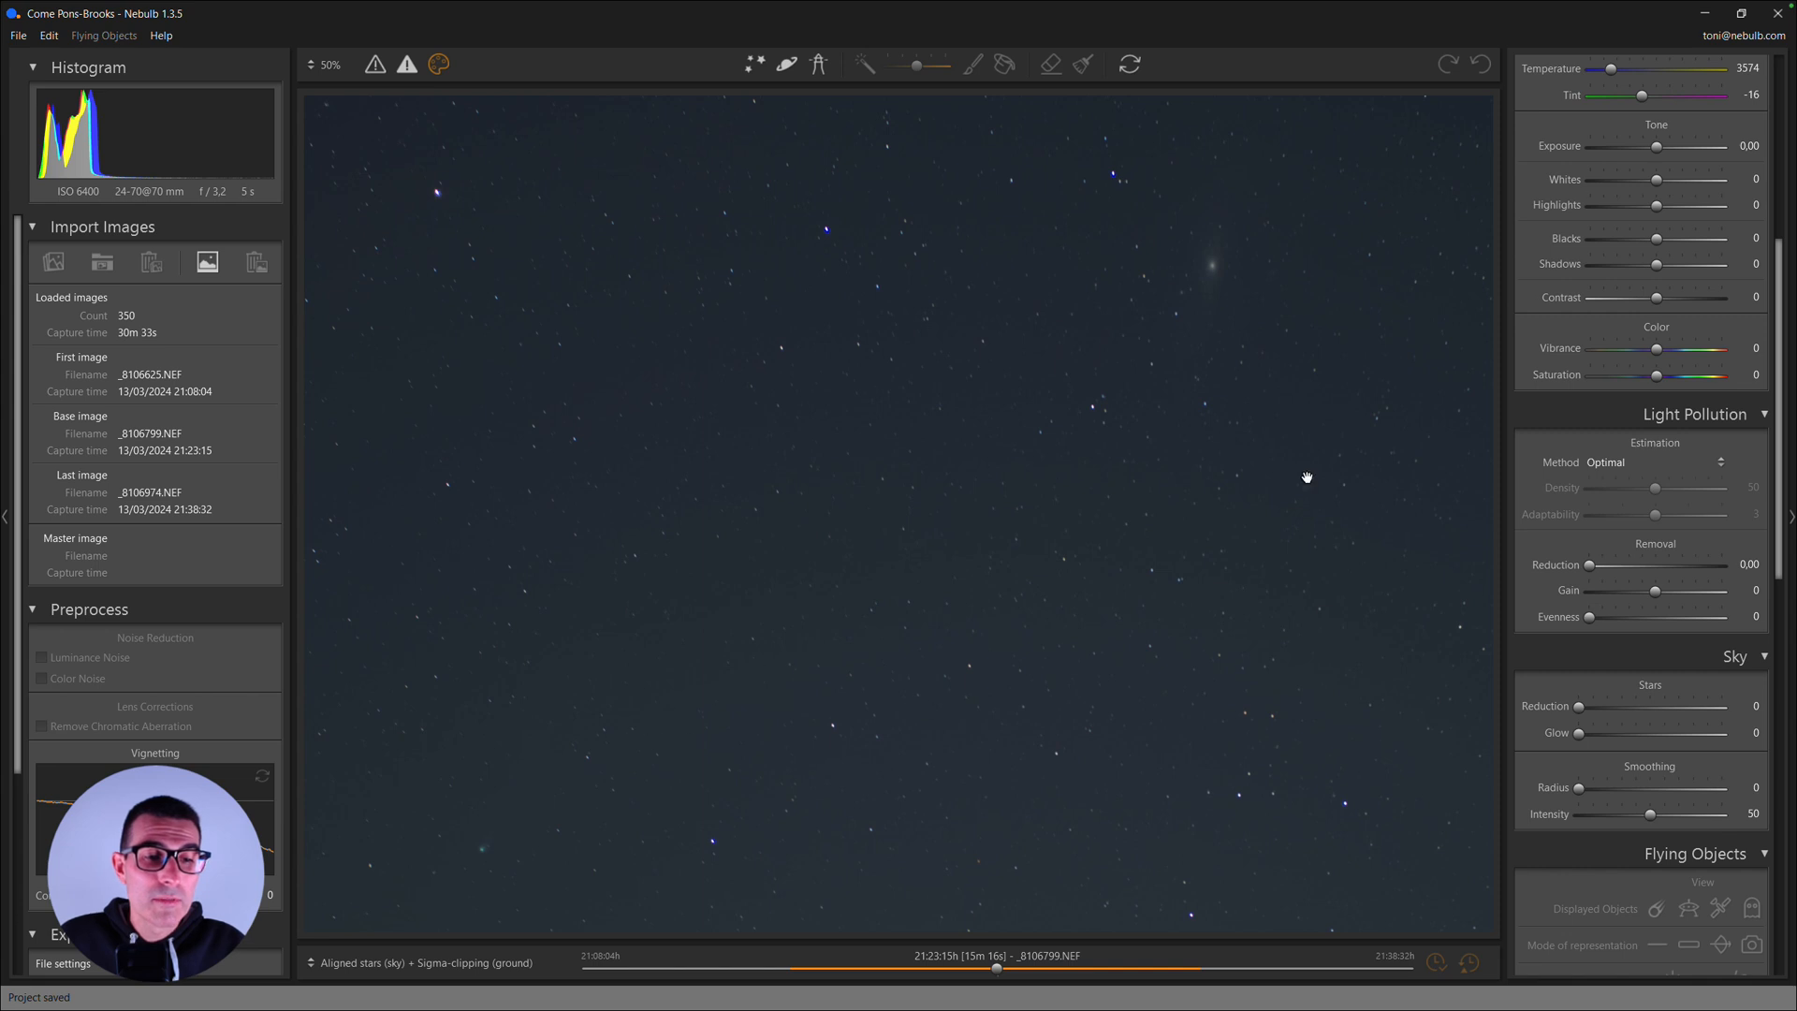
drag(1592, 566, 1615, 565)
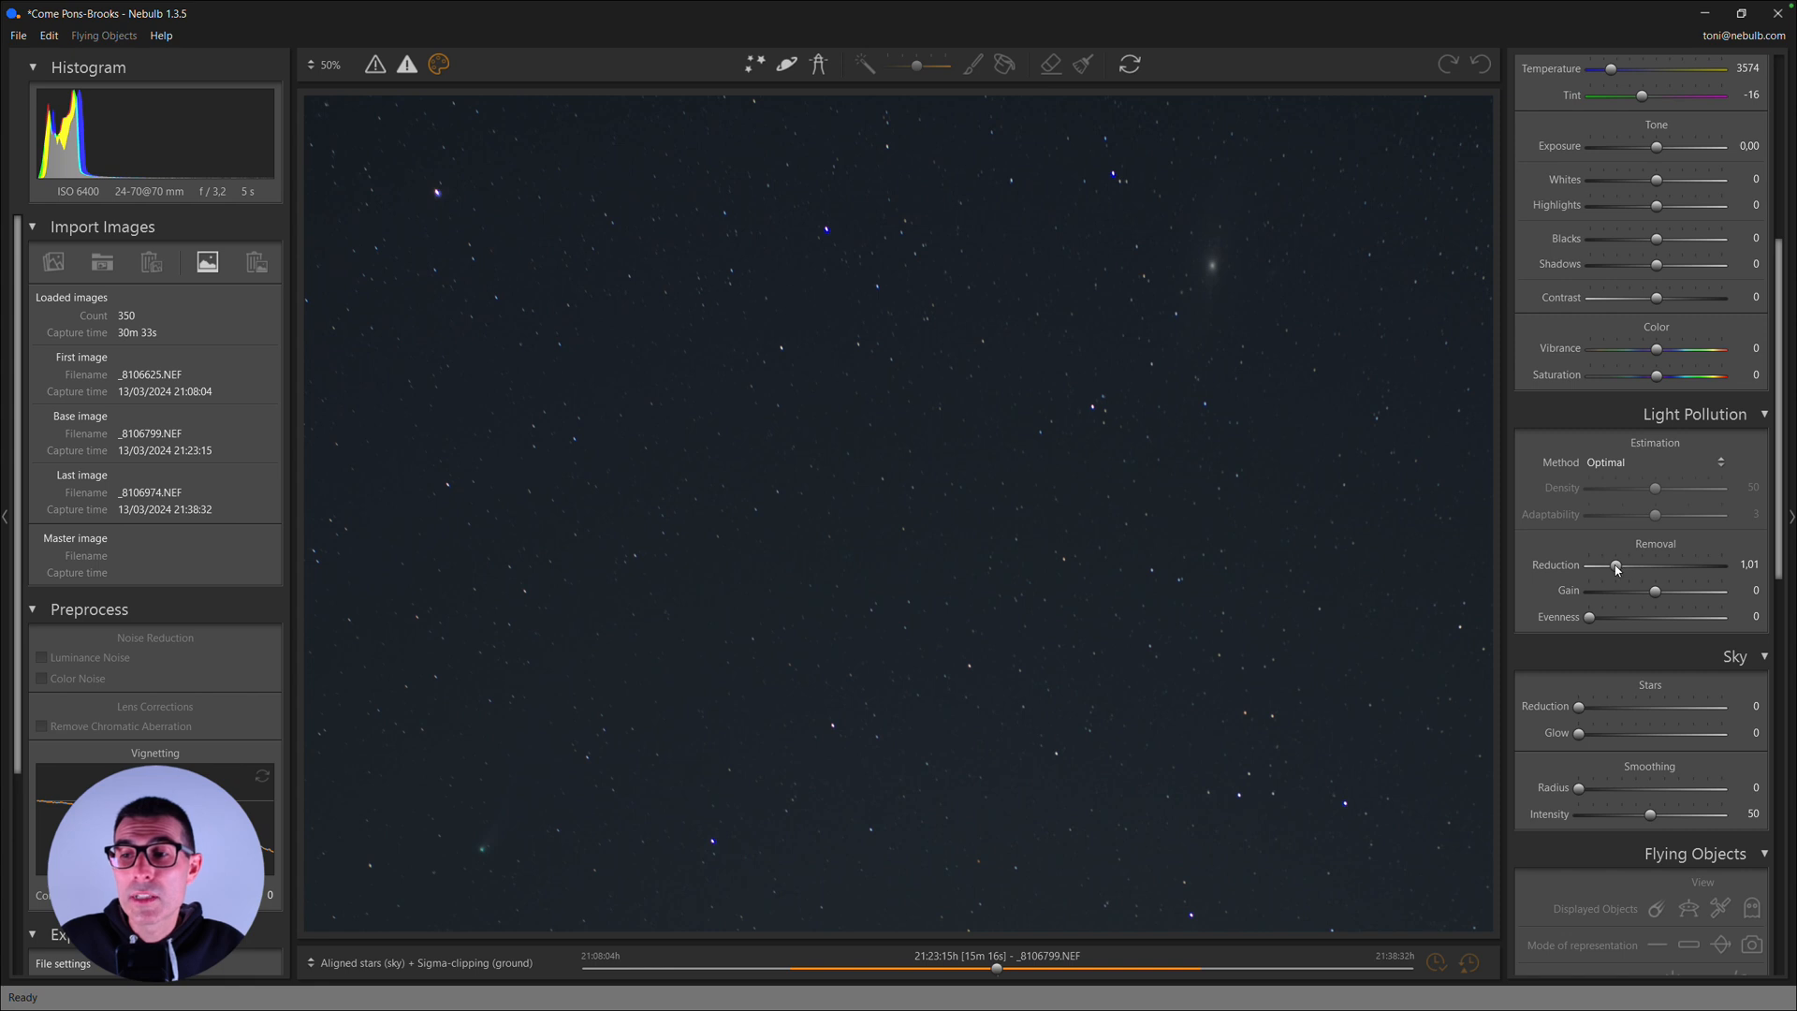
drag(1617, 567, 1624, 568)
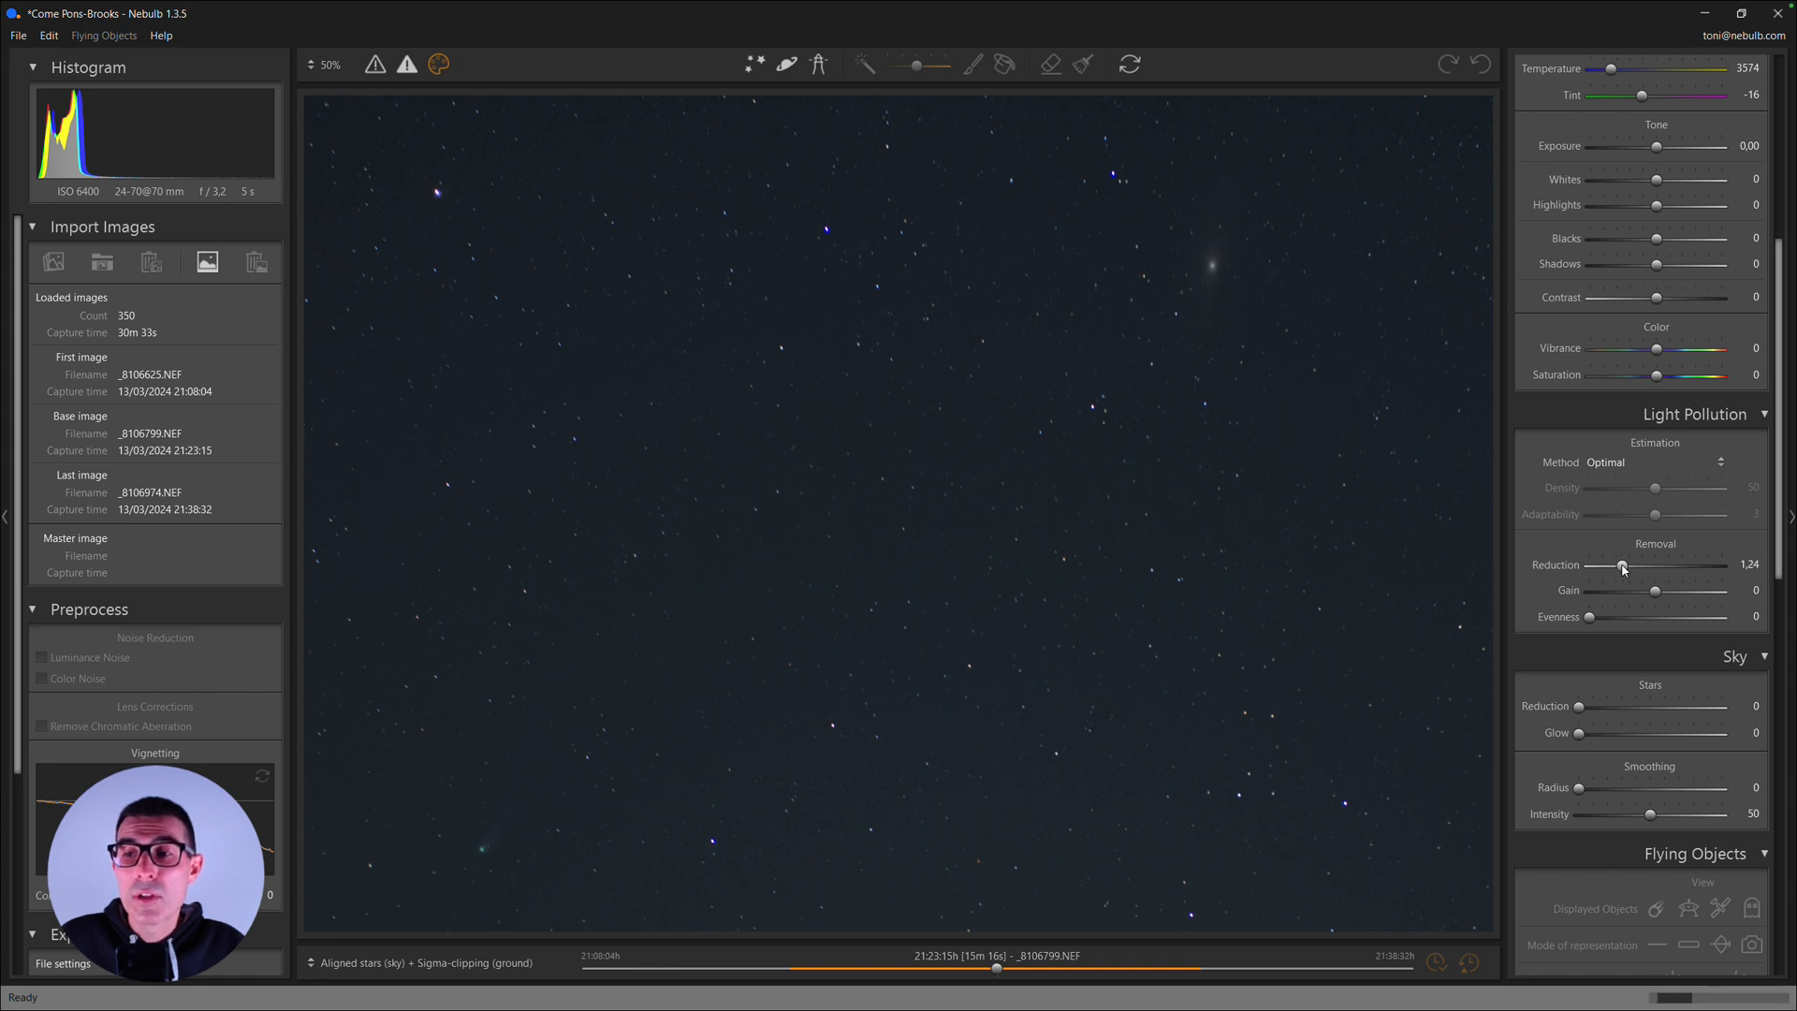
drag(1630, 567, 1660, 571)
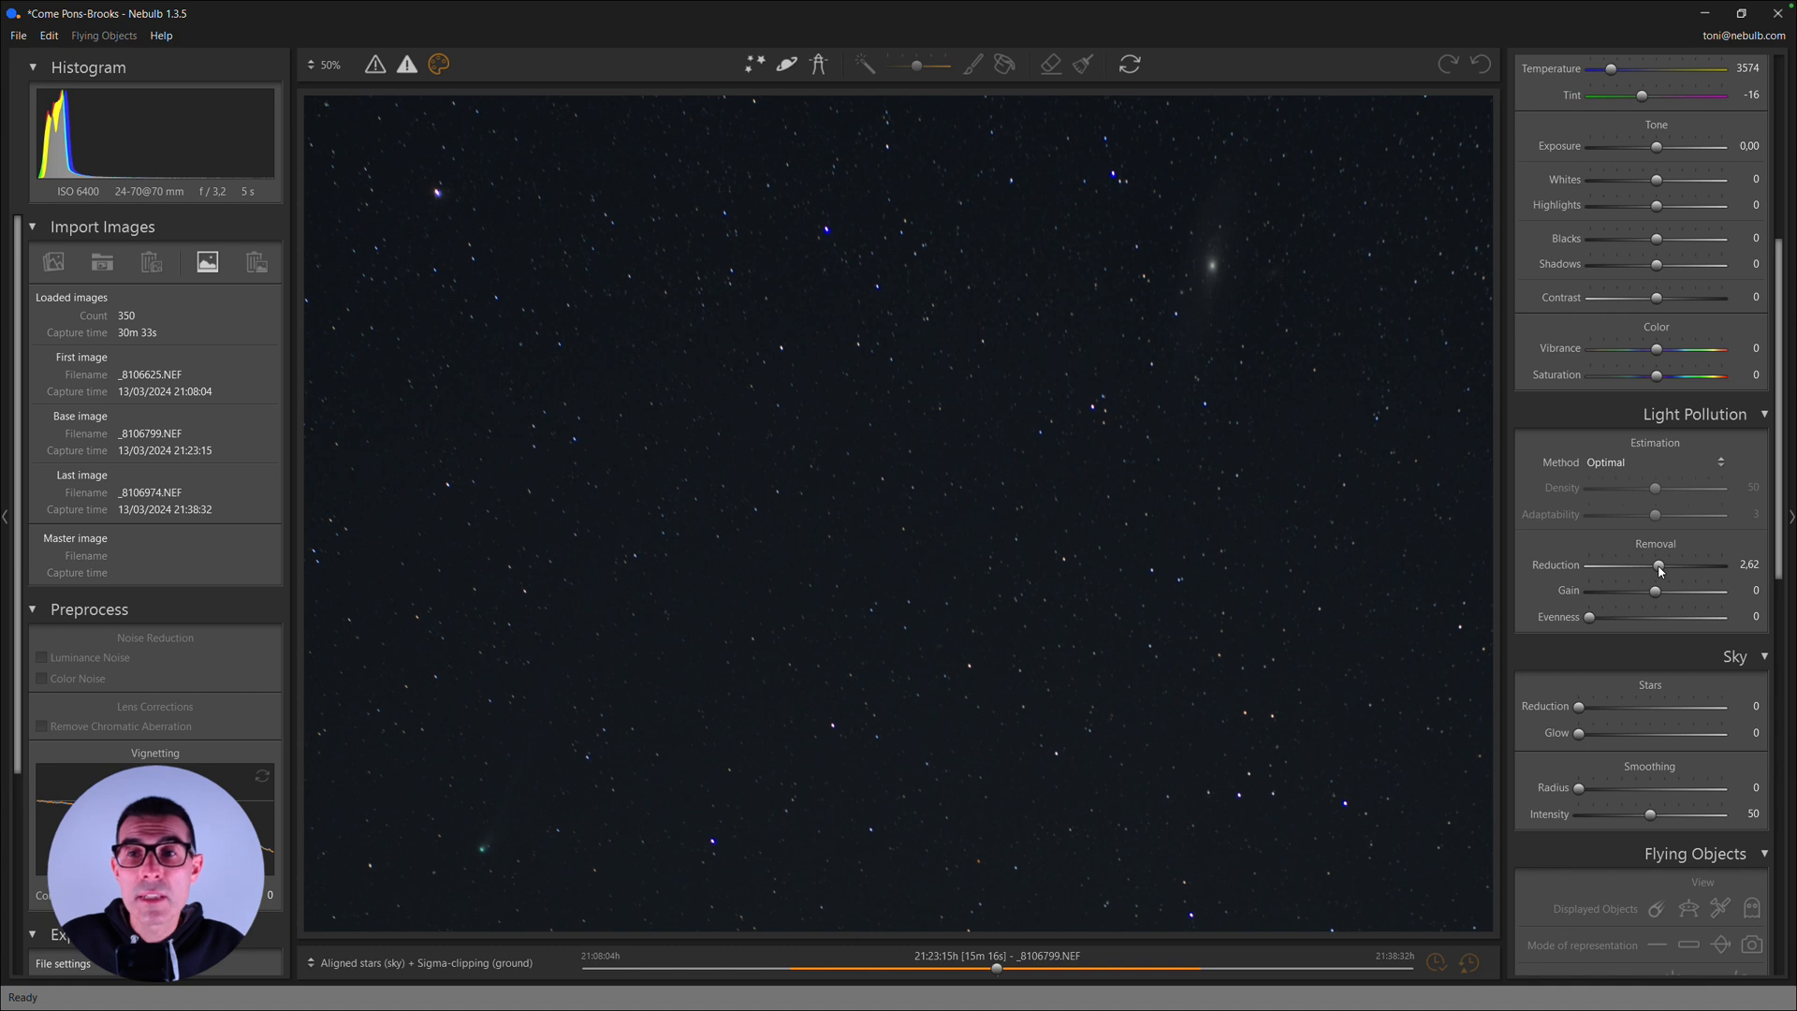
click(904, 566)
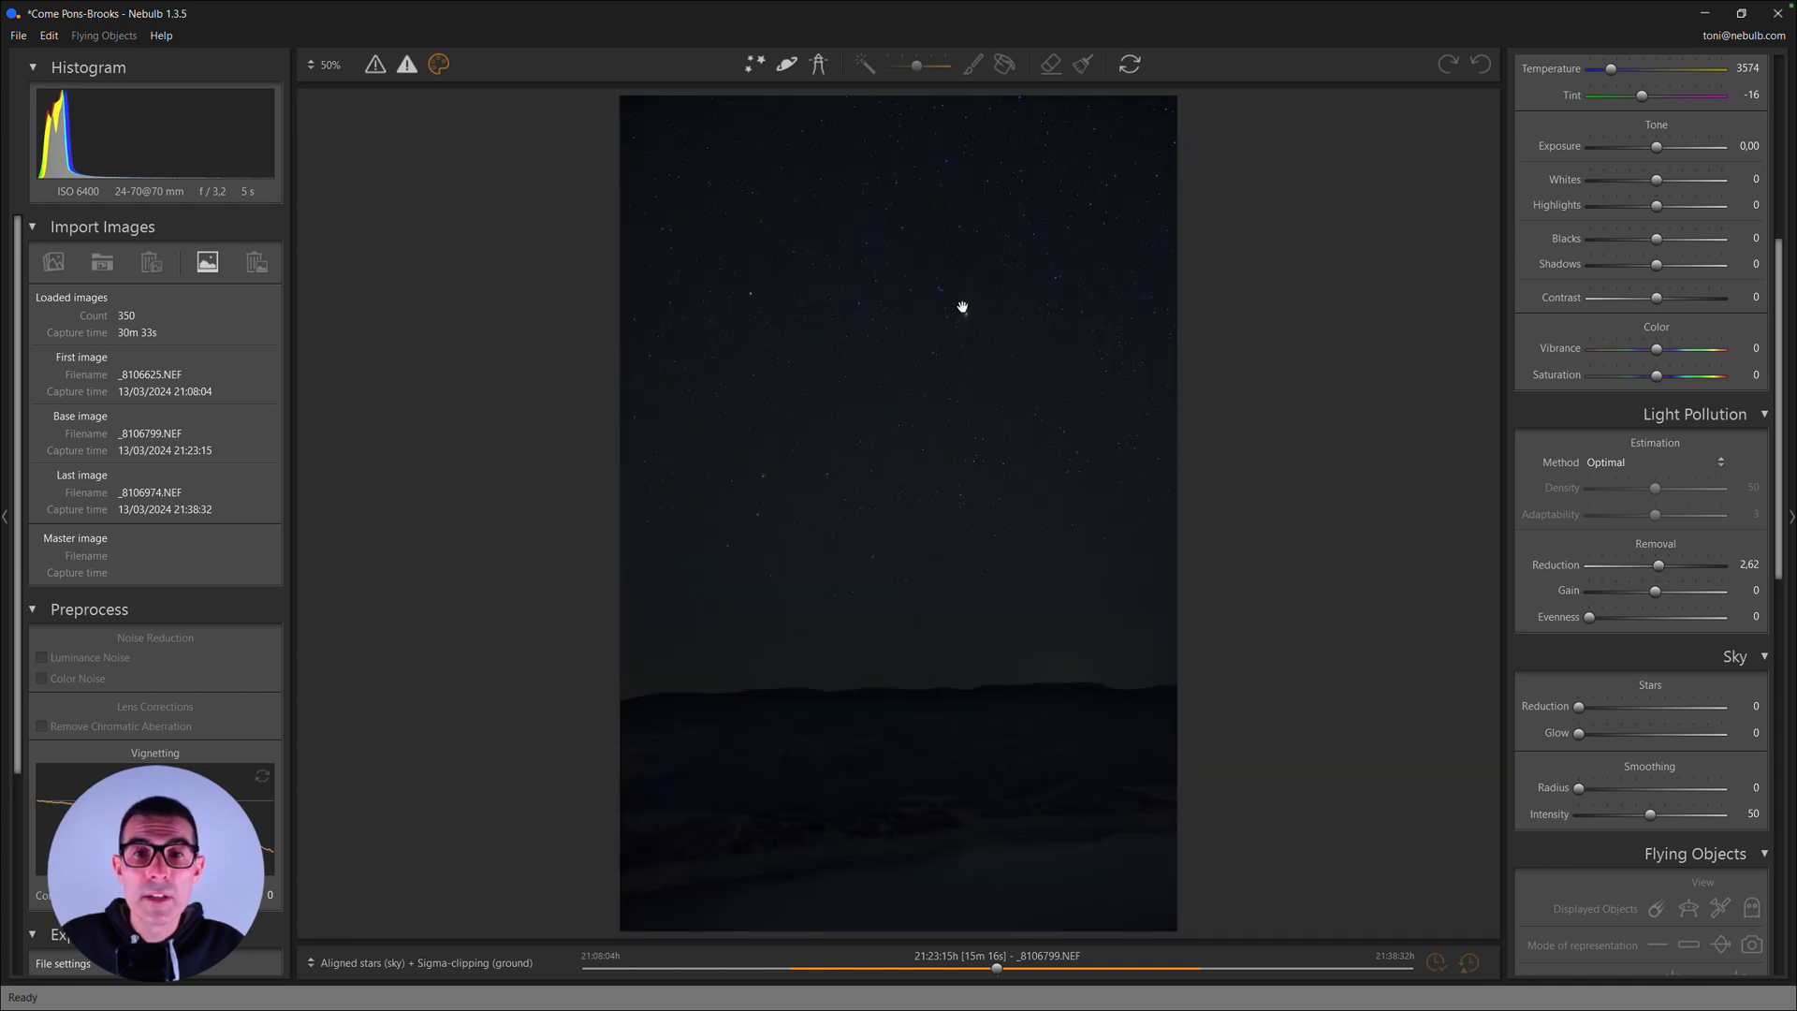
click(963, 307)
drag(818, 578, 1082, 516)
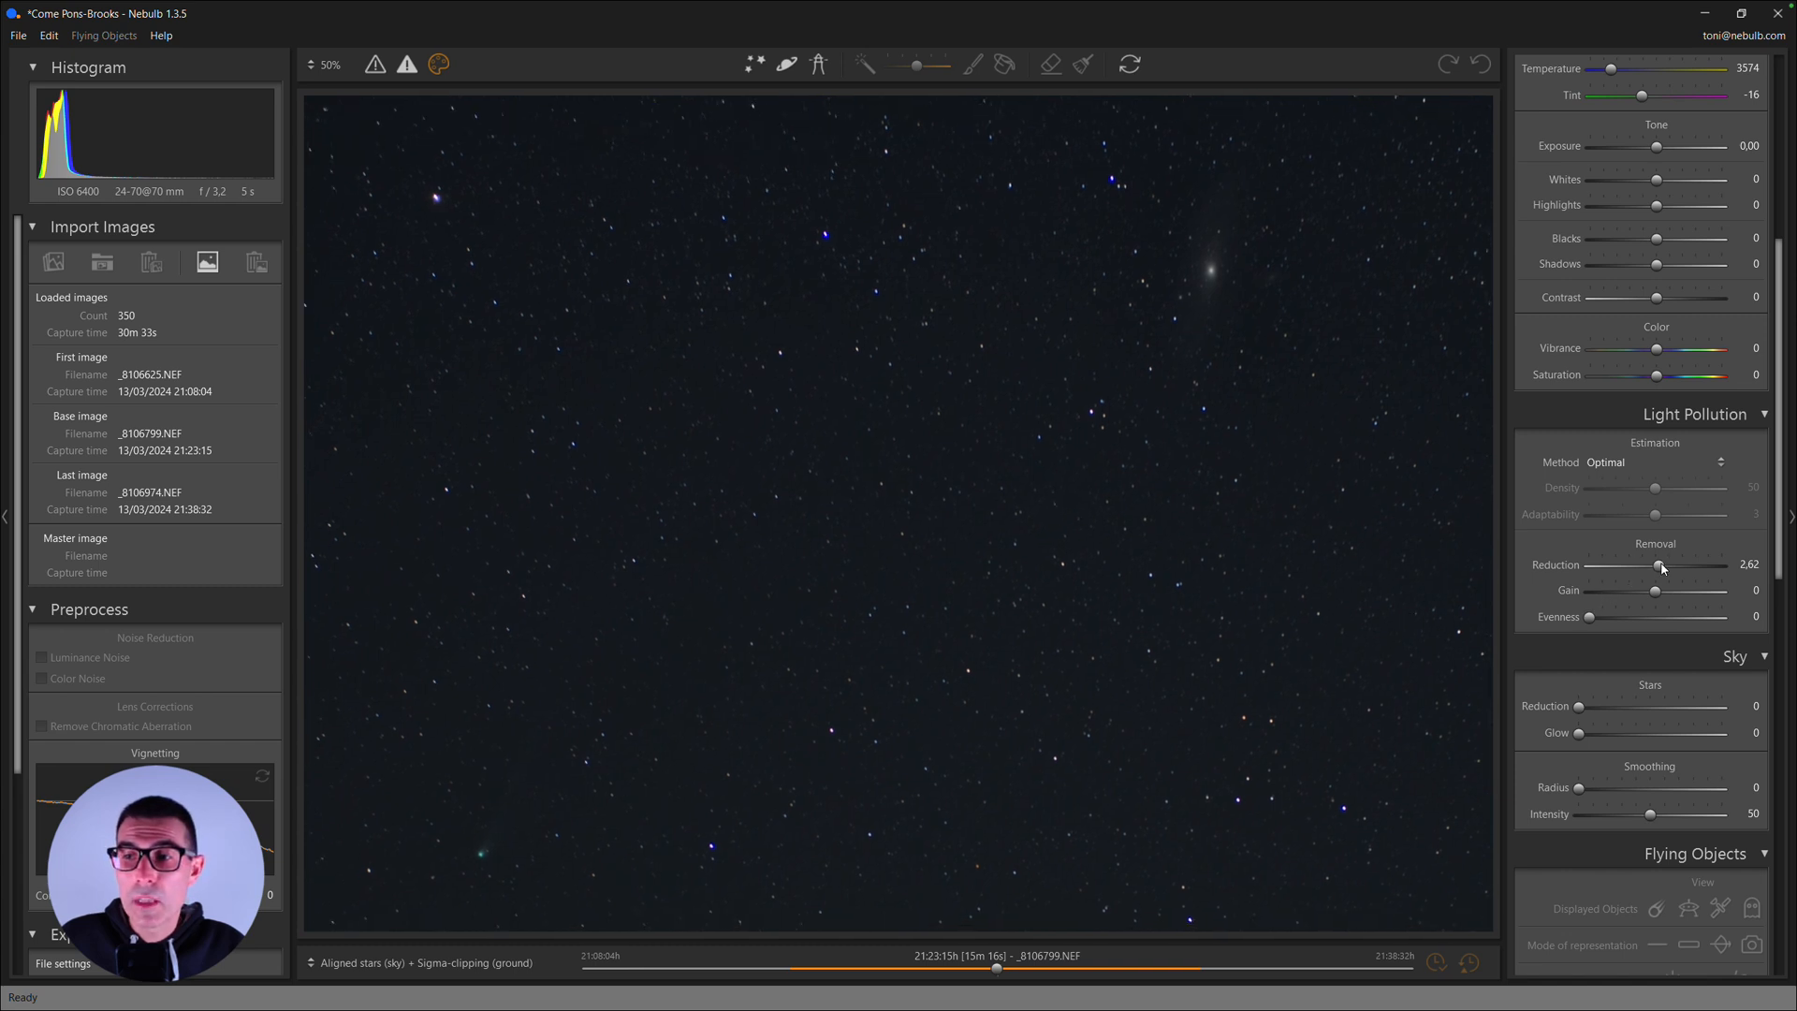
drag(1660, 566, 1706, 566)
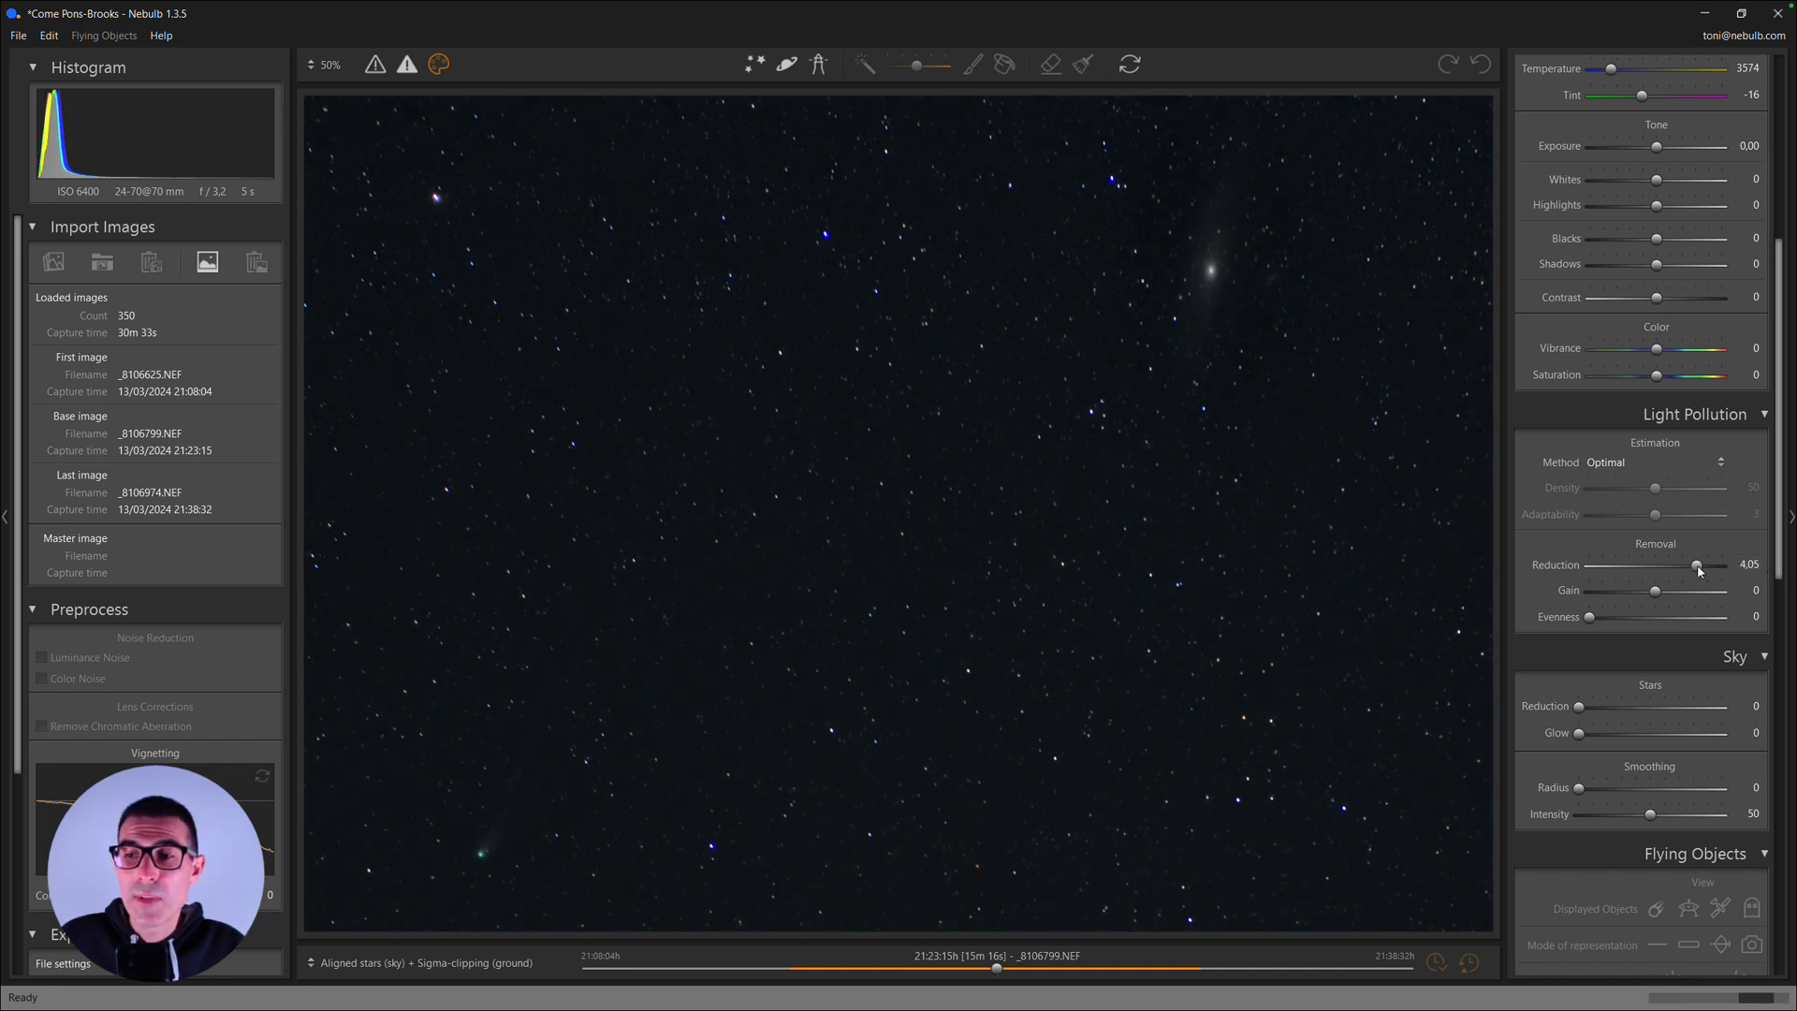
drag(1699, 565, 1742, 572)
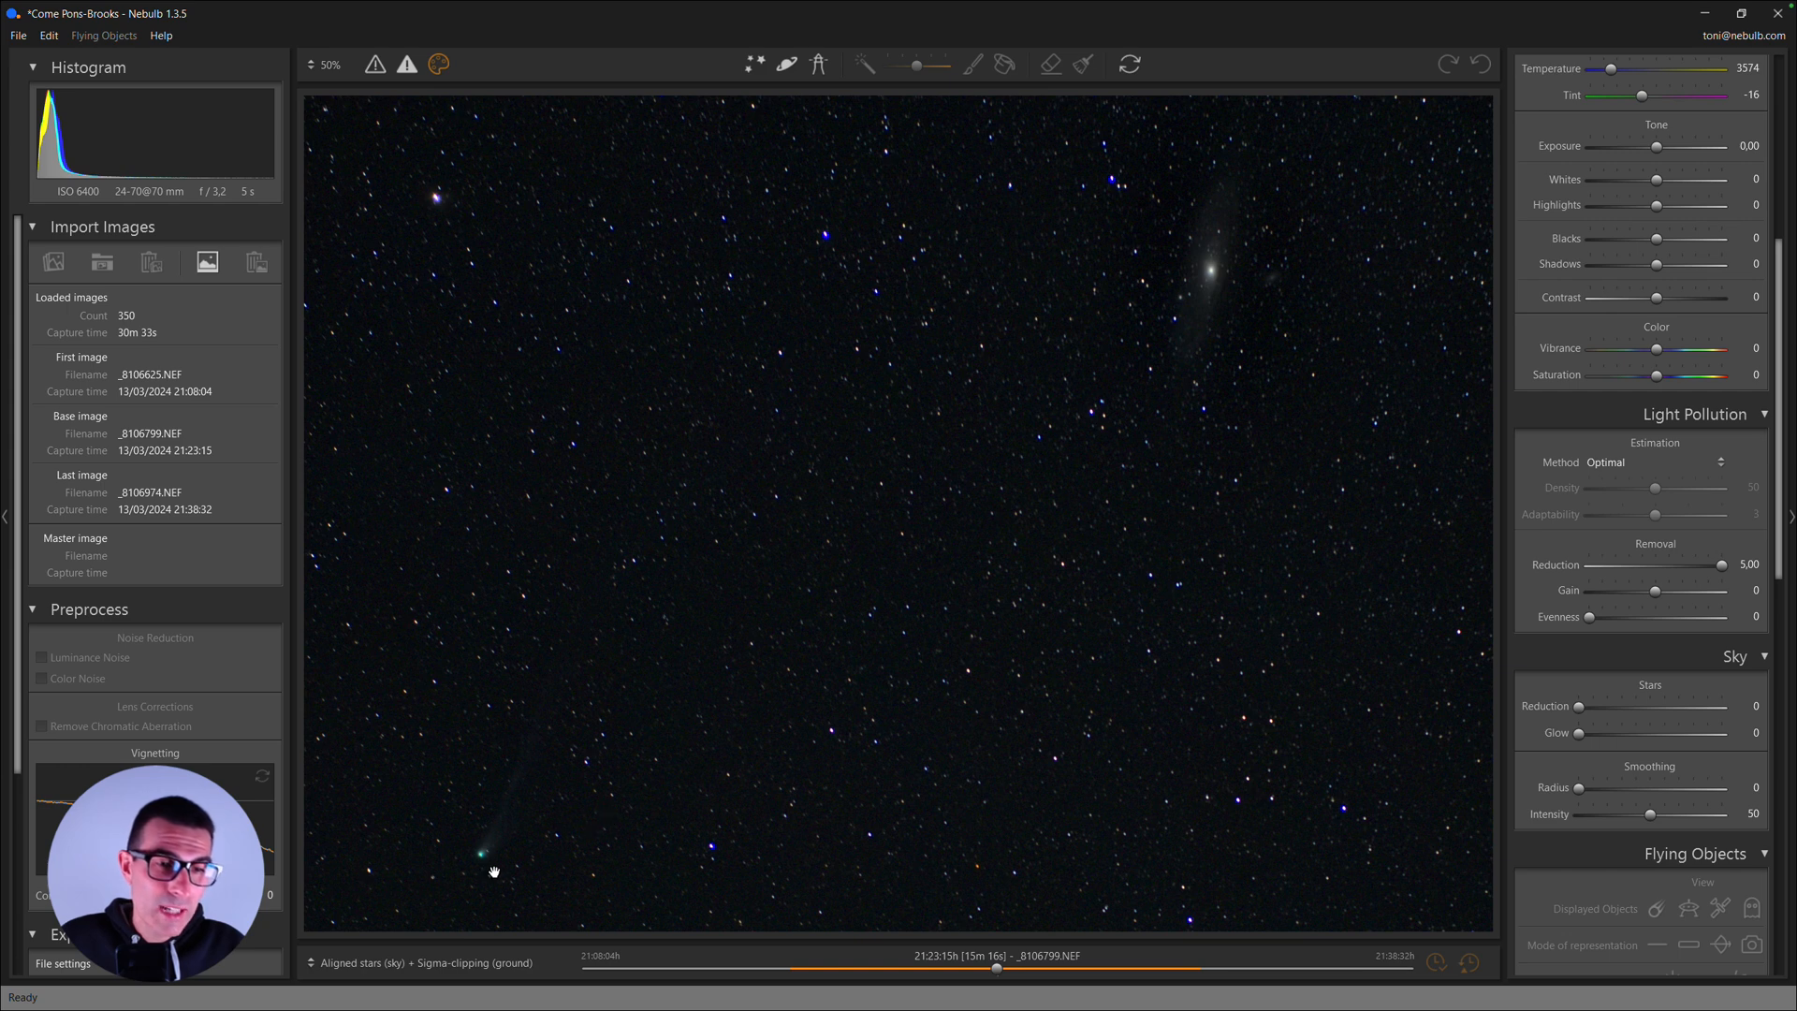
- Inspect the comet's tail up close, and raise the stacked image's Exposure to +2,30
drag(513, 837, 658, 630)
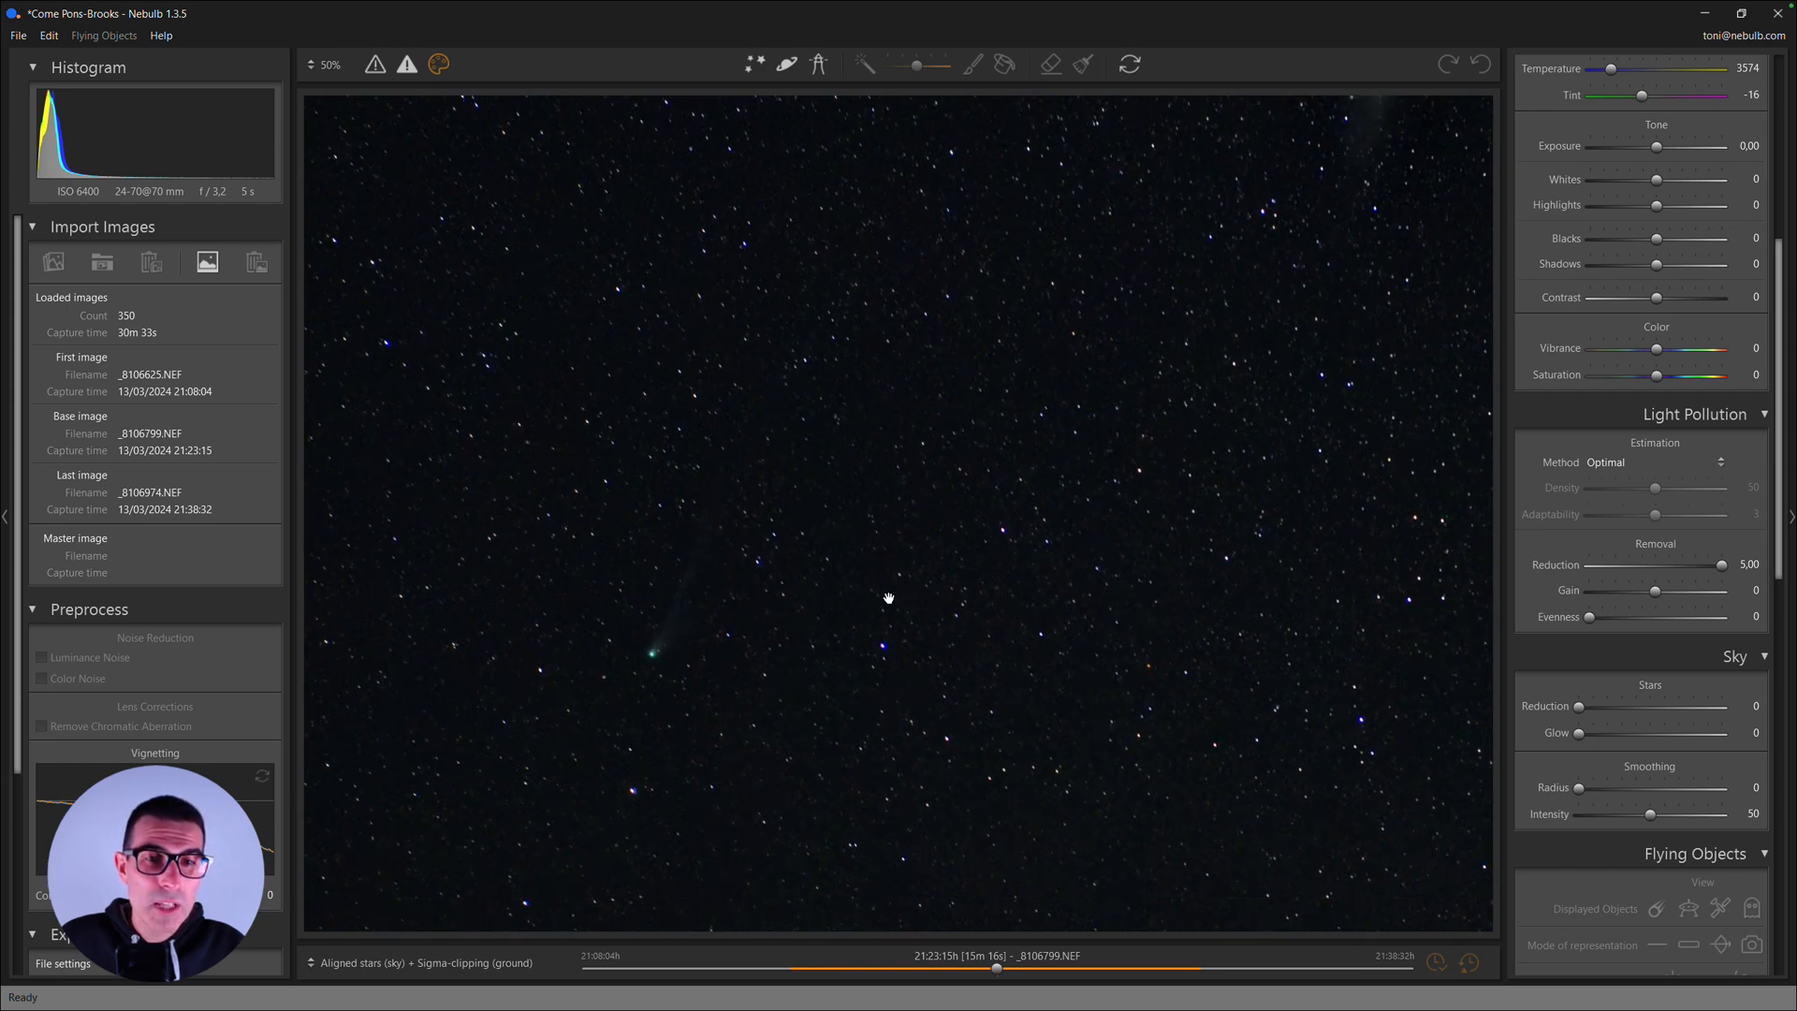
drag(887, 598, 743, 706)
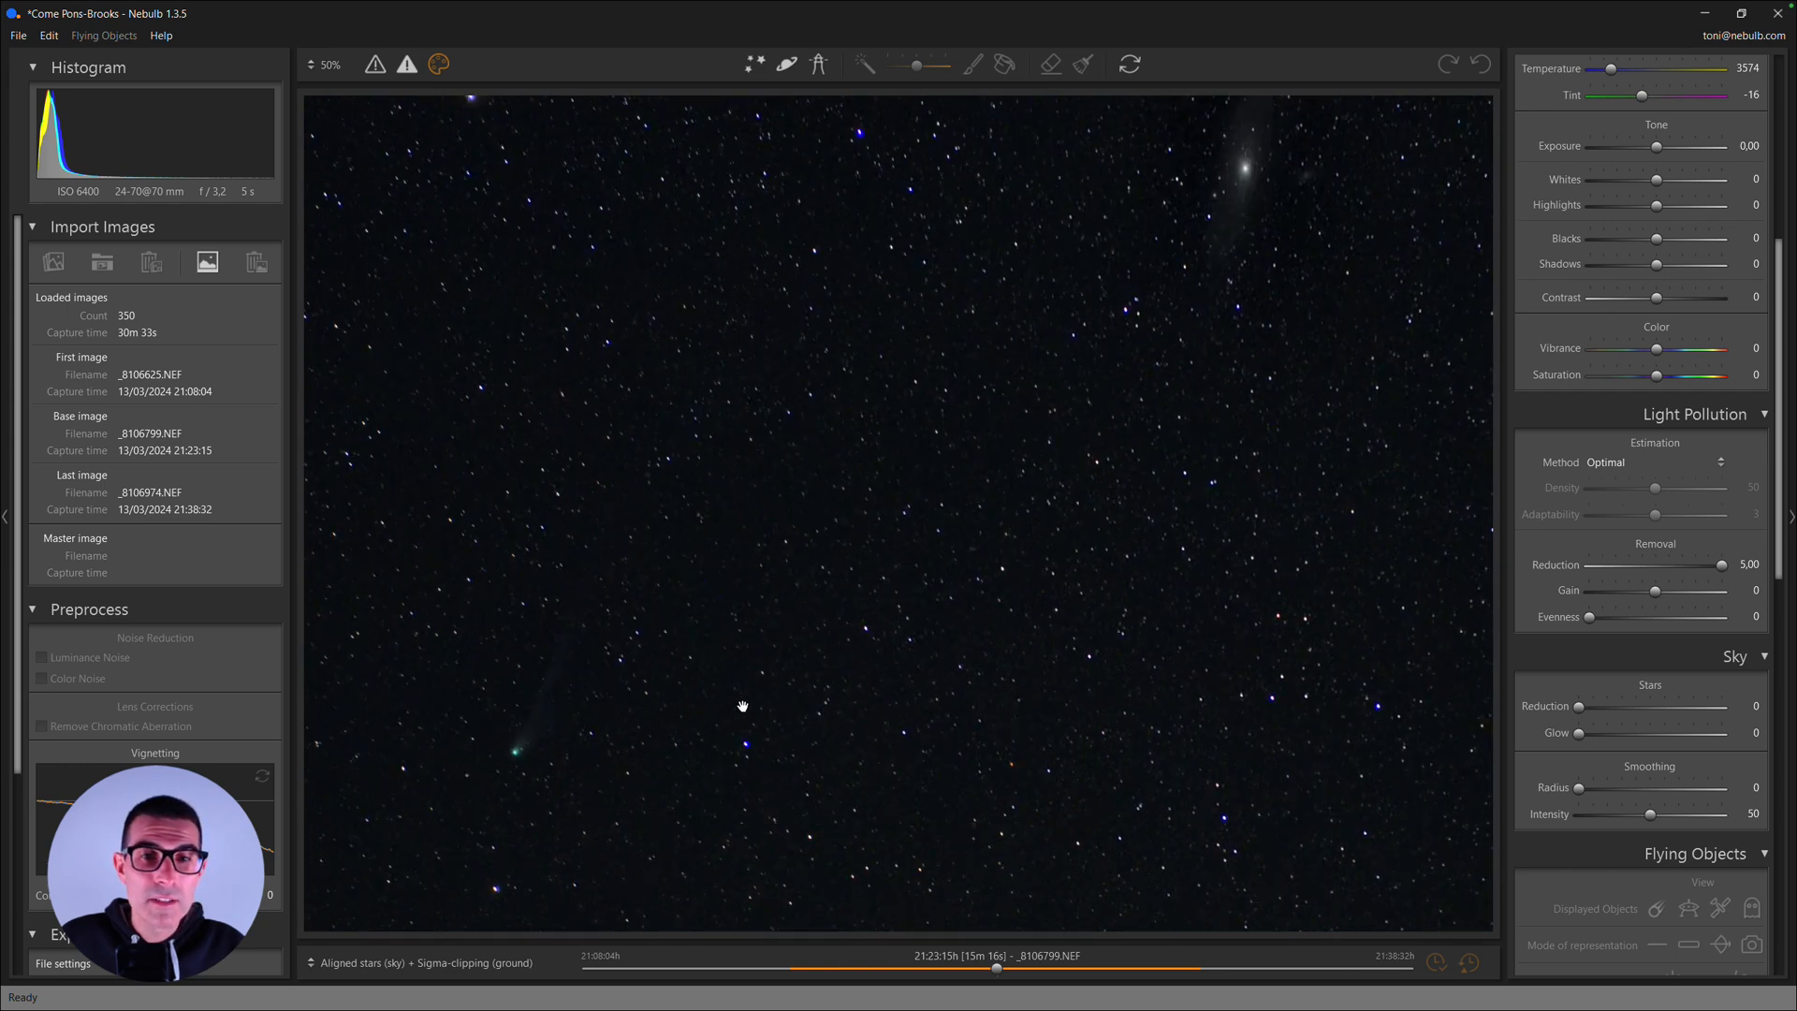
click(852, 557)
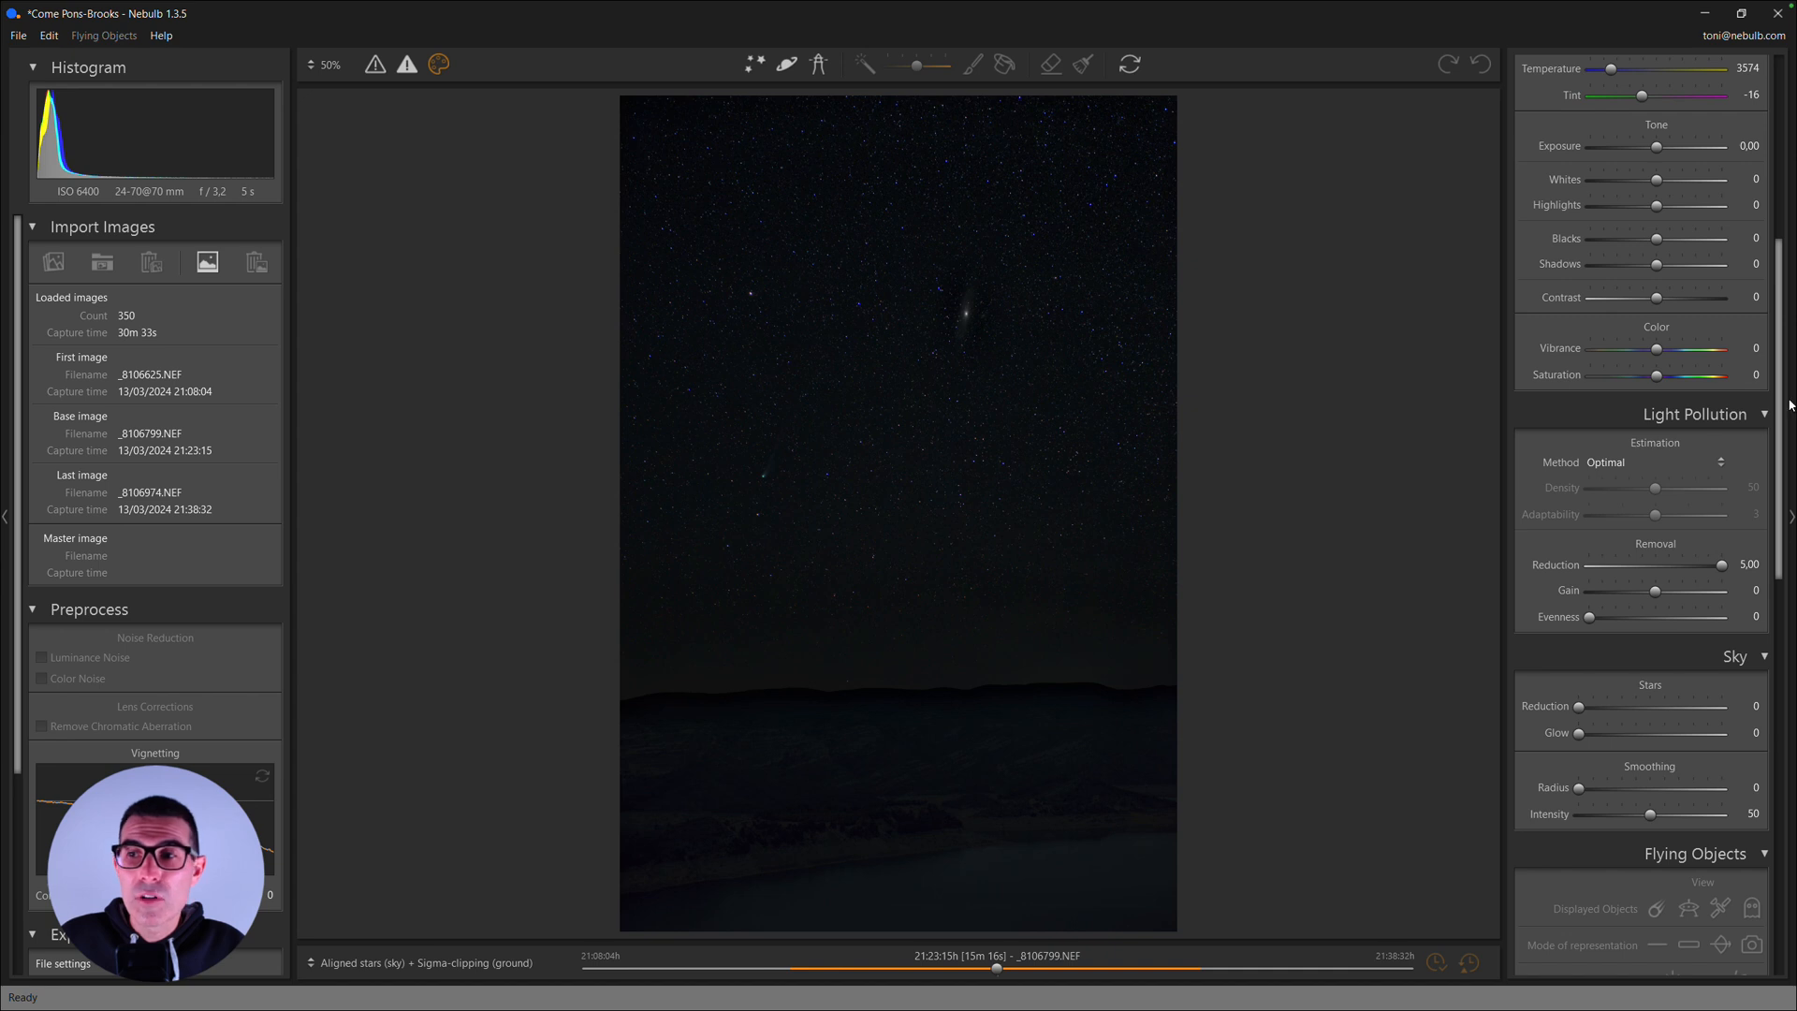
drag(1776, 418, 1775, 372)
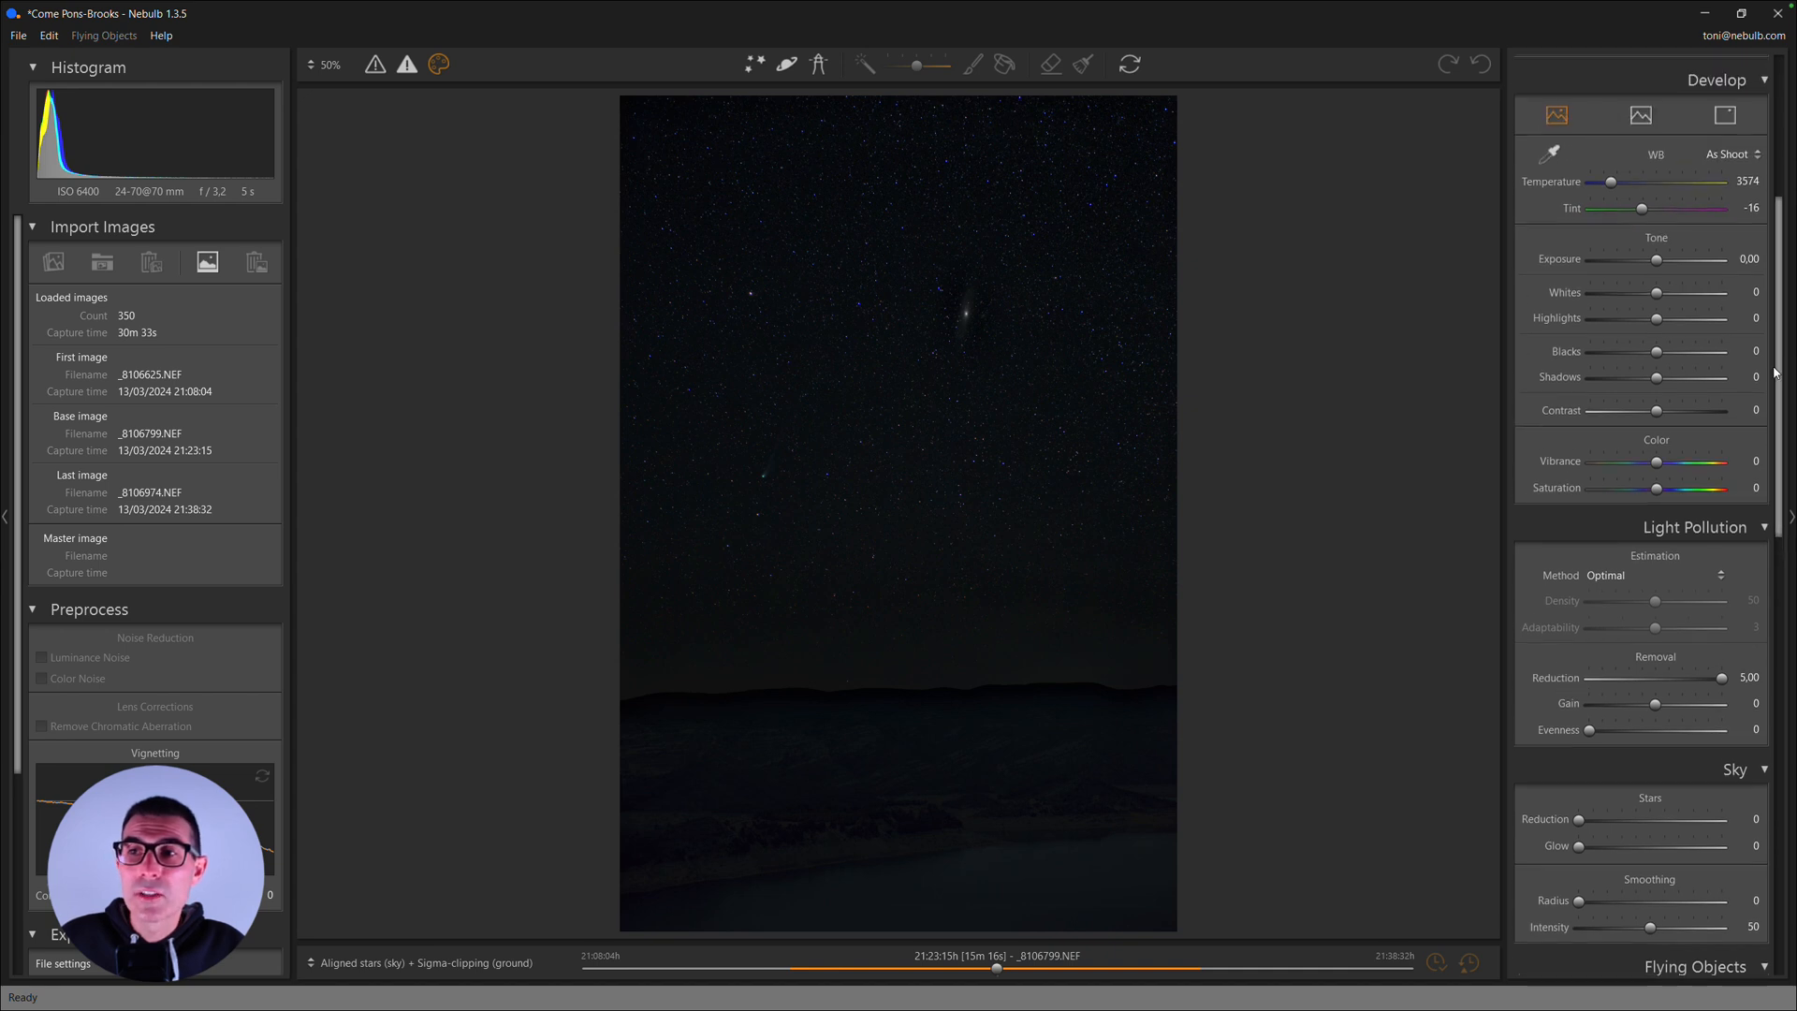
click(1675, 266)
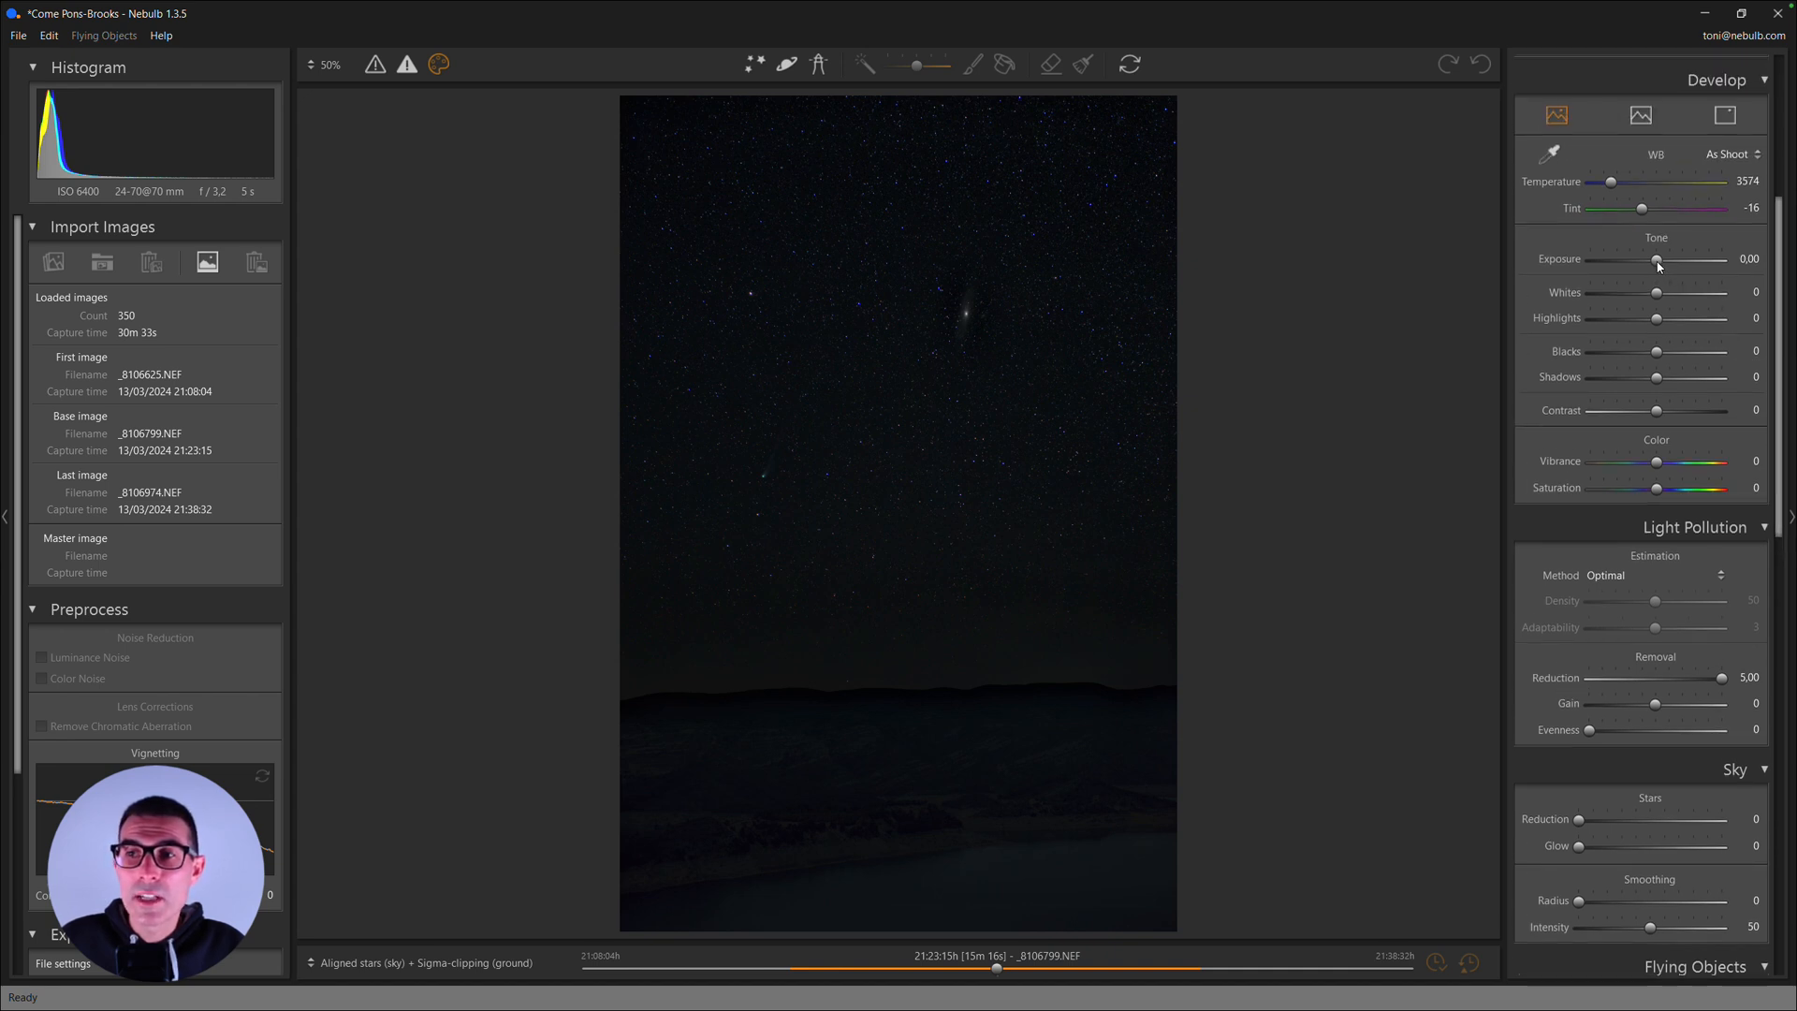
click(1682, 266)
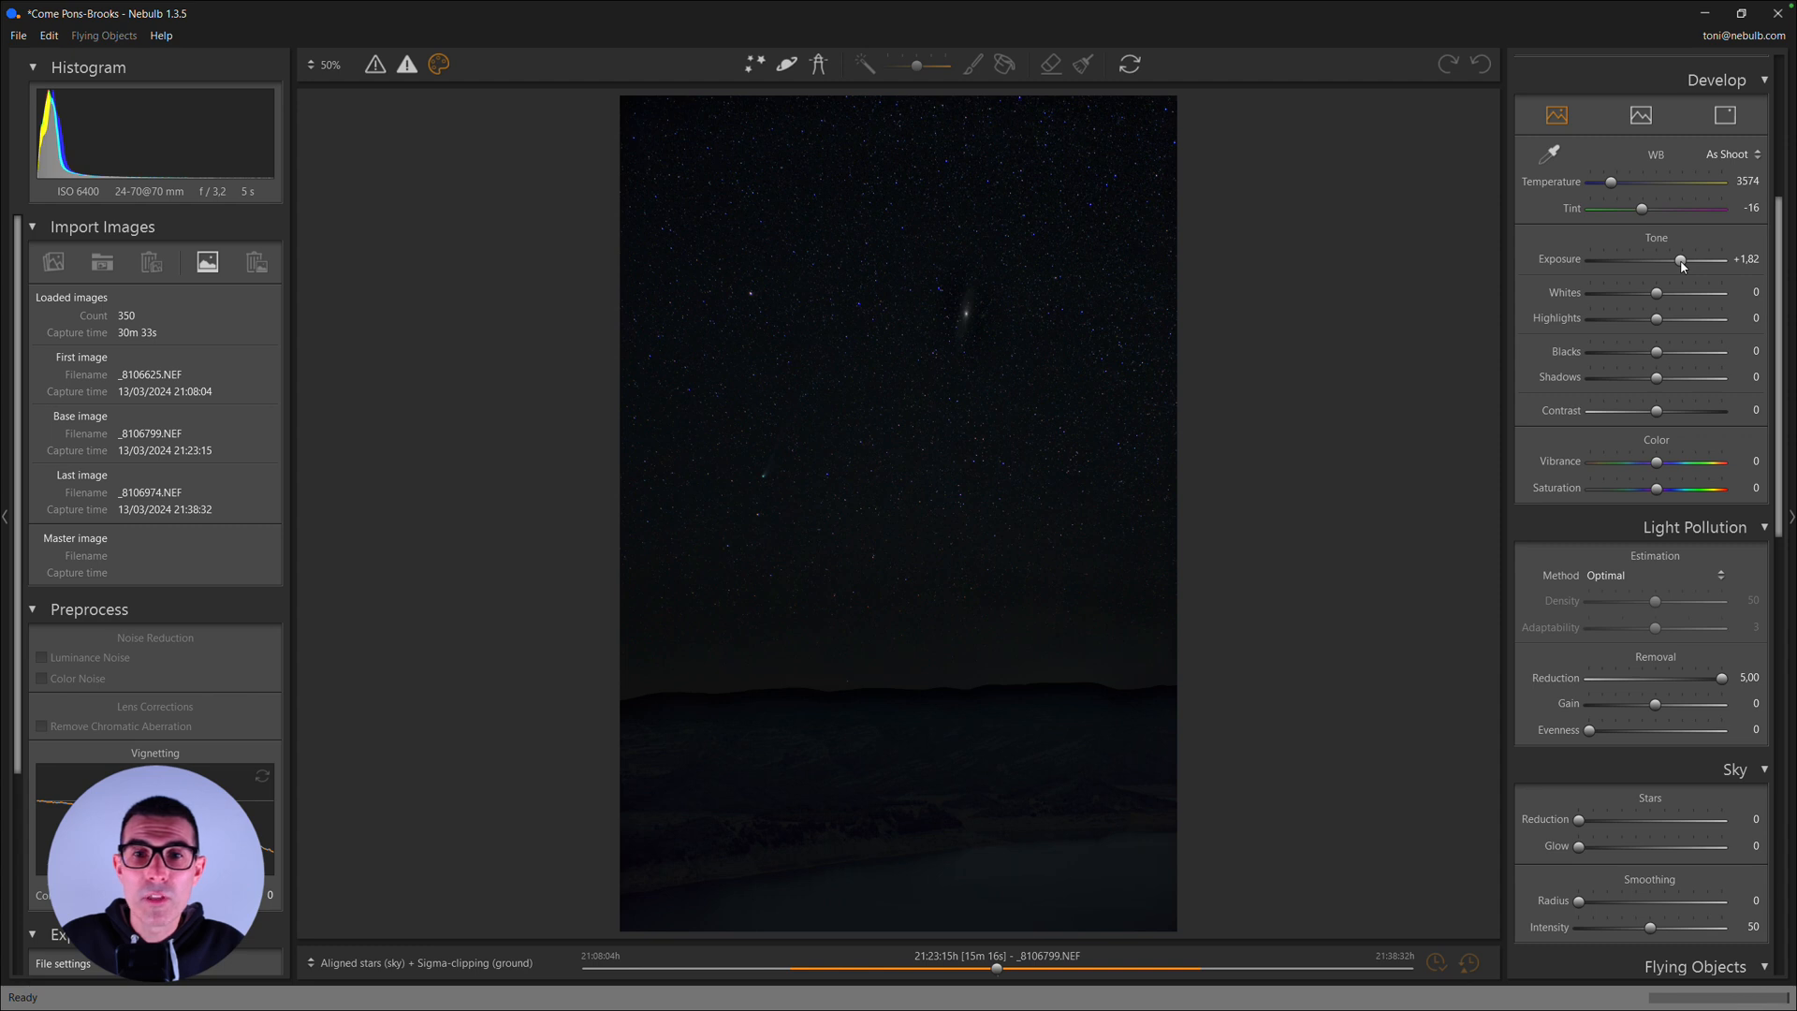
click(1688, 266)
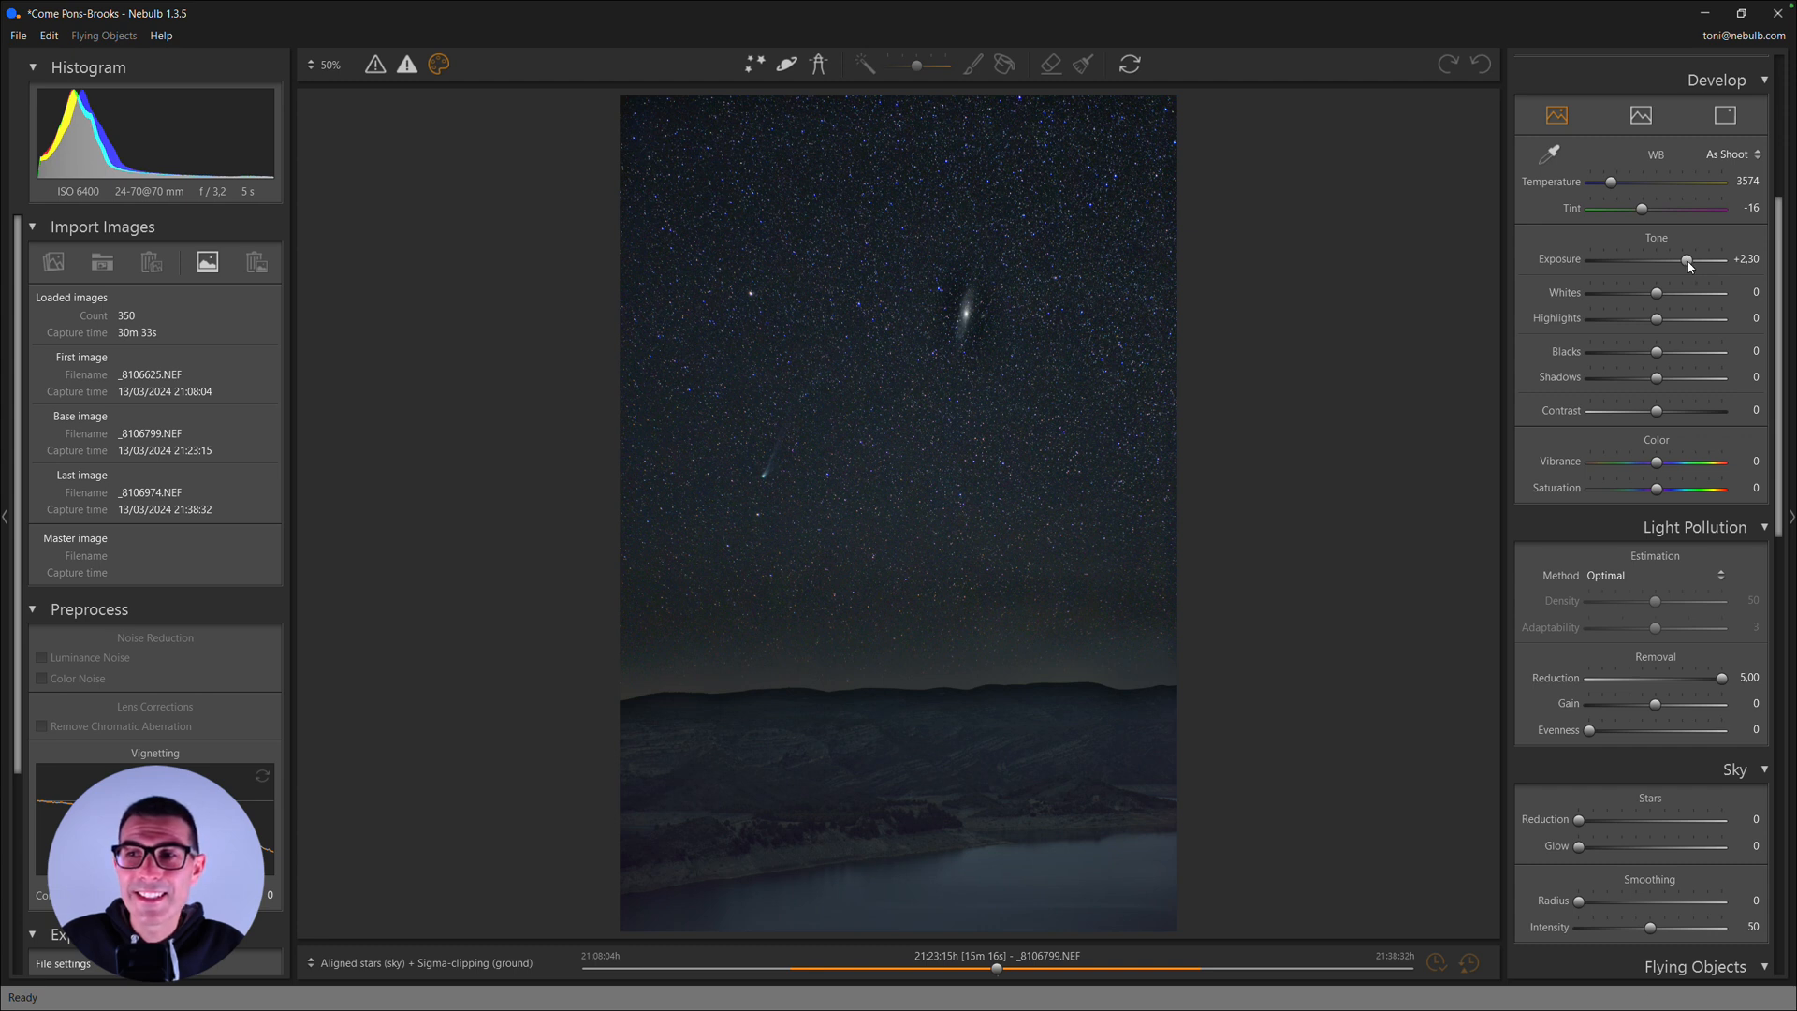
- Raise the stacked image's Exposure to +2,41, checking the comet's tail and the galaxy up close
click(1690, 266)
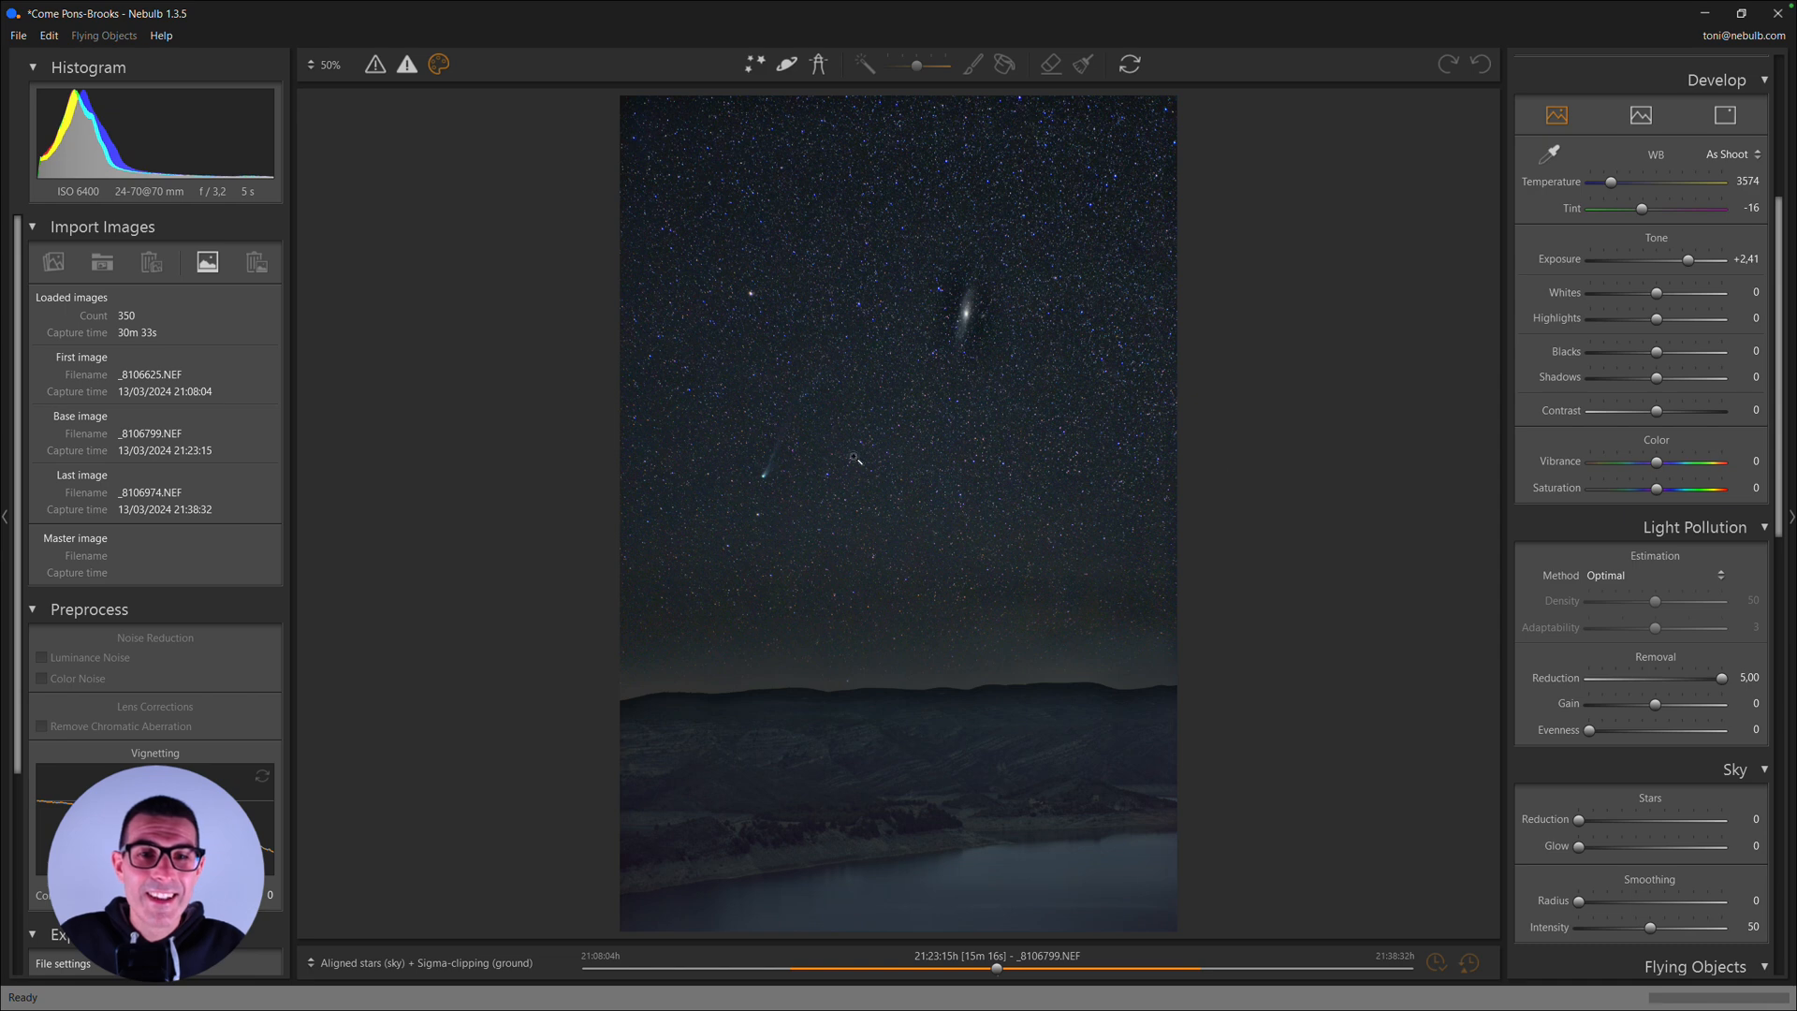
click(779, 474)
drag(781, 456, 713, 599)
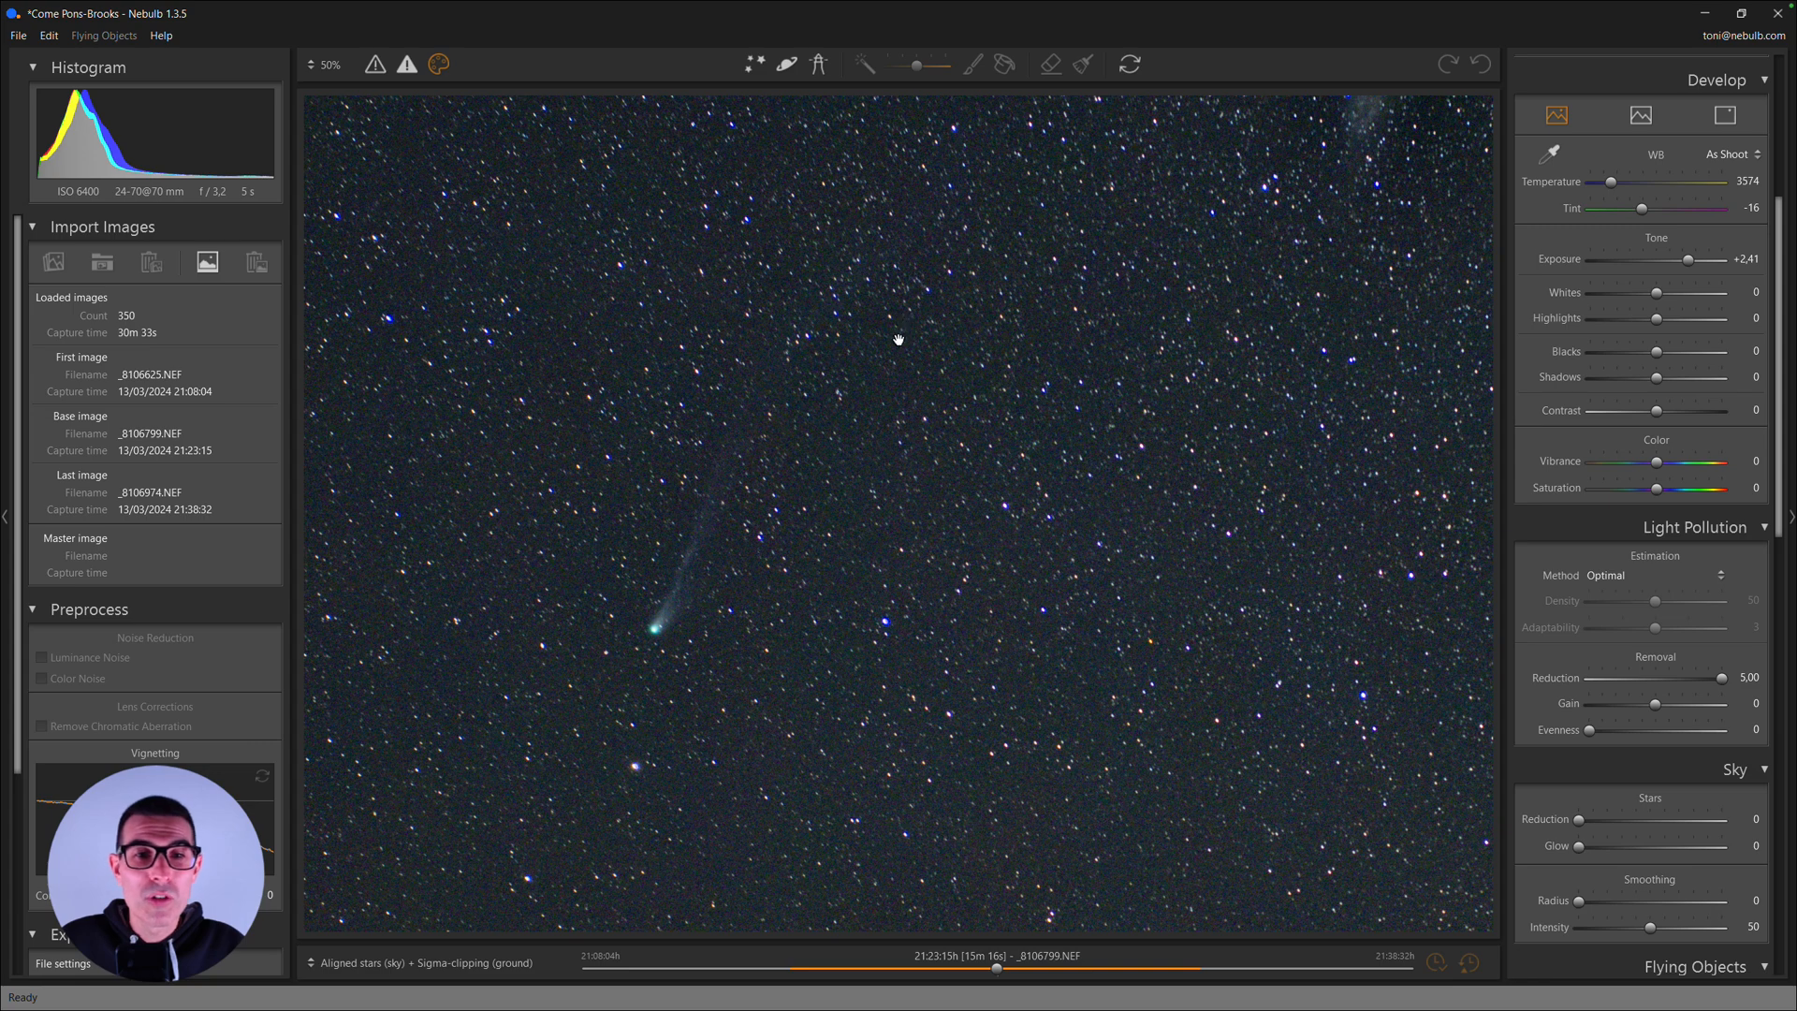
drag(898, 336, 733, 509)
drag(959, 383, 962, 406)
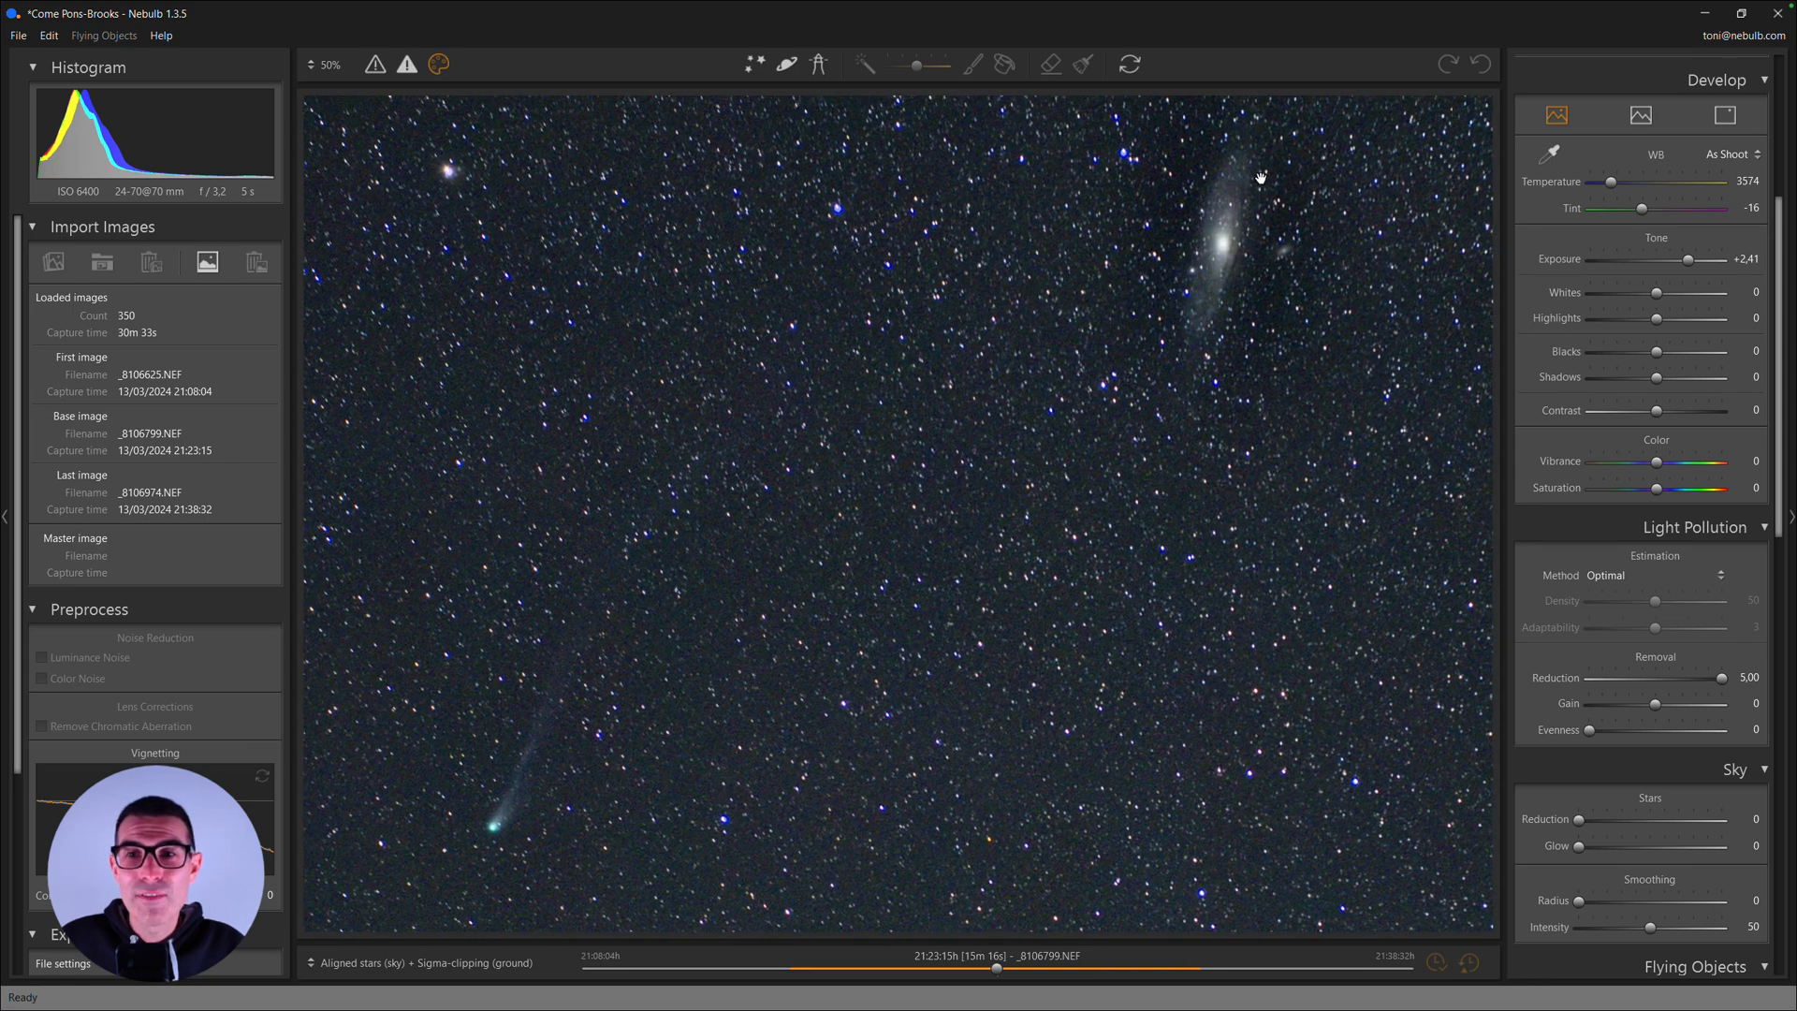
click(1112, 345)
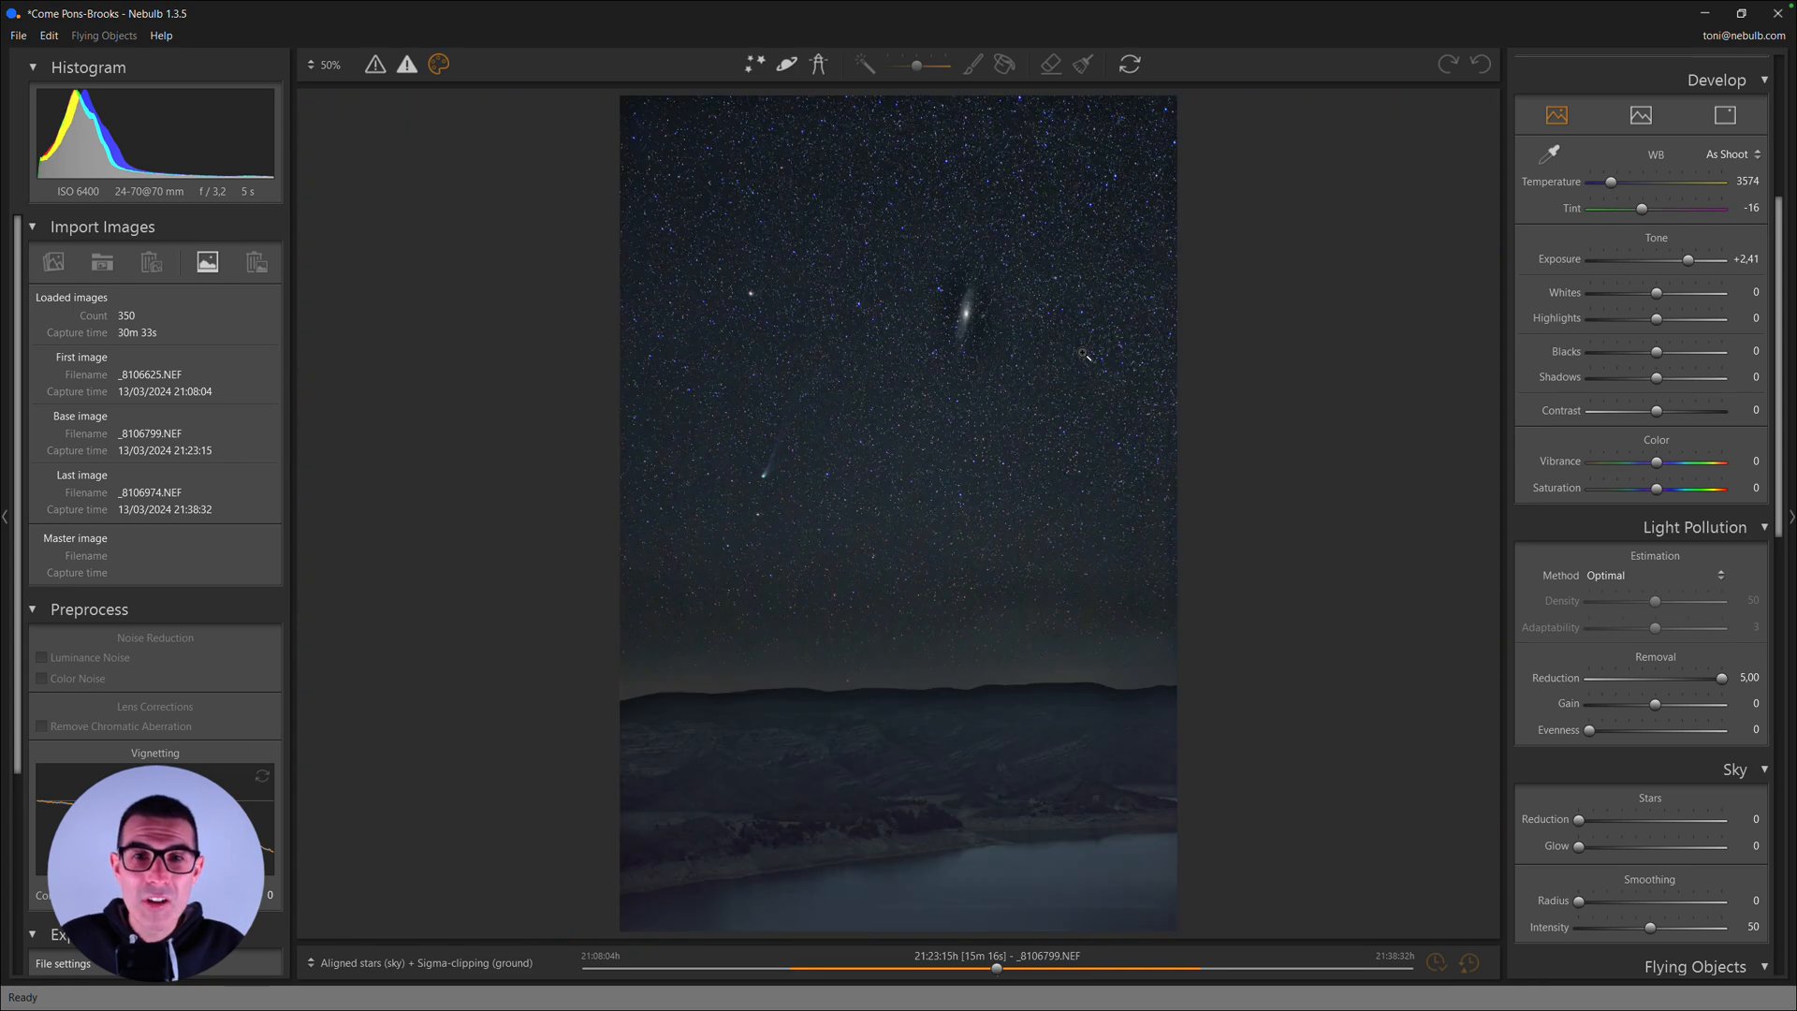
click(967, 315)
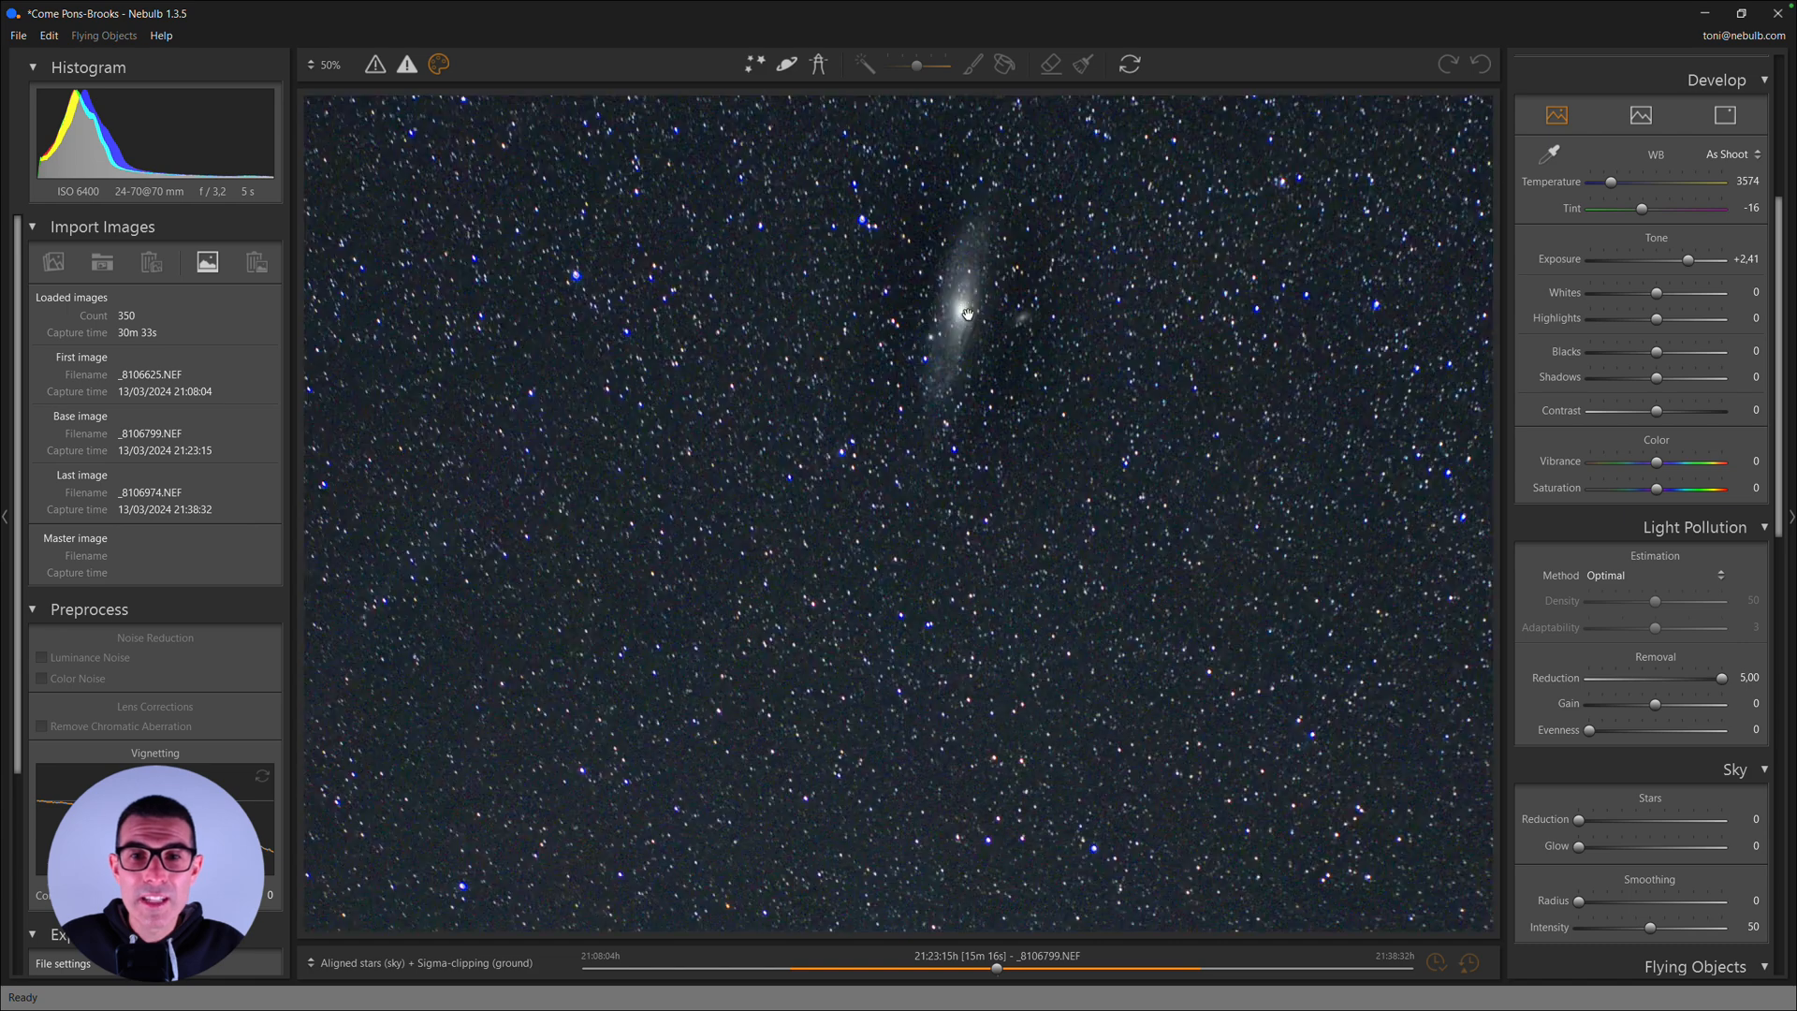
drag(933, 257, 945, 321)
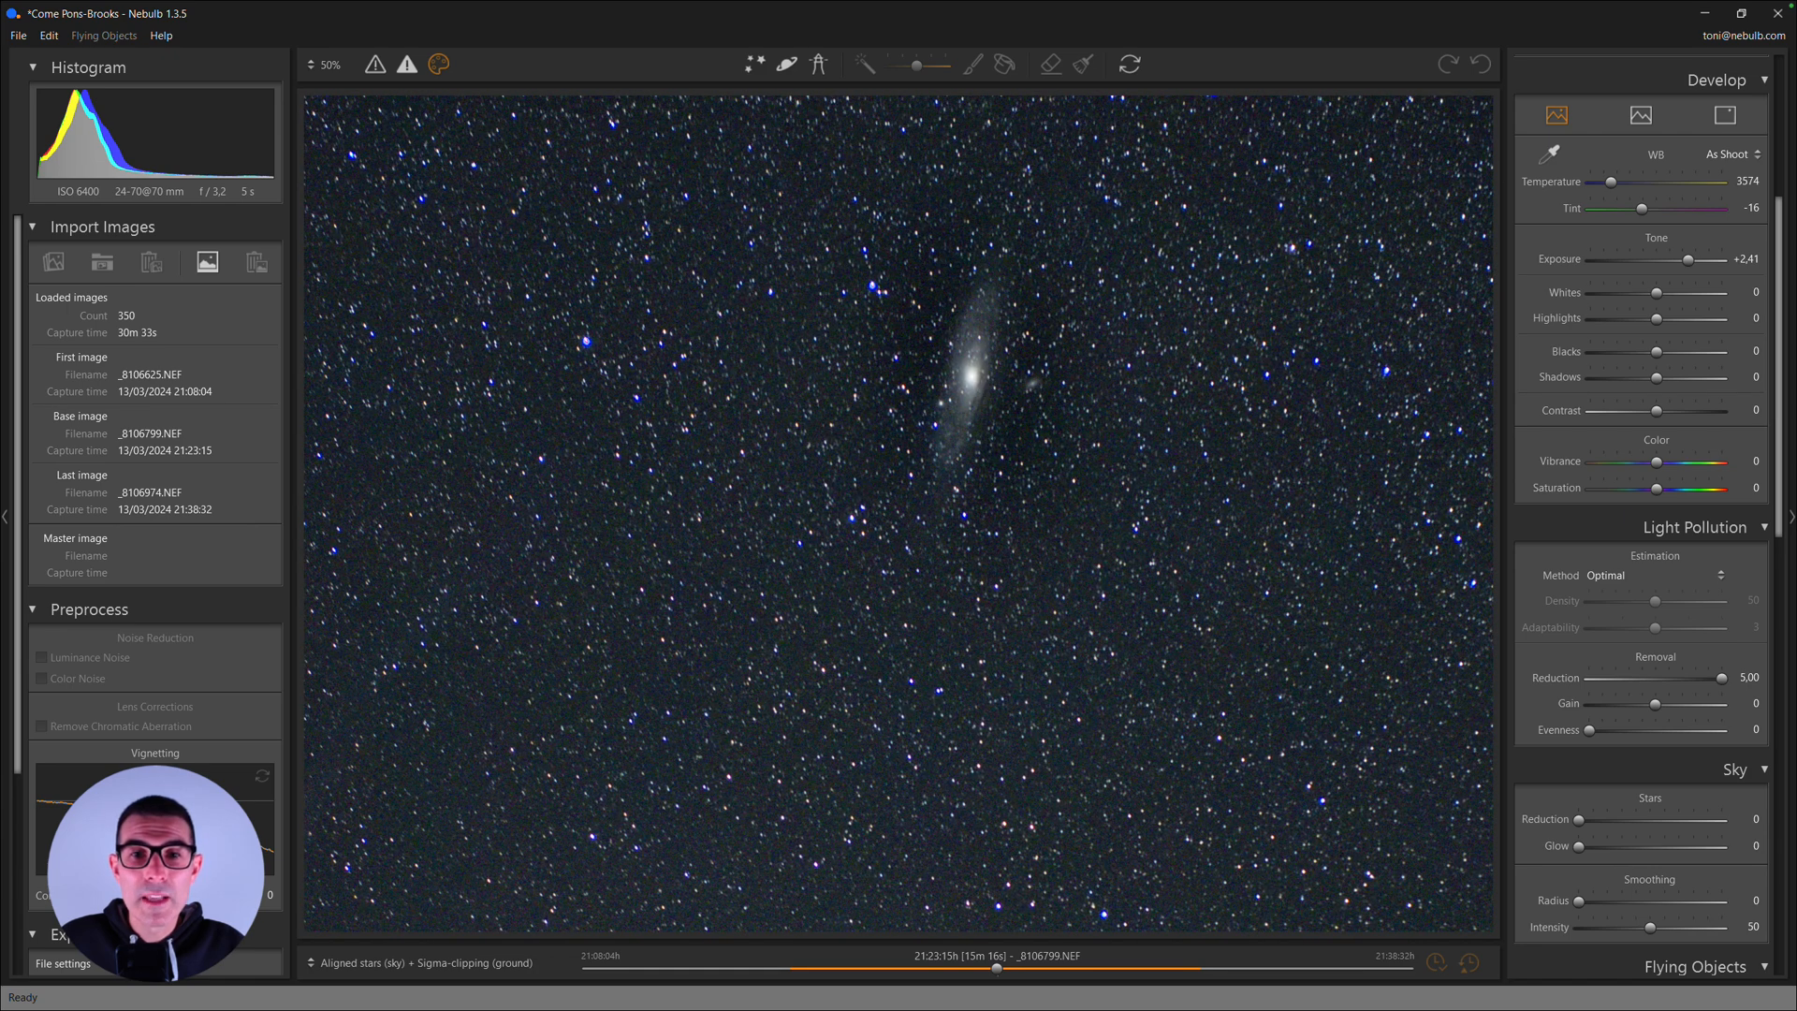
click(979, 401)
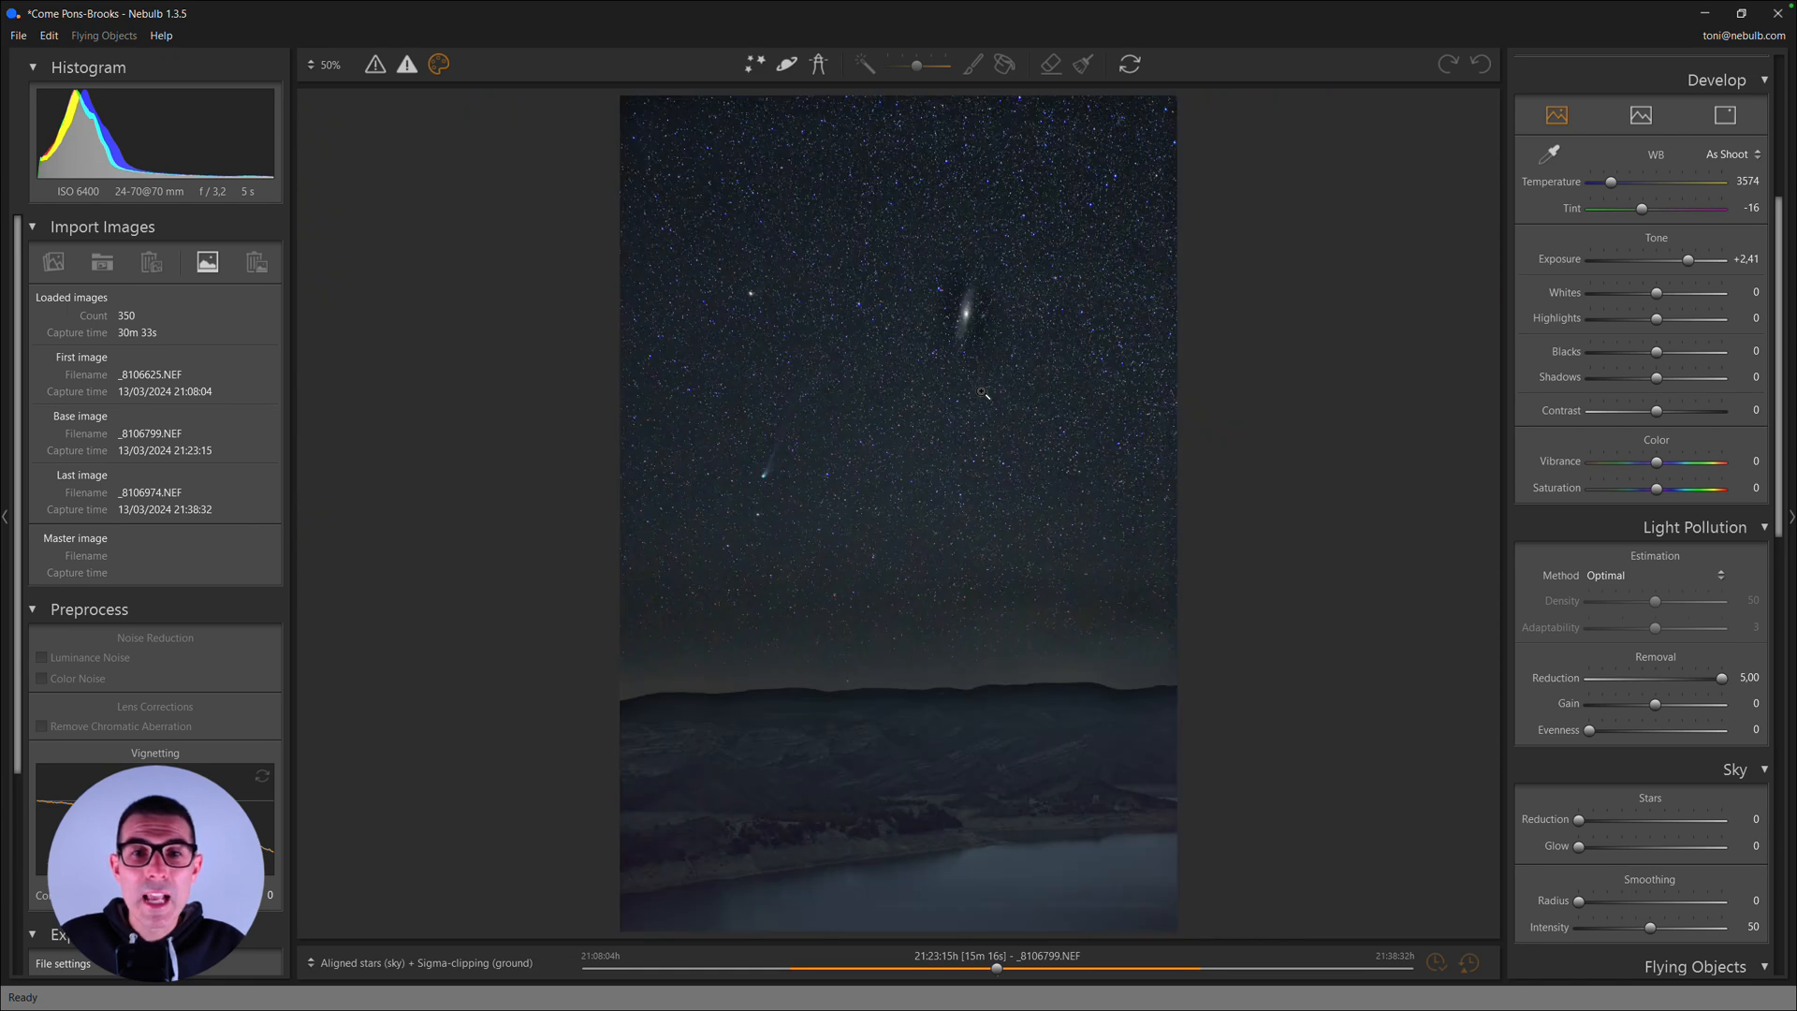
- Paint a deep-sky object mask over the galaxy with the brush, covering its full elongated glow
click(787, 66)
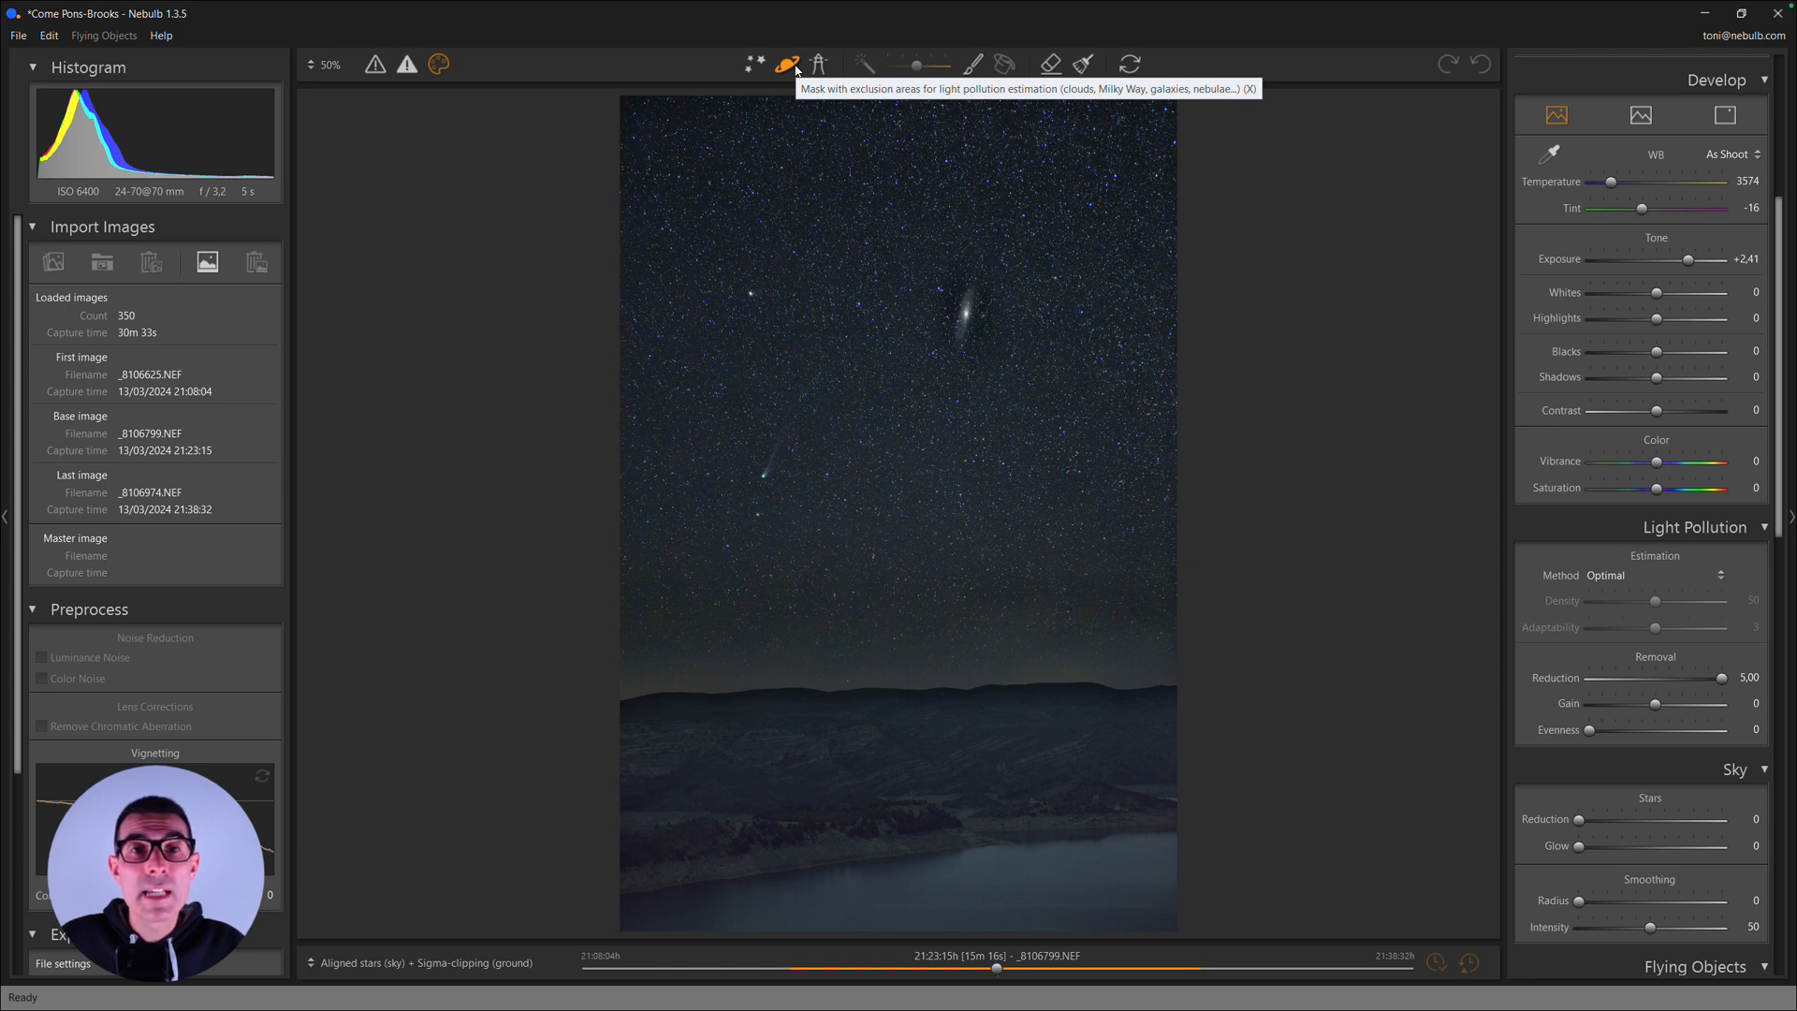
click(973, 64)
scroll(962, 298, up, 2)
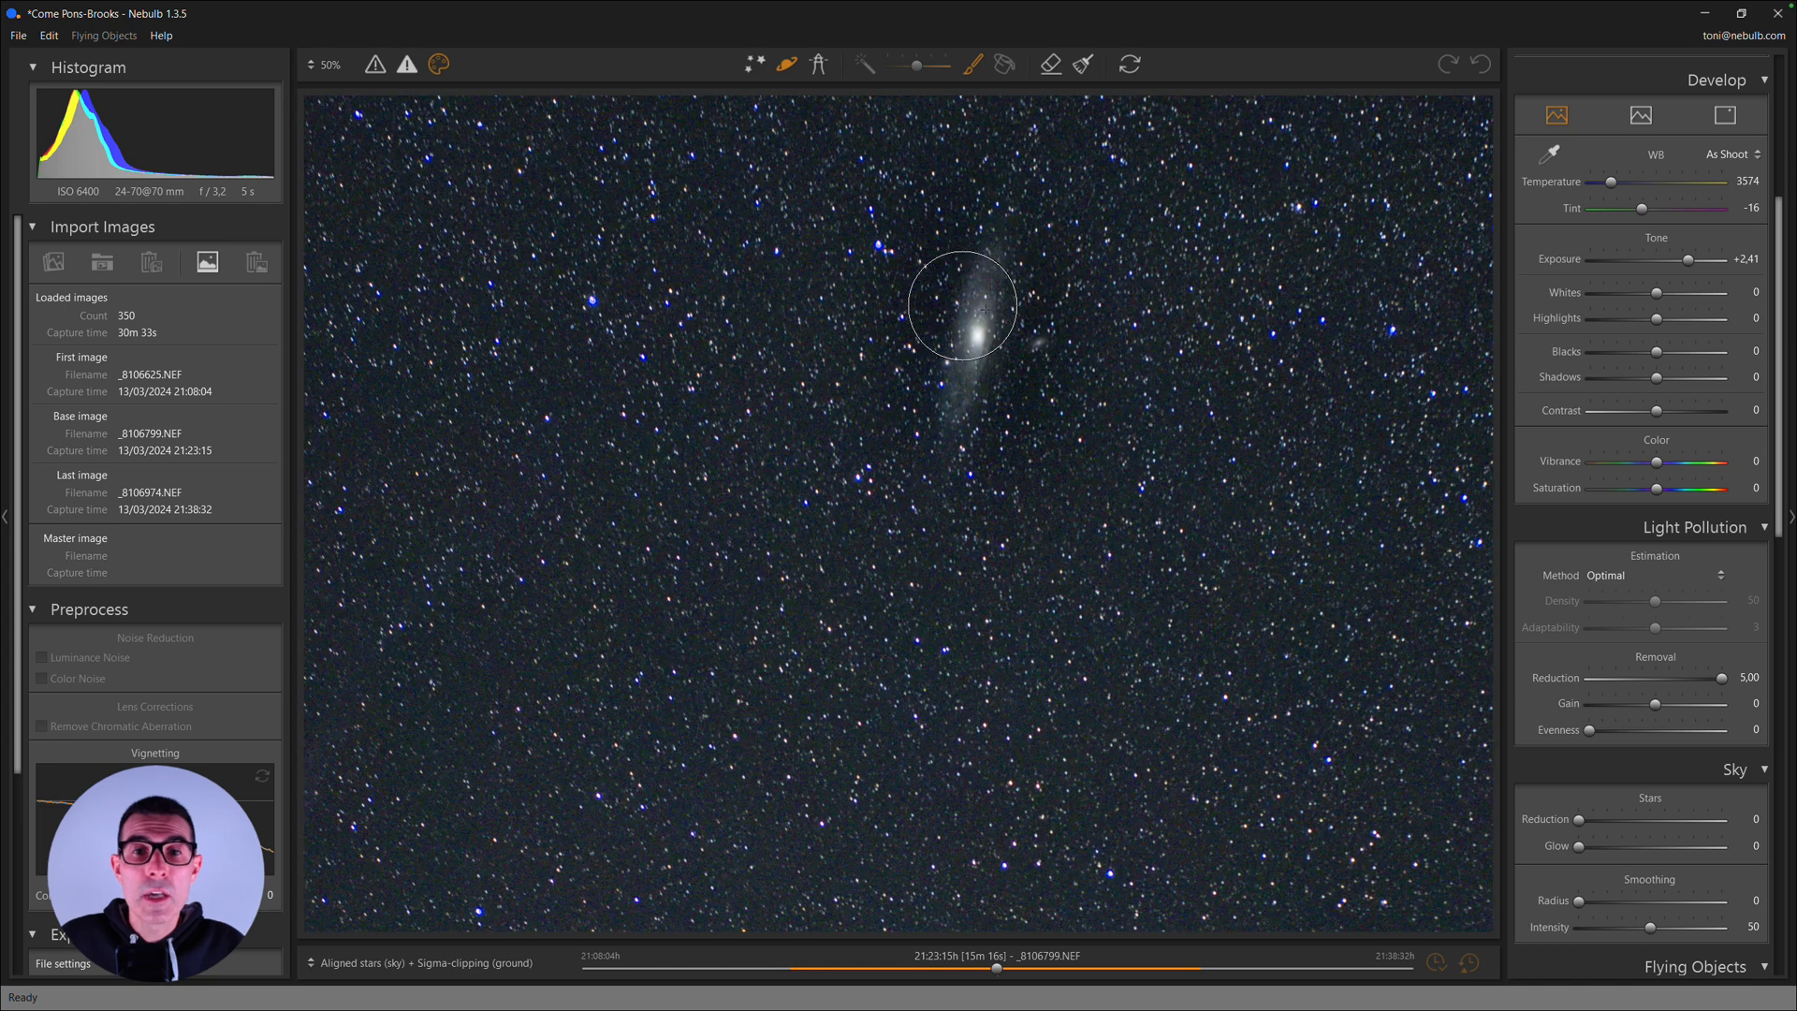
drag(993, 266, 945, 412)
- Paint the deep-sky object mask over the comet's head and tail, and update the stacked image with the masks
drag(653, 694, 988, 382)
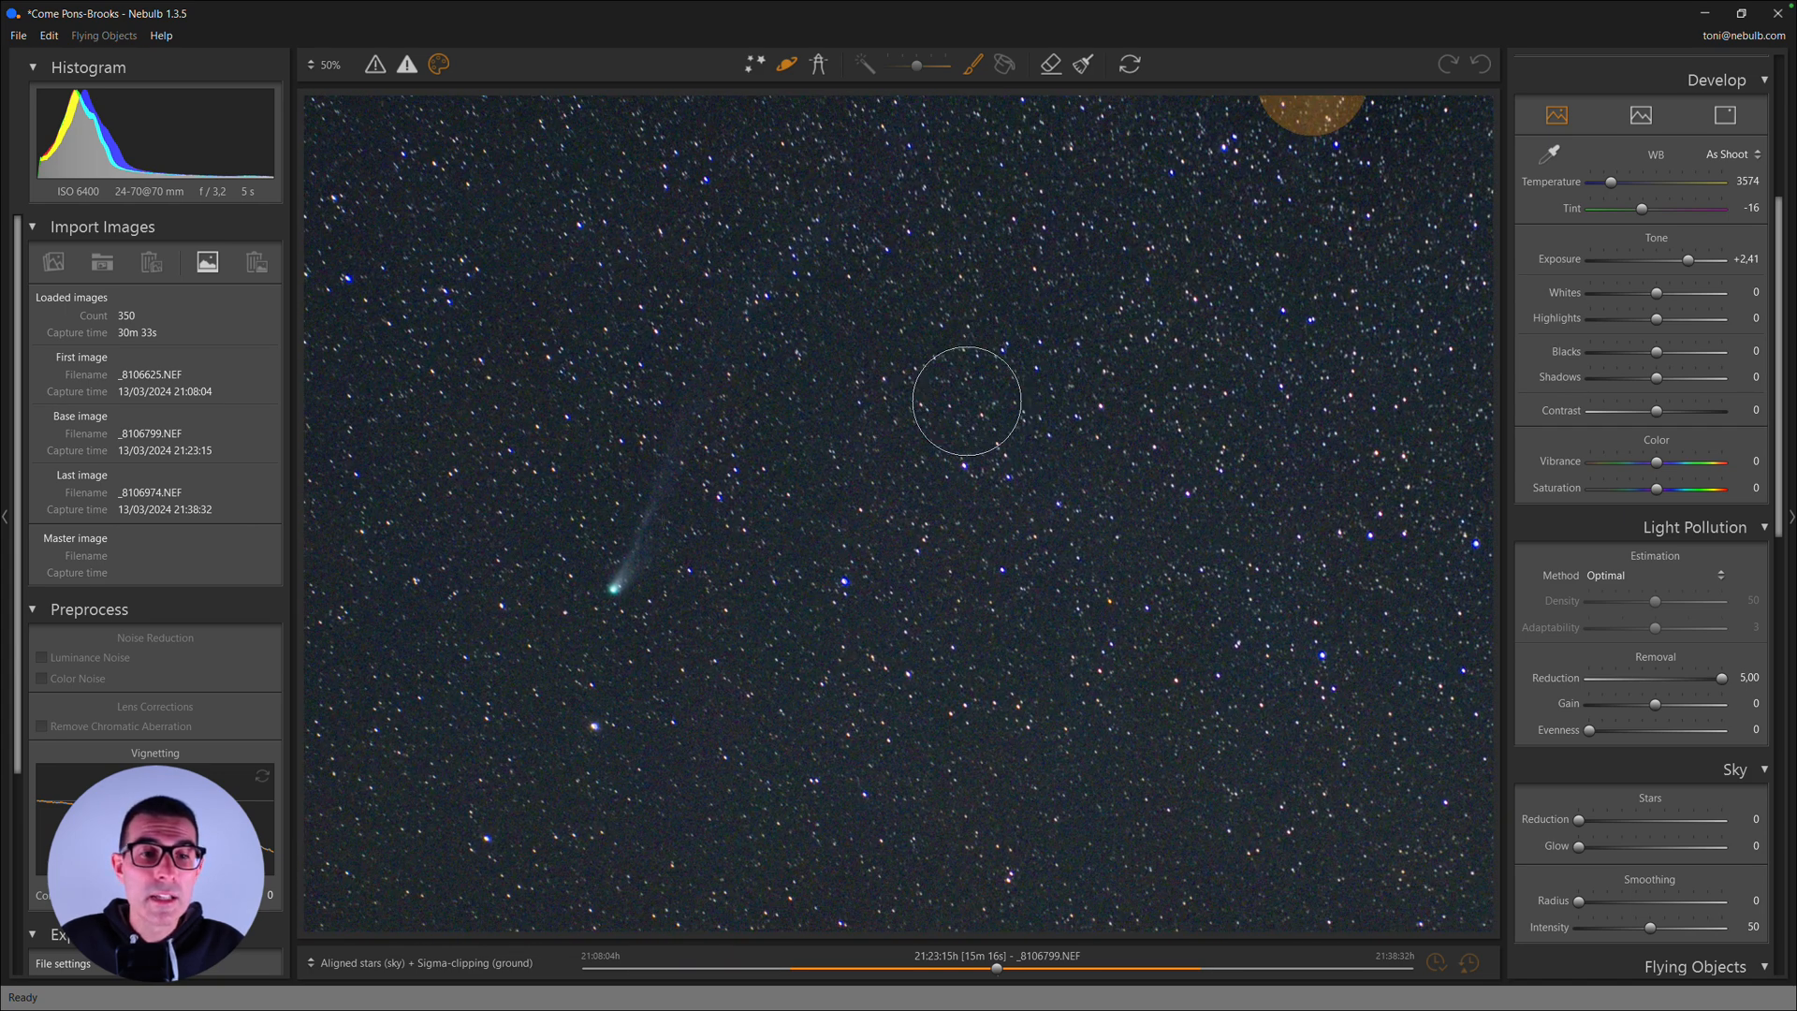
drag(614, 578, 731, 345)
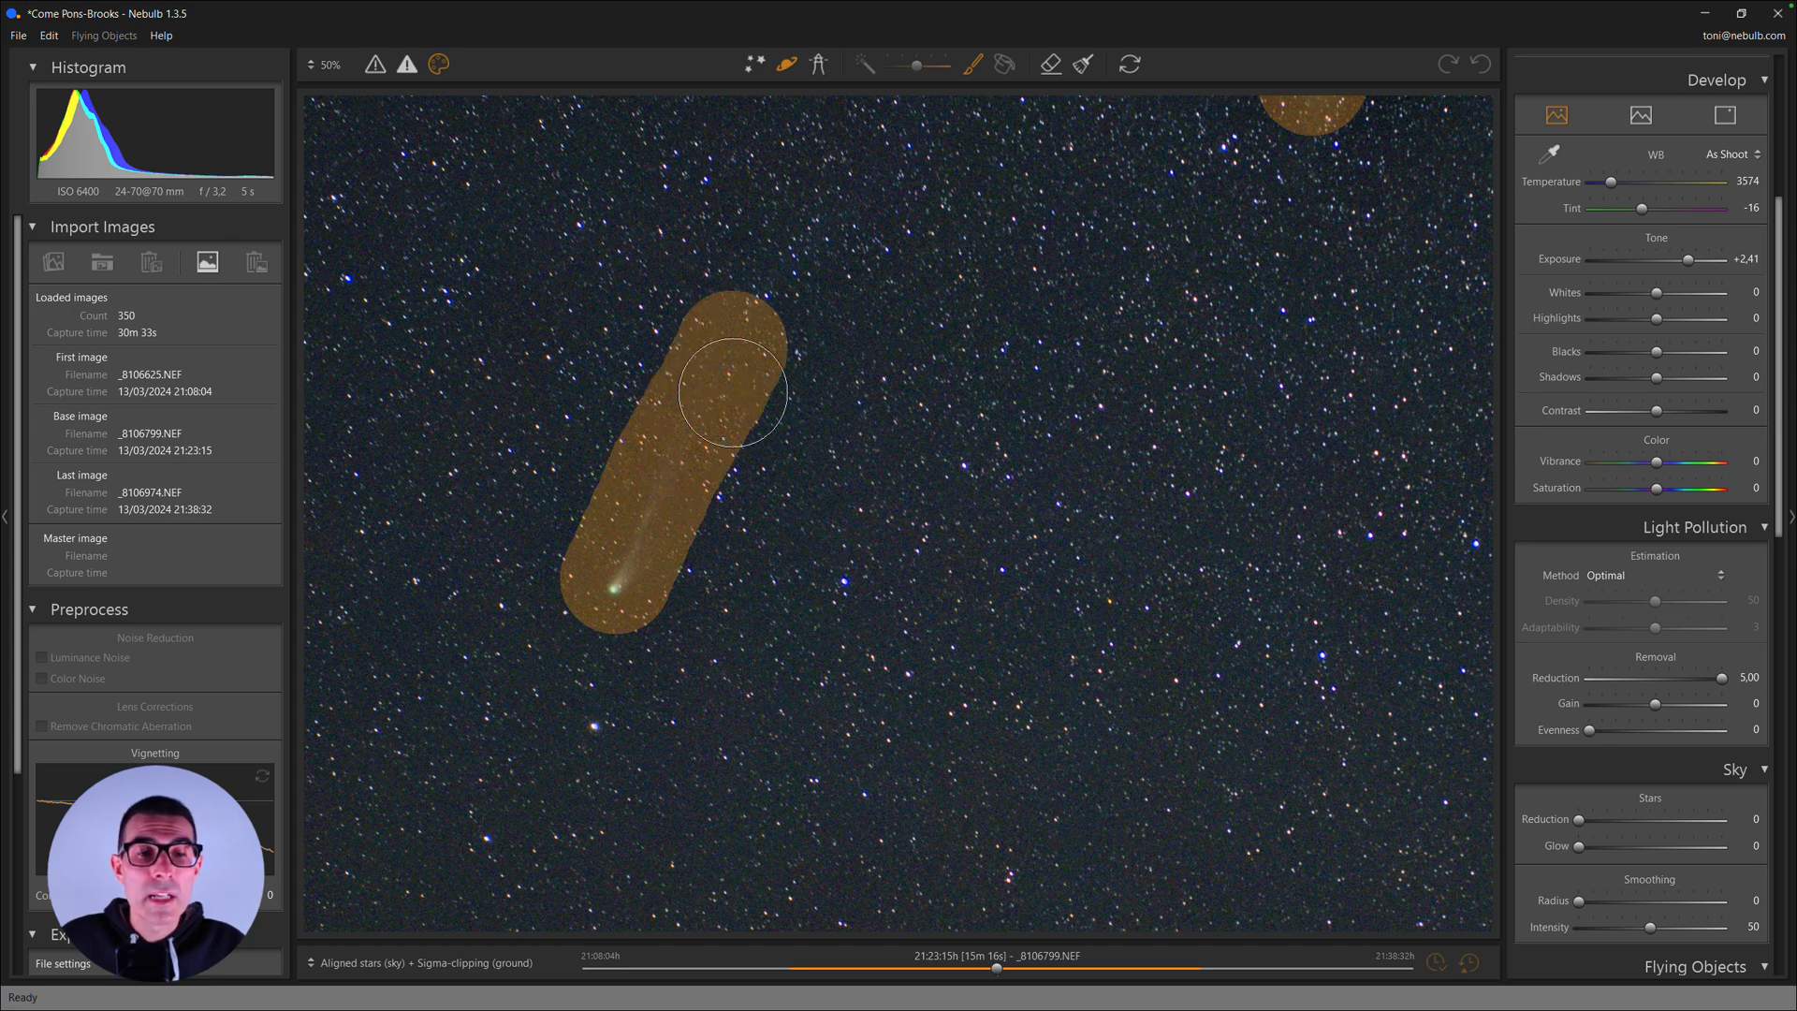
click(677, 541)
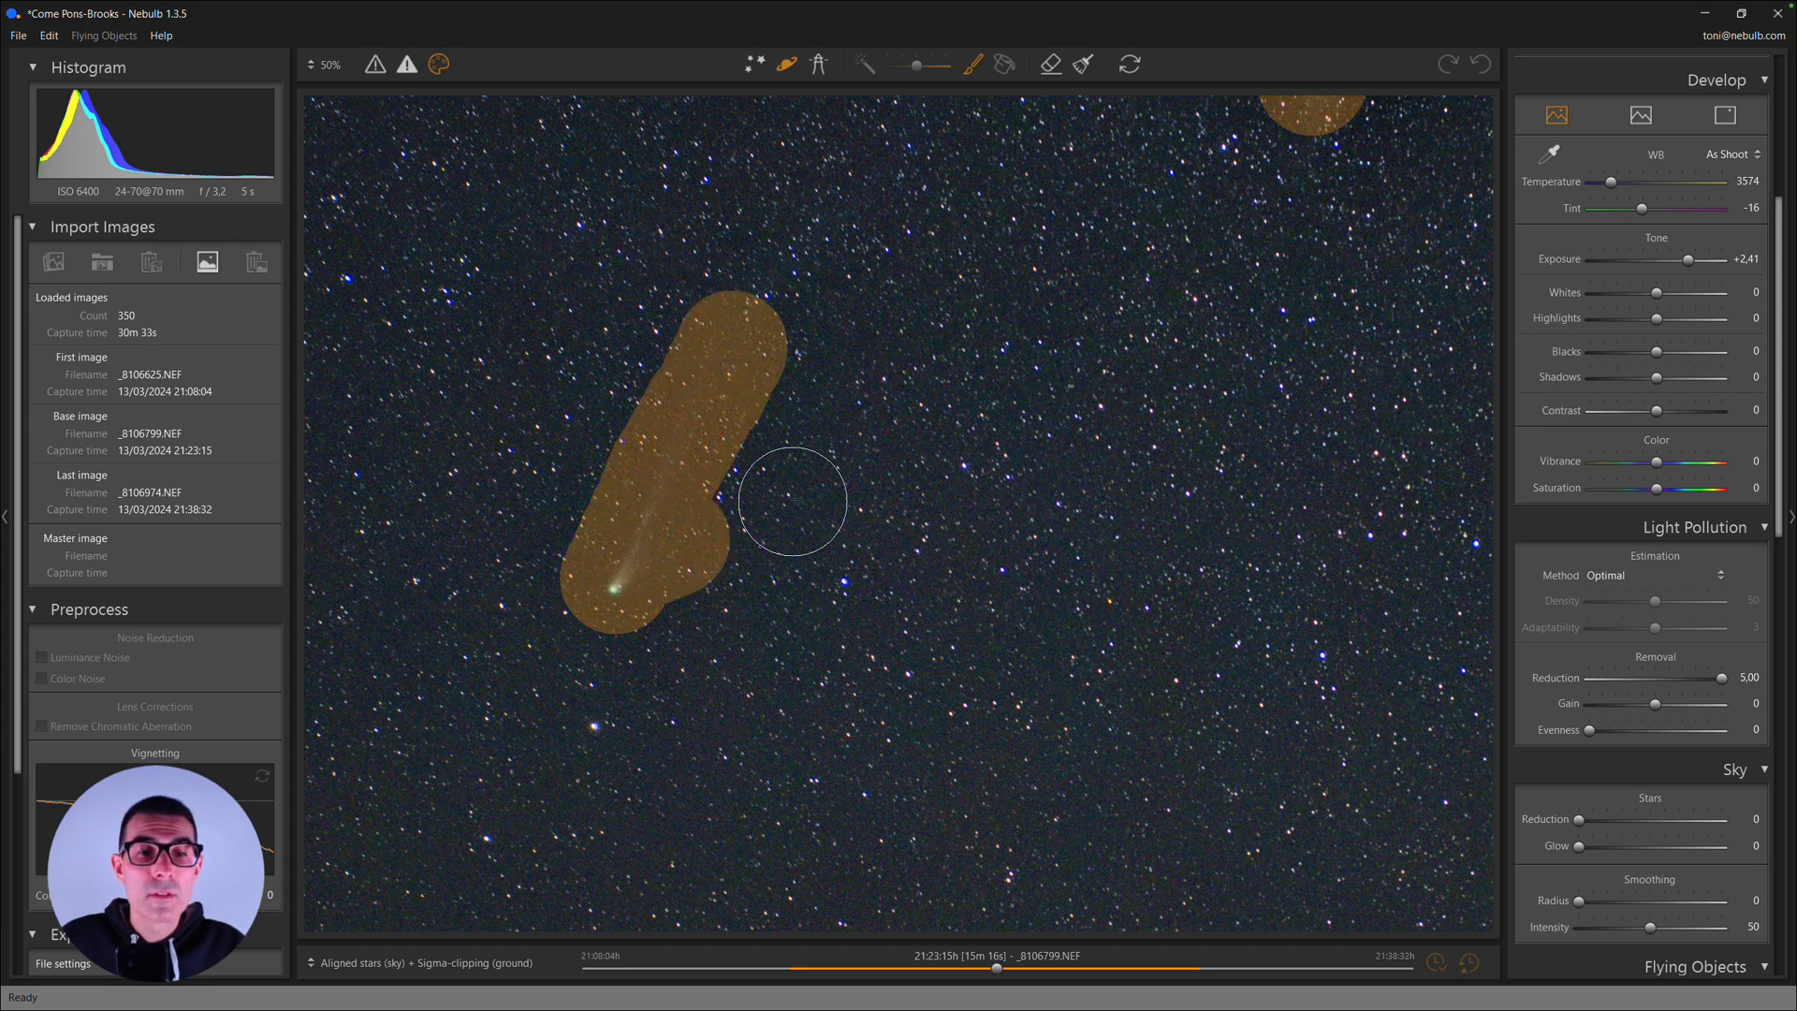
key(space)
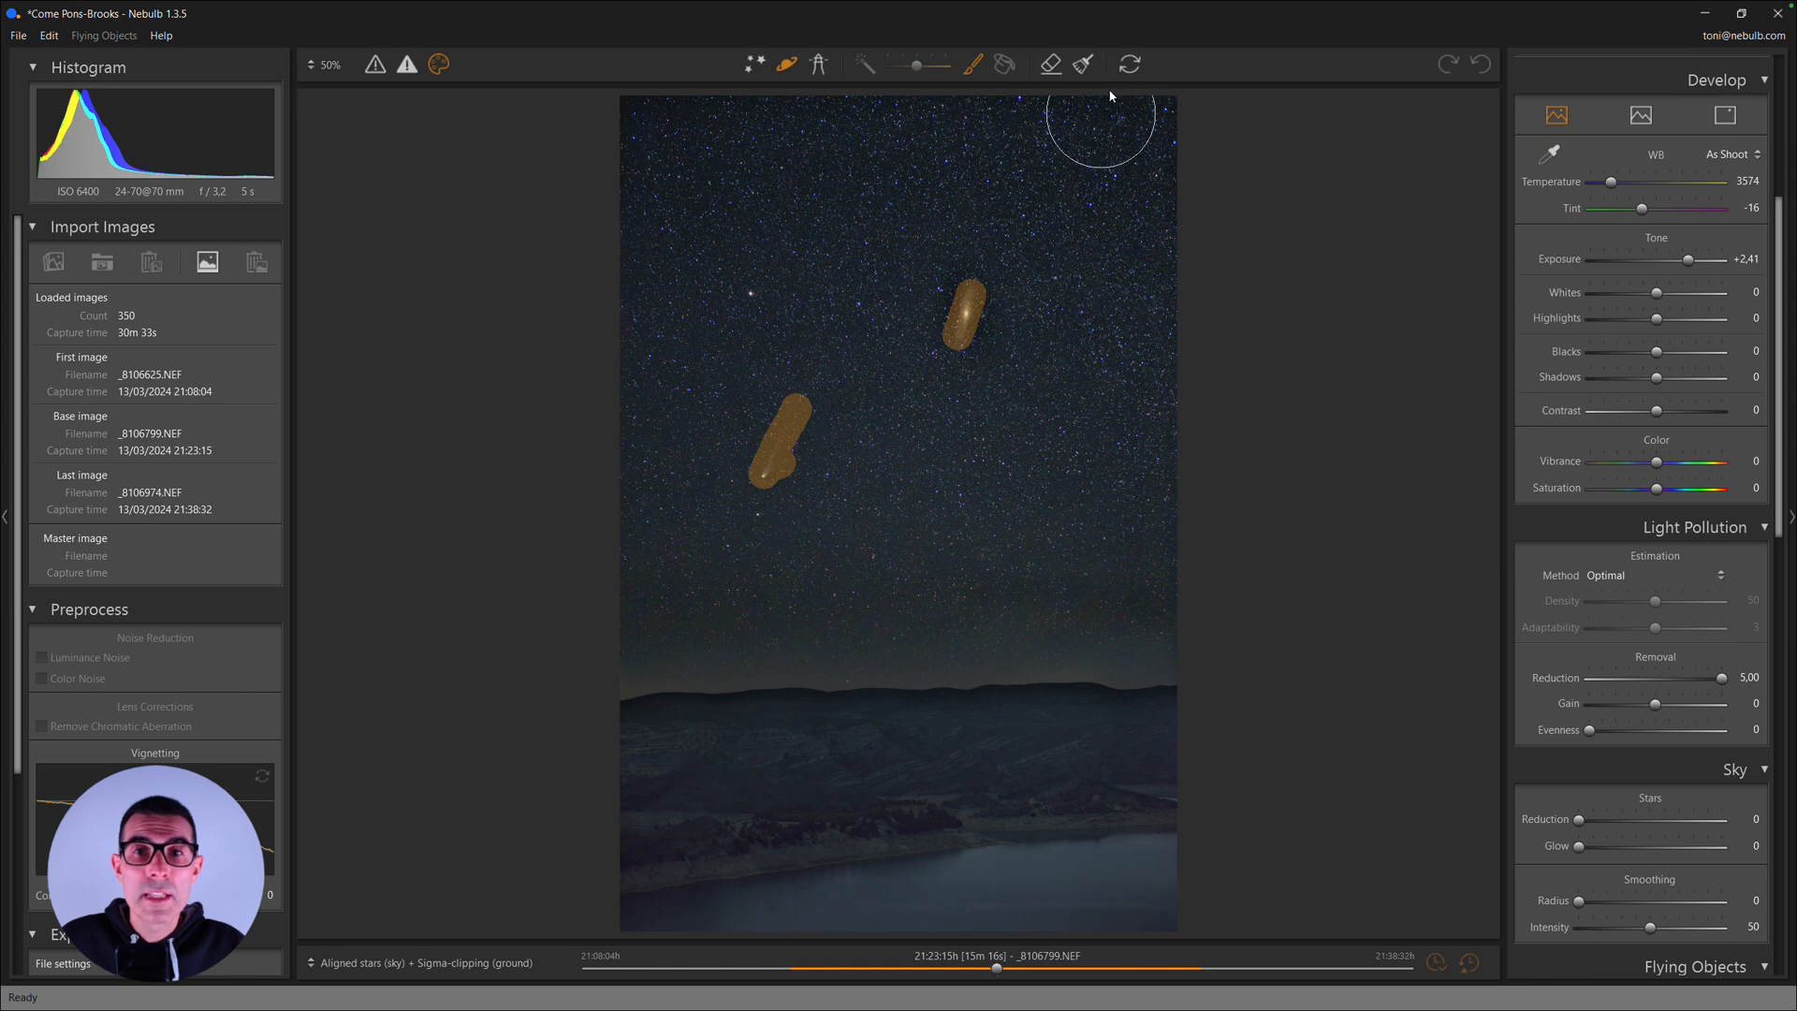
click(1130, 64)
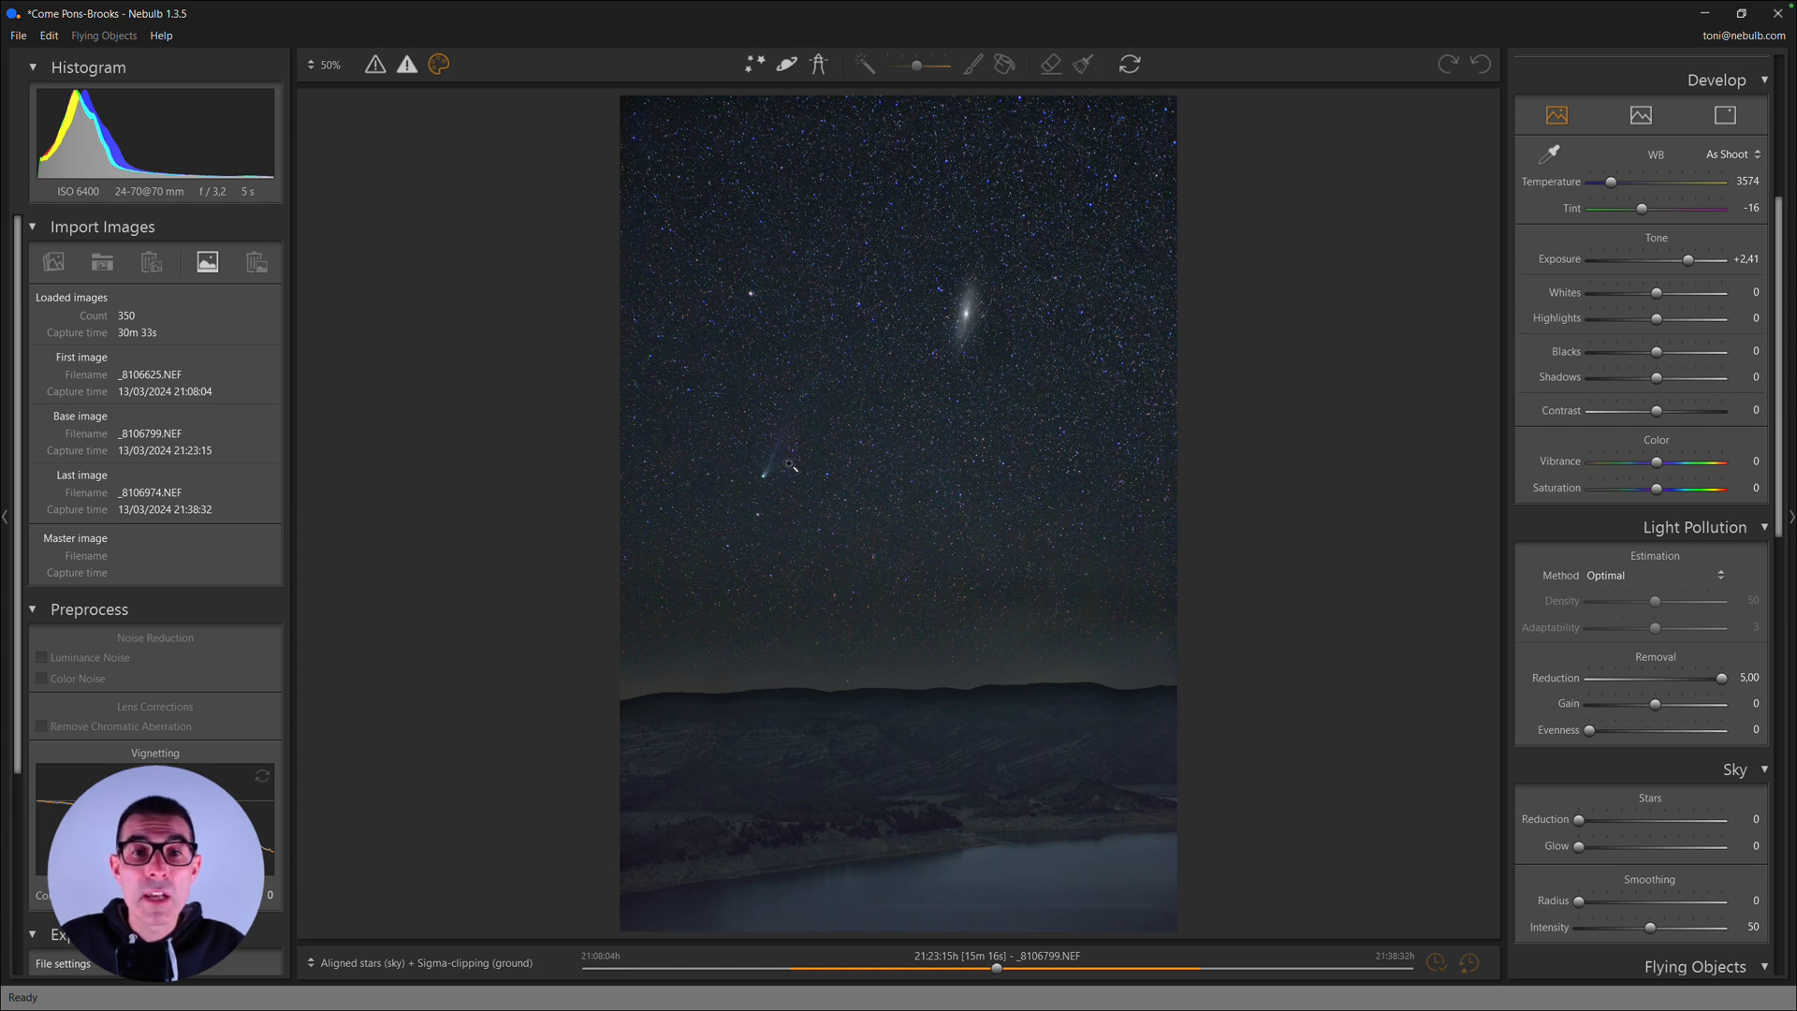
- Compare the Aligned stars (sky) + Sigma-clipping (ground) result with the original image around the galaxy and comet
click(964, 310)
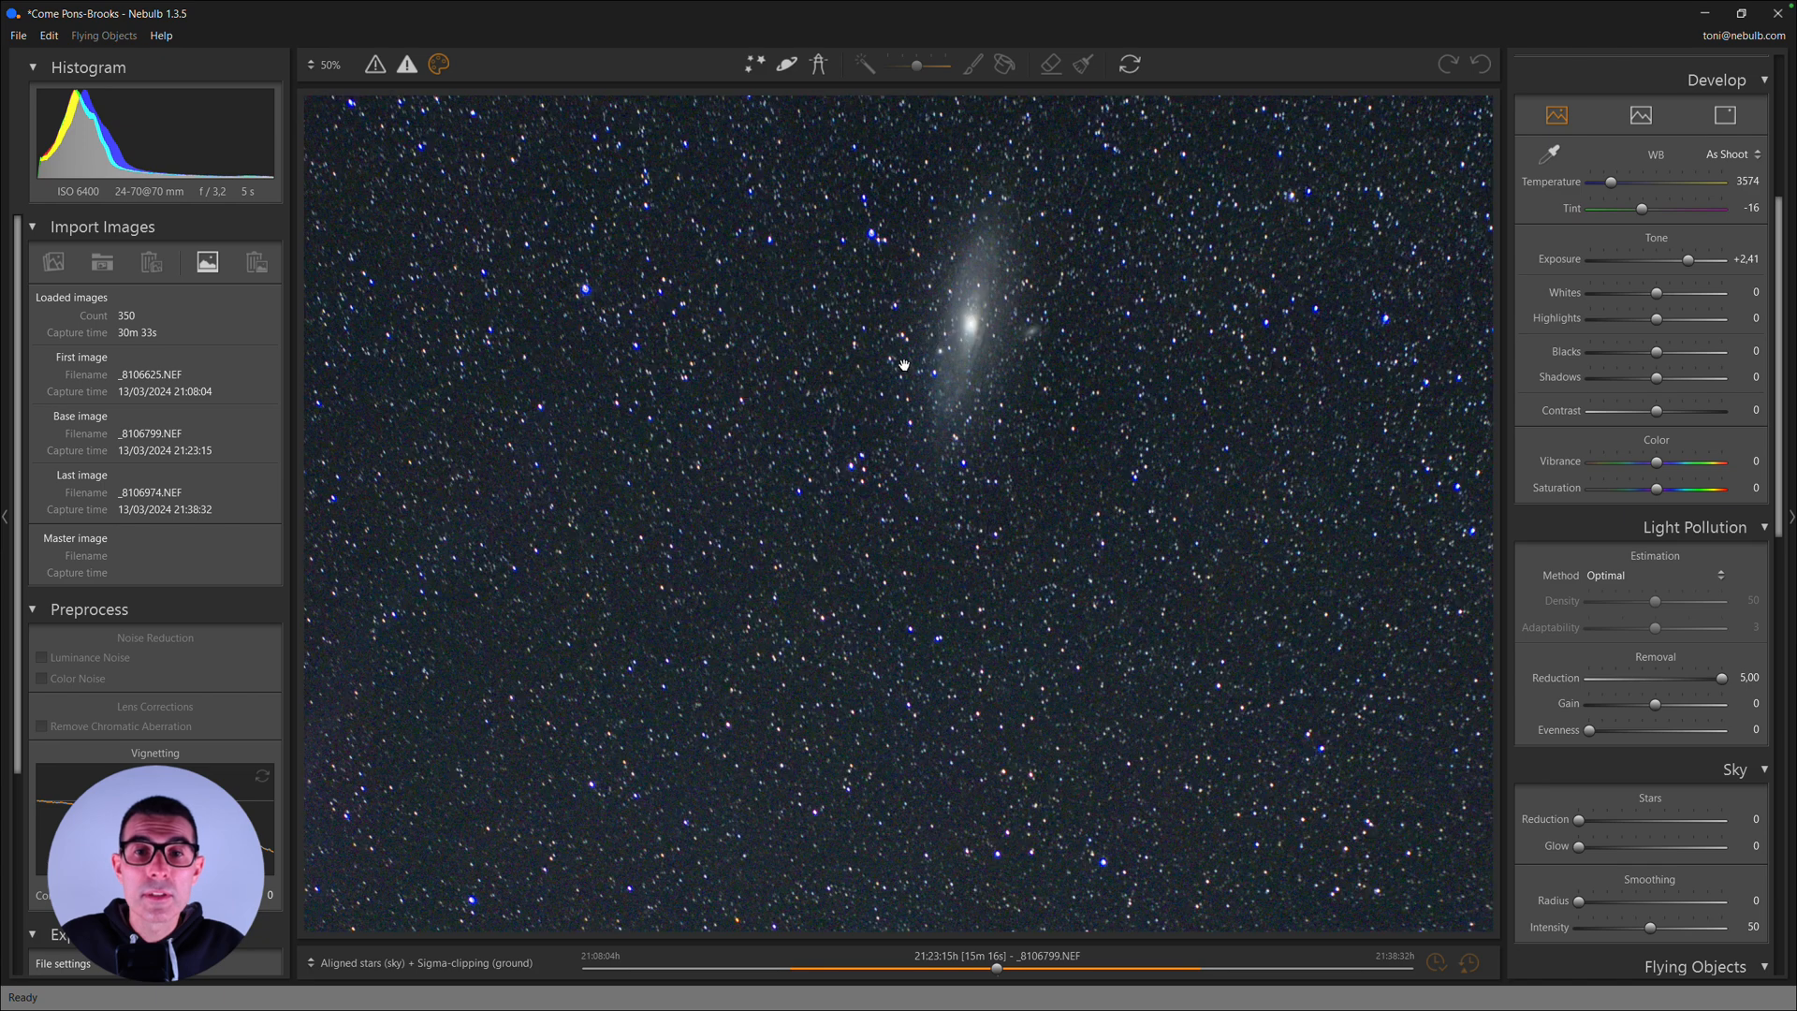
drag(853, 403, 1103, 325)
mouse_move(915, 456)
mouse_down()
mouse_move(949, 442)
mouse_move(902, 481)
mouse_up()
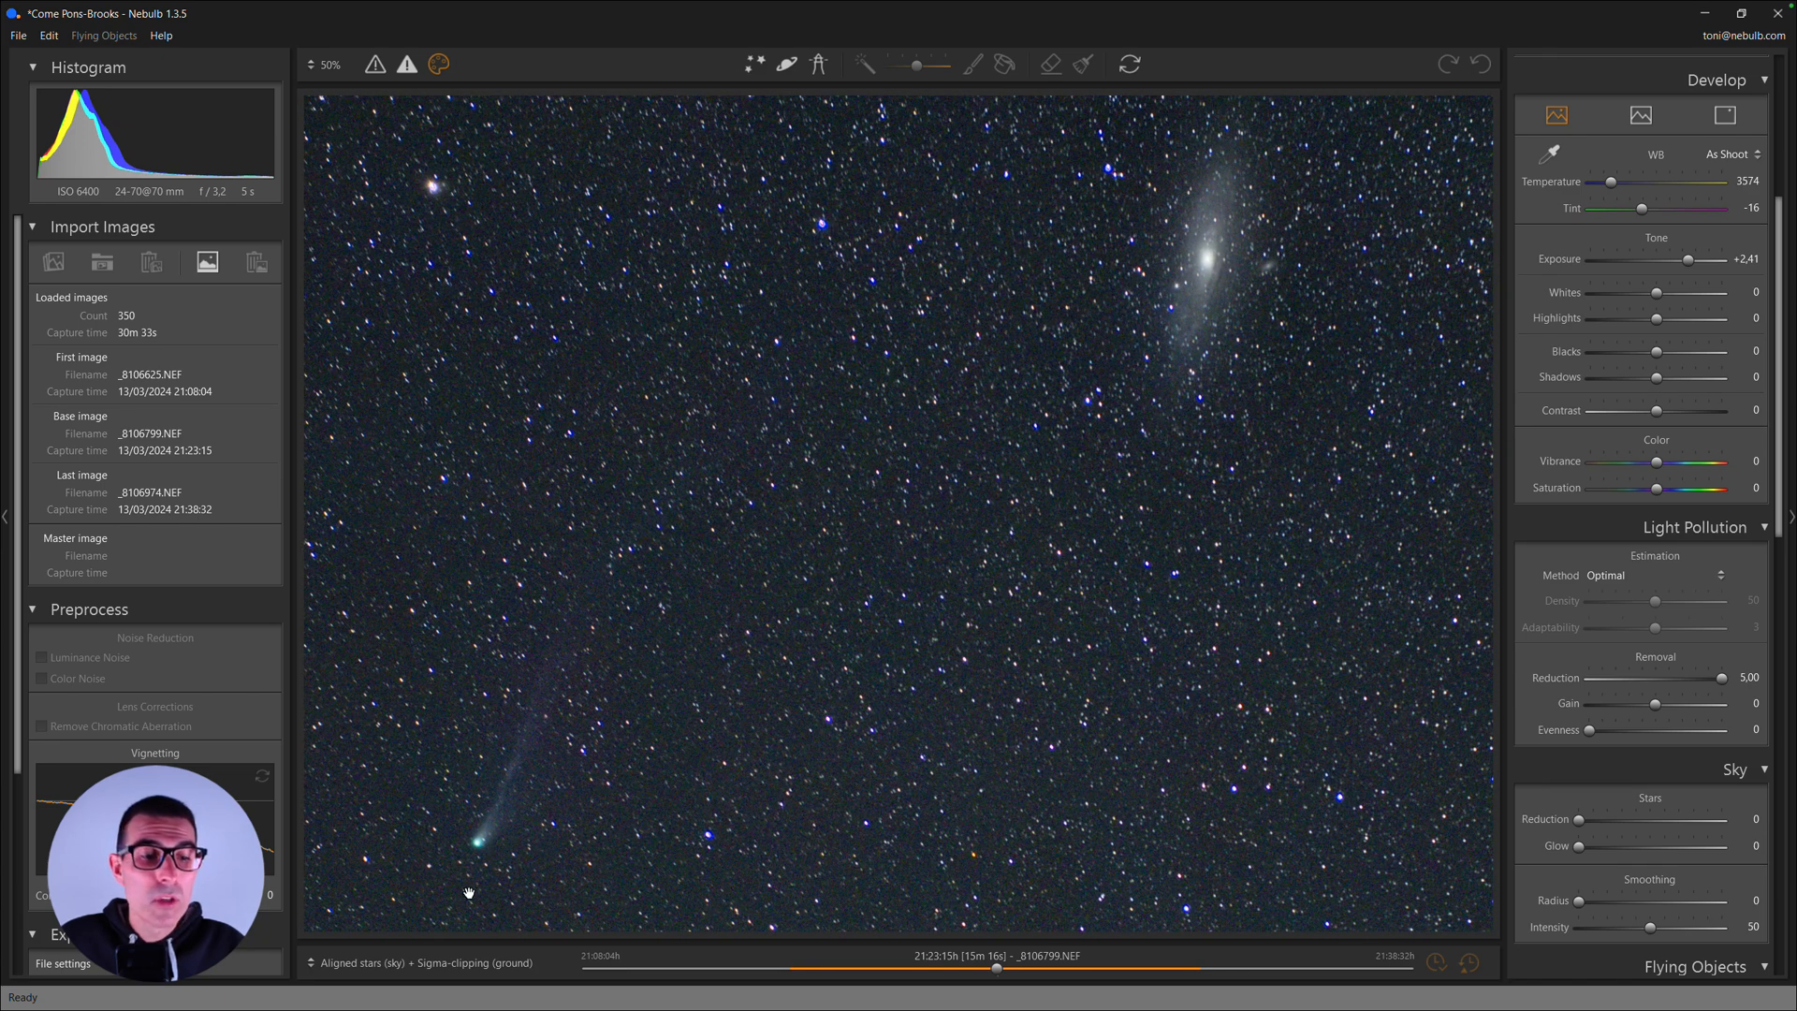
click(437, 965)
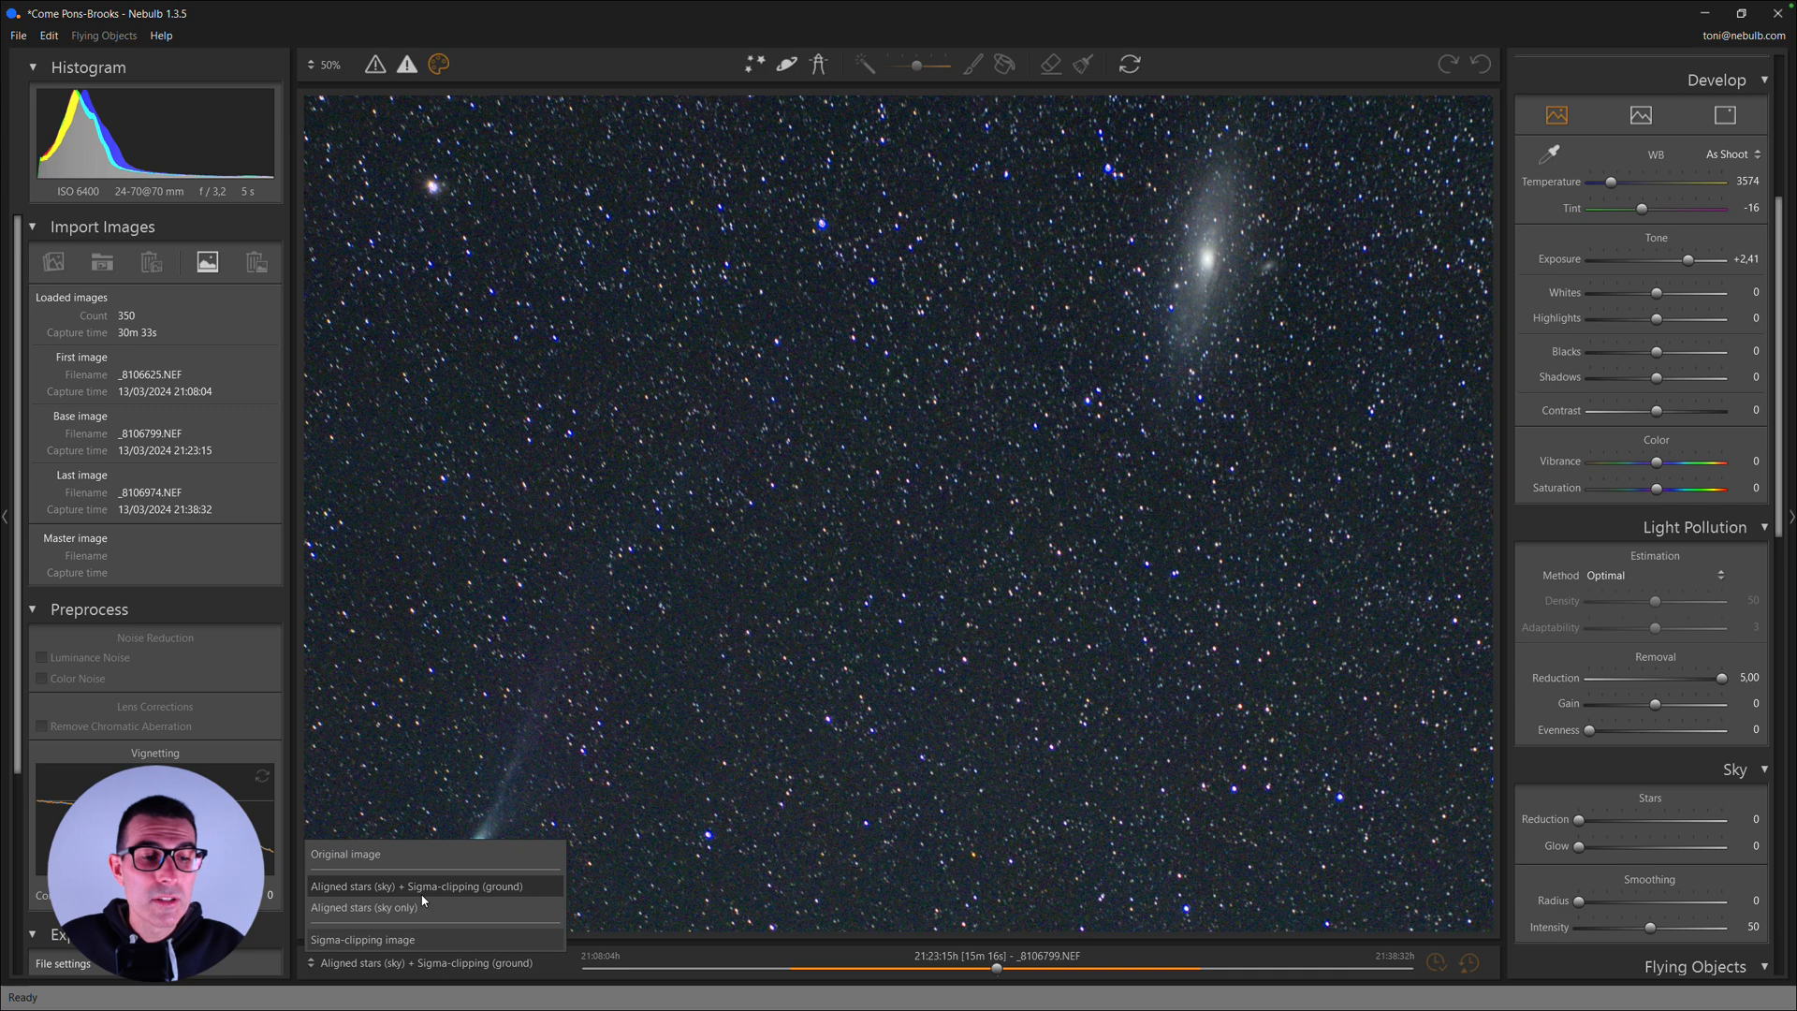
click(389, 855)
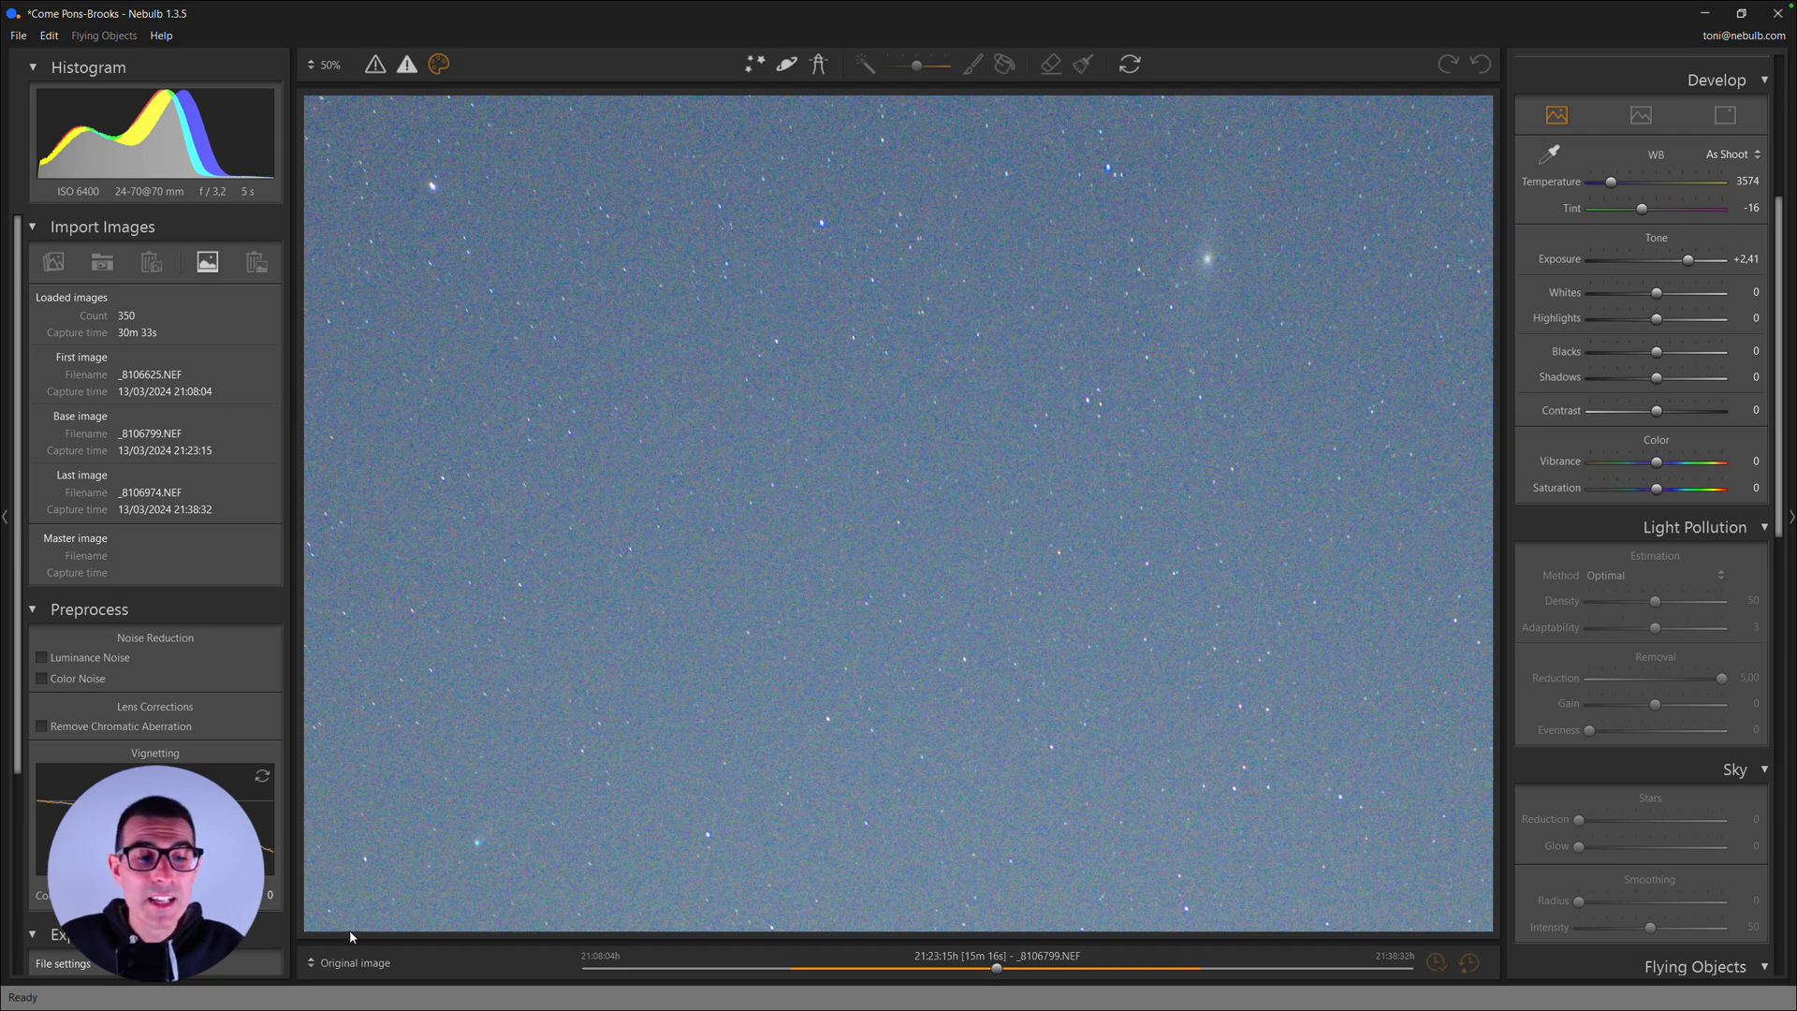
click(352, 964)
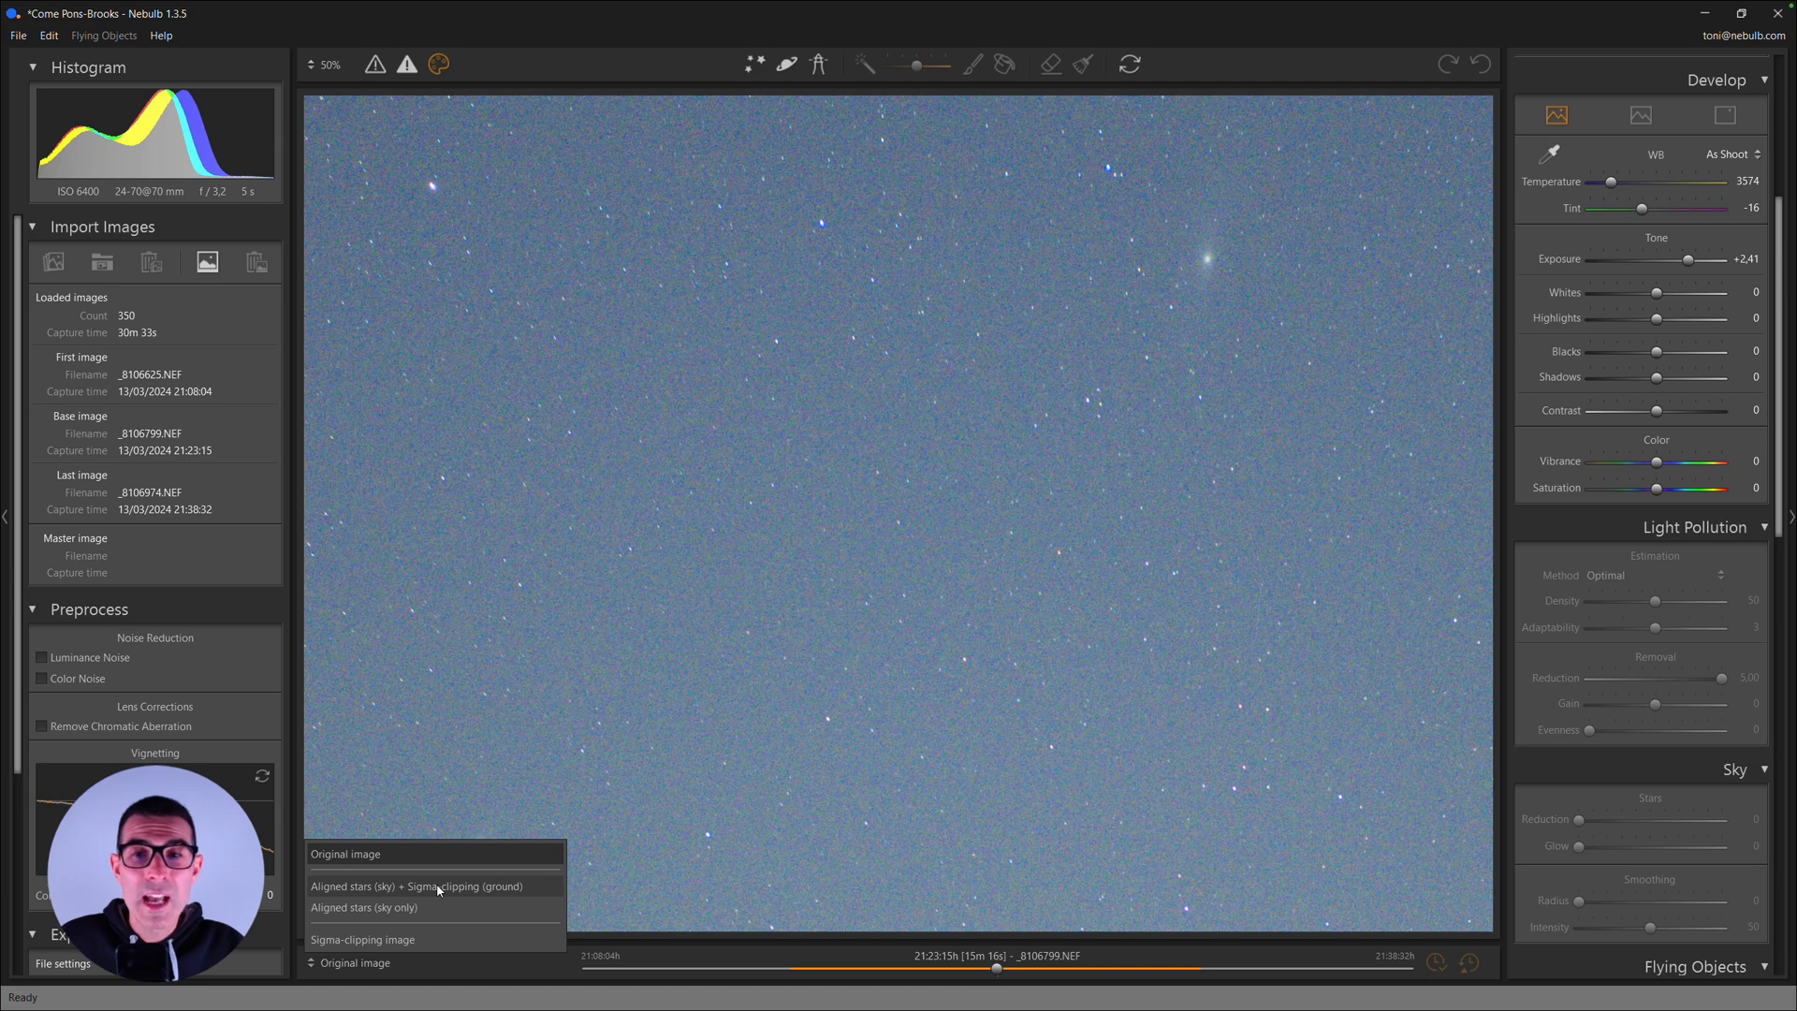
click(436, 885)
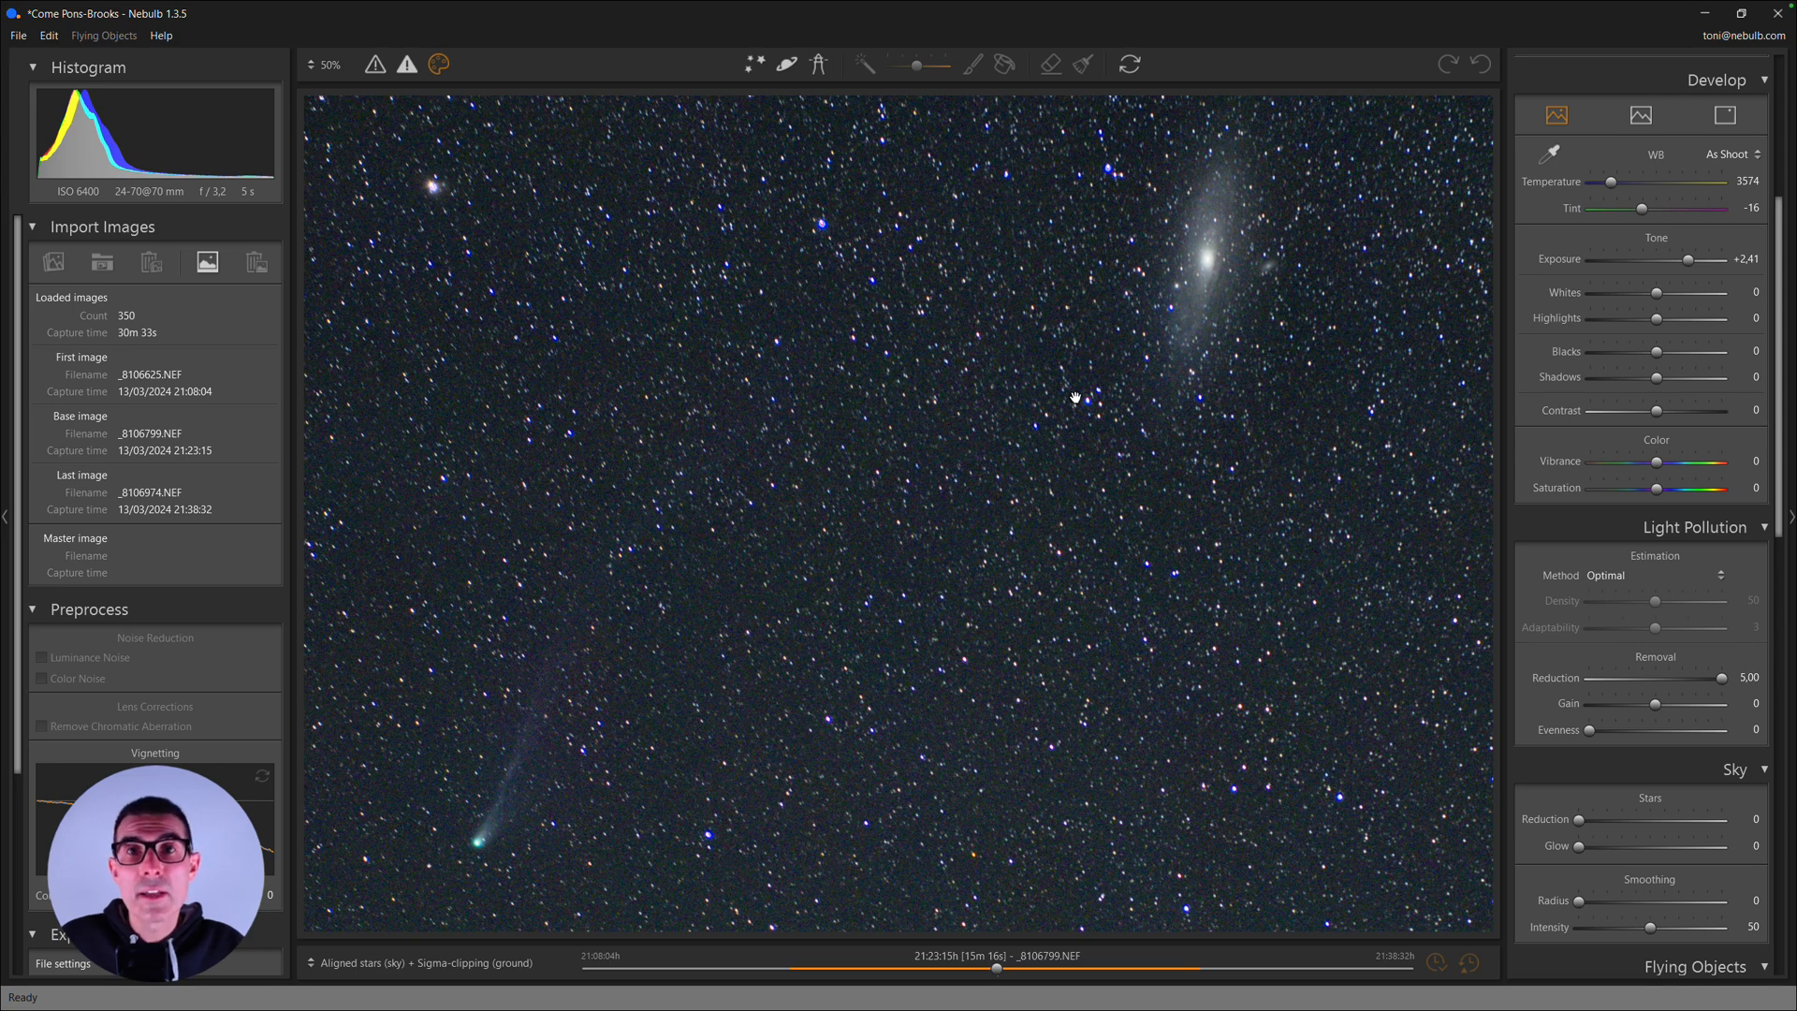
click(1002, 407)
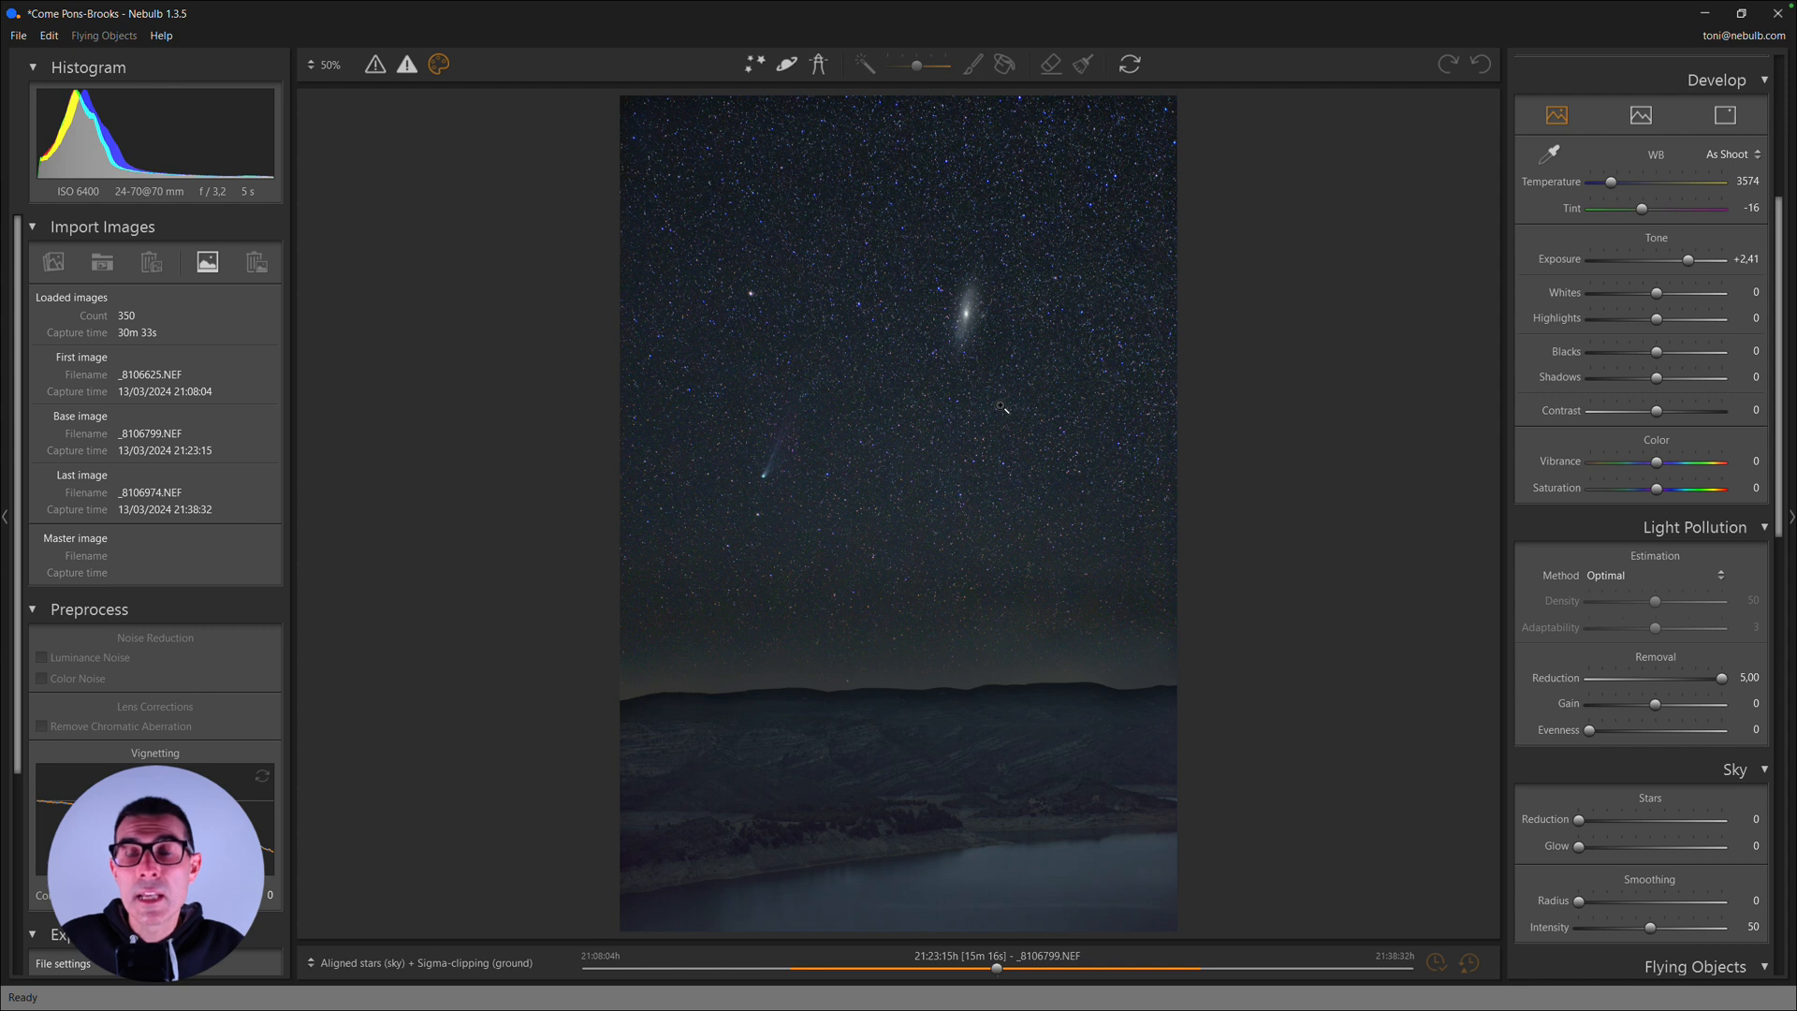
- For the sky only, set the development Saturation to +15, Whites to -16 and Highlights to -4
drag(1782, 340, 1787, 221)
scroll(1740, 240, up, 1)
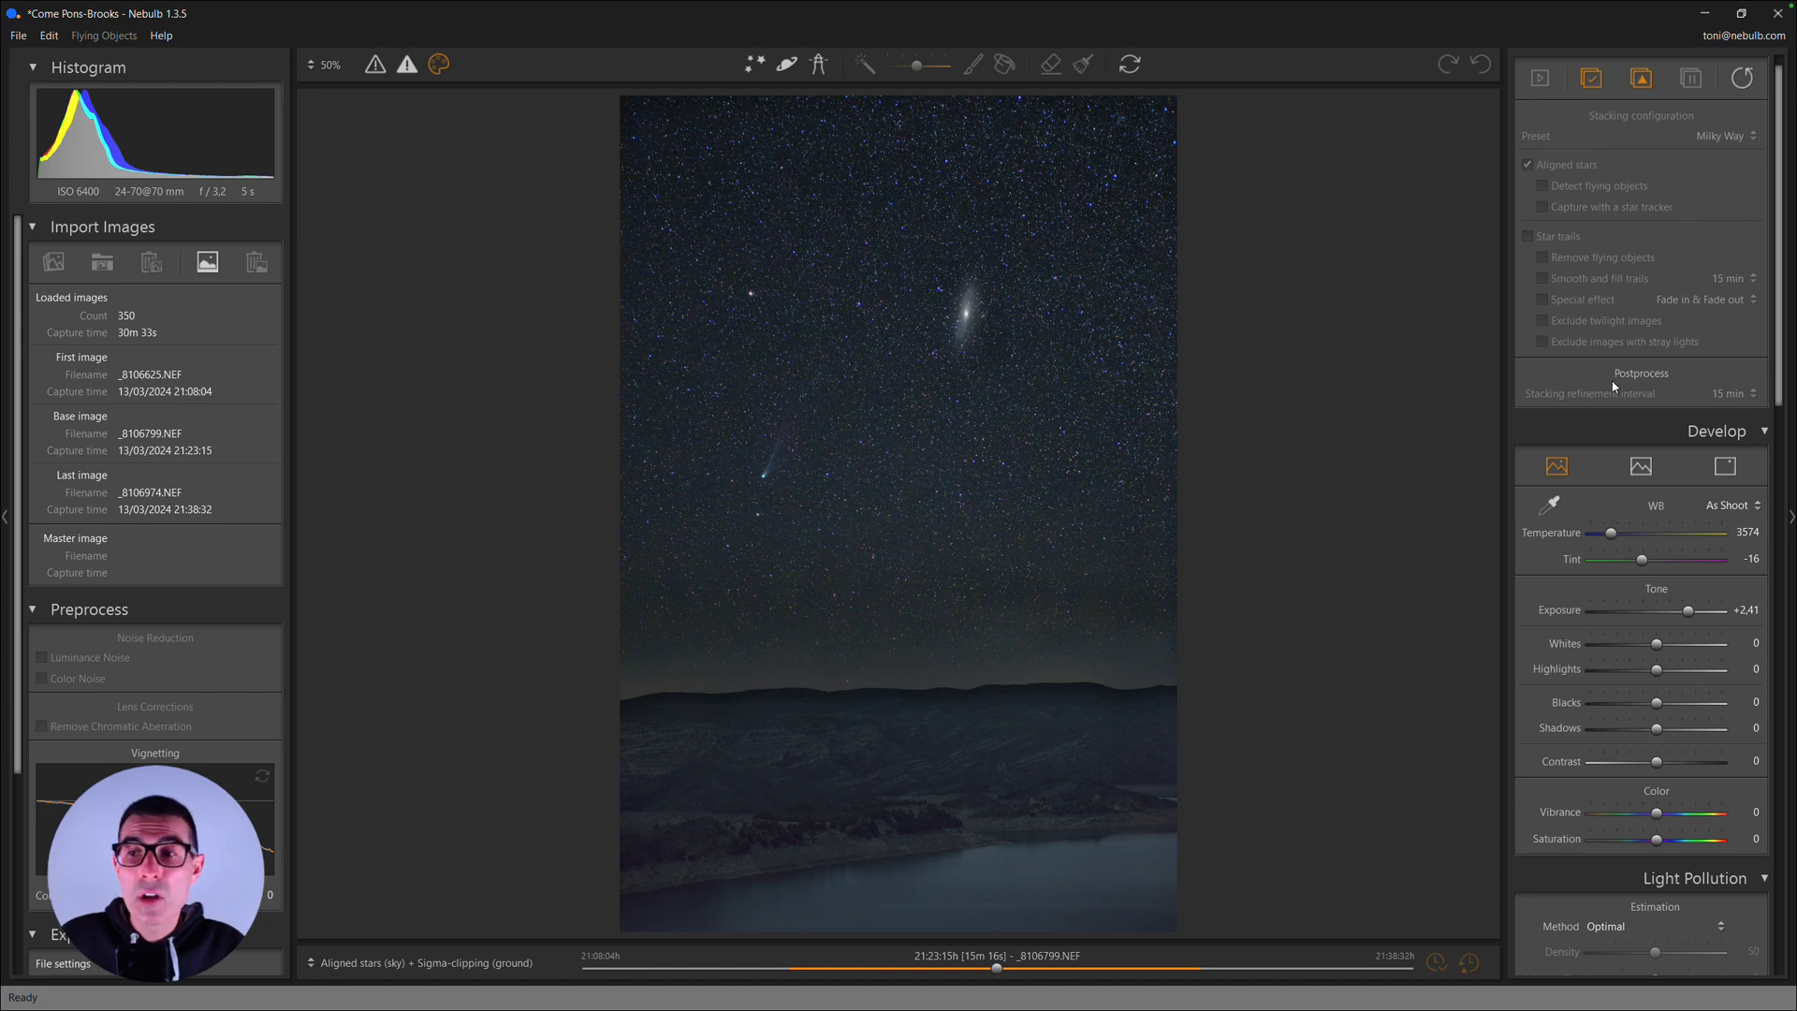
click(1725, 465)
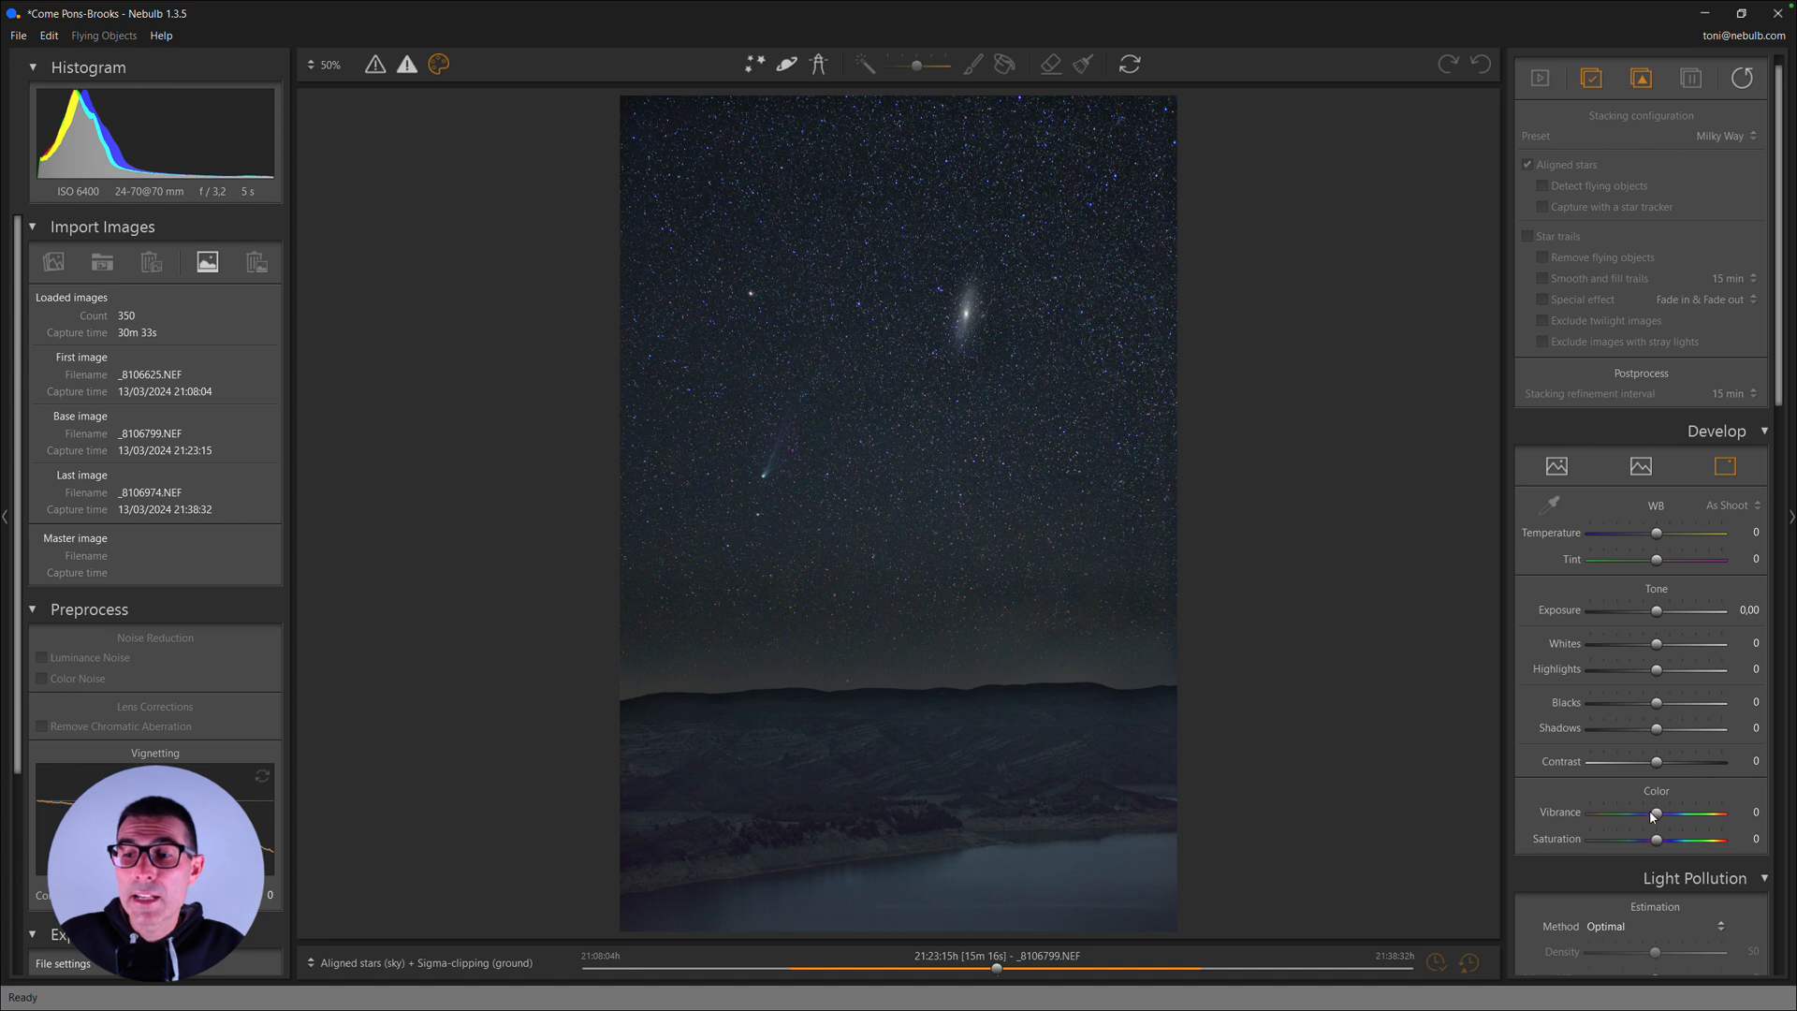
drag(1659, 842, 1673, 843)
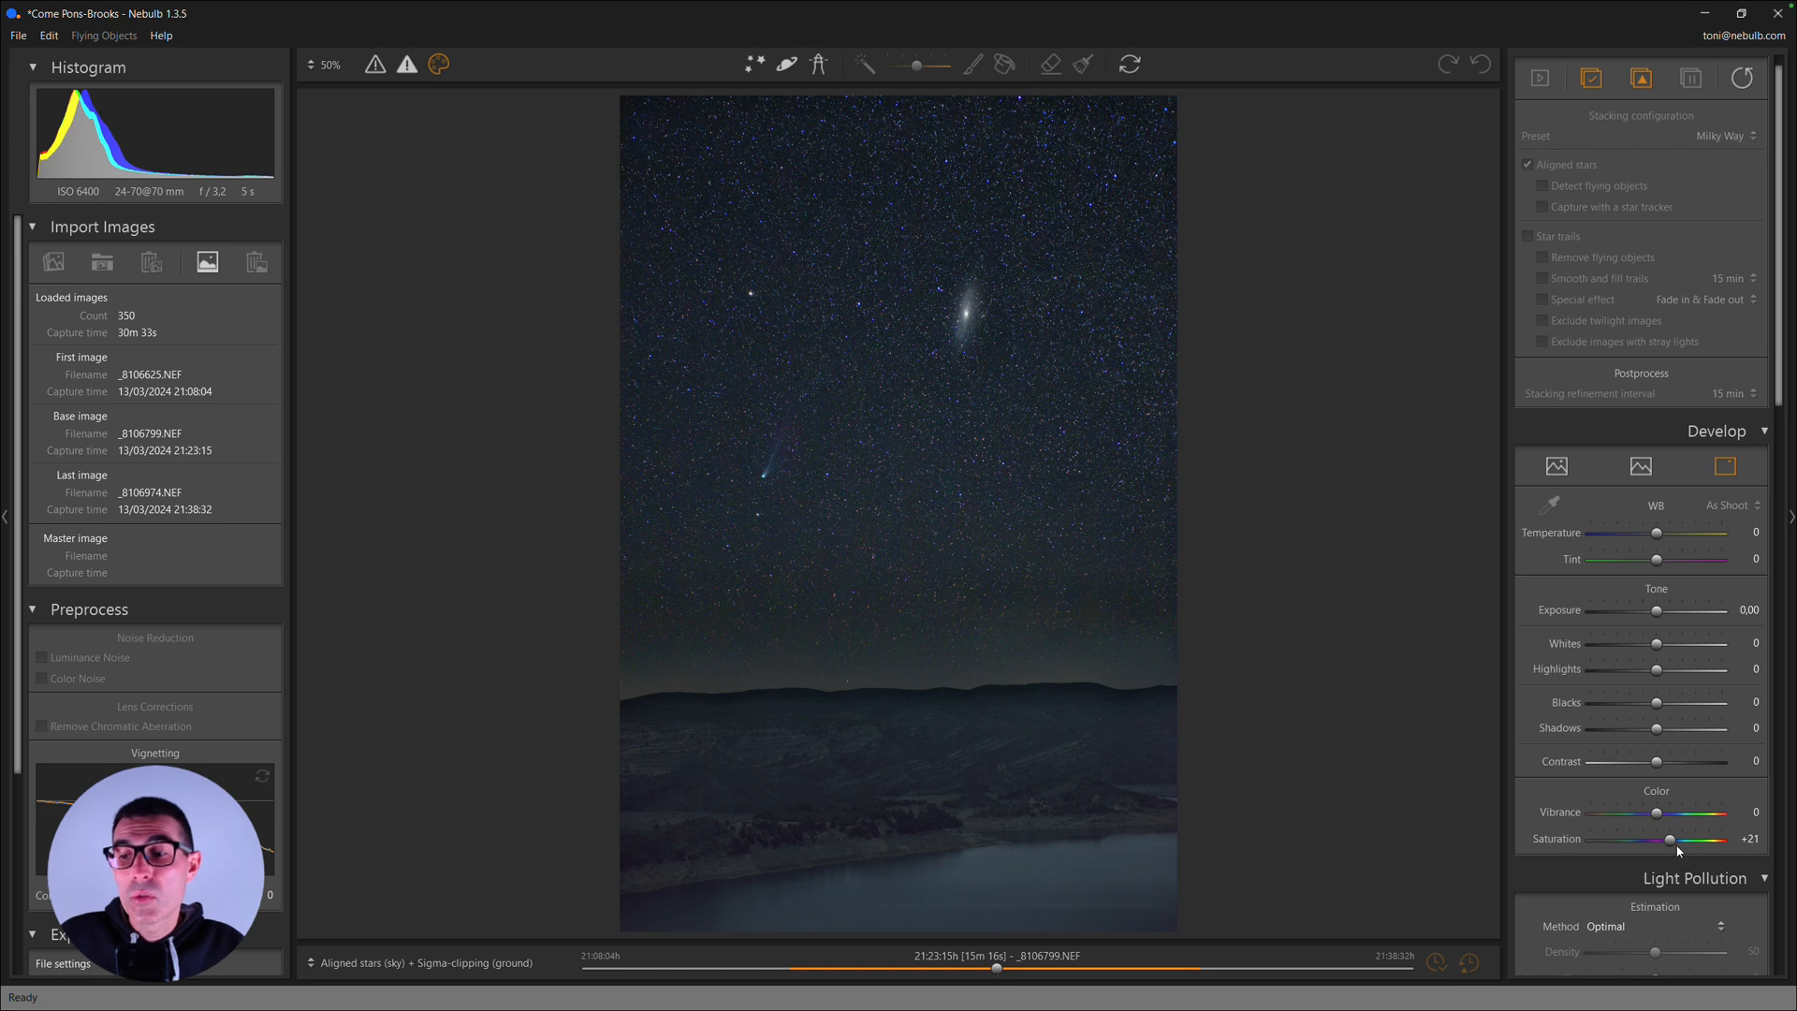
drag(1670, 843, 1666, 843)
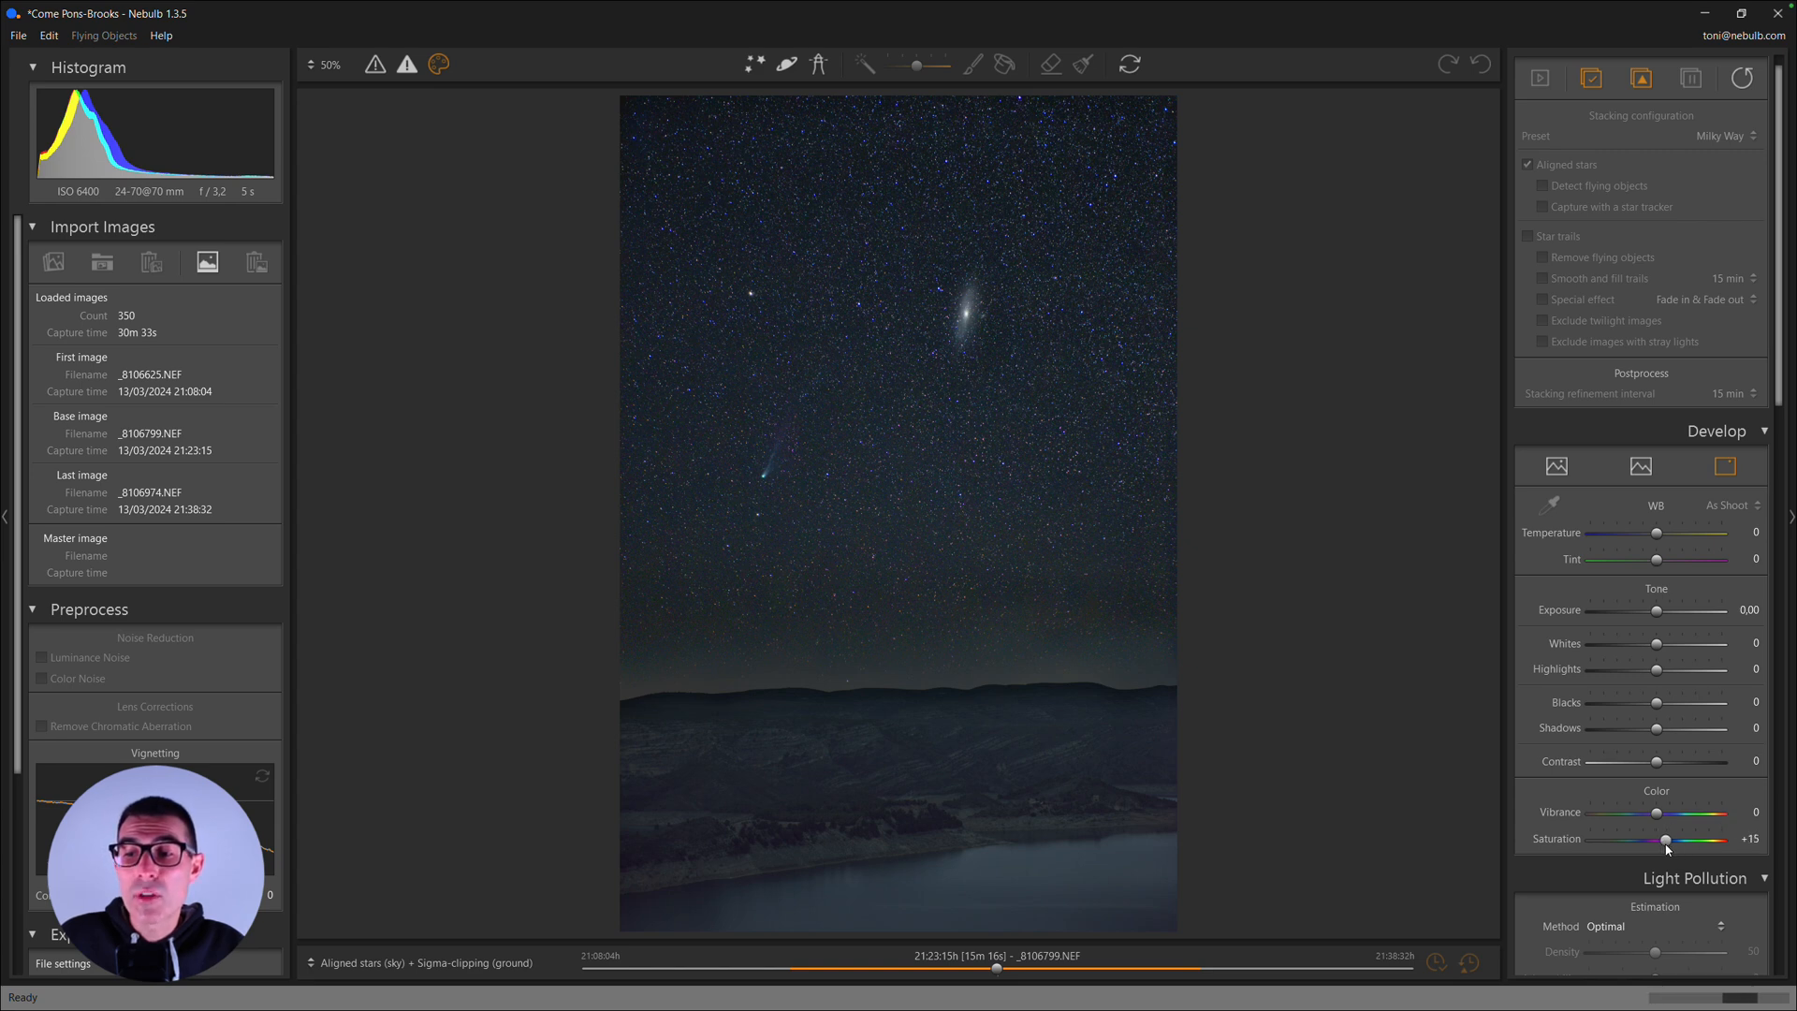
drag(1659, 647, 1653, 671)
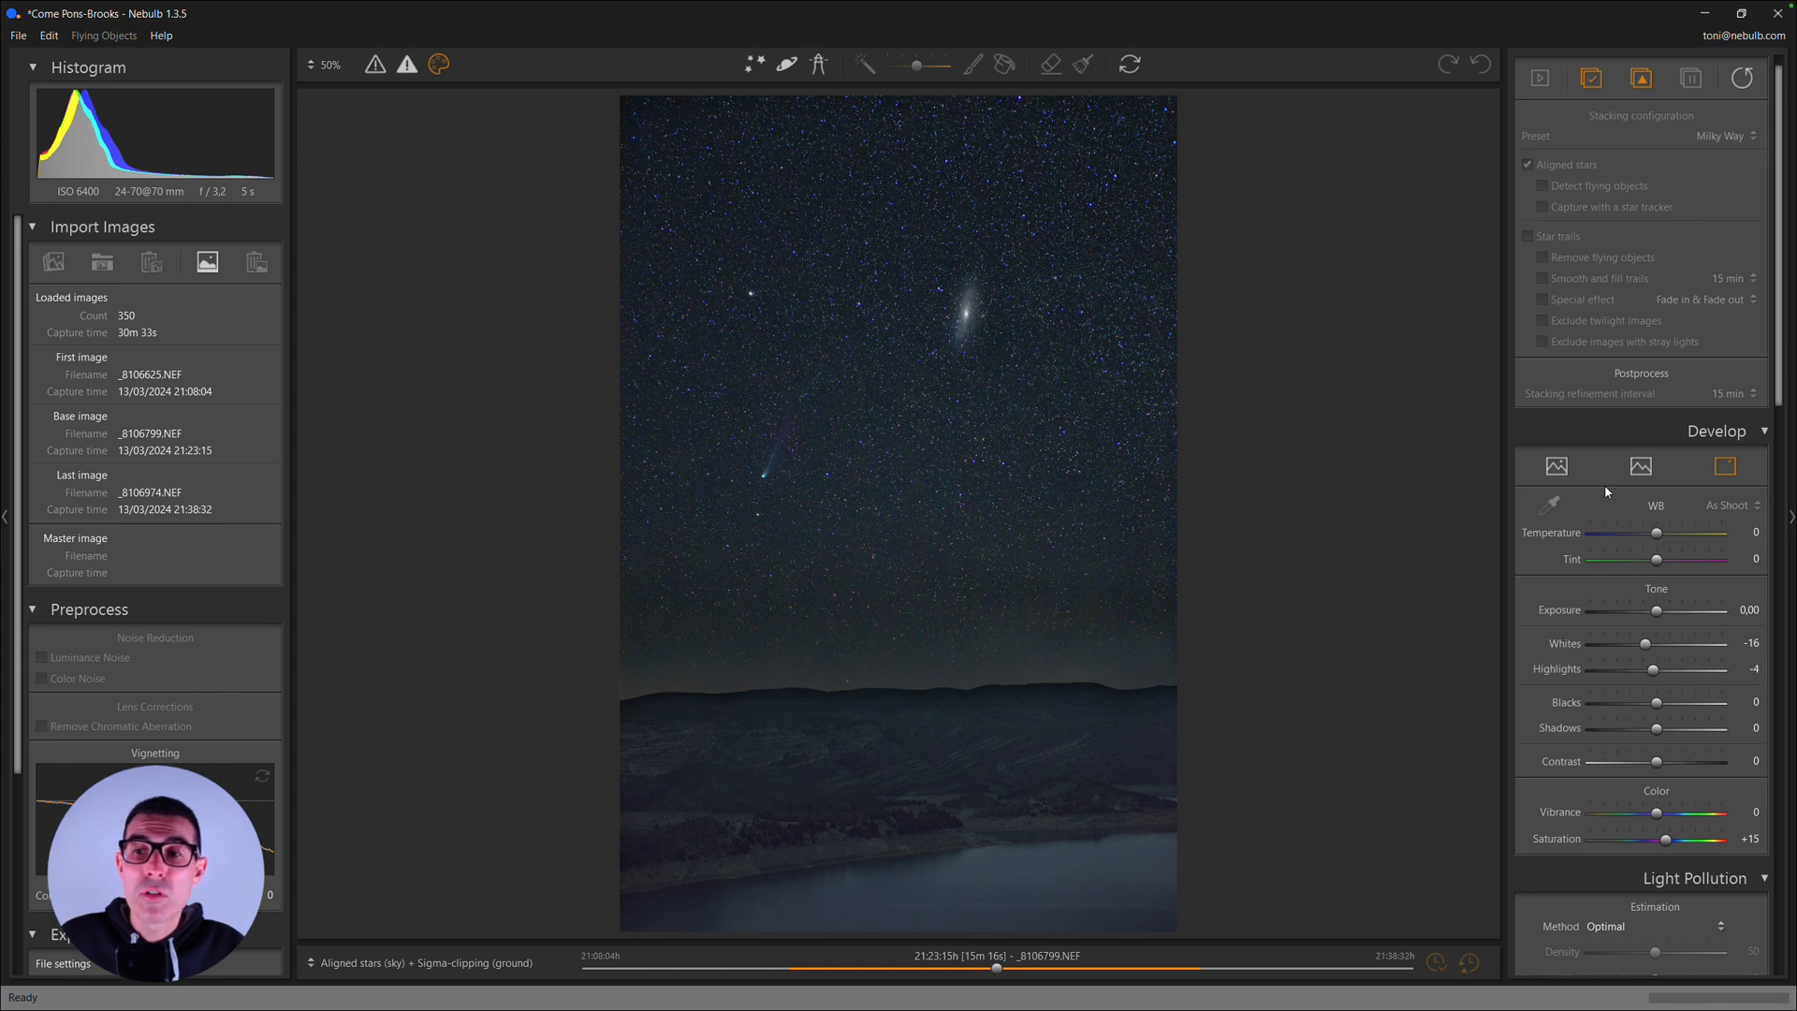
- Set the ground's Highlights and Shadows to -17 each, and the whole image's Contrast to +31
click(1643, 467)
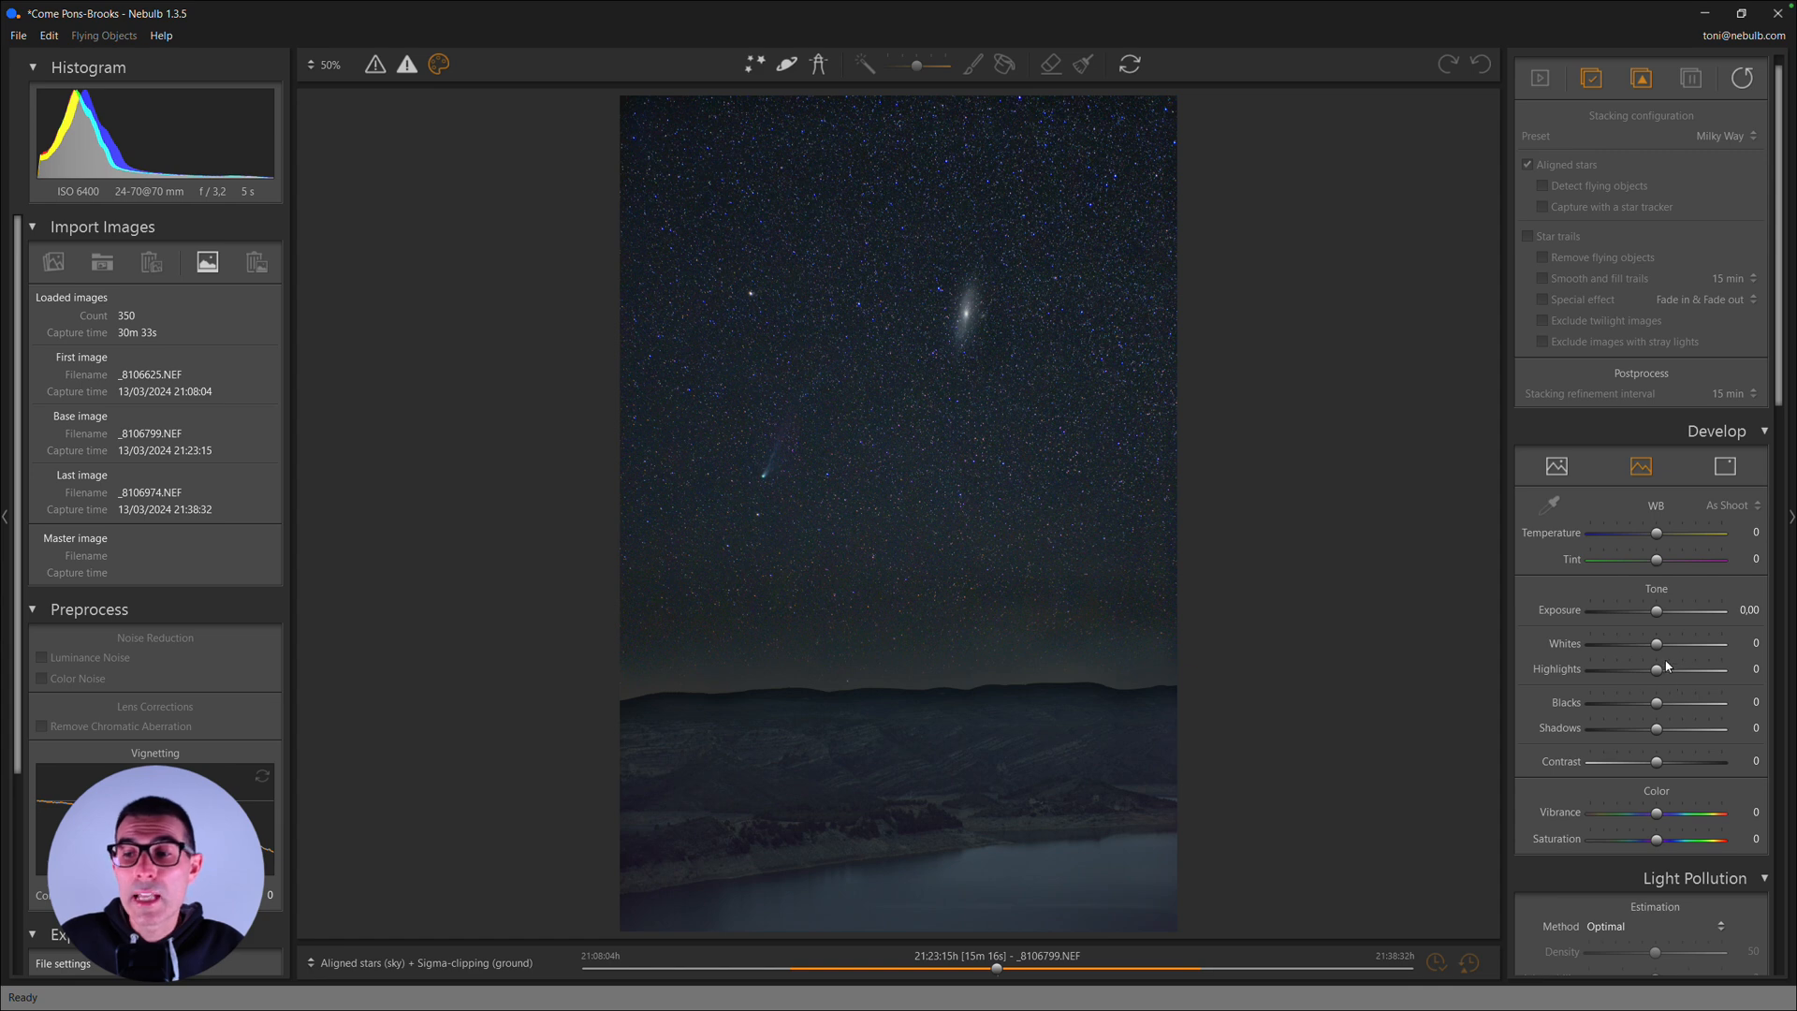
drag(1656, 670, 1644, 671)
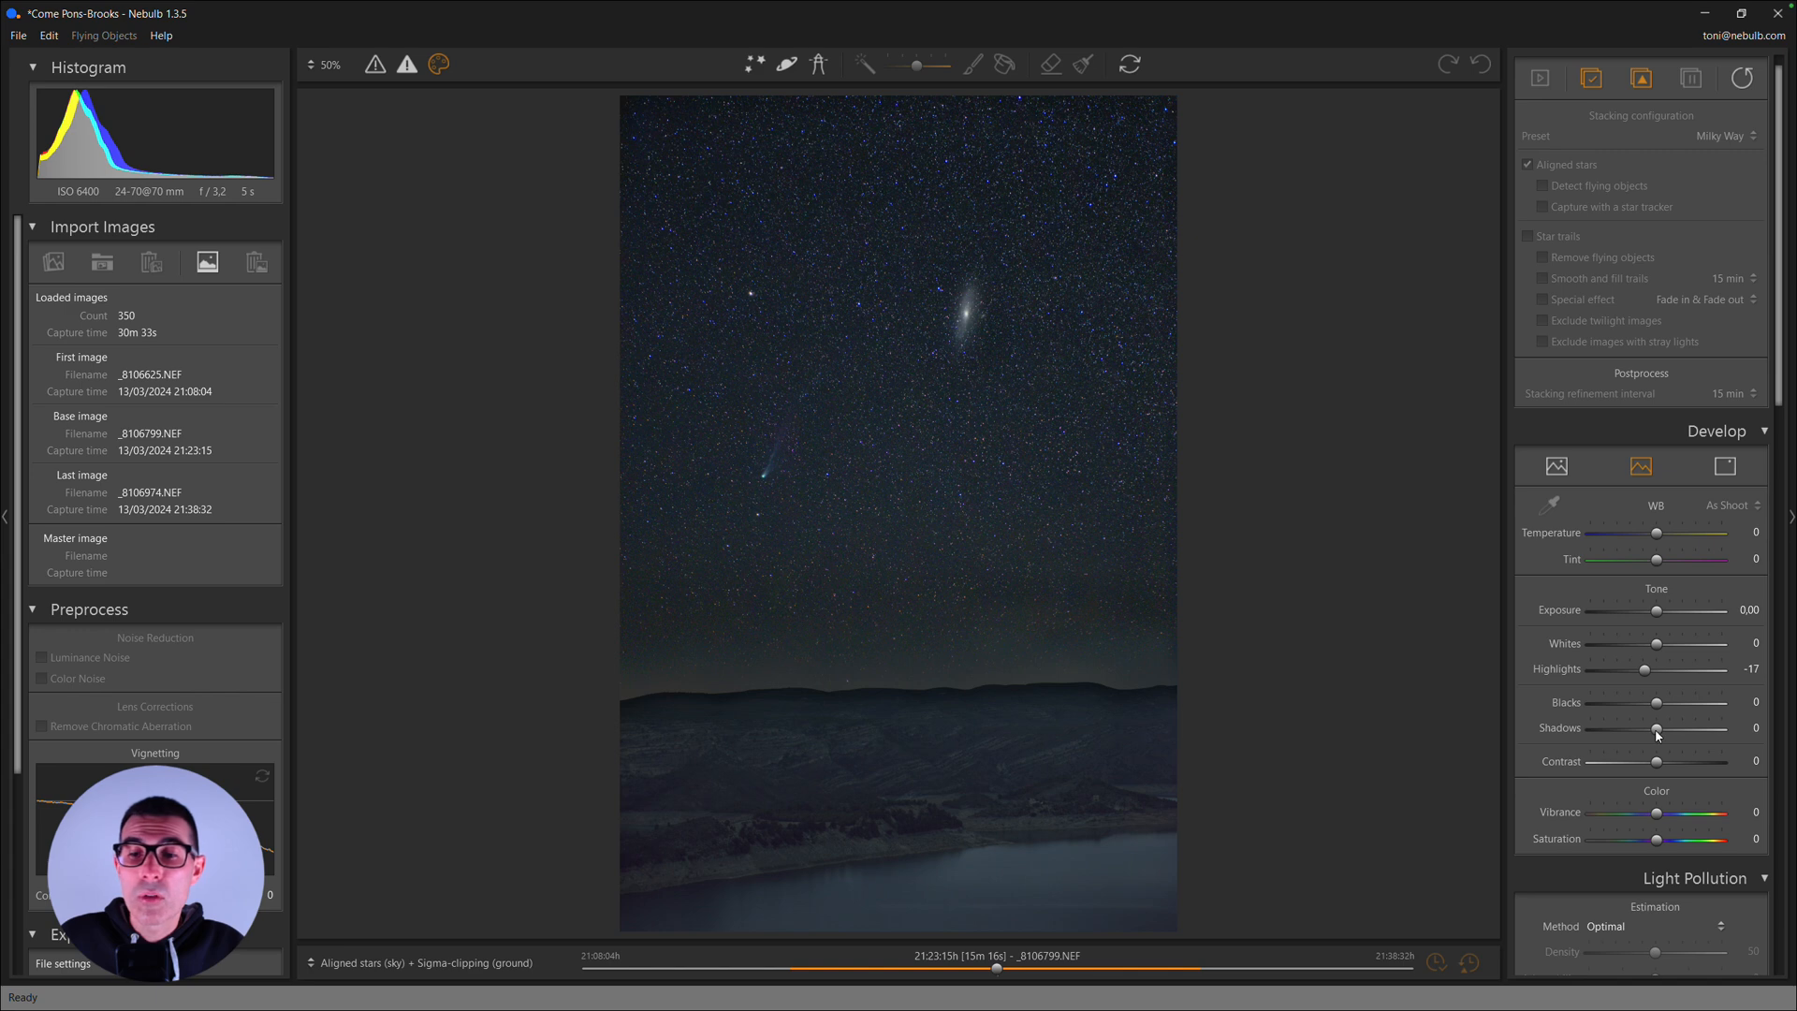
drag(1652, 730, 1645, 730)
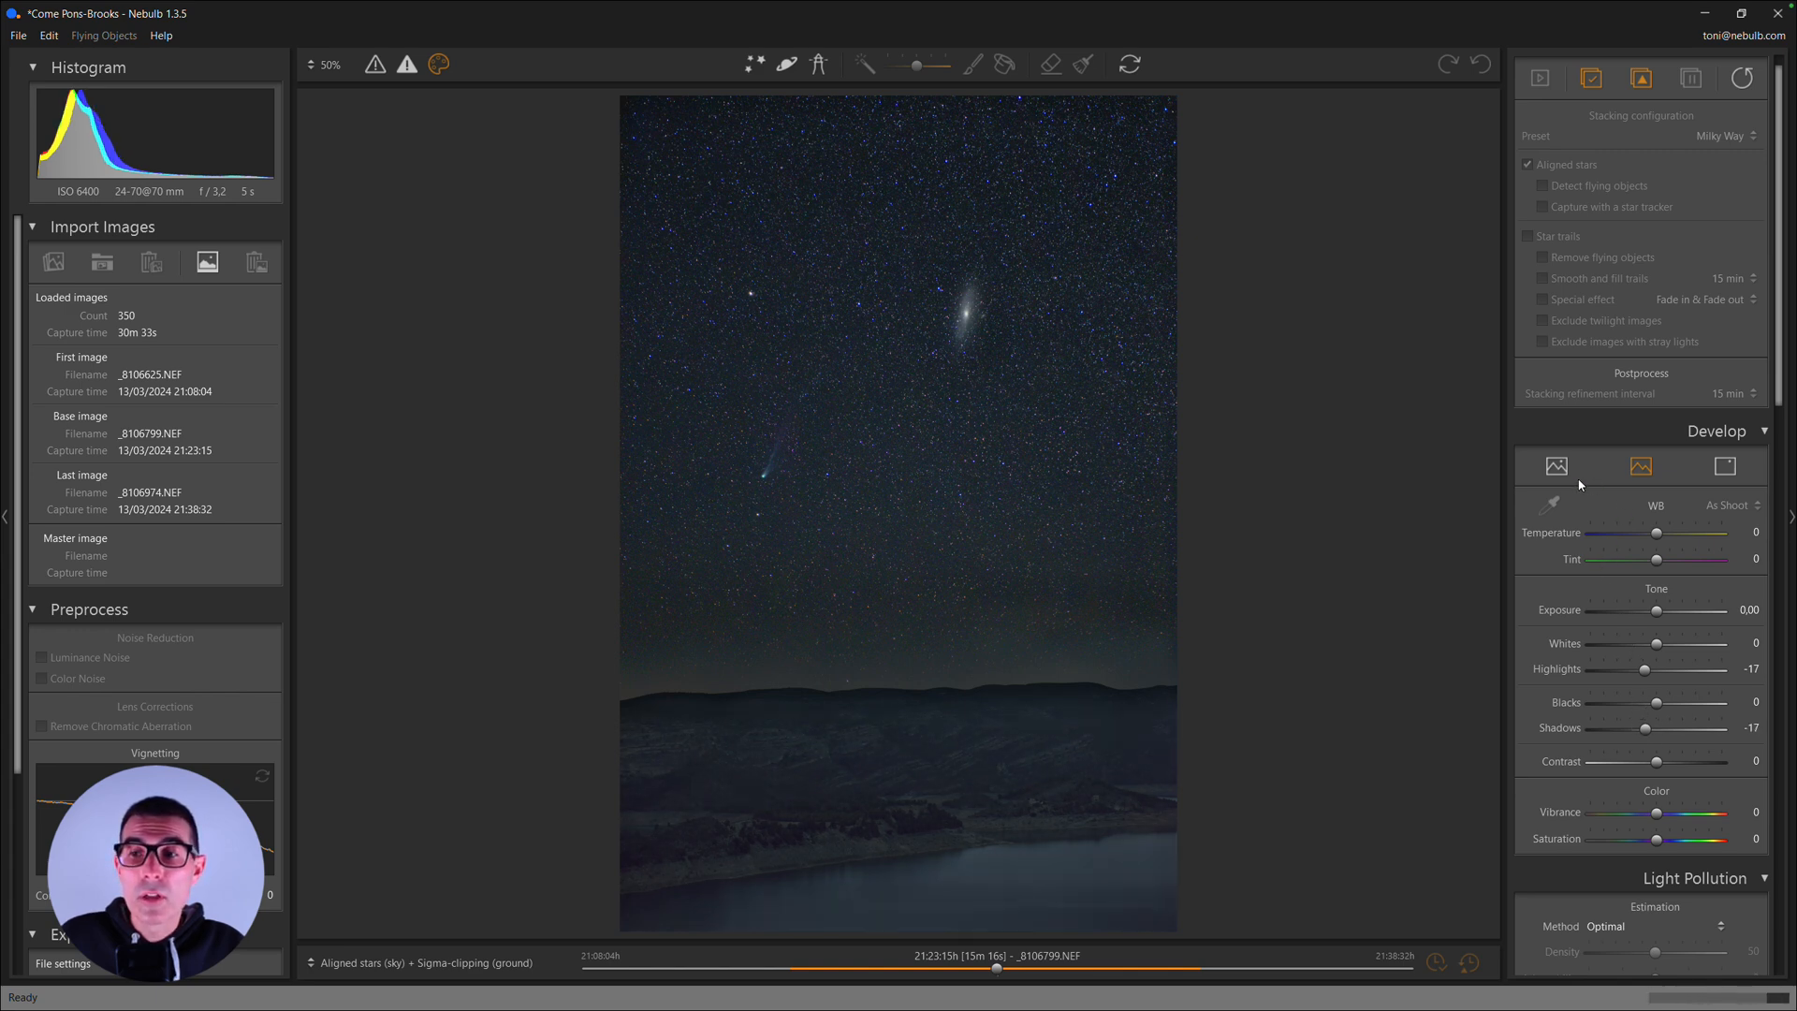
click(1556, 470)
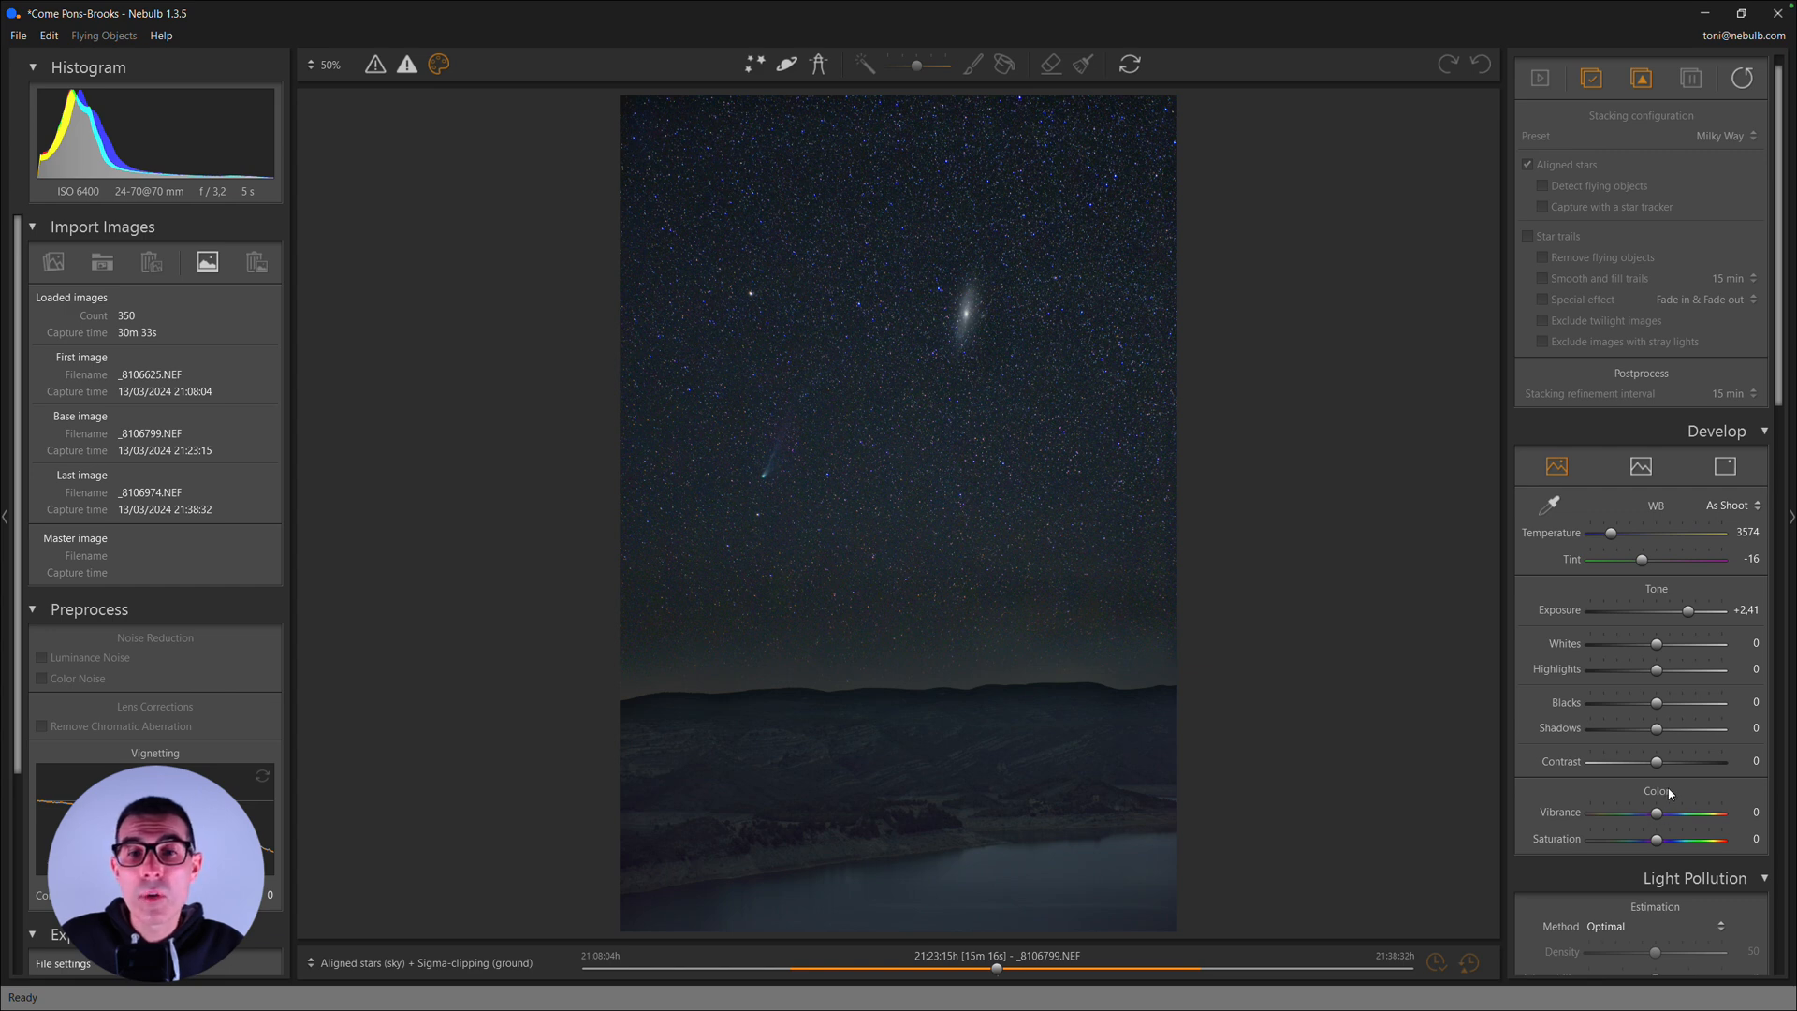
drag(1656, 762, 1676, 764)
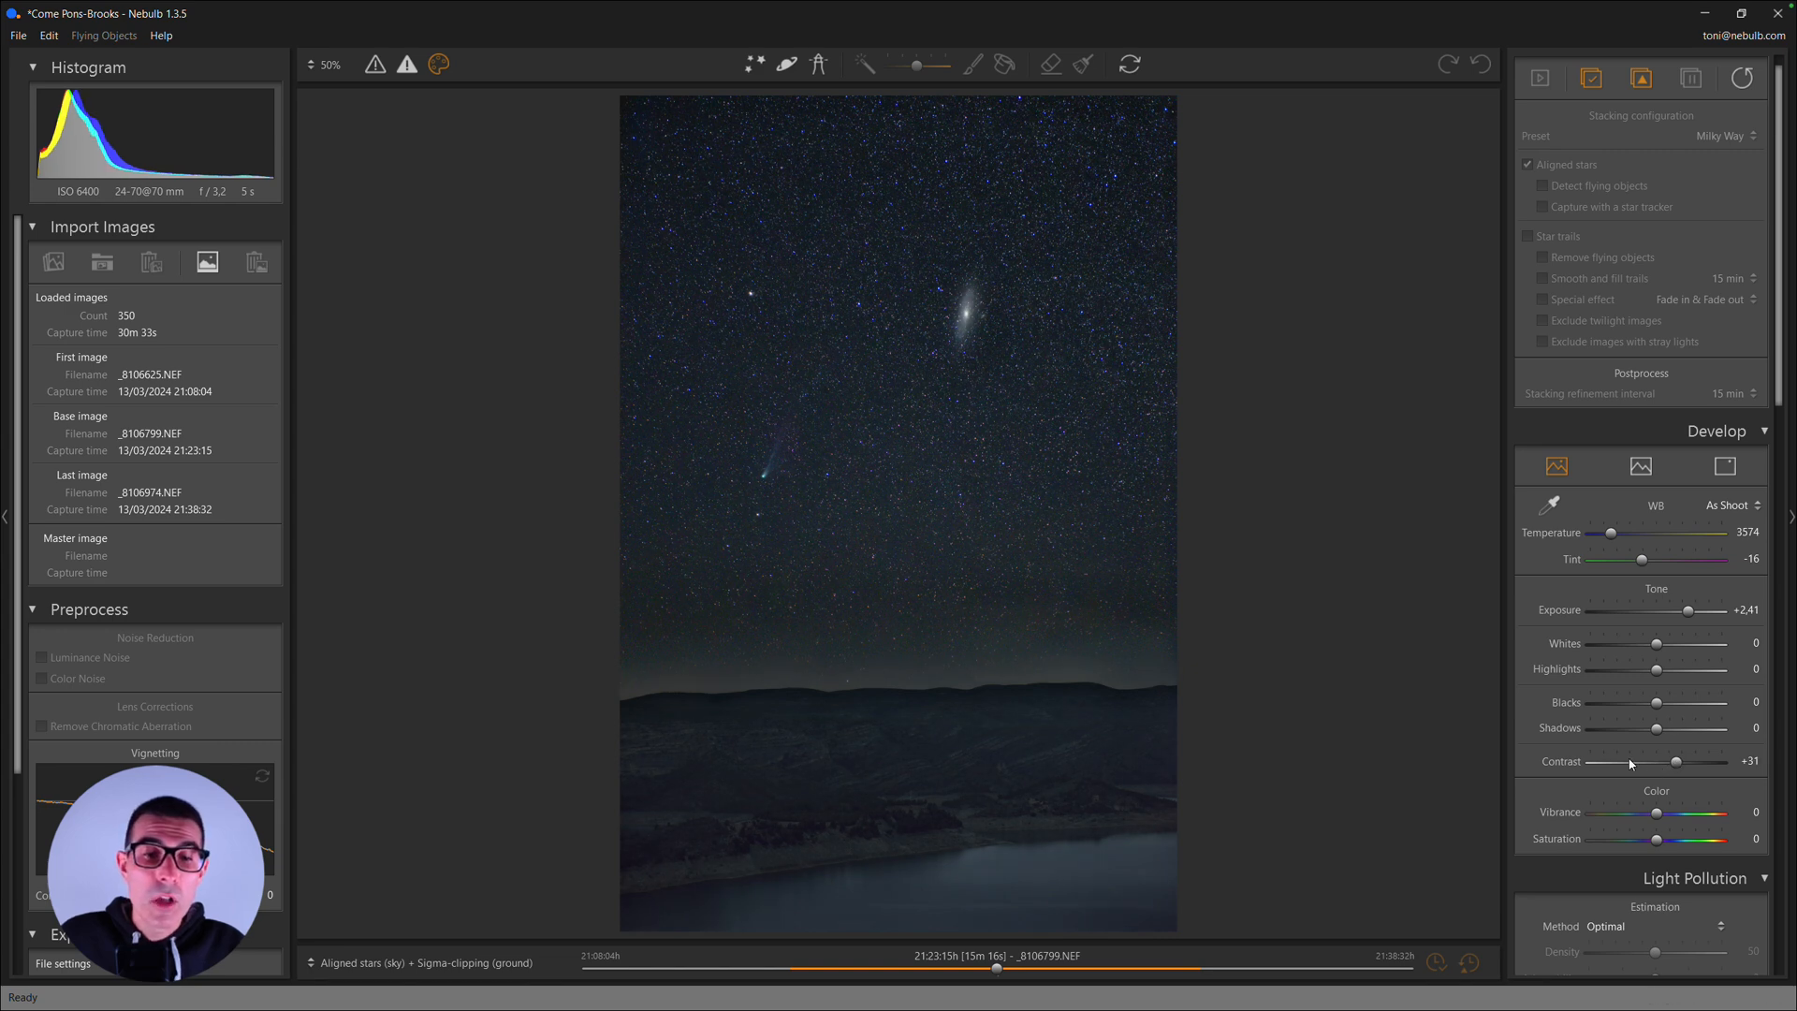
drag(1778, 365, 1780, 748)
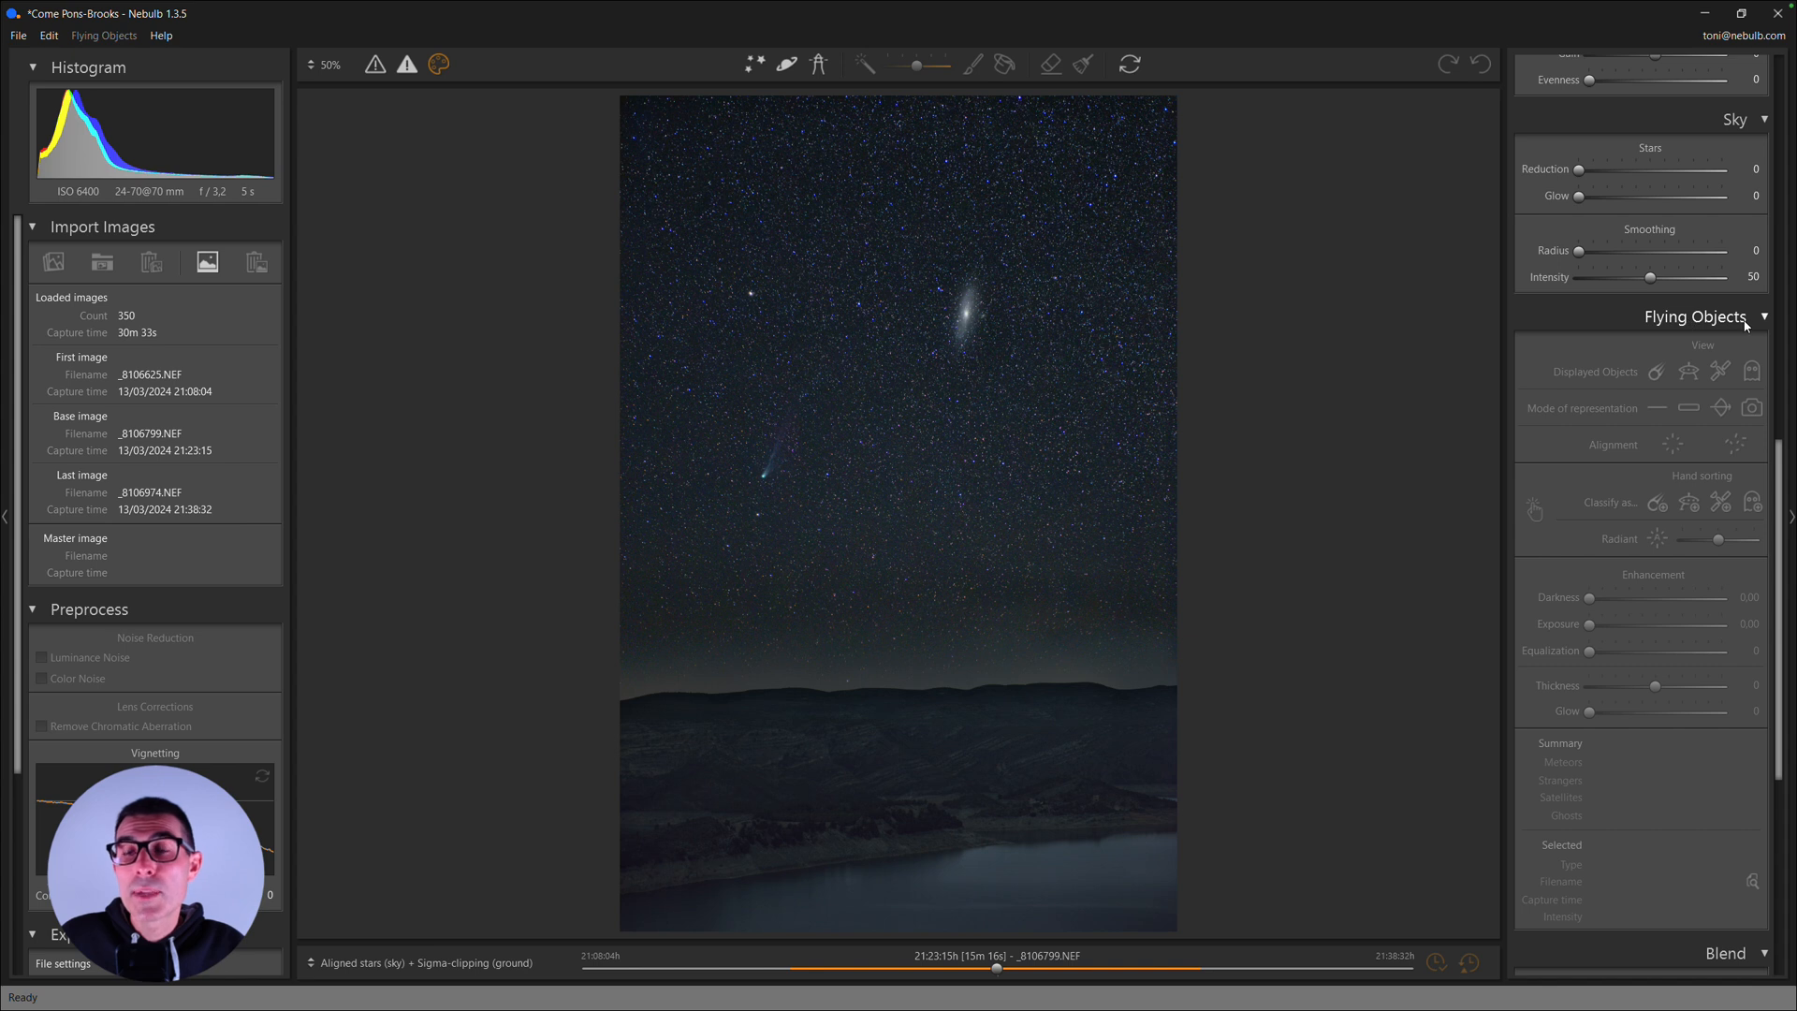
scroll(1648, 243, down, 1)
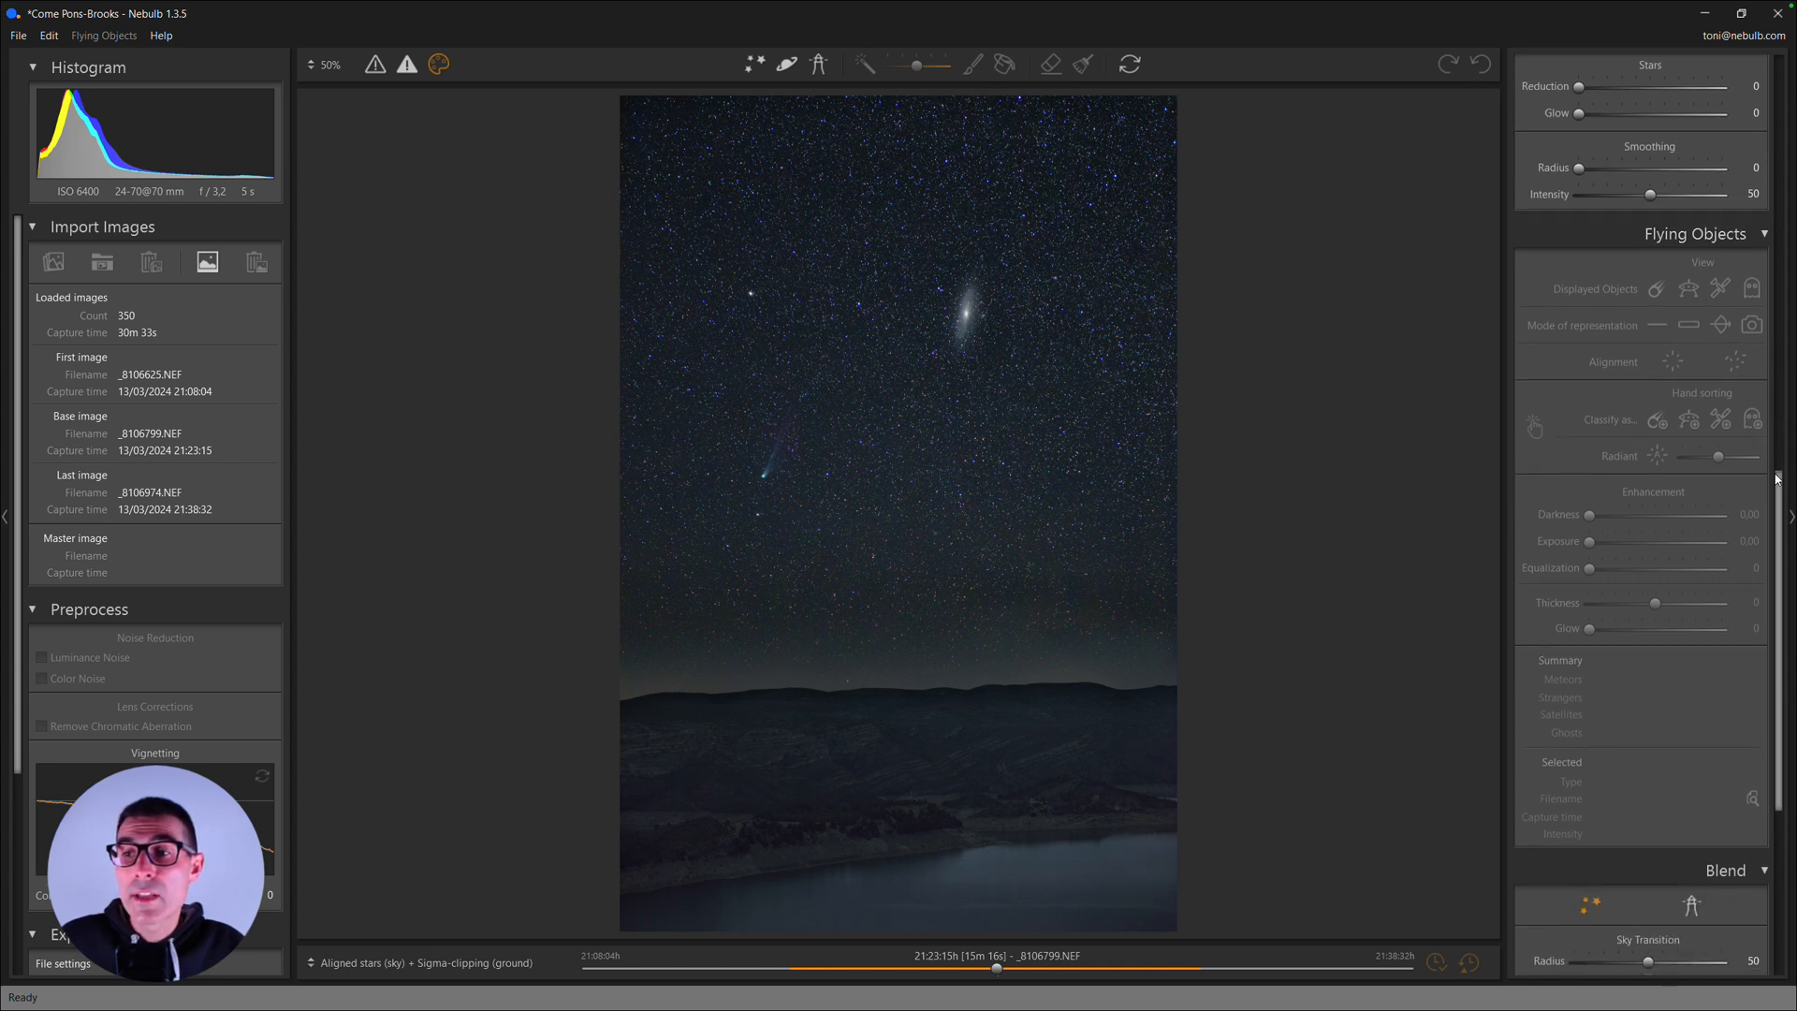
drag(1781, 498, 1790, 219)
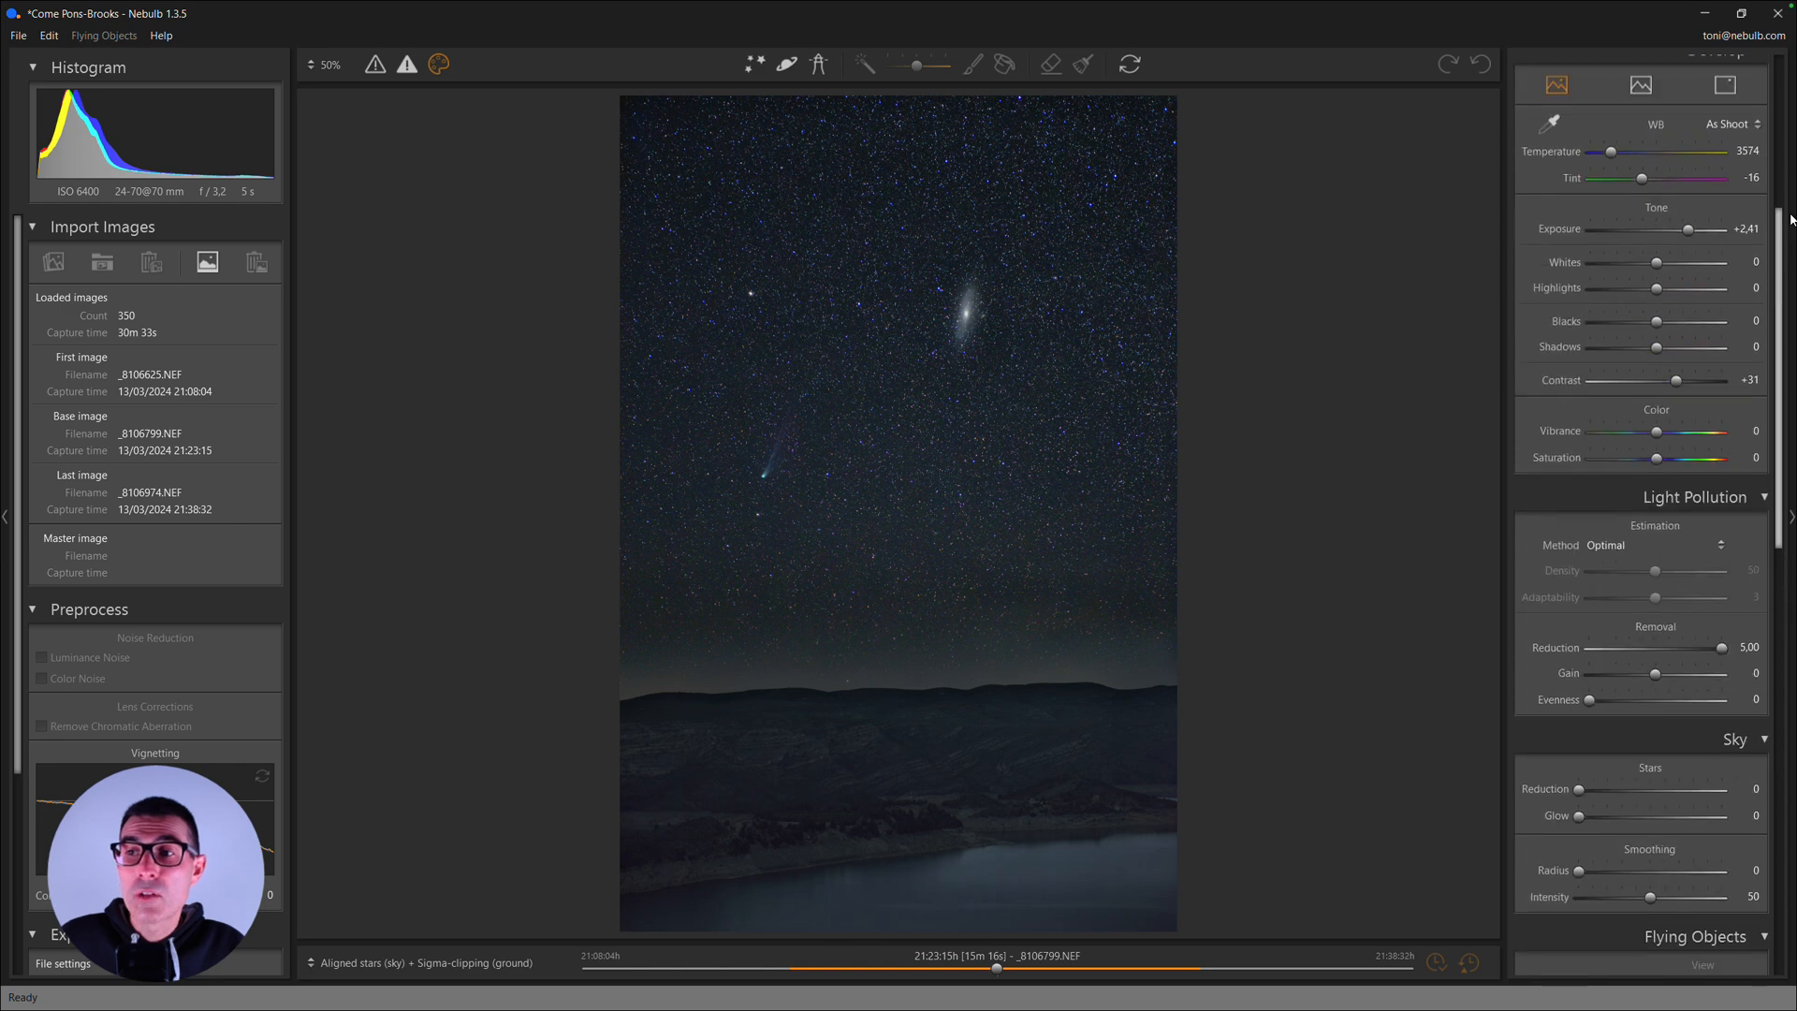
scroll(1627, 165, up, 4)
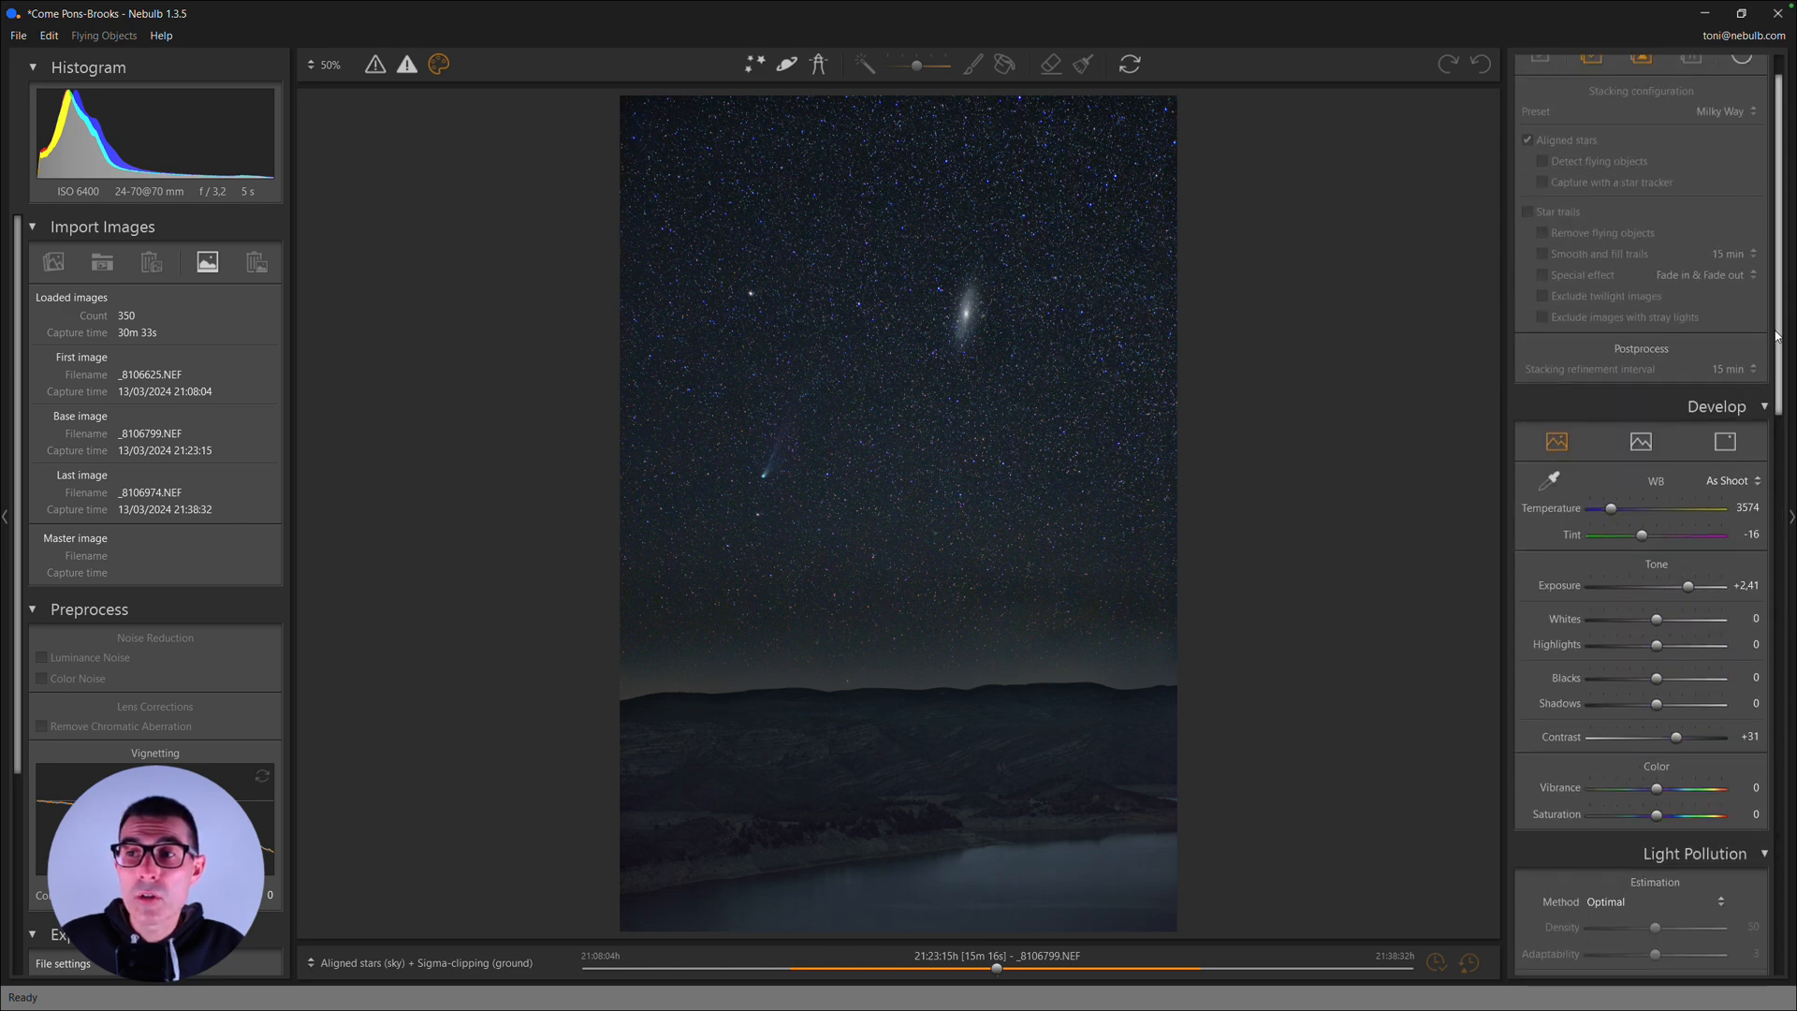
- Collapse the Flying Objects section and inspect the transition between sky and ground along the horizon
scroll(1674, 386, down, 10)
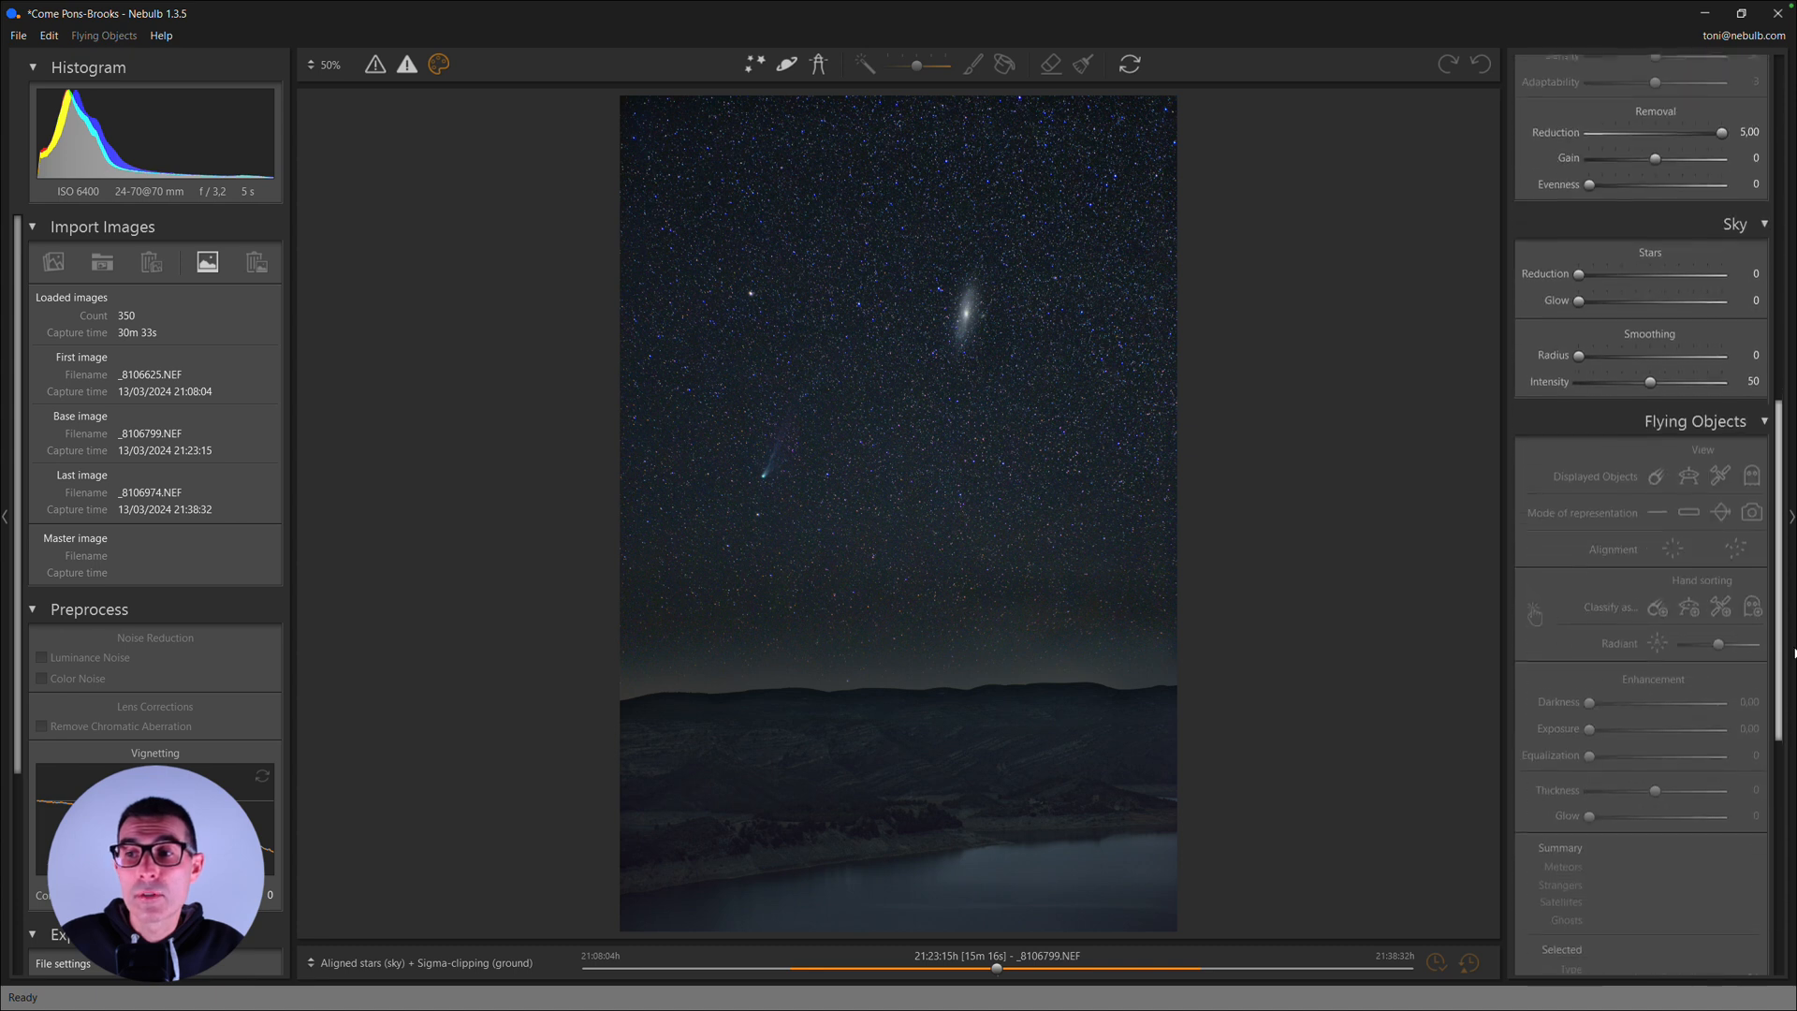
click(1684, 421)
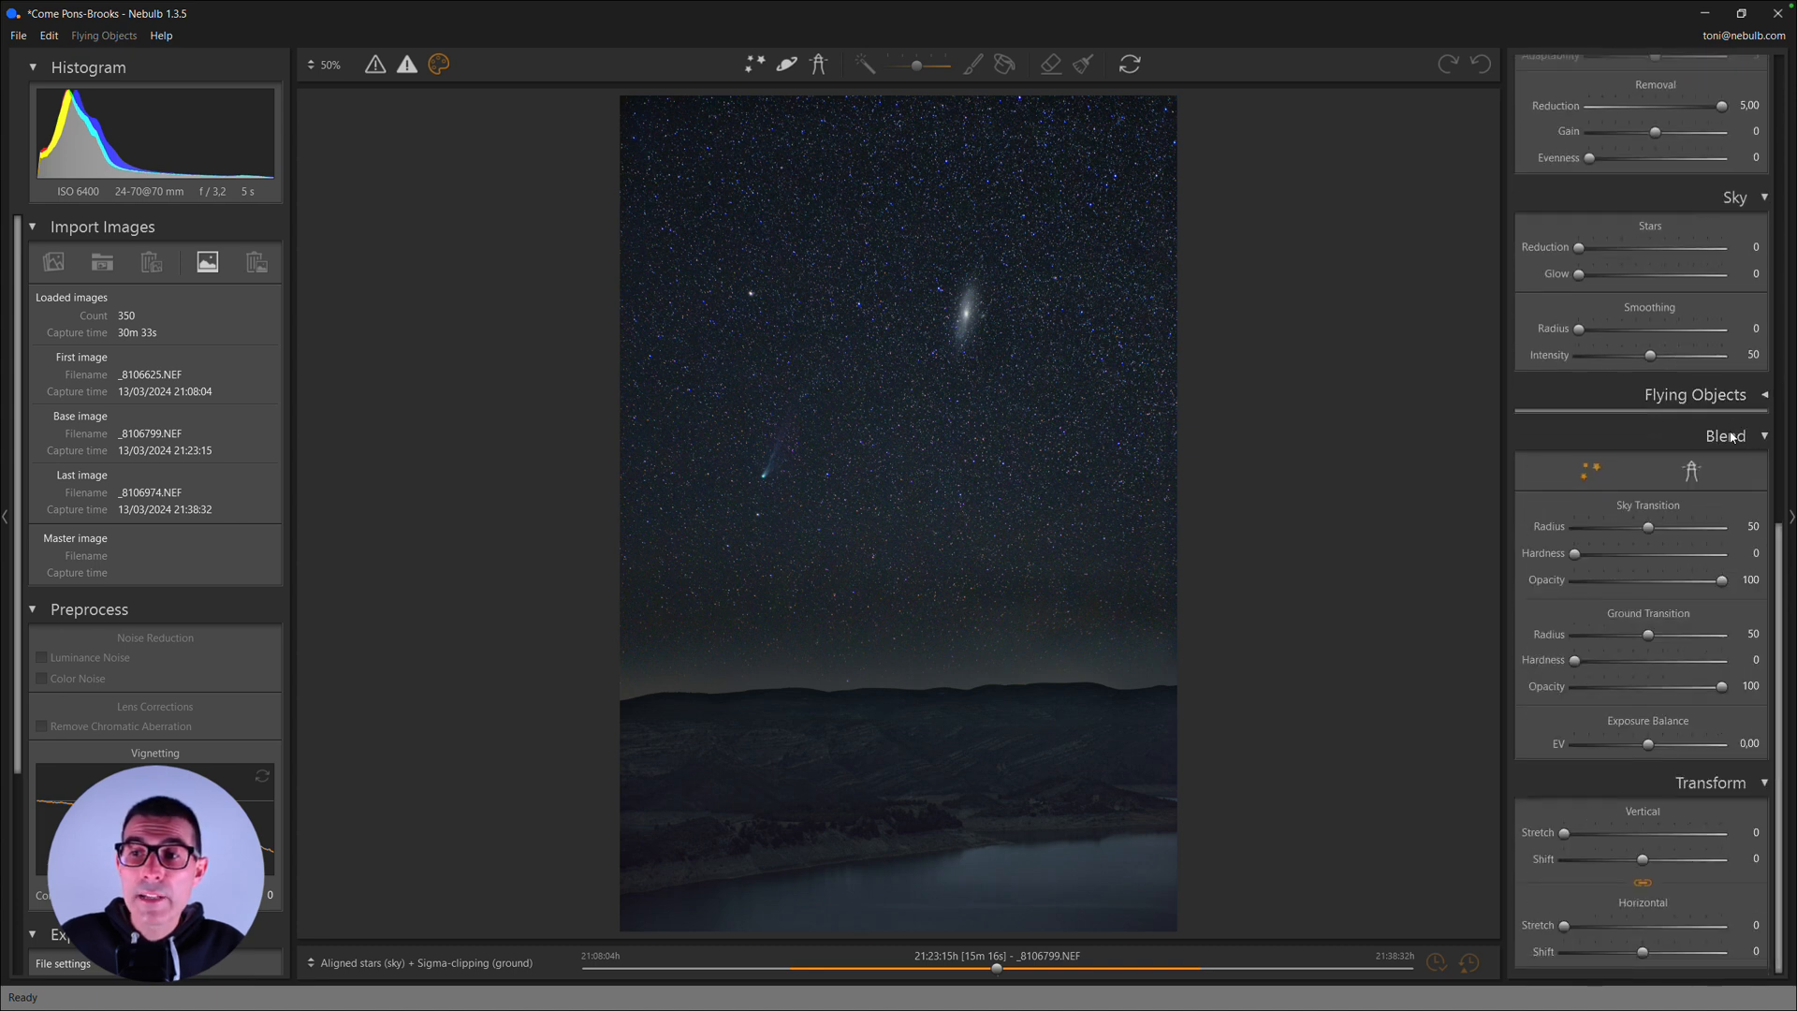
scroll(1571, 683, up, 3)
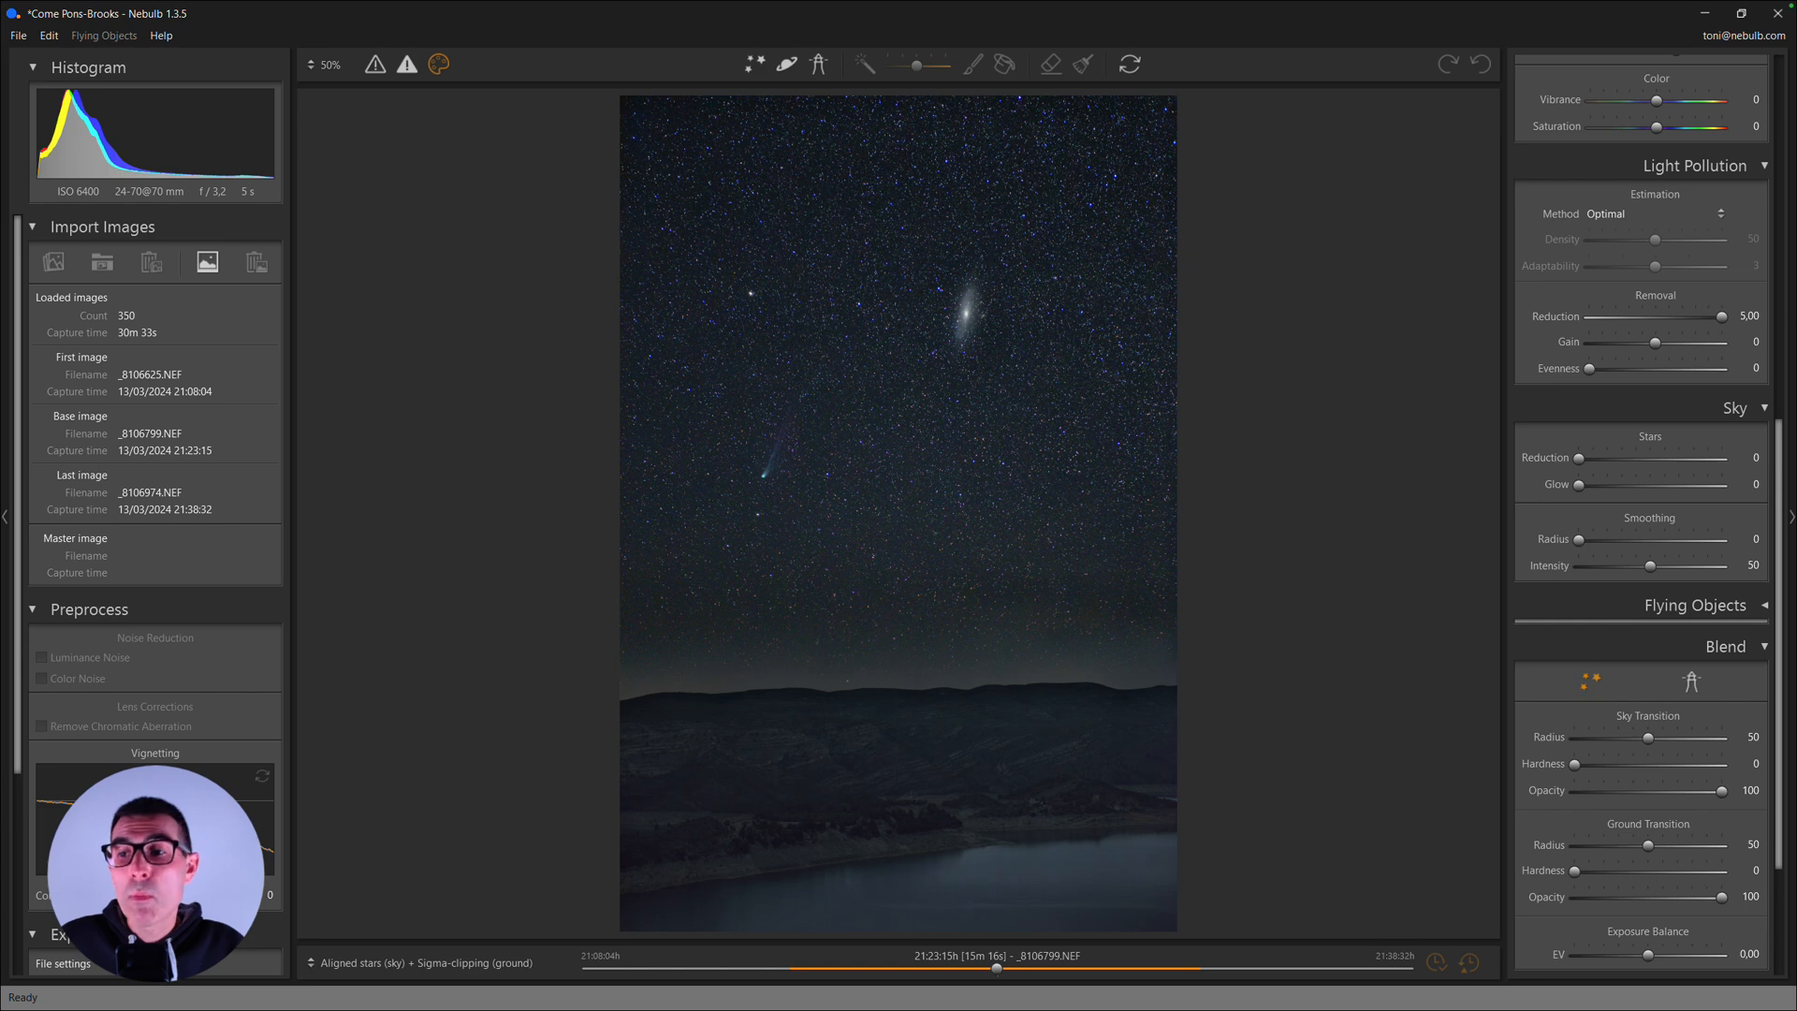
scroll(1630, 696, down, 1)
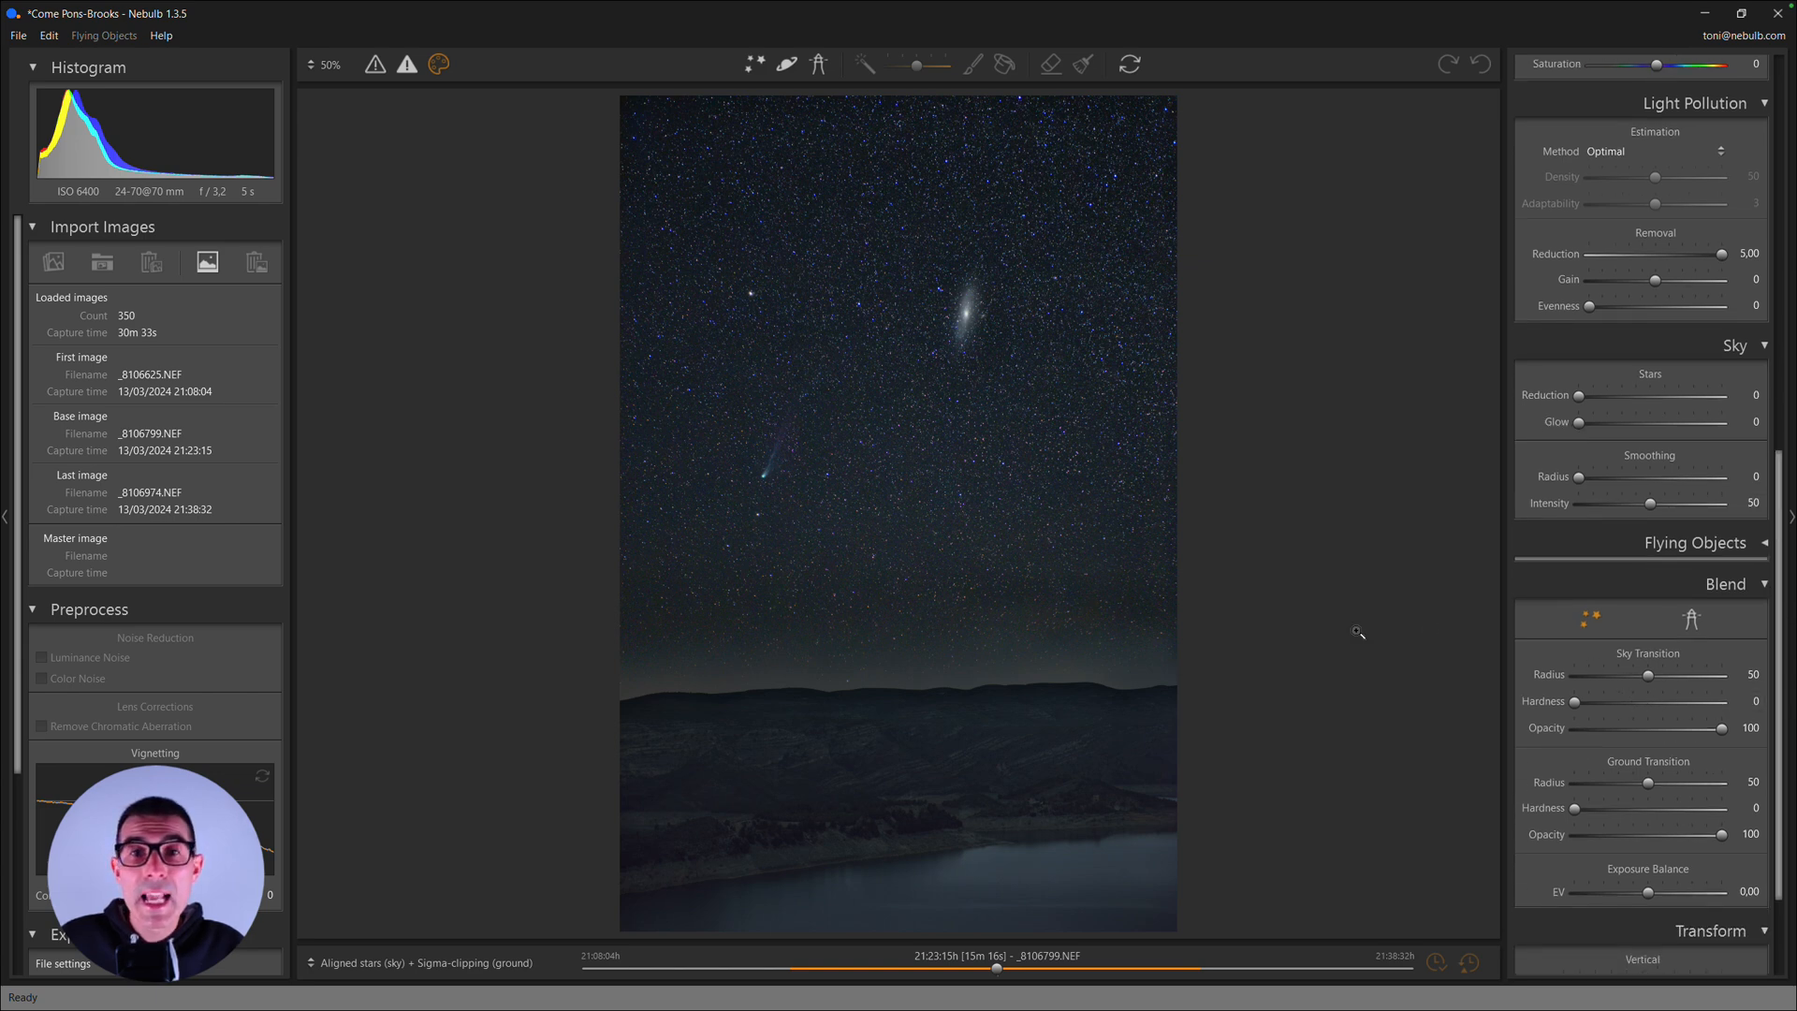
click(947, 694)
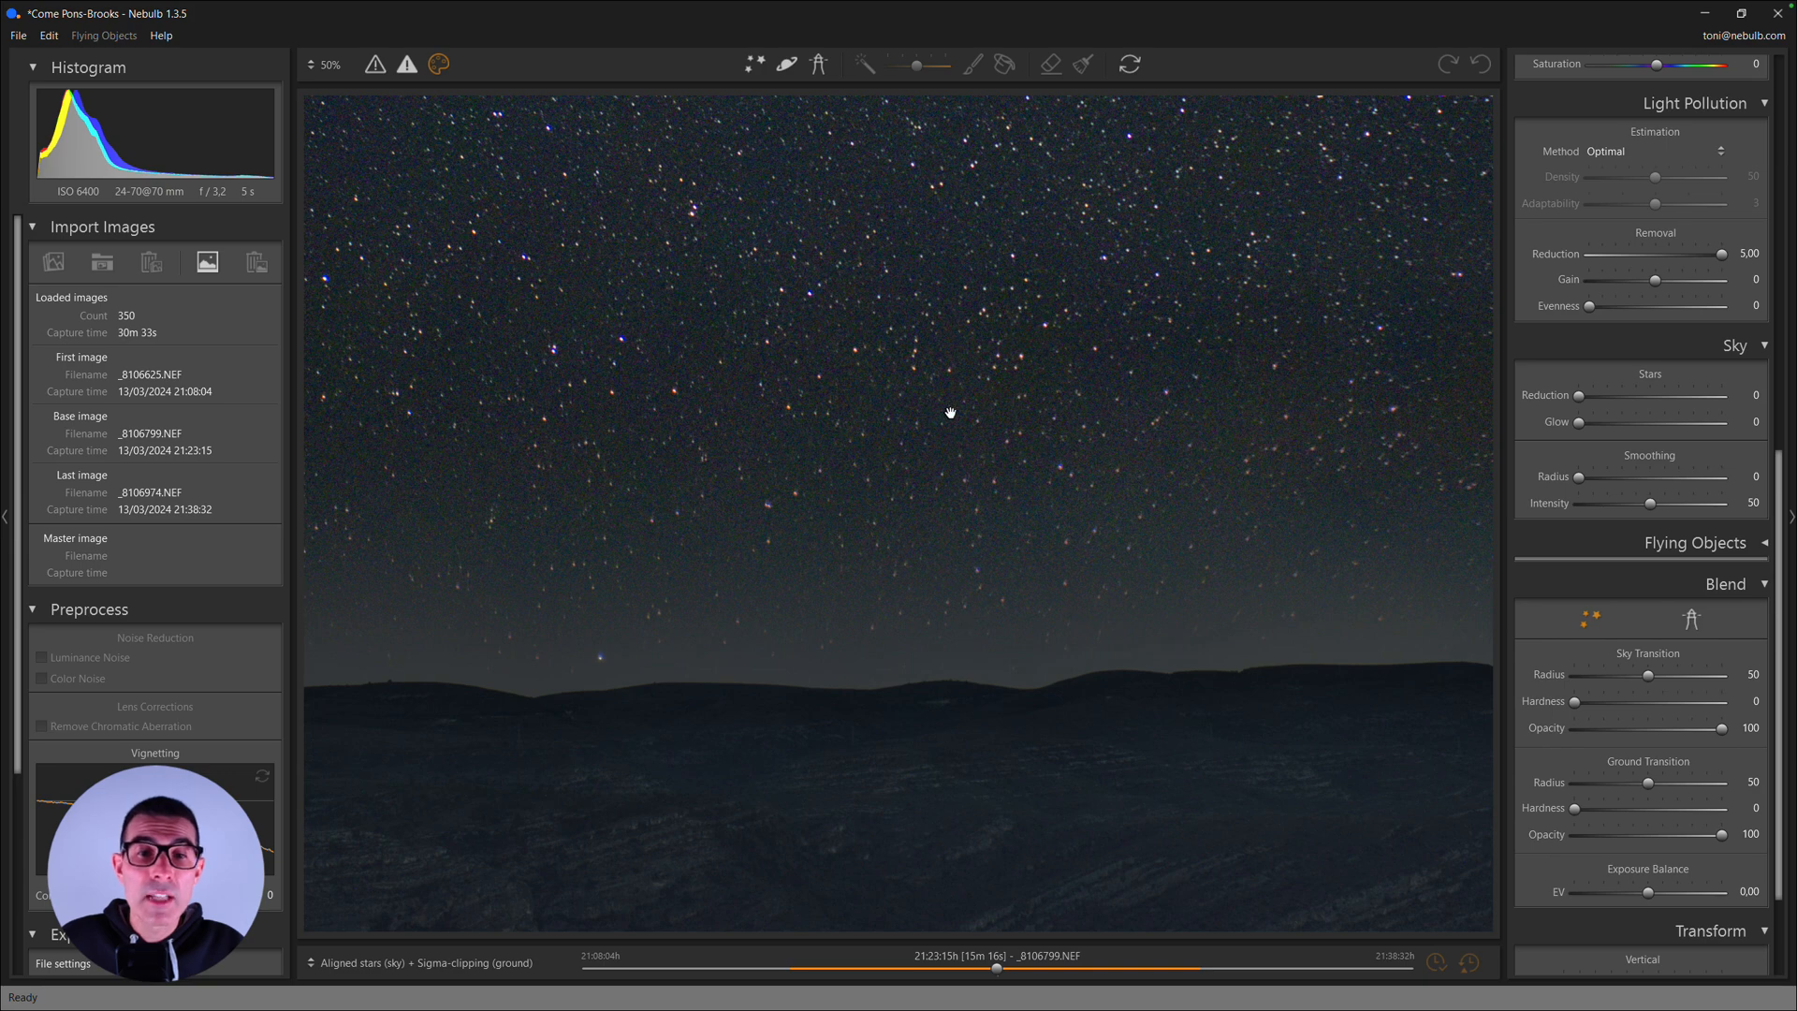
click(1007, 676)
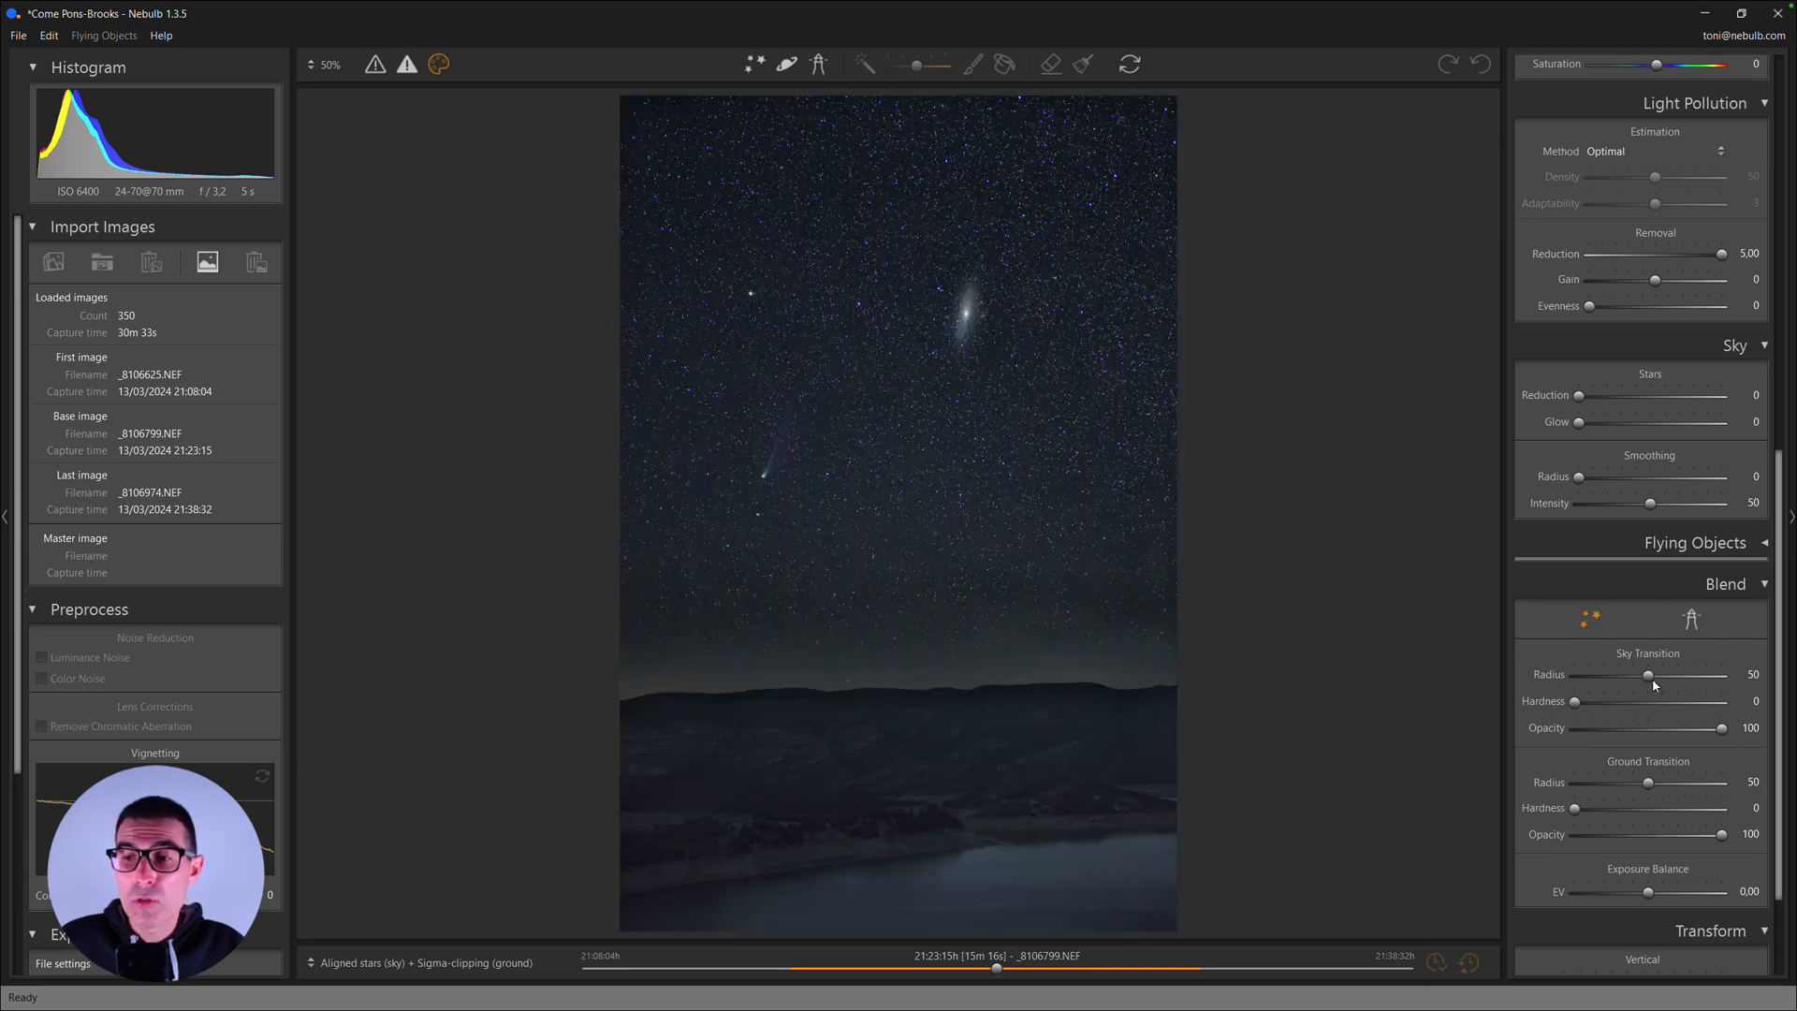
- Set the blend's sky transition Radius to 87, and the ground transition Radius to 80 and Hardness to 7
drag(1650, 682, 1704, 678)
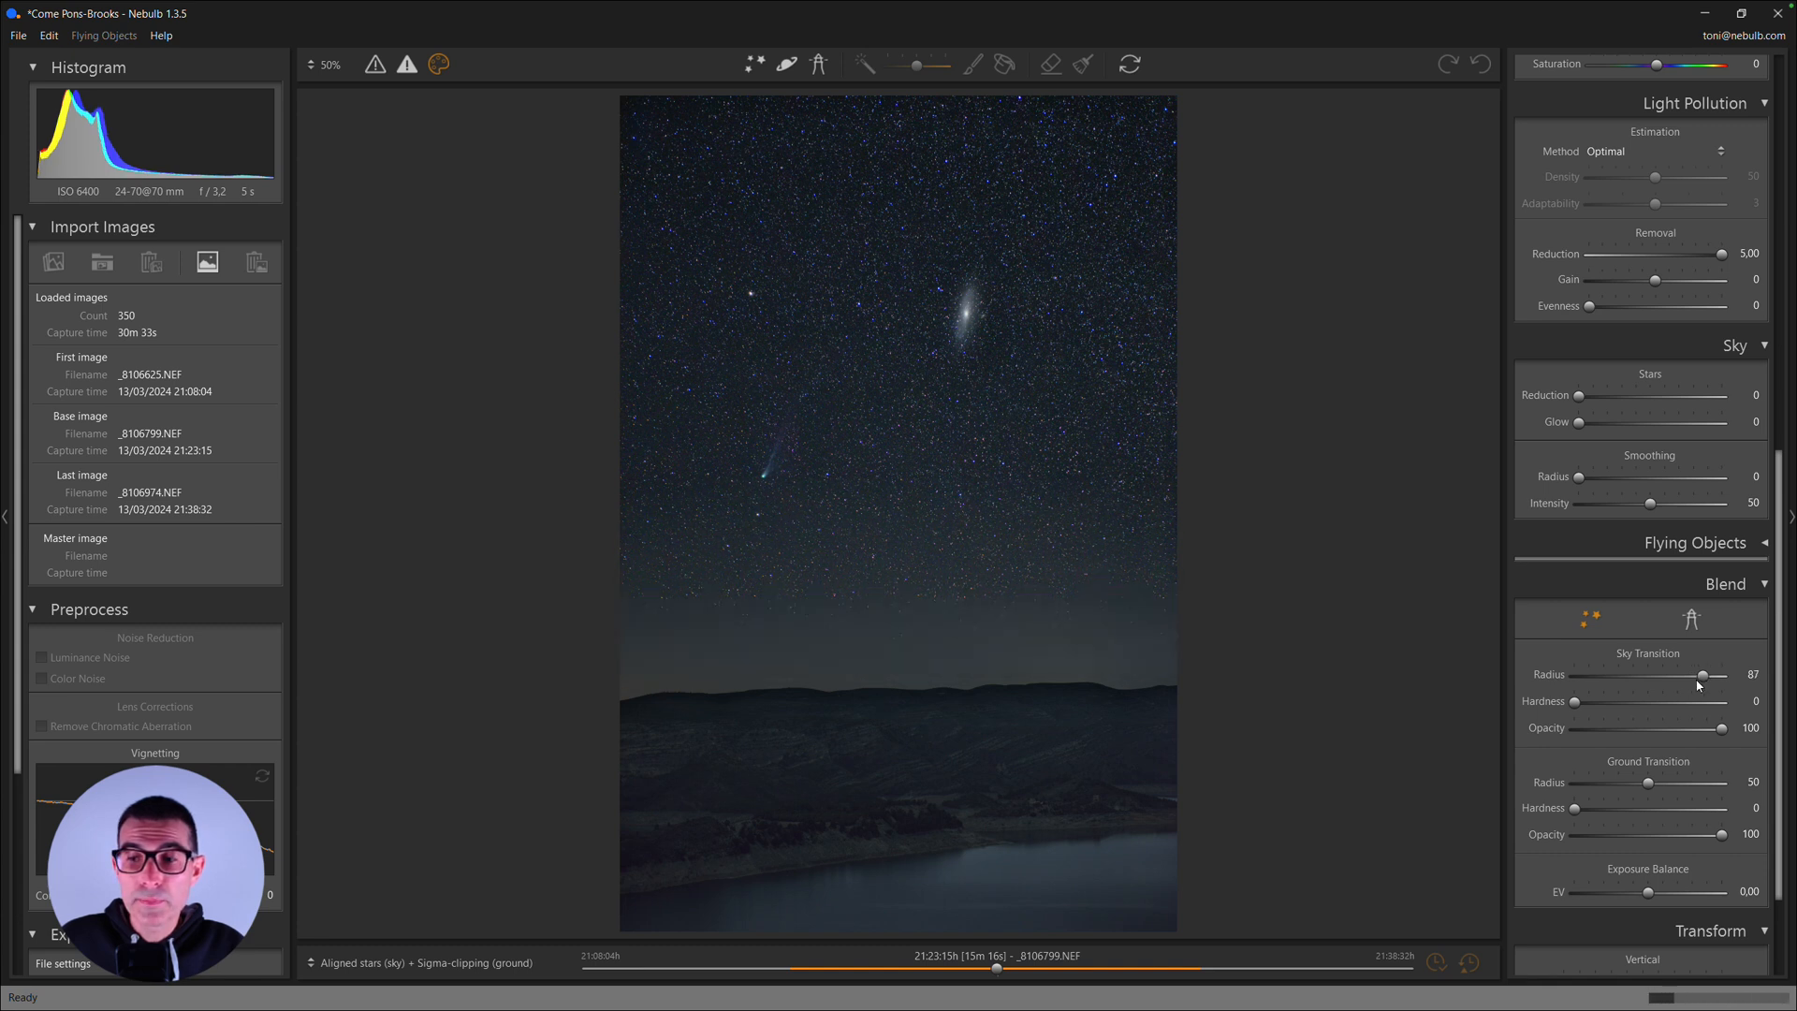
drag(1648, 782, 1694, 785)
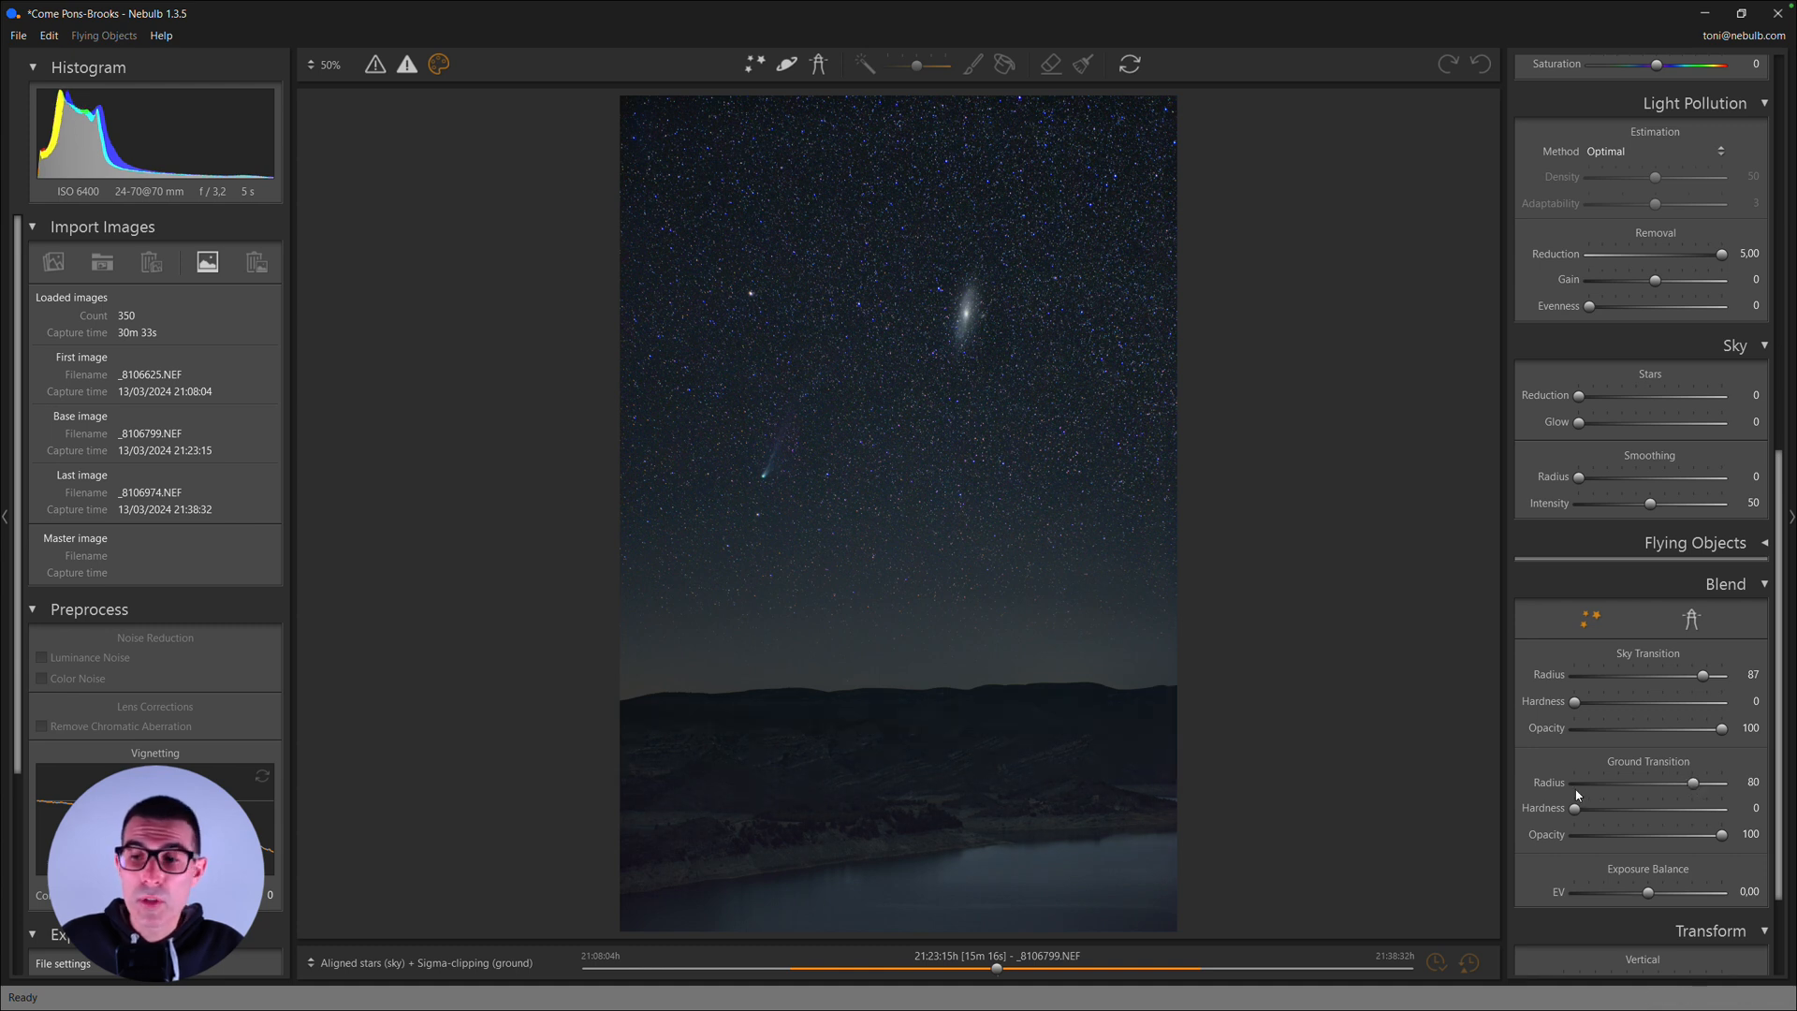
drag(1576, 809, 1601, 811)
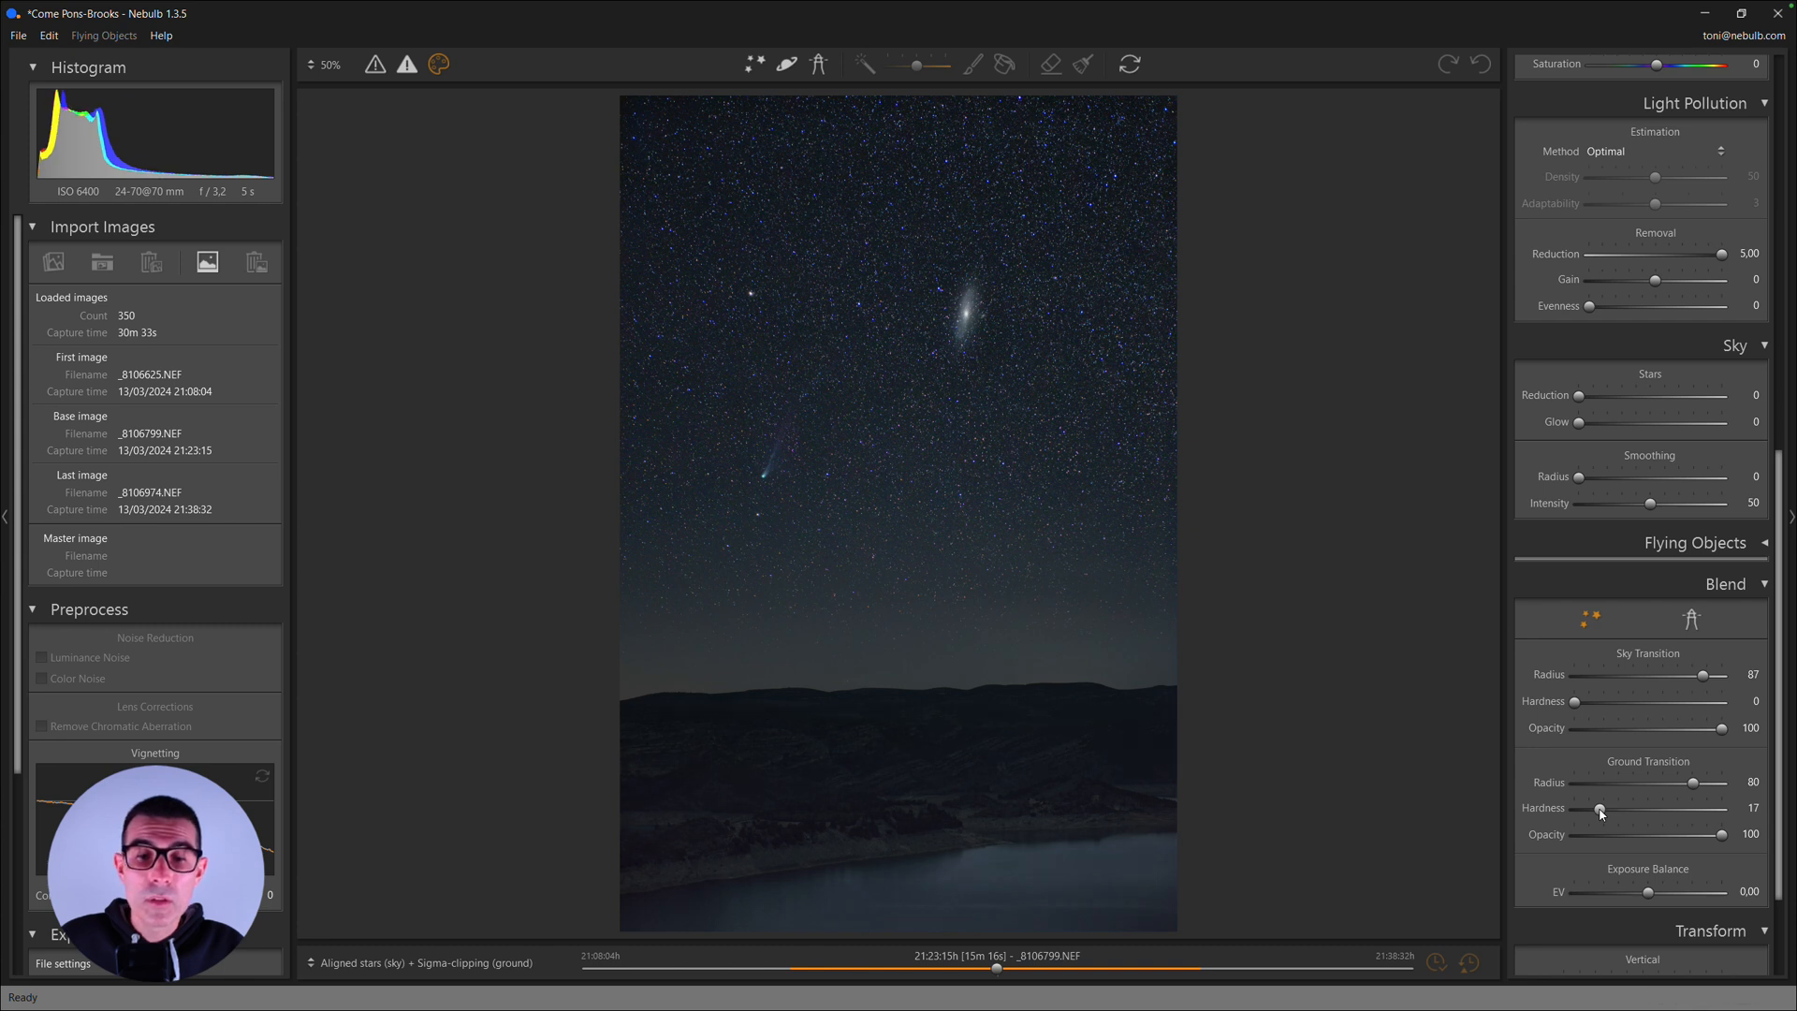
drag(1600, 810, 1585, 810)
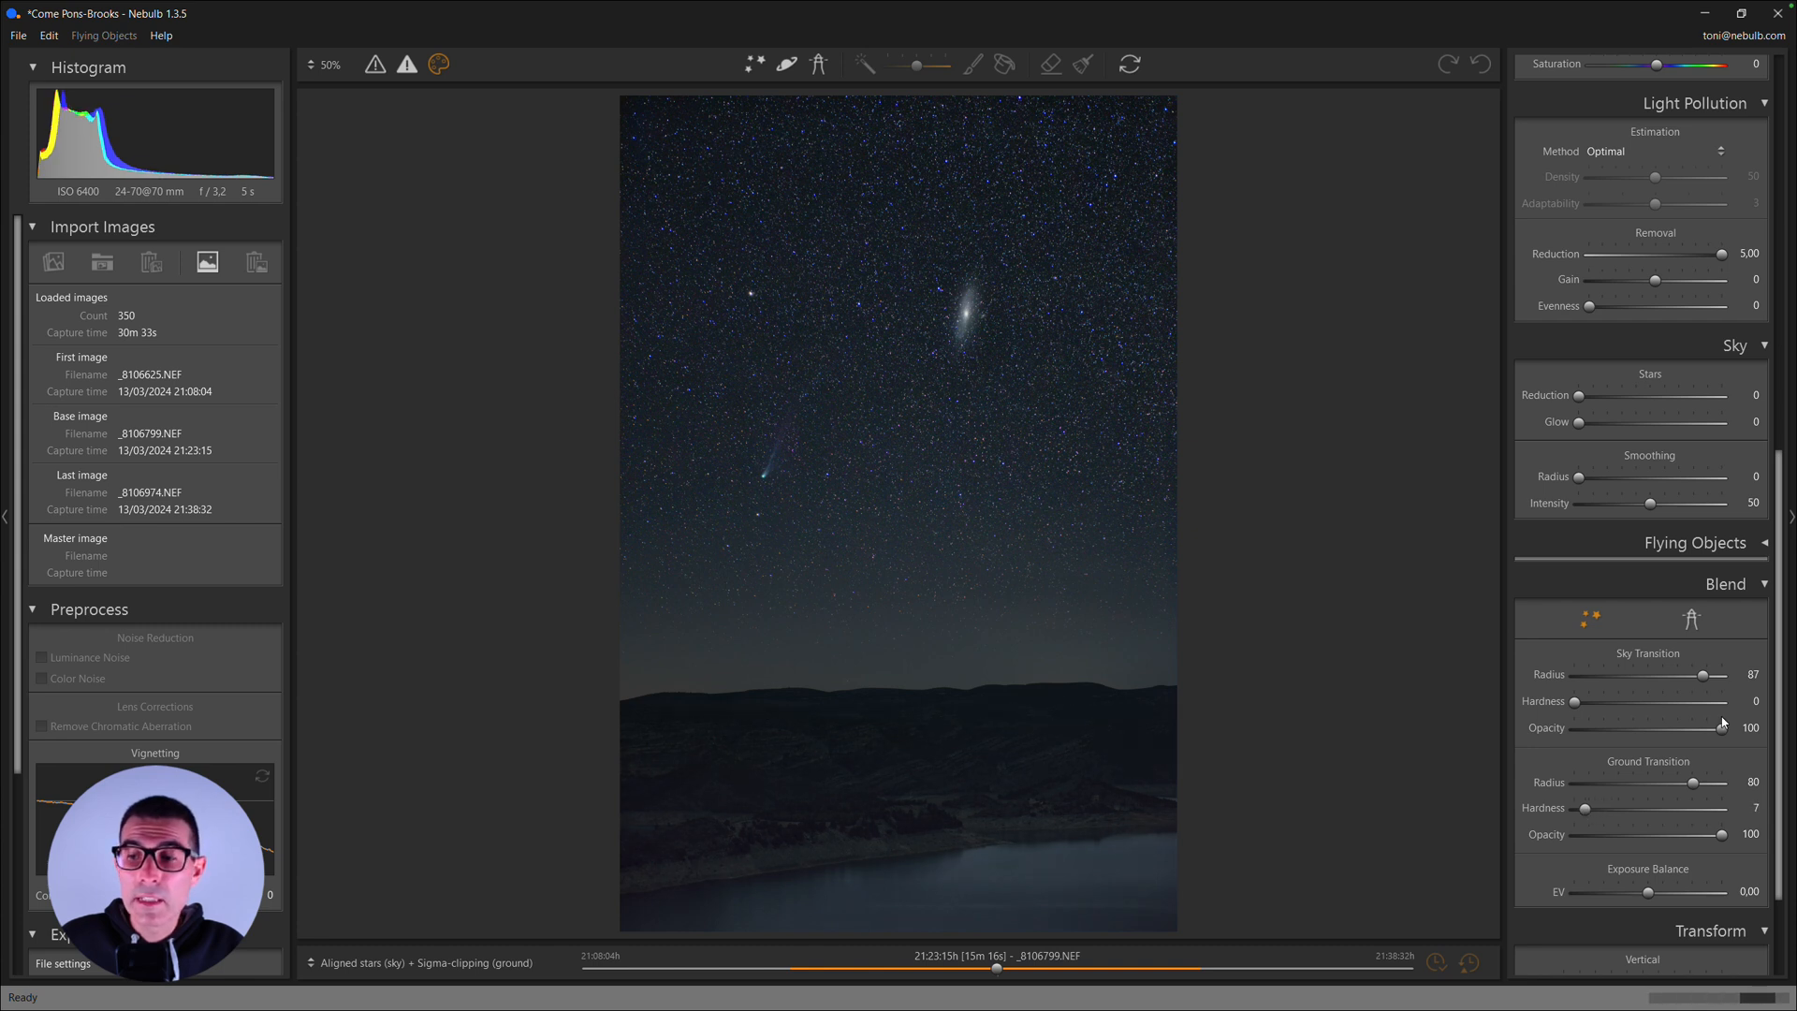
- Set the sky transition Opacity to 79, the Exposure Balance to -0,13 EV and the sky transition Radius to 100
drag(1722, 730, 1691, 731)
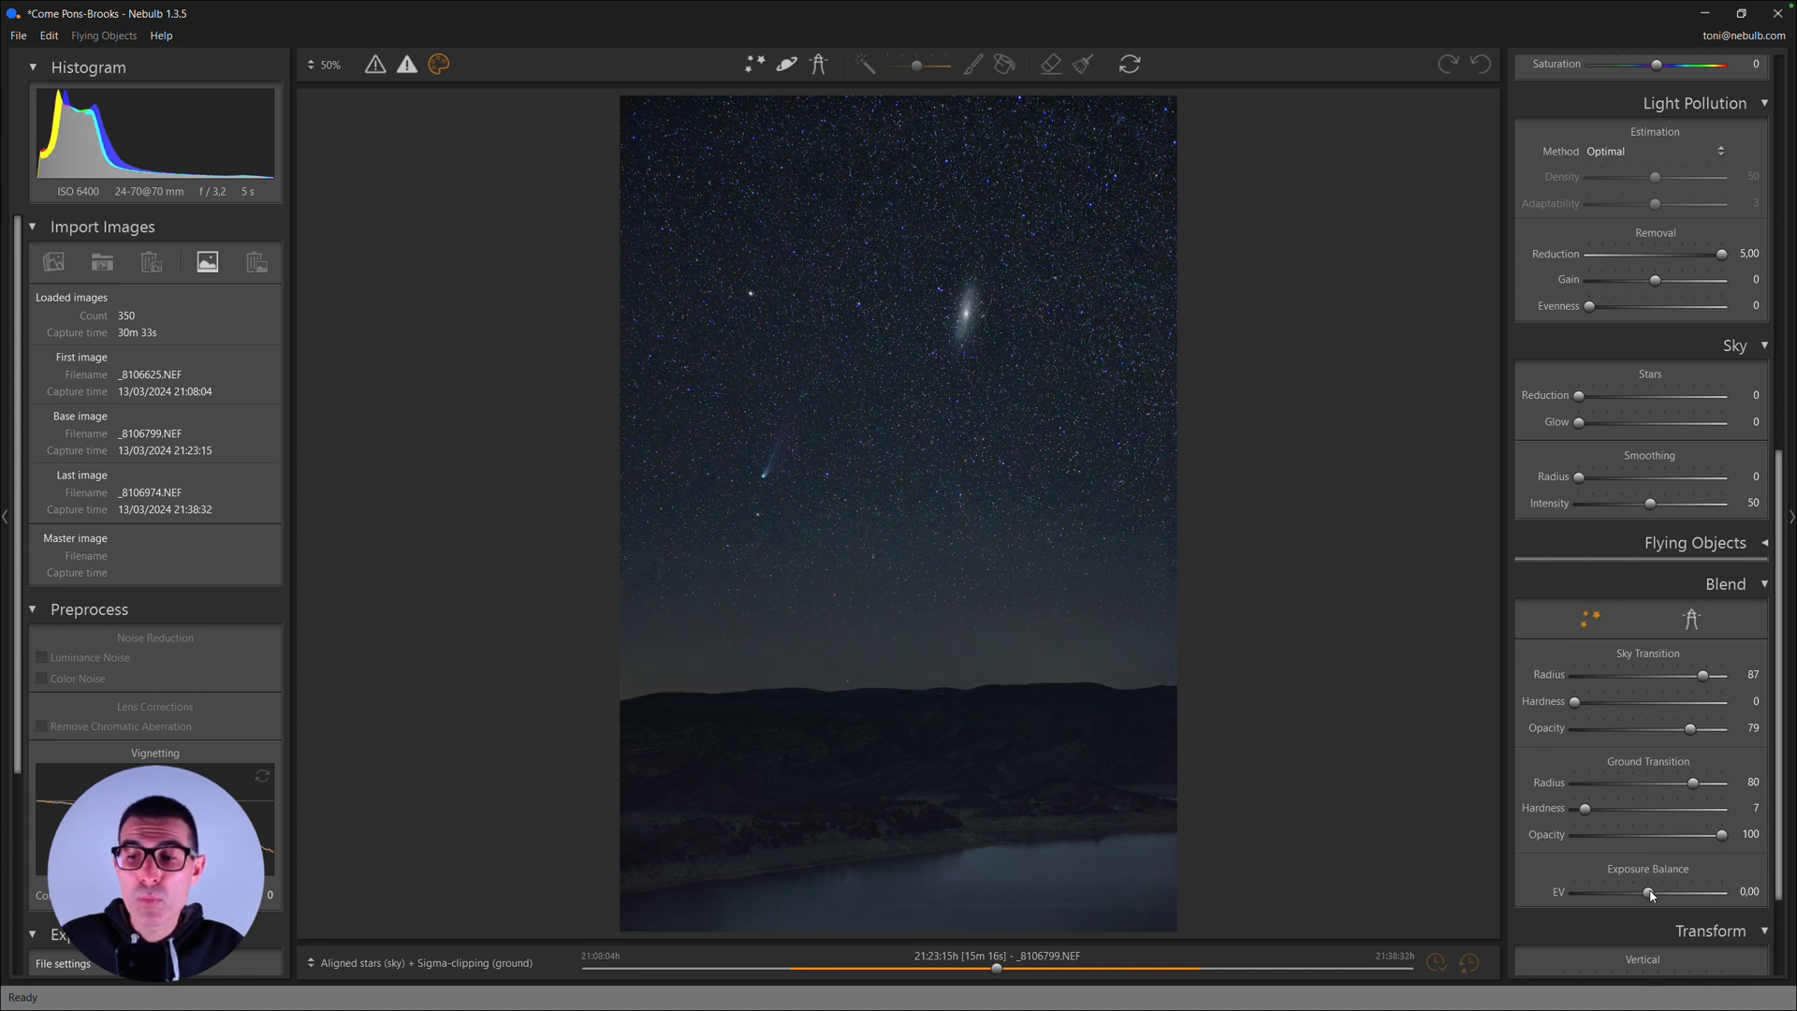
drag(1650, 894, 1646, 896)
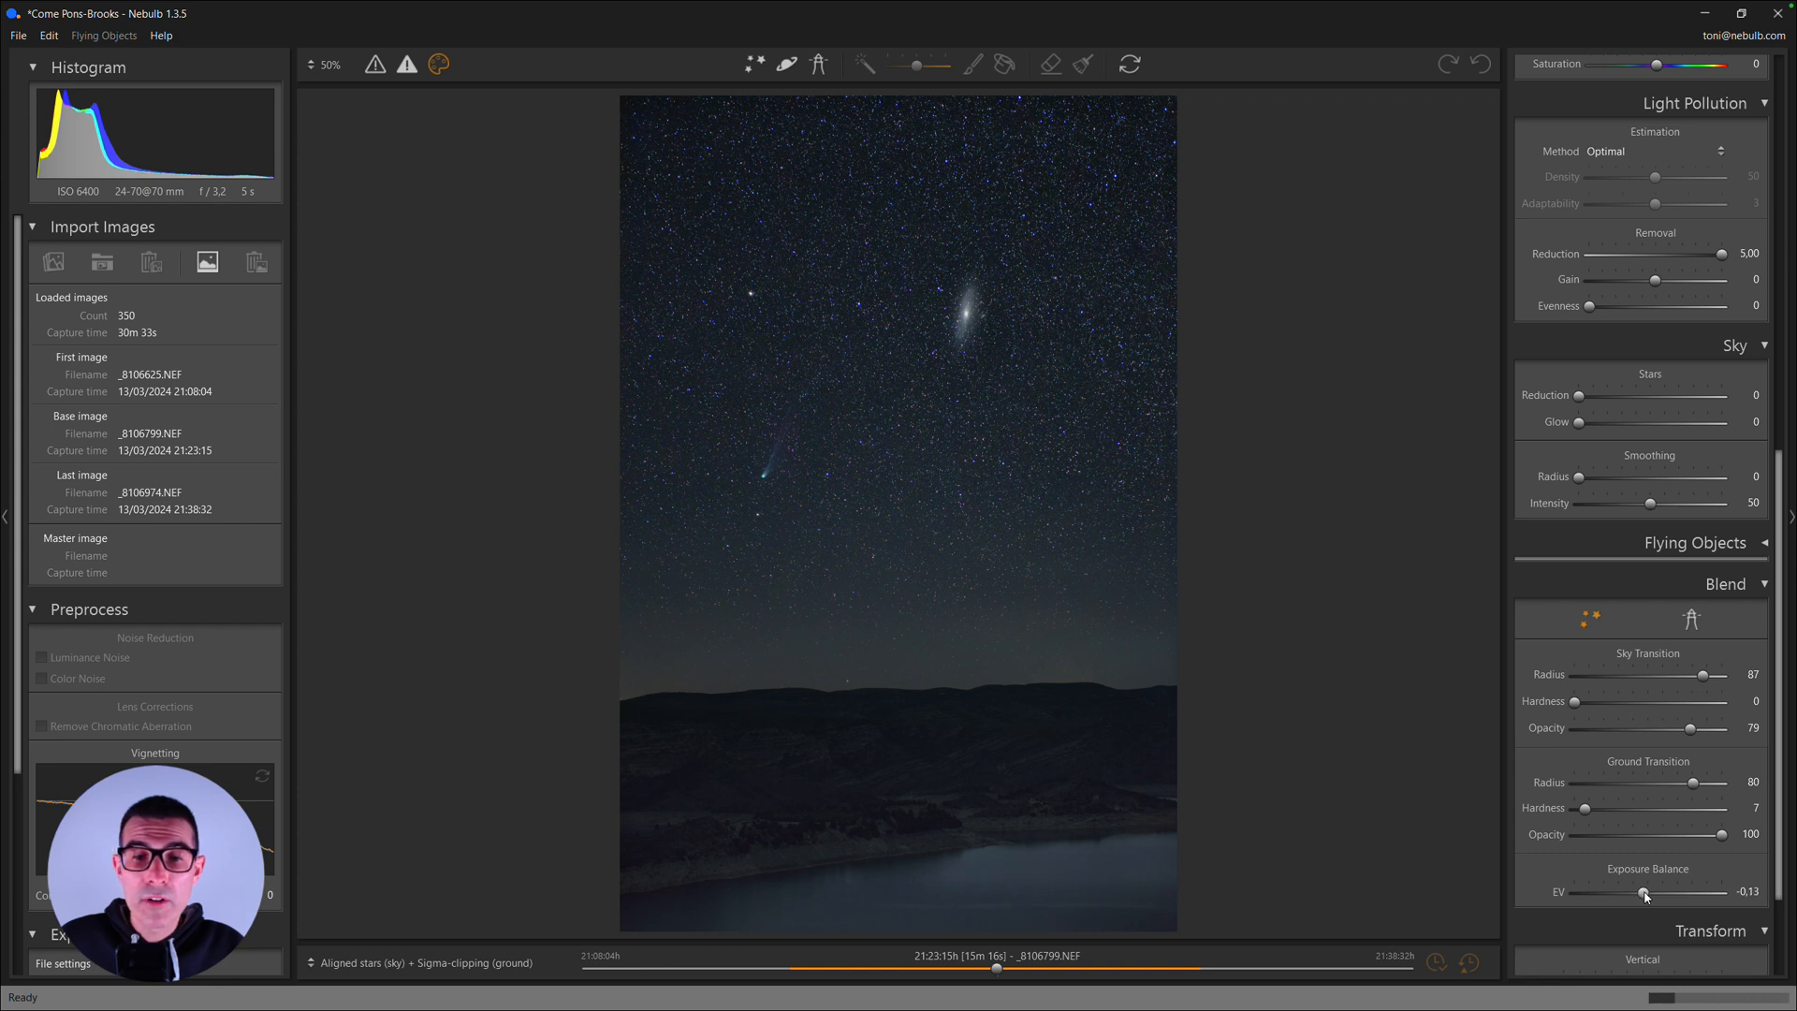
scroll(1643, 891, up, 3)
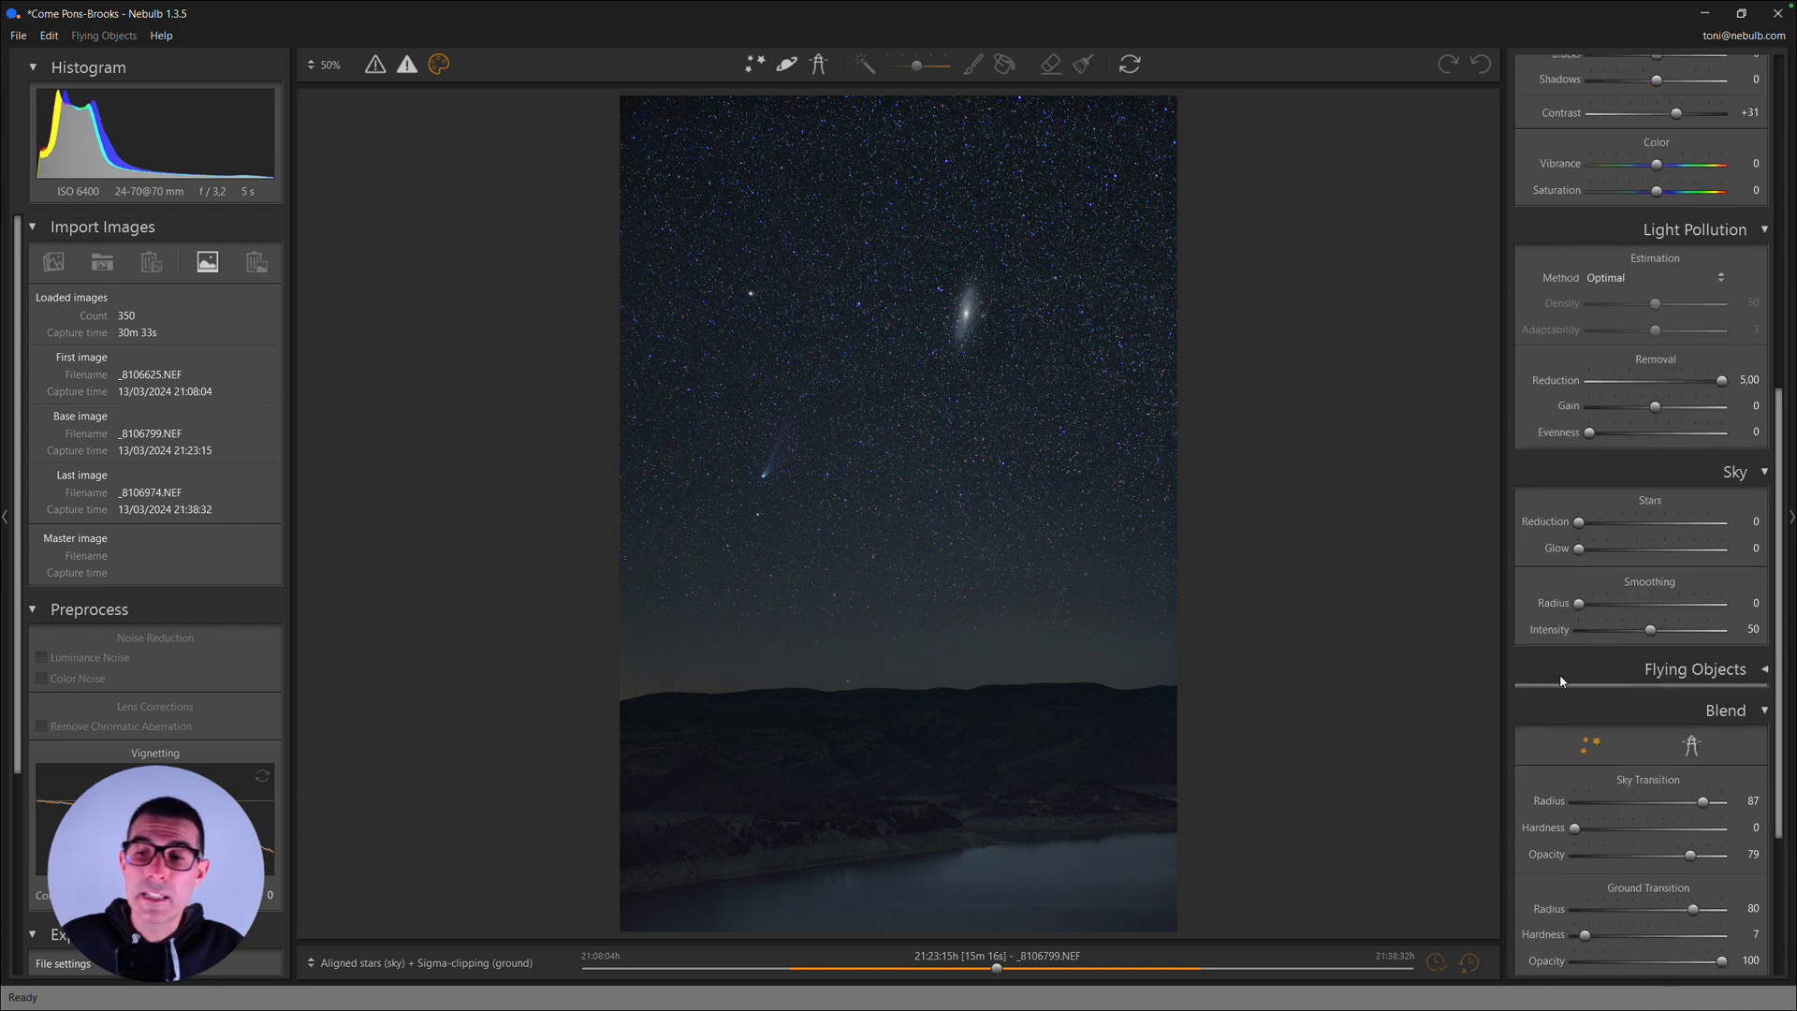
drag(1717, 807, 1724, 803)
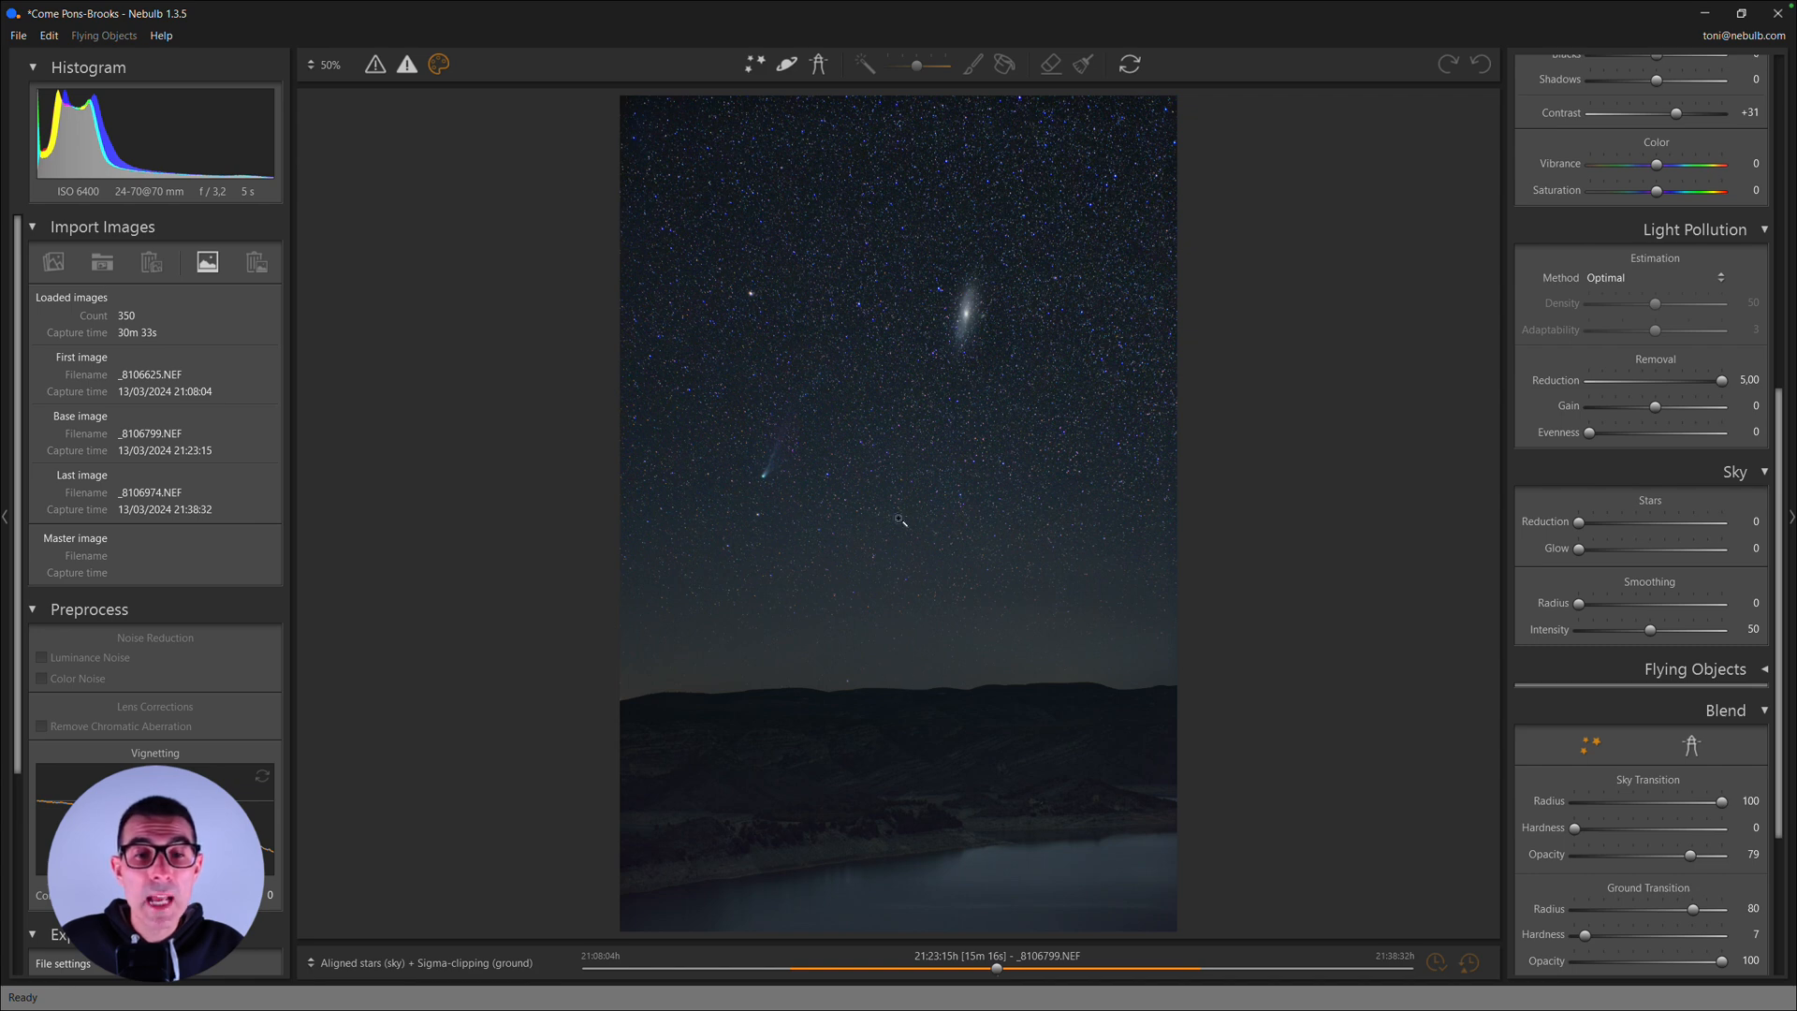
- Inspect the blended horizon from side to side, and the hills and lake shore below it
click(932, 691)
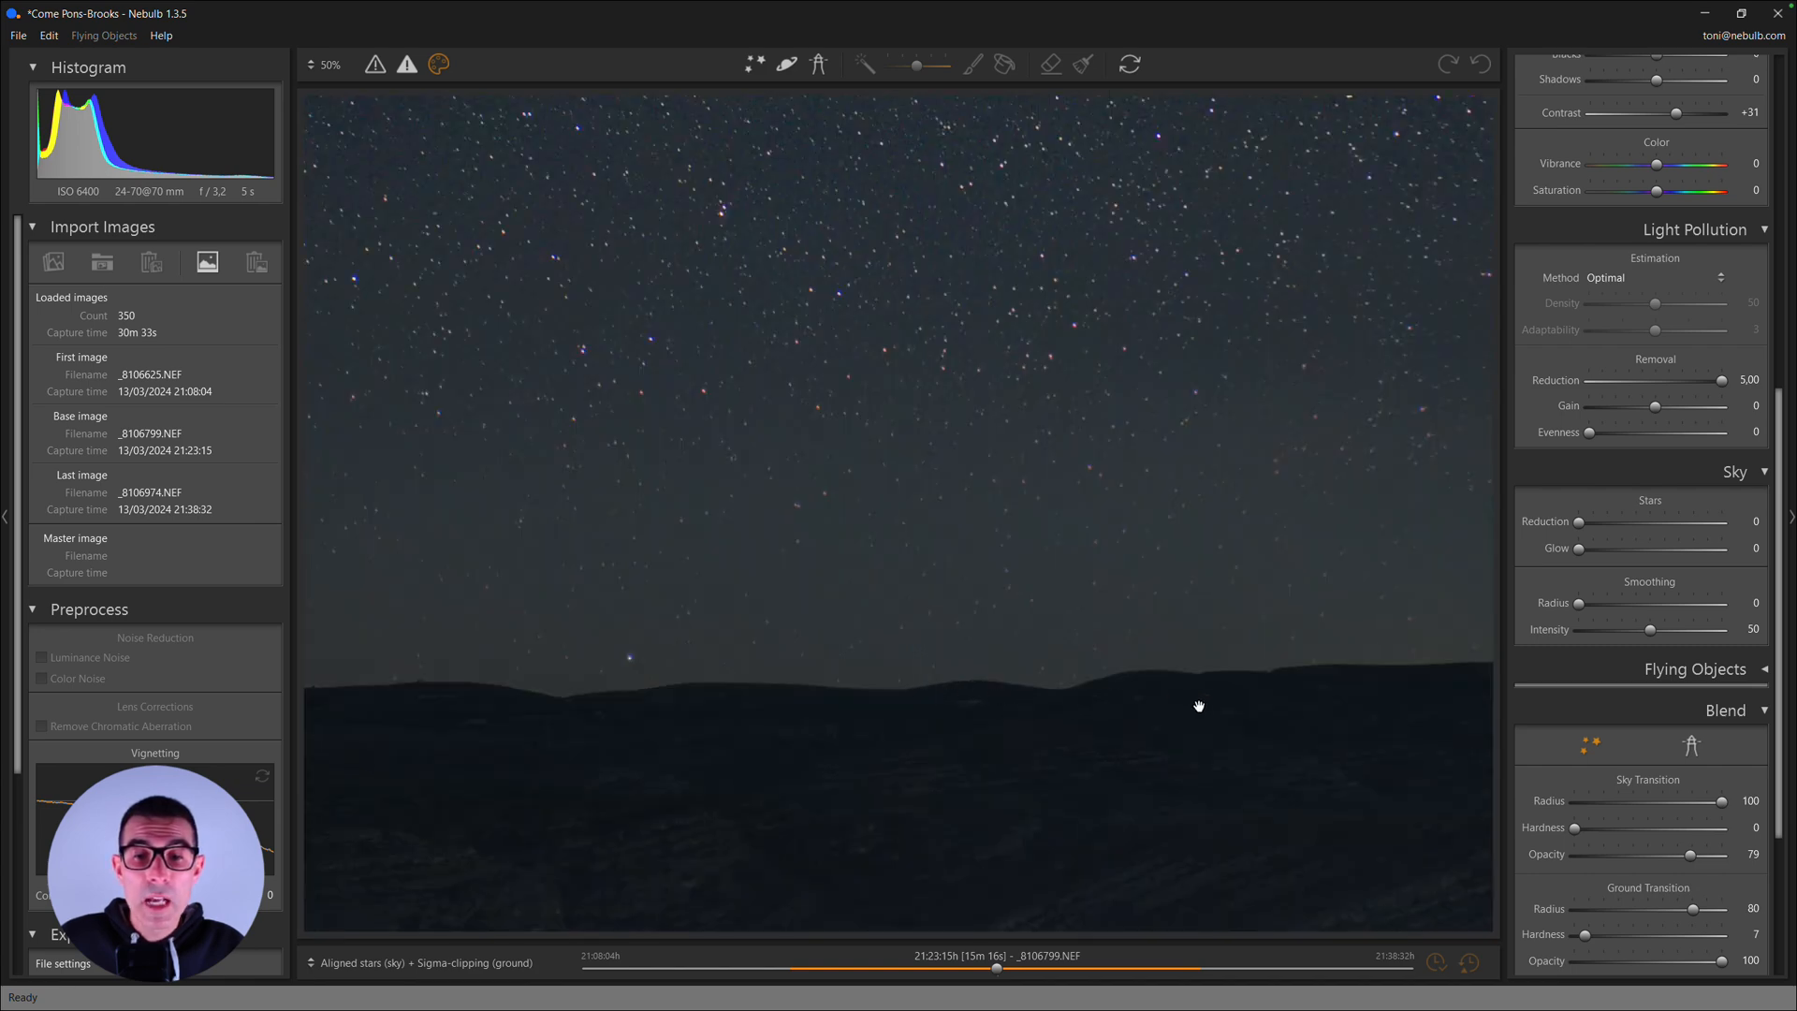
drag(1196, 706, 1087, 672)
drag(1276, 680, 1146, 681)
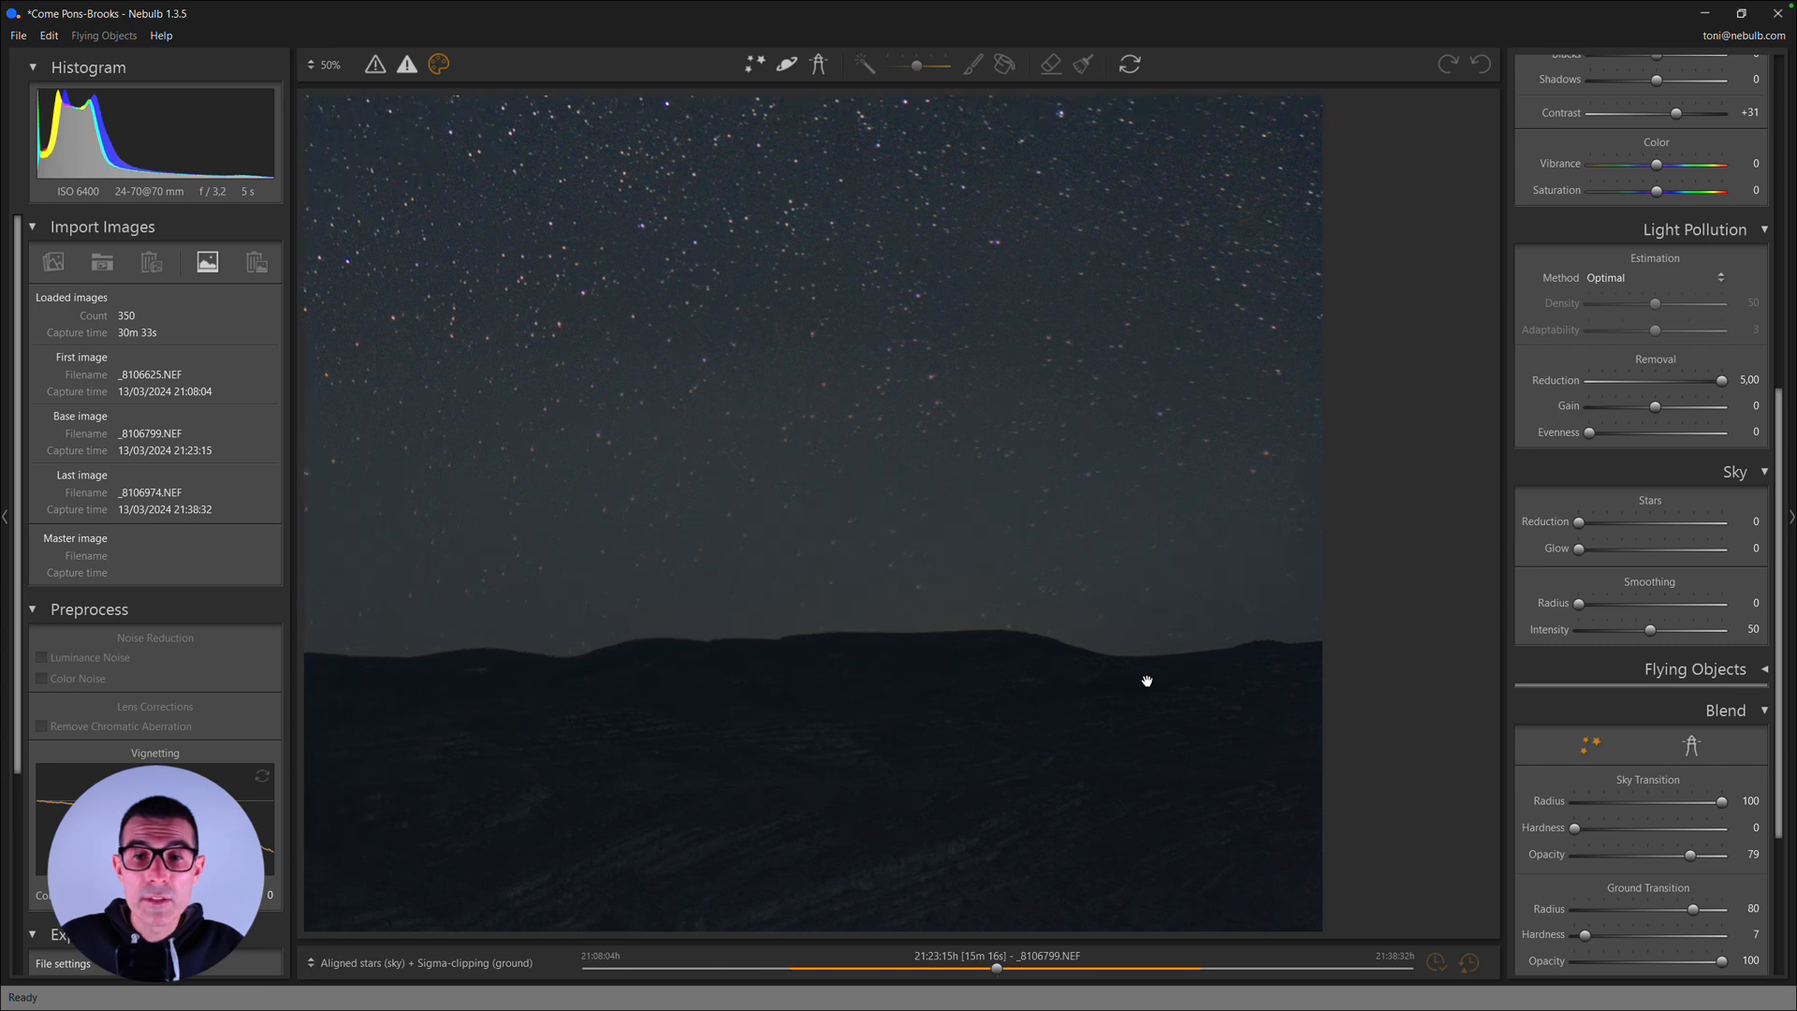
drag(770, 664, 1216, 688)
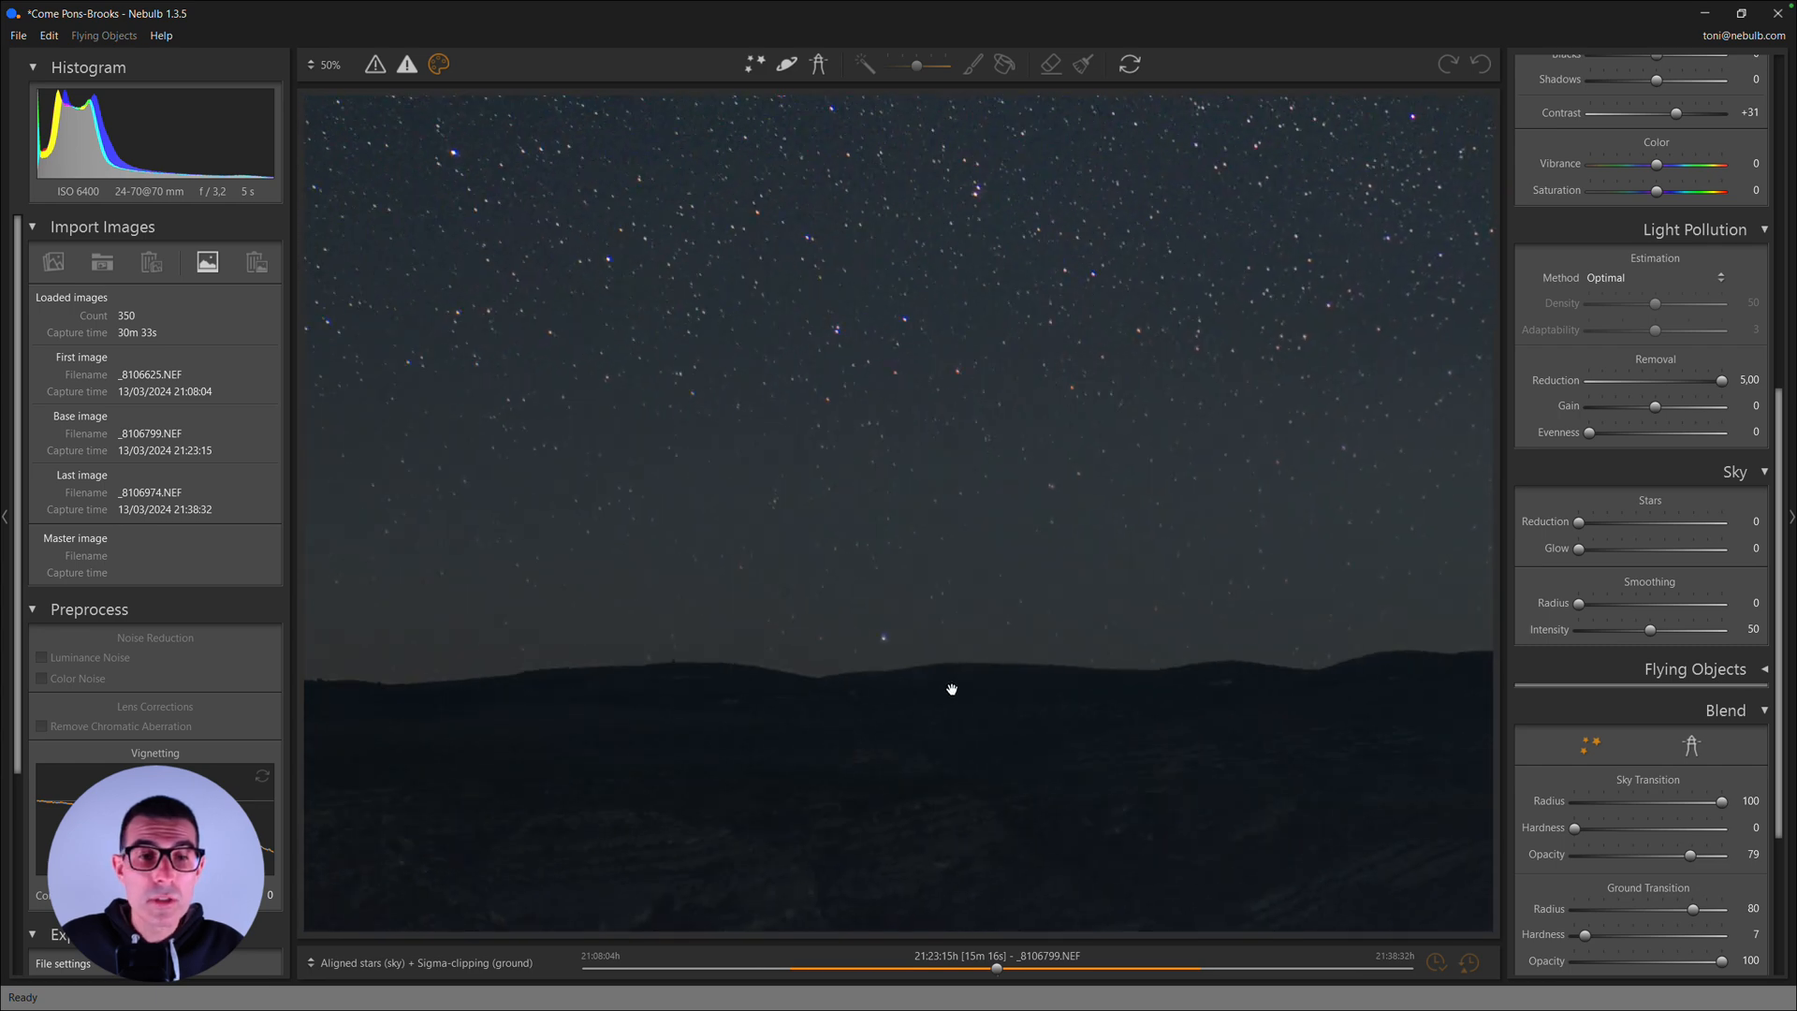
drag(662, 674, 650, 565)
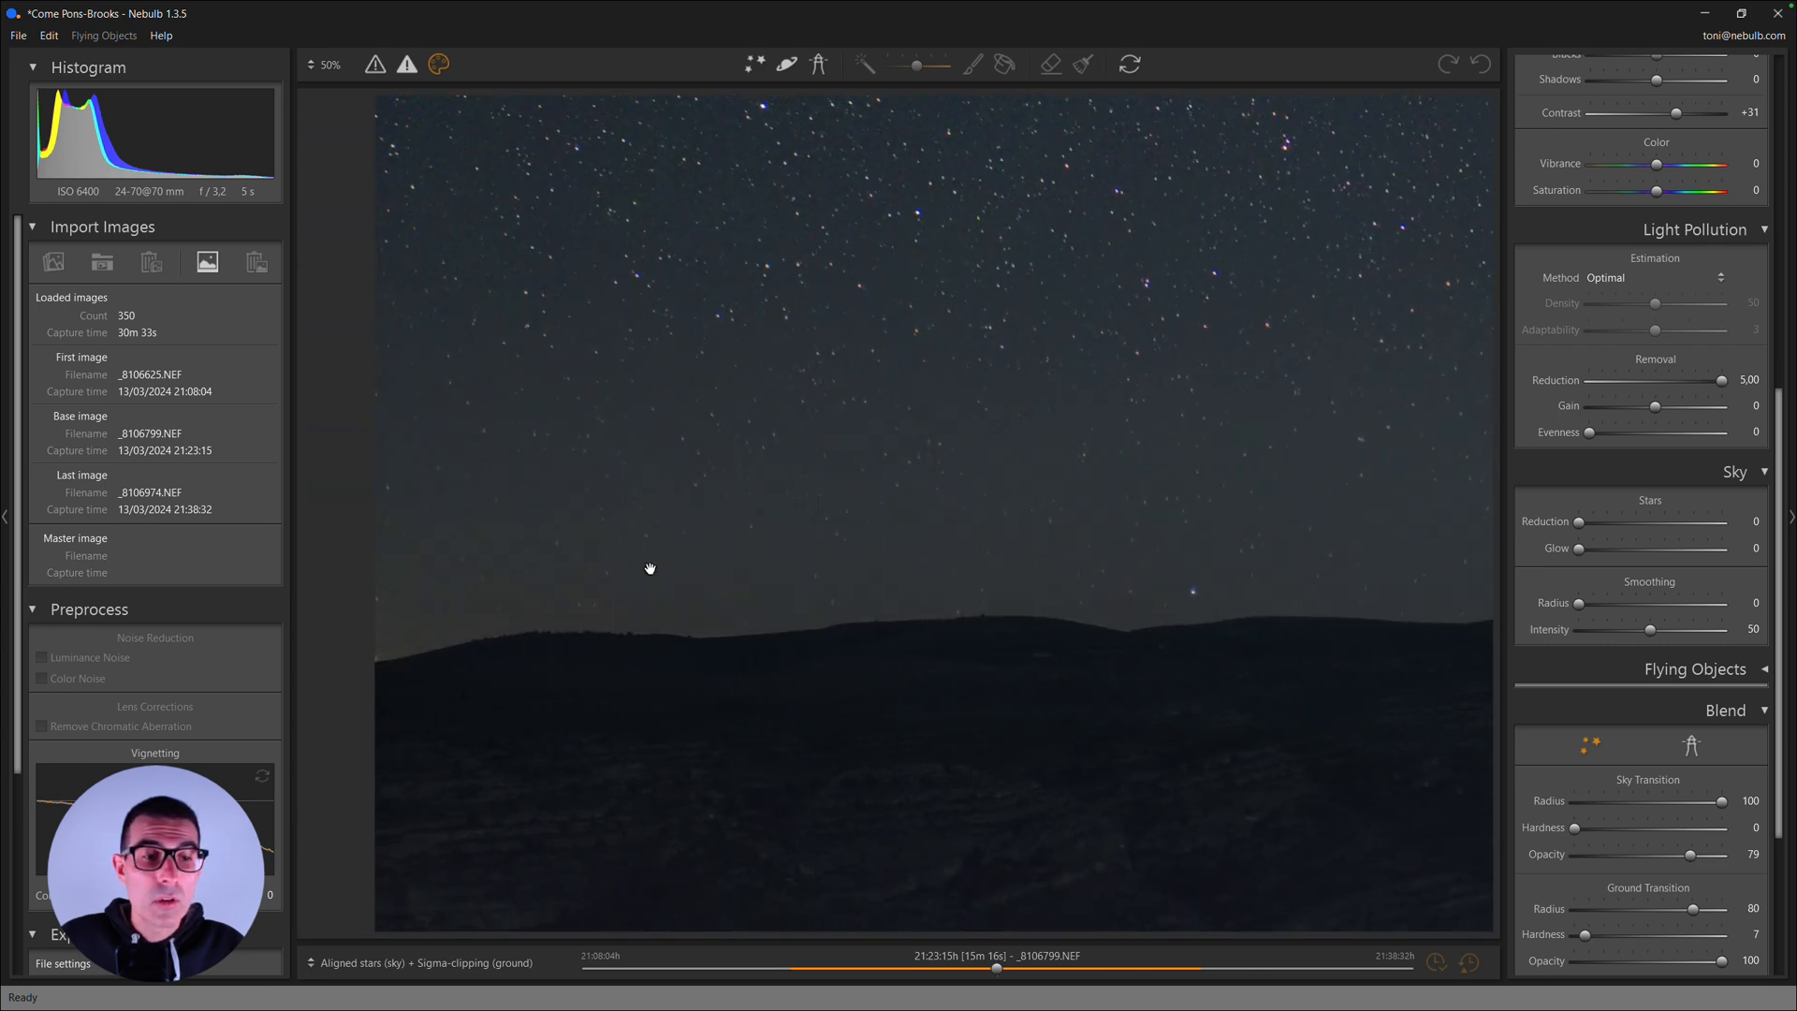
drag(954, 755, 778, 581)
drag(1092, 730, 871, 642)
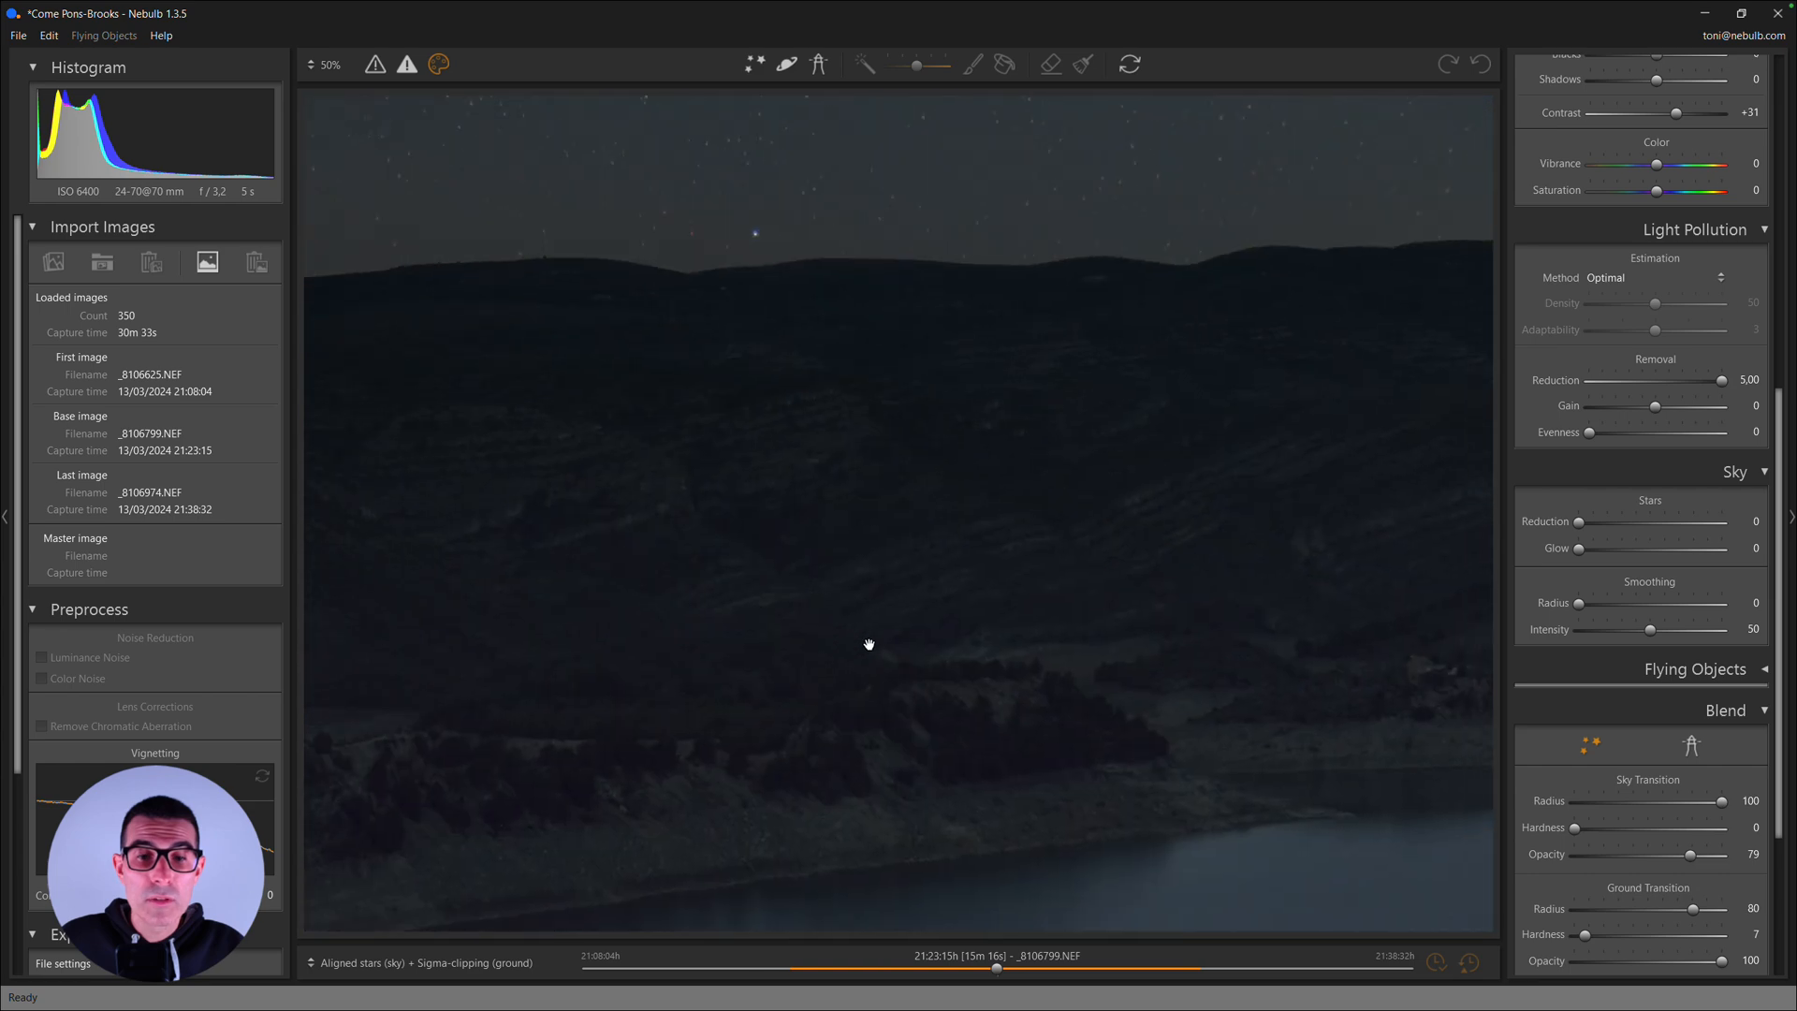
drag(1055, 743, 839, 646)
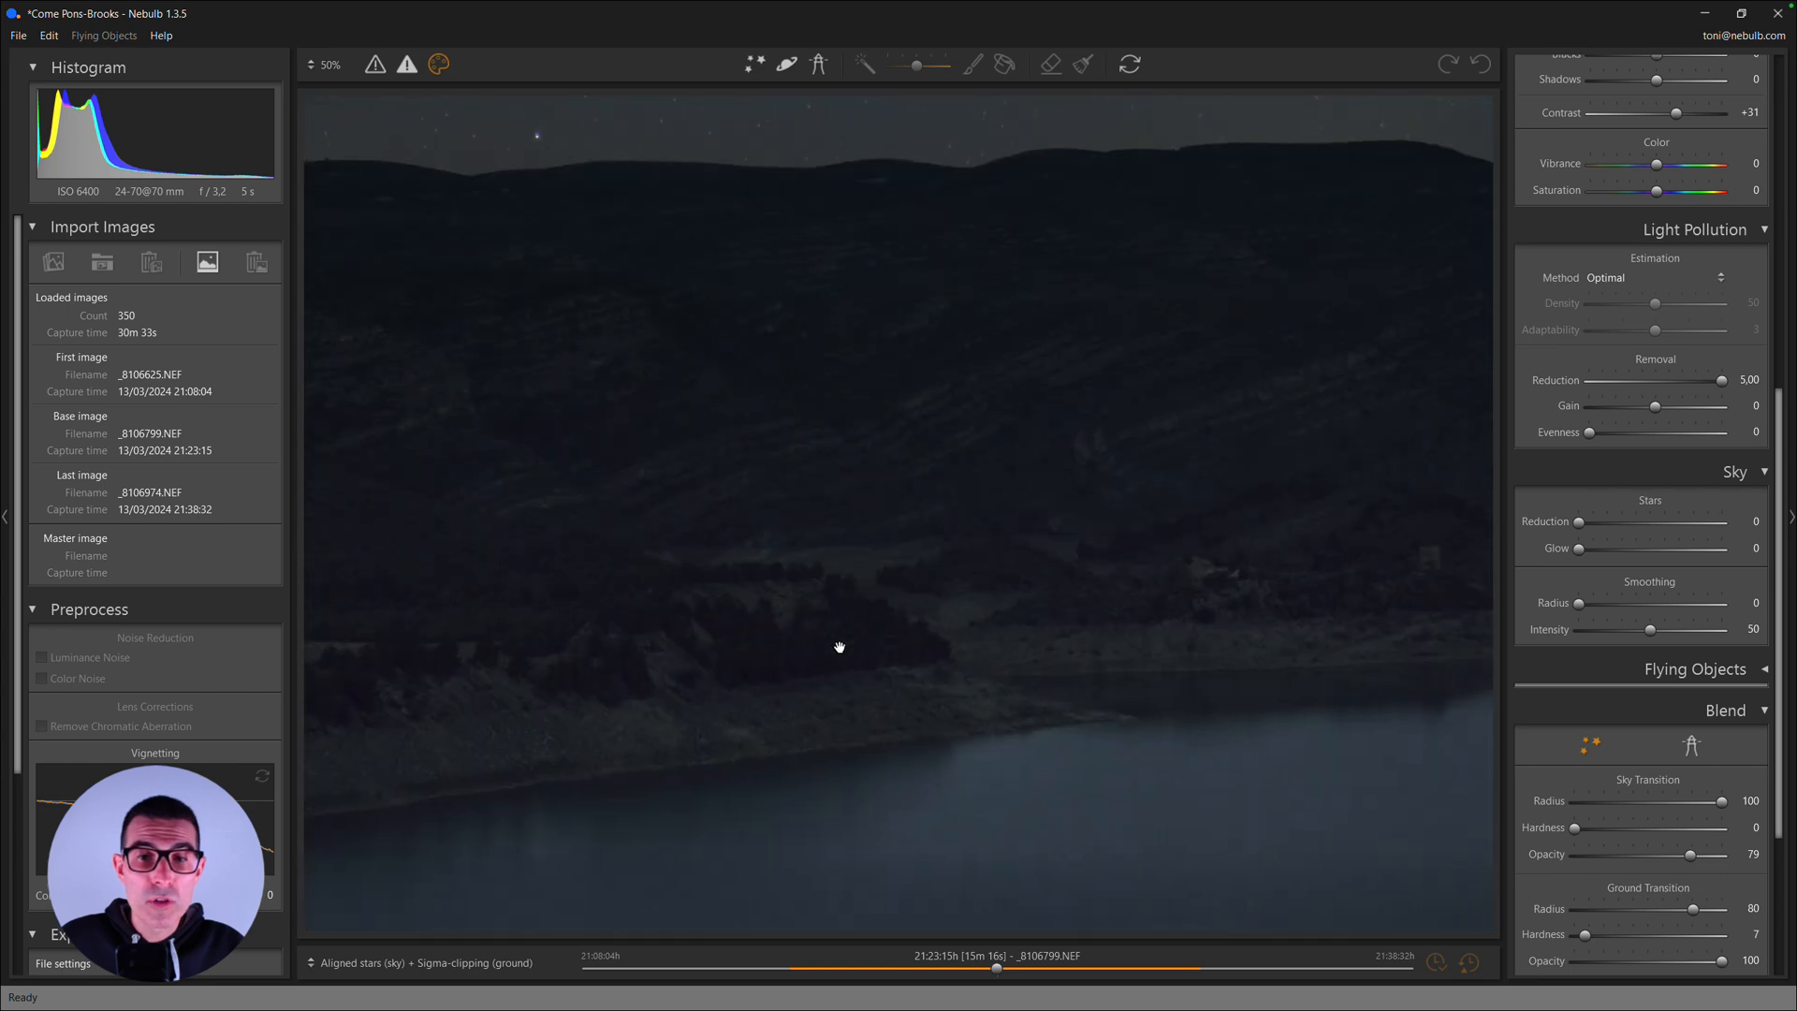
- Compare the noise on the hills and lake in the original image with the Aligned stars (sky) + Sigma-clipping (ground) result
click(485, 962)
click(447, 854)
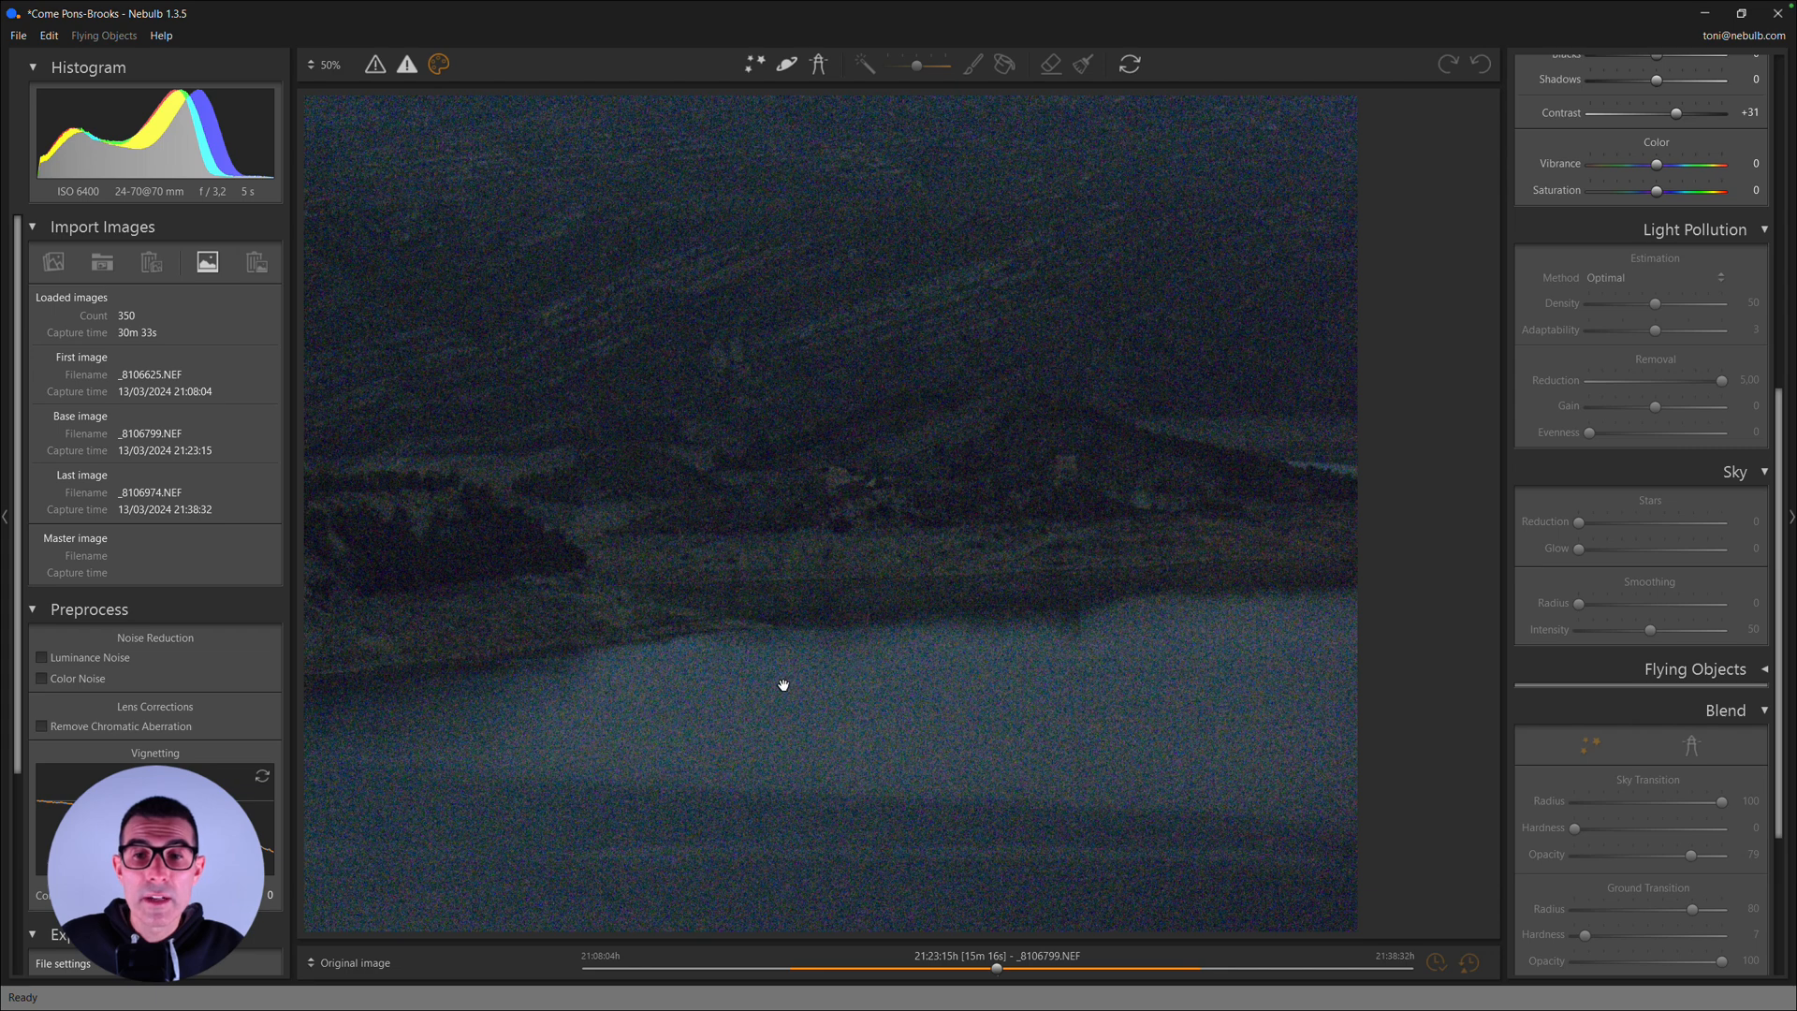
drag(783, 682, 895, 662)
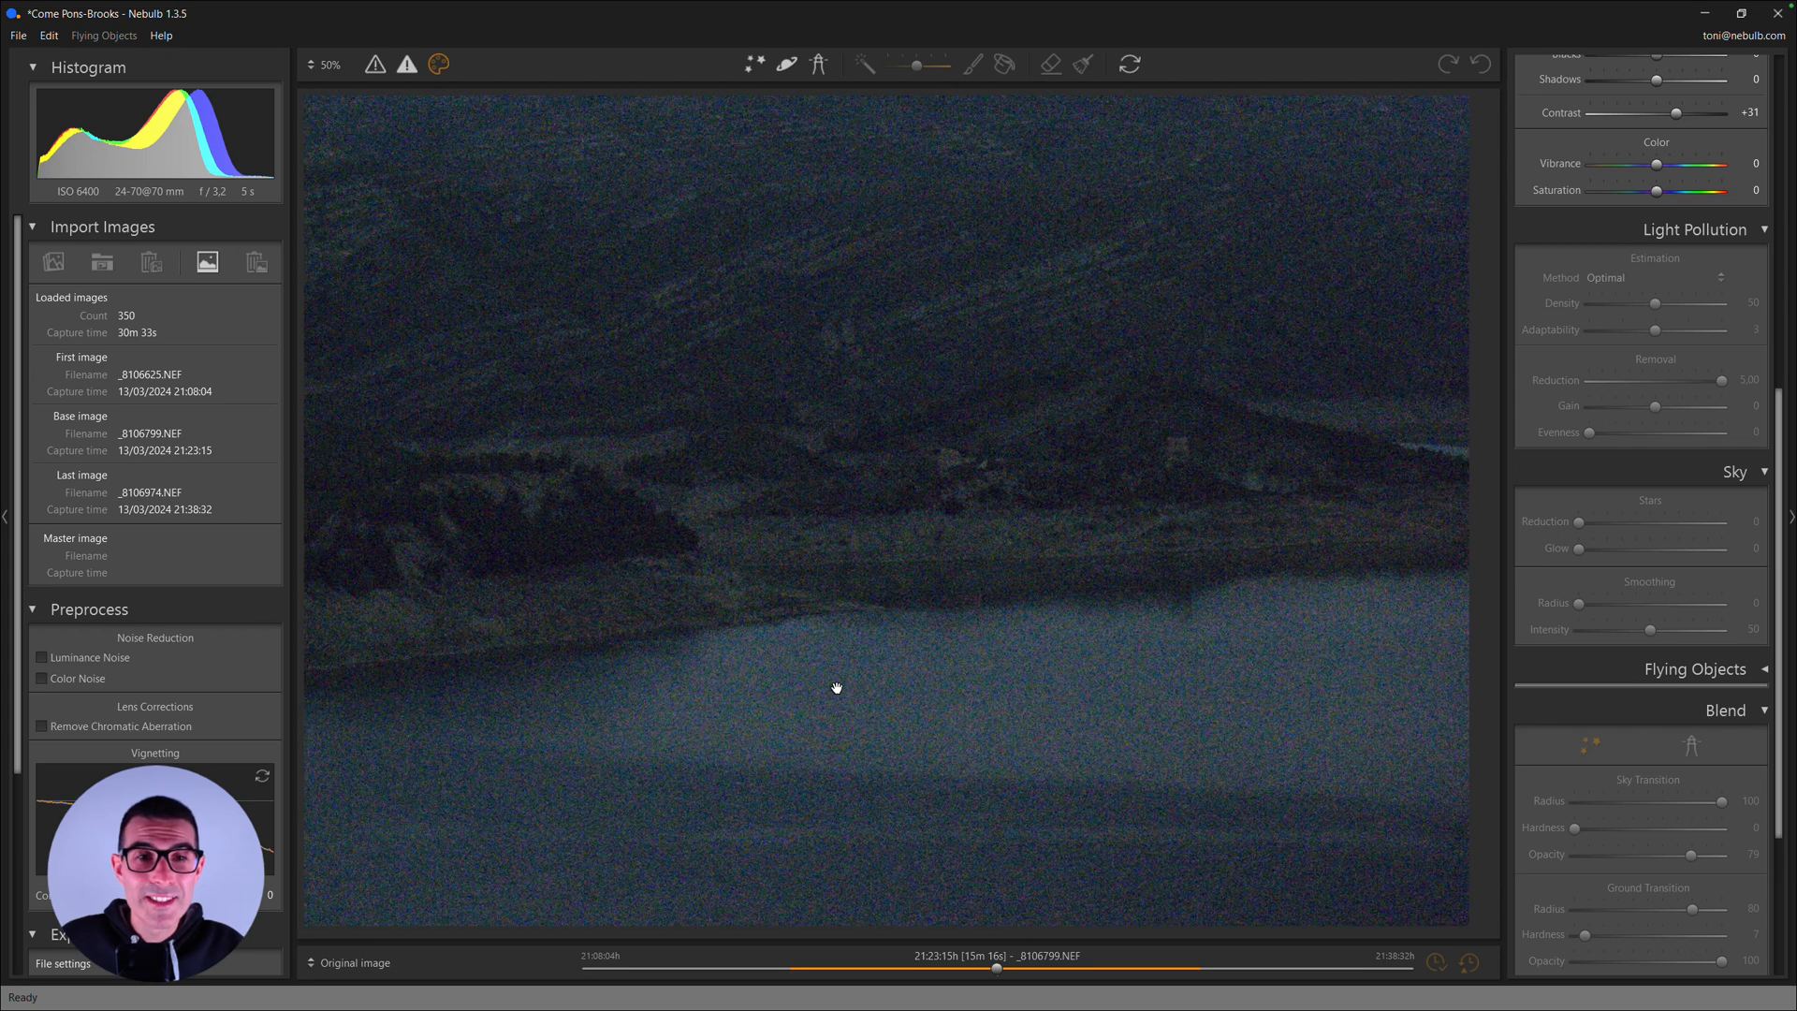
click(363, 963)
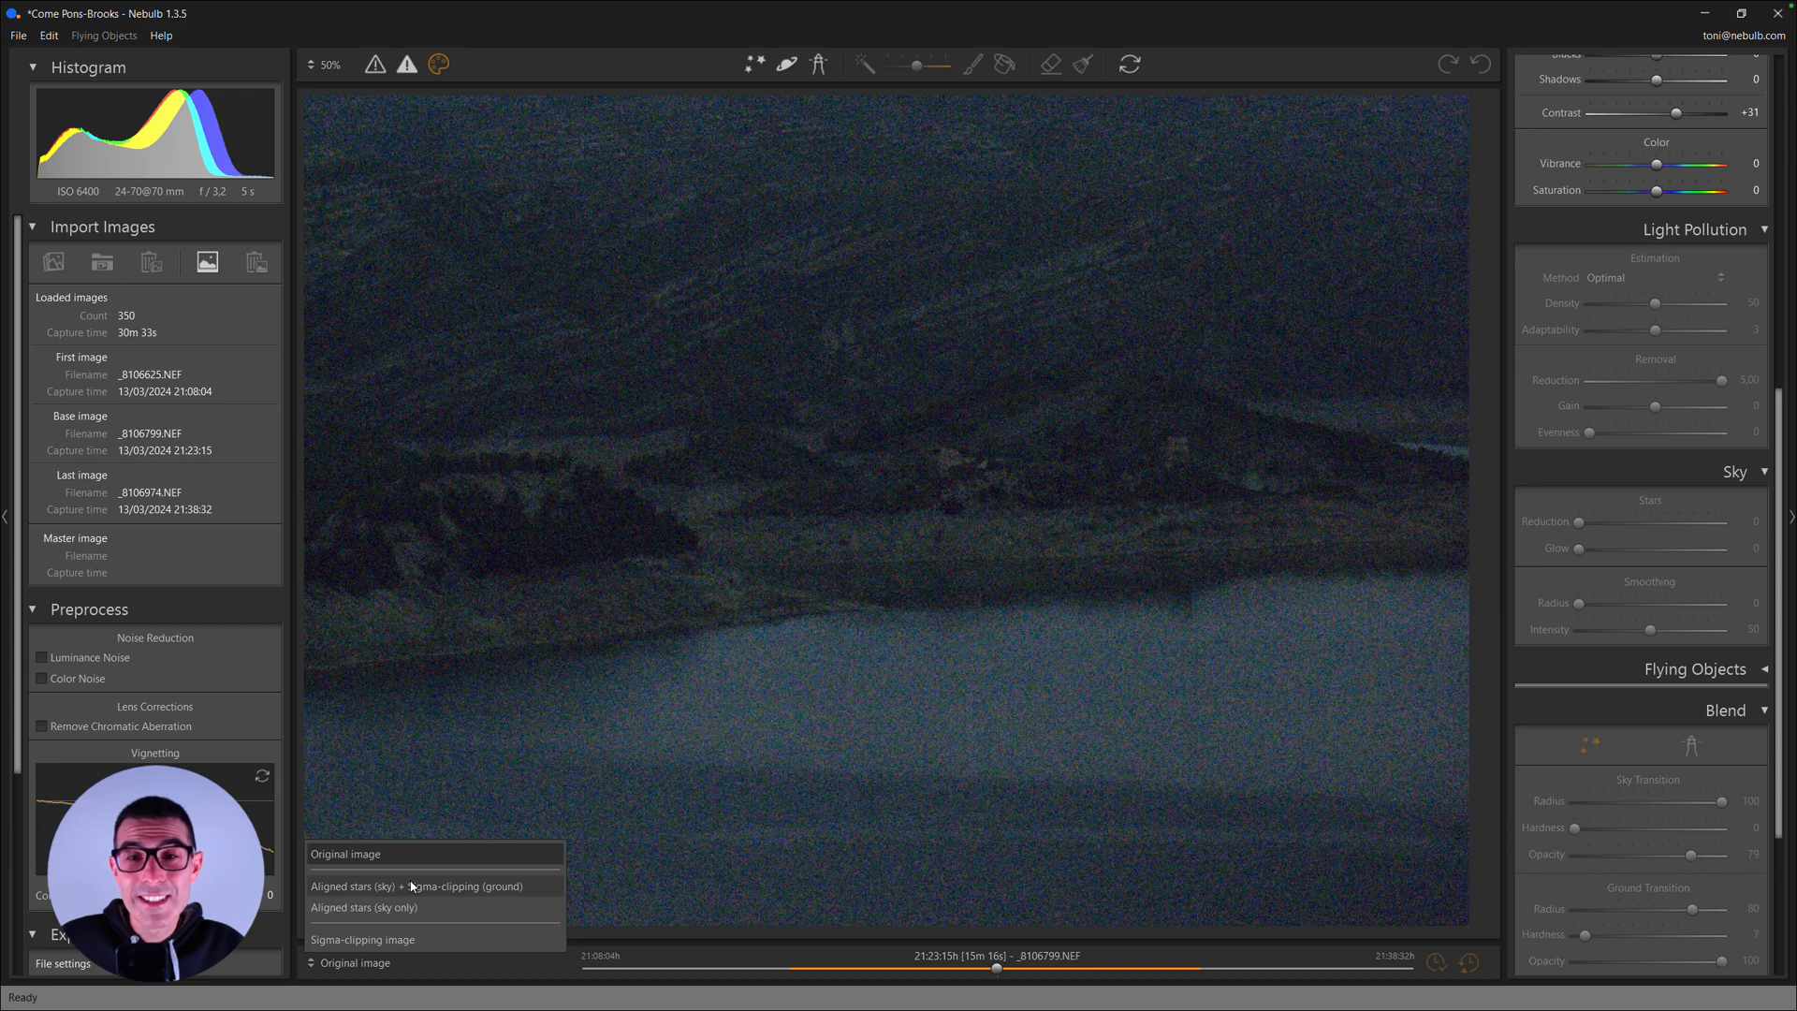
click(671, 515)
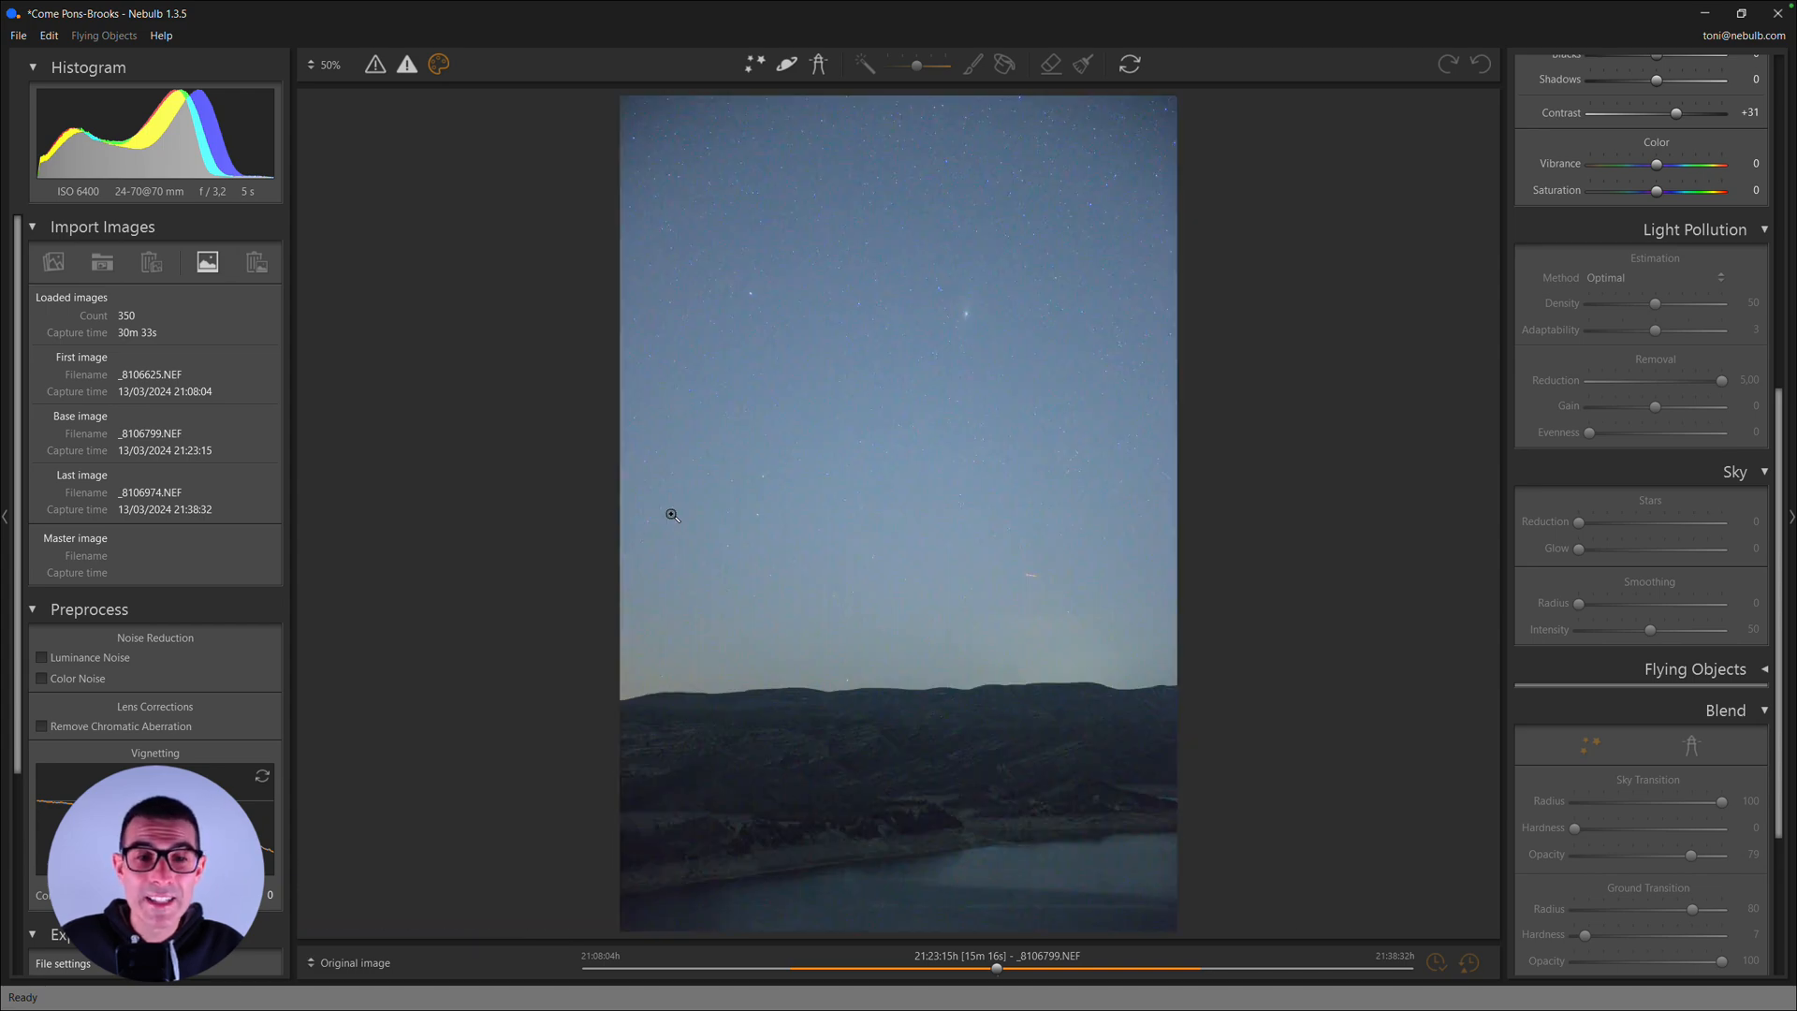
click(905, 770)
drag(1007, 795, 912, 512)
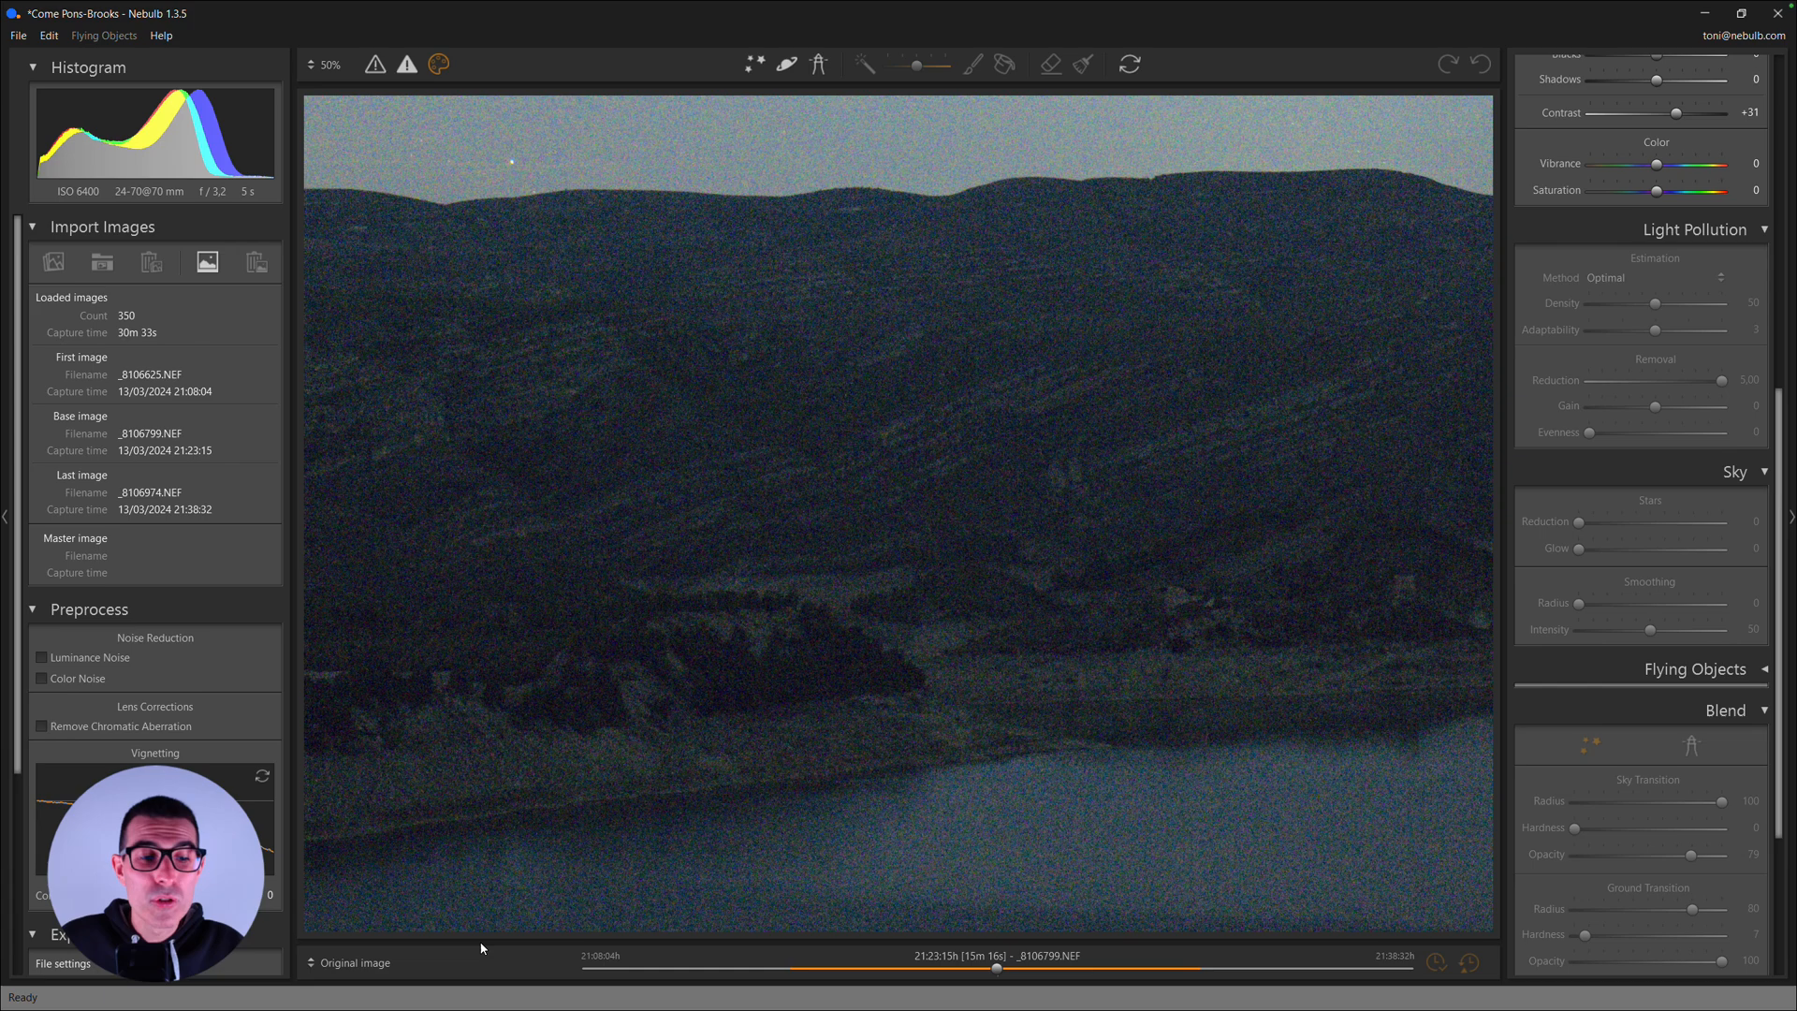
click(382, 963)
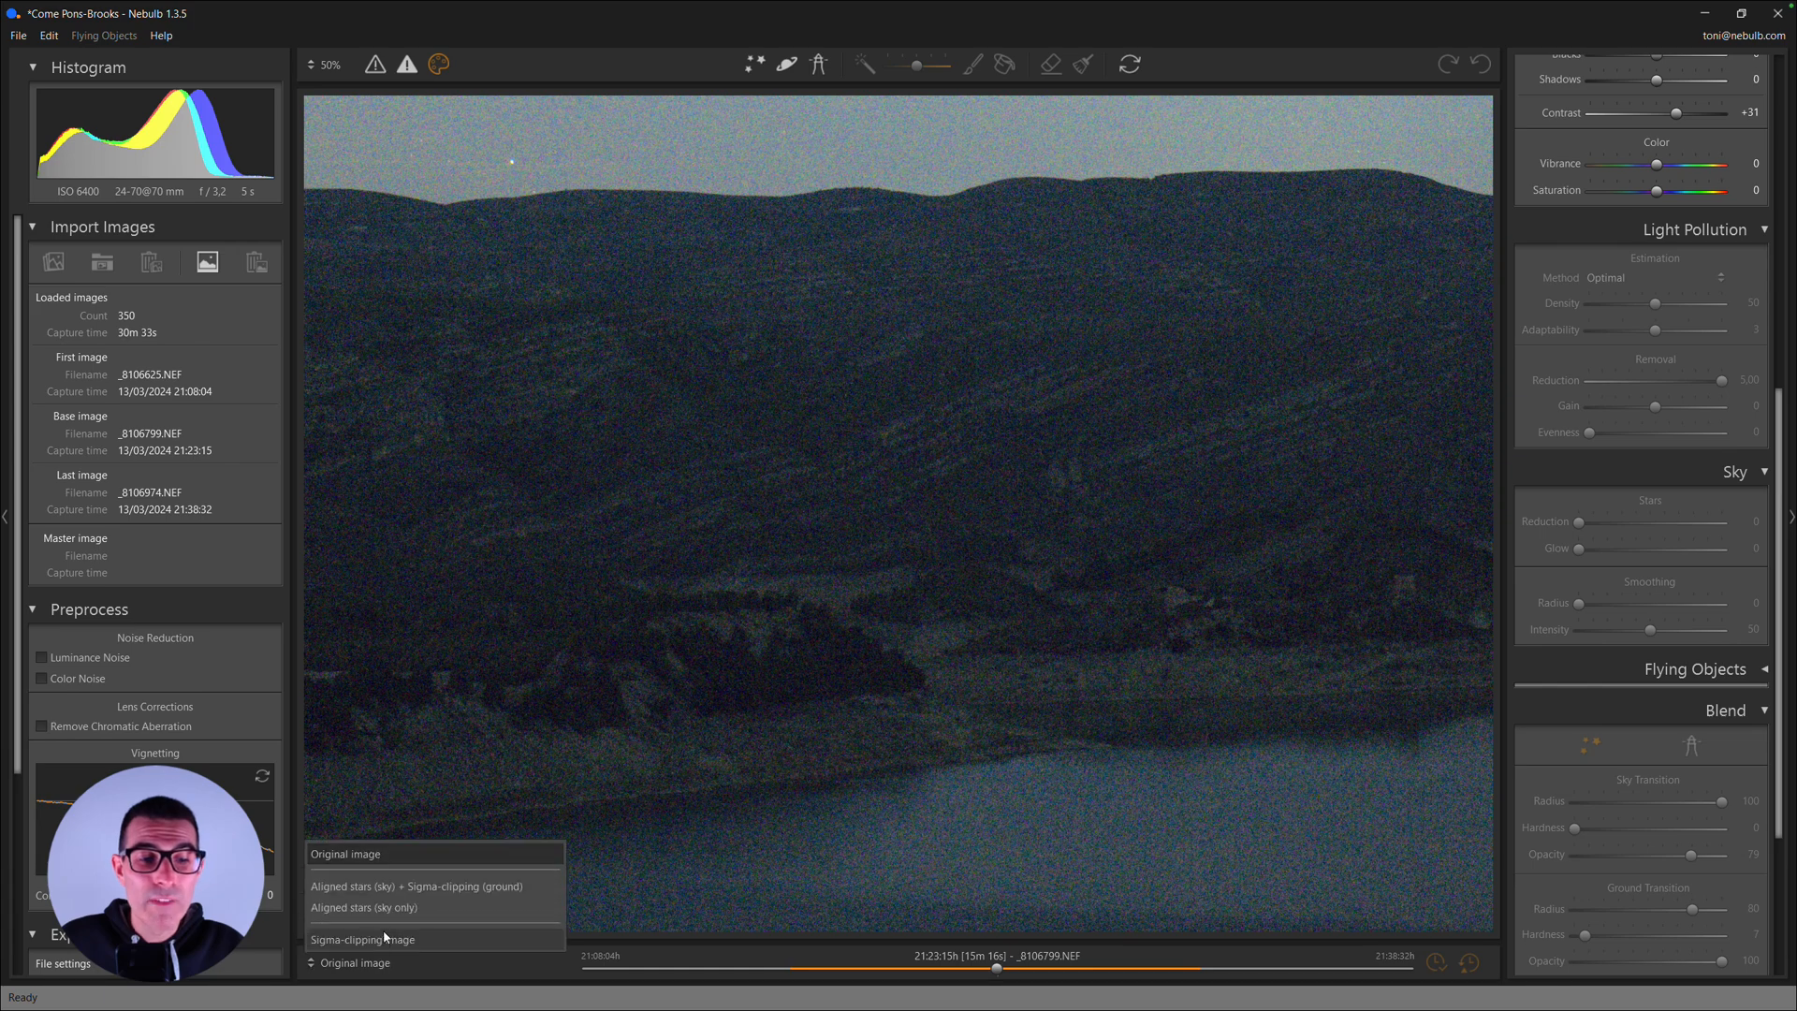
click(430, 886)
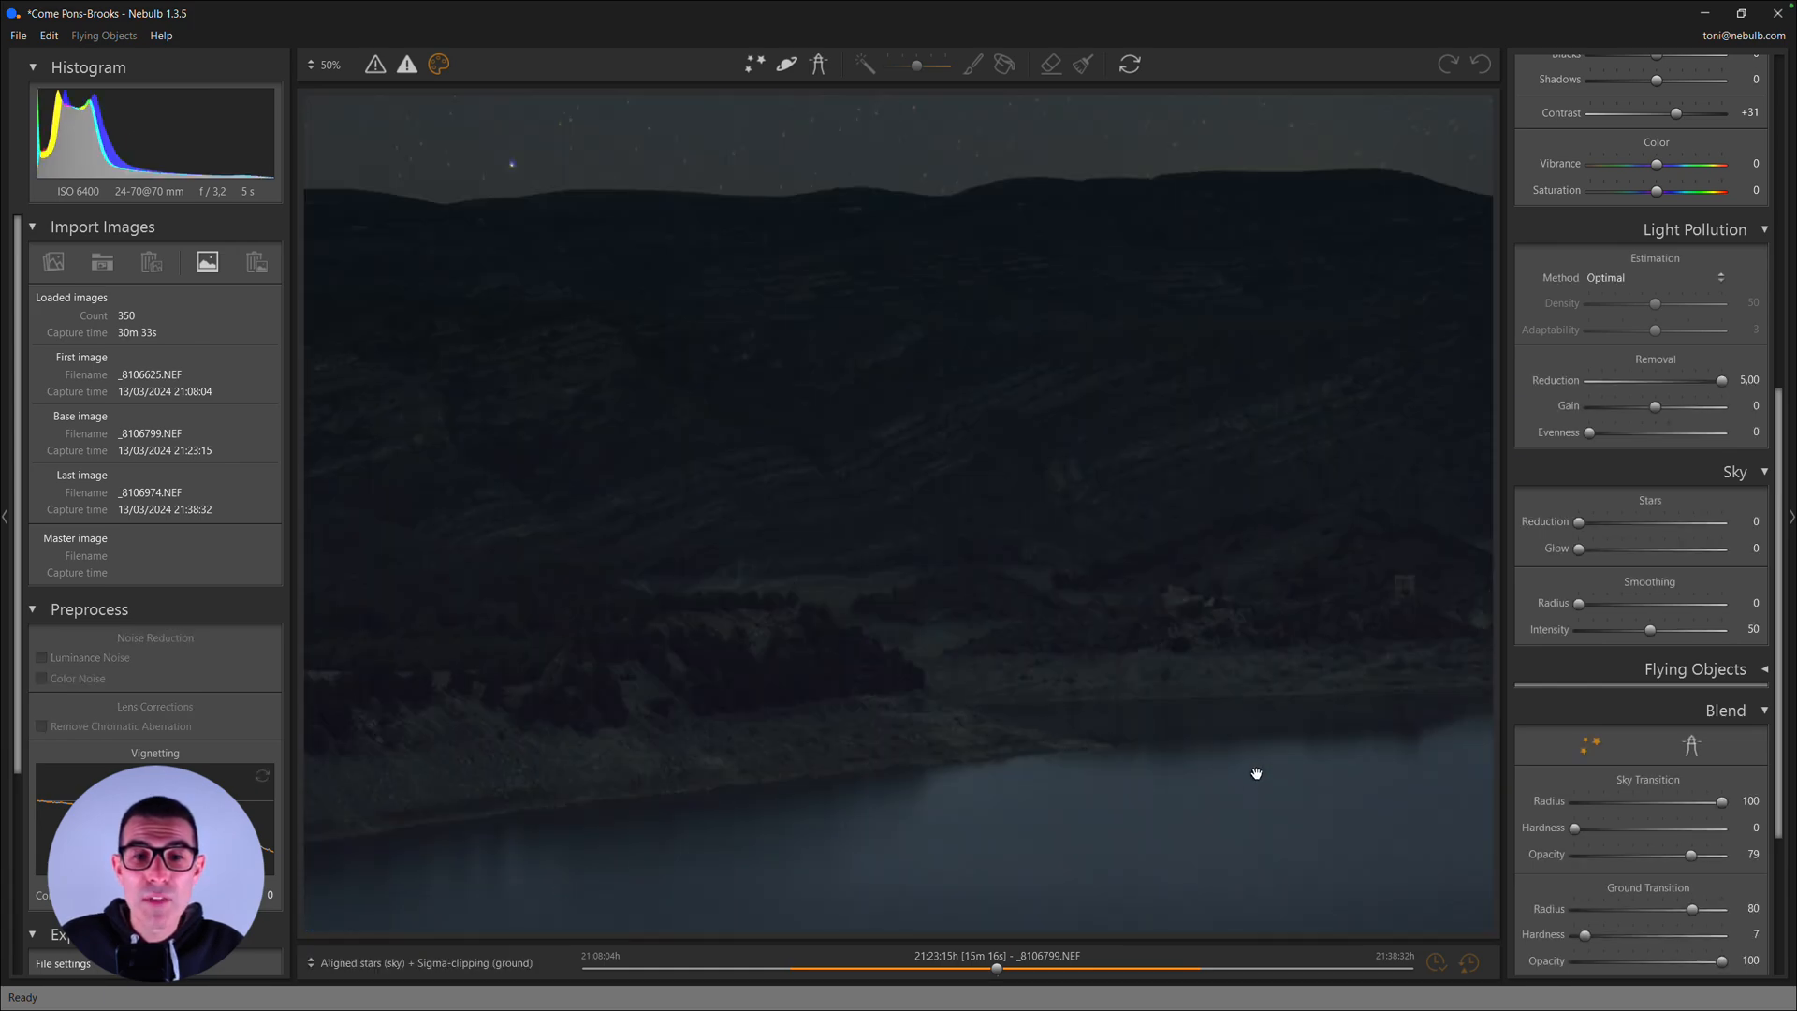
drag(1175, 749, 986, 721)
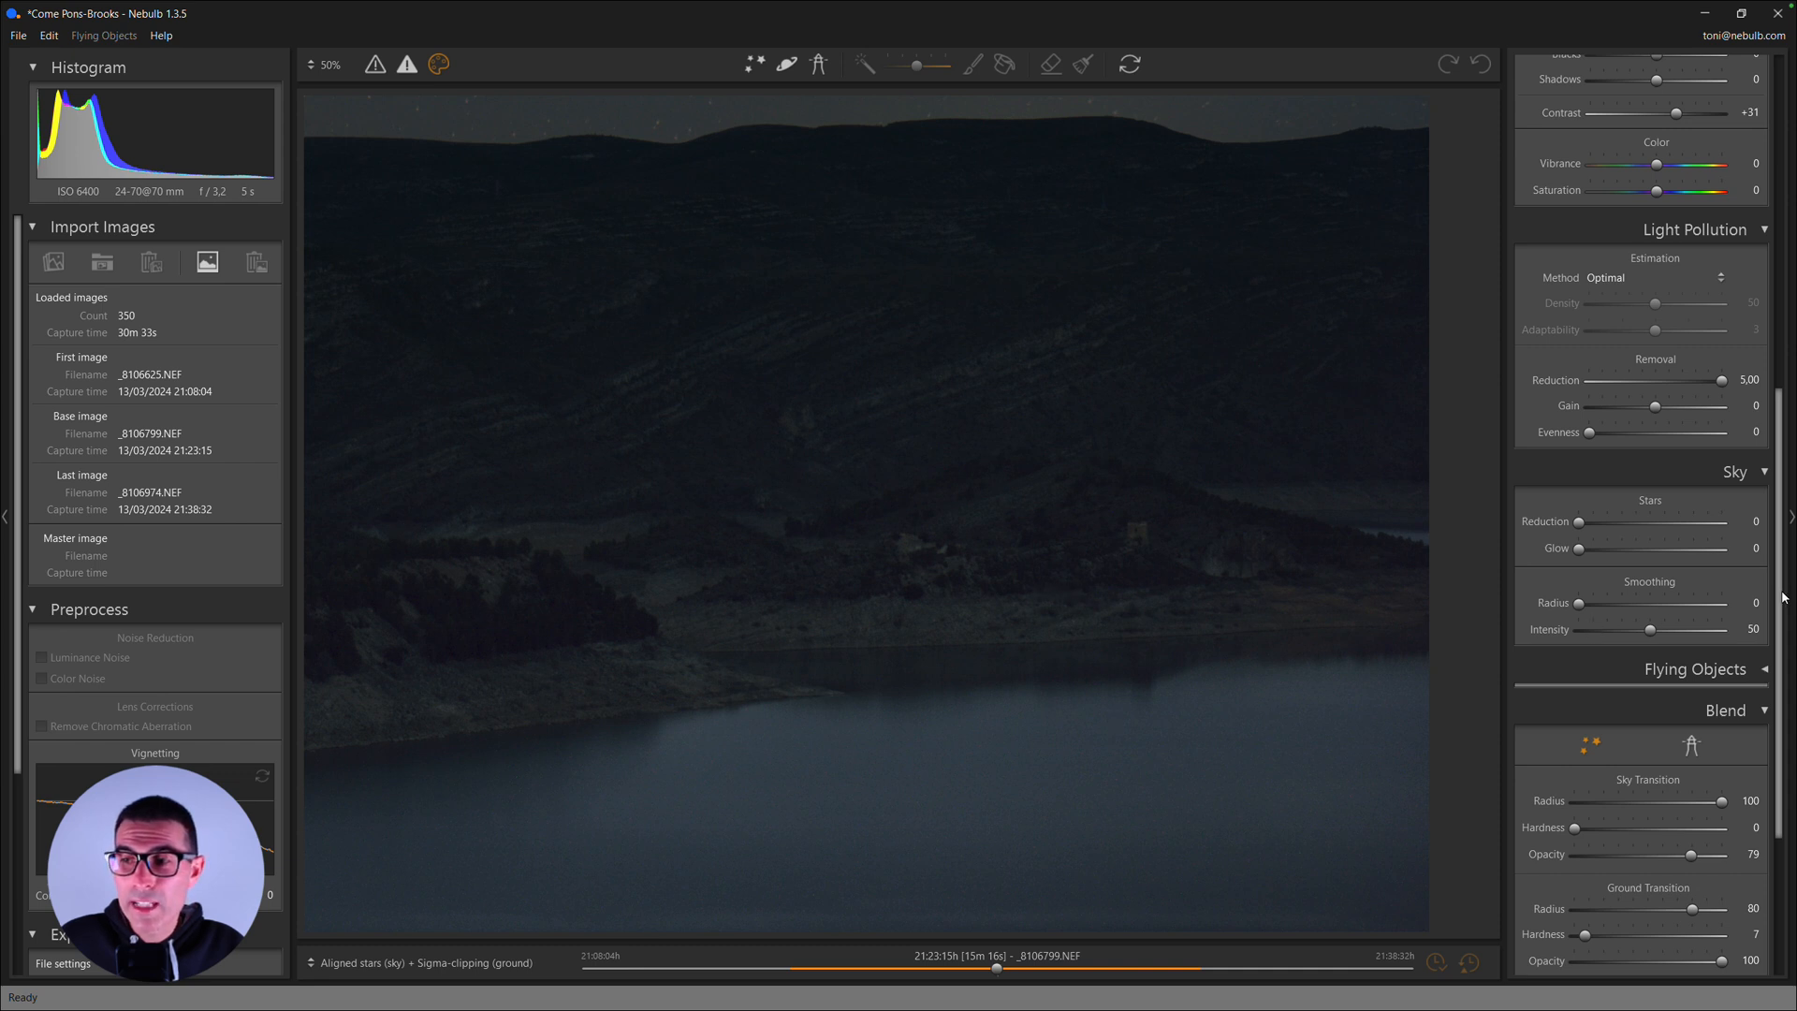
- Raise the development Exposure of the ground only to +1,28
drag(1783, 598, 1783, 404)
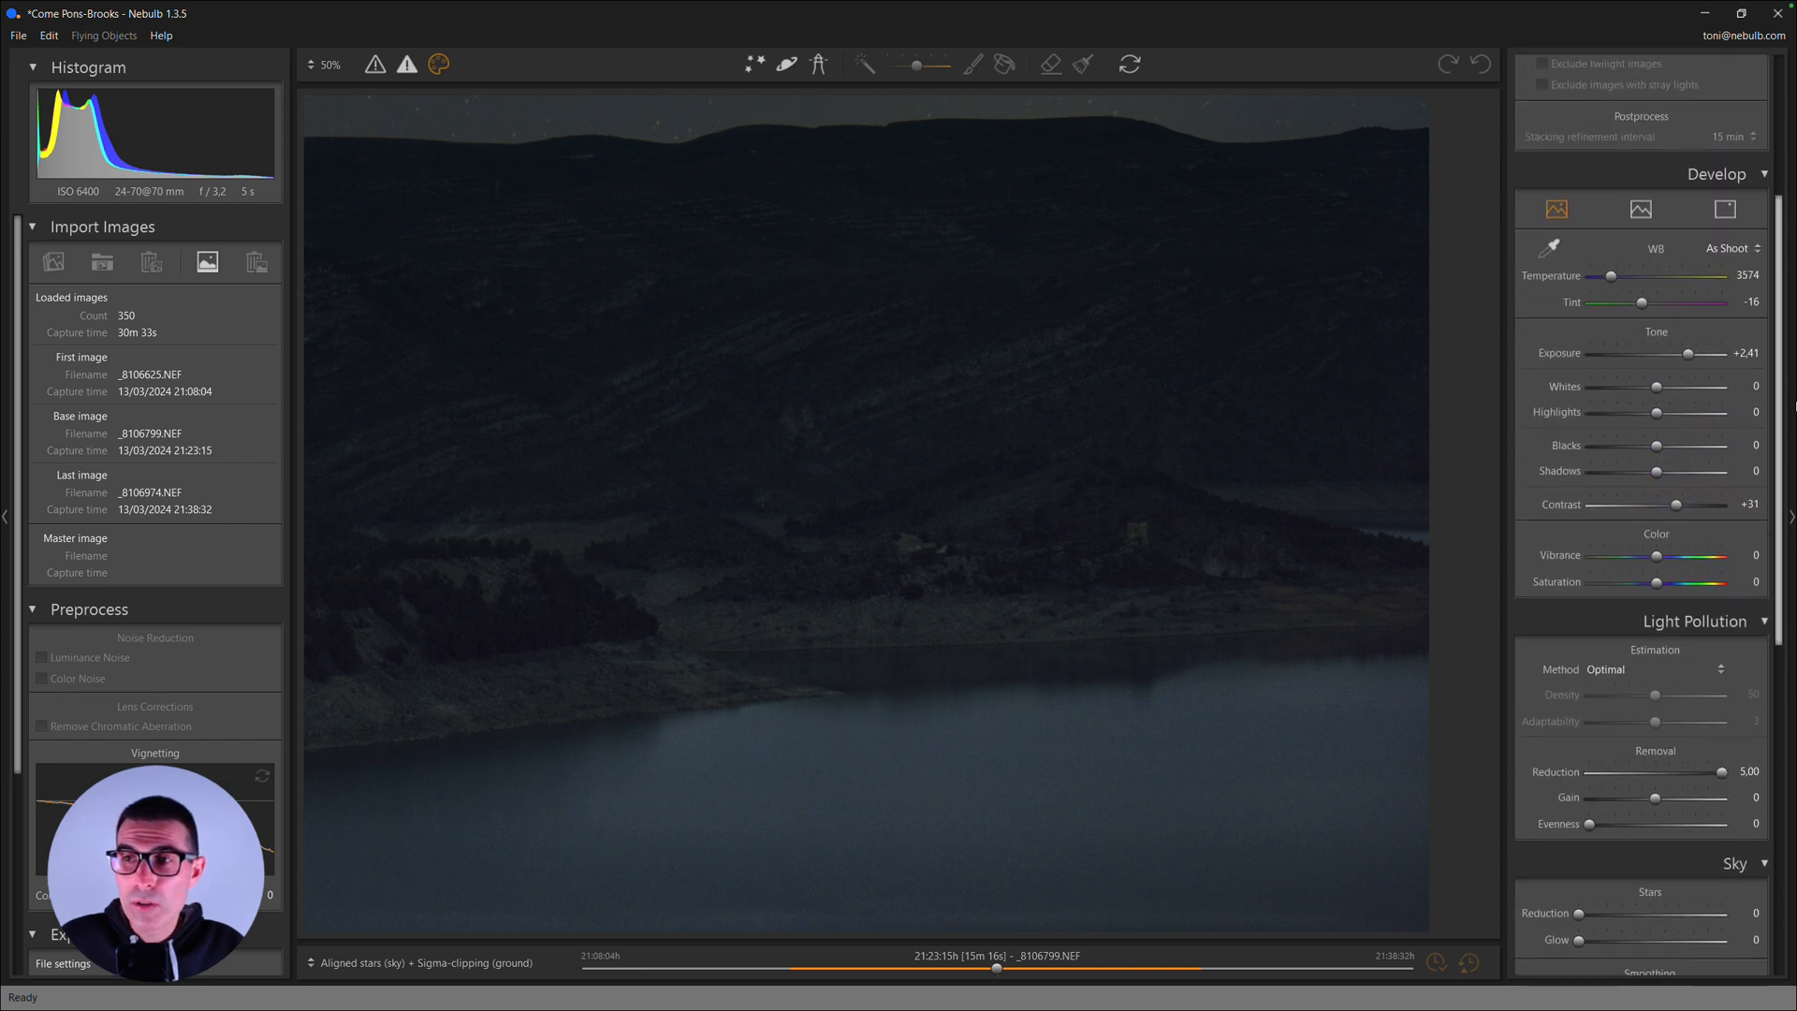
click(1648, 213)
drag(1656, 356, 1672, 356)
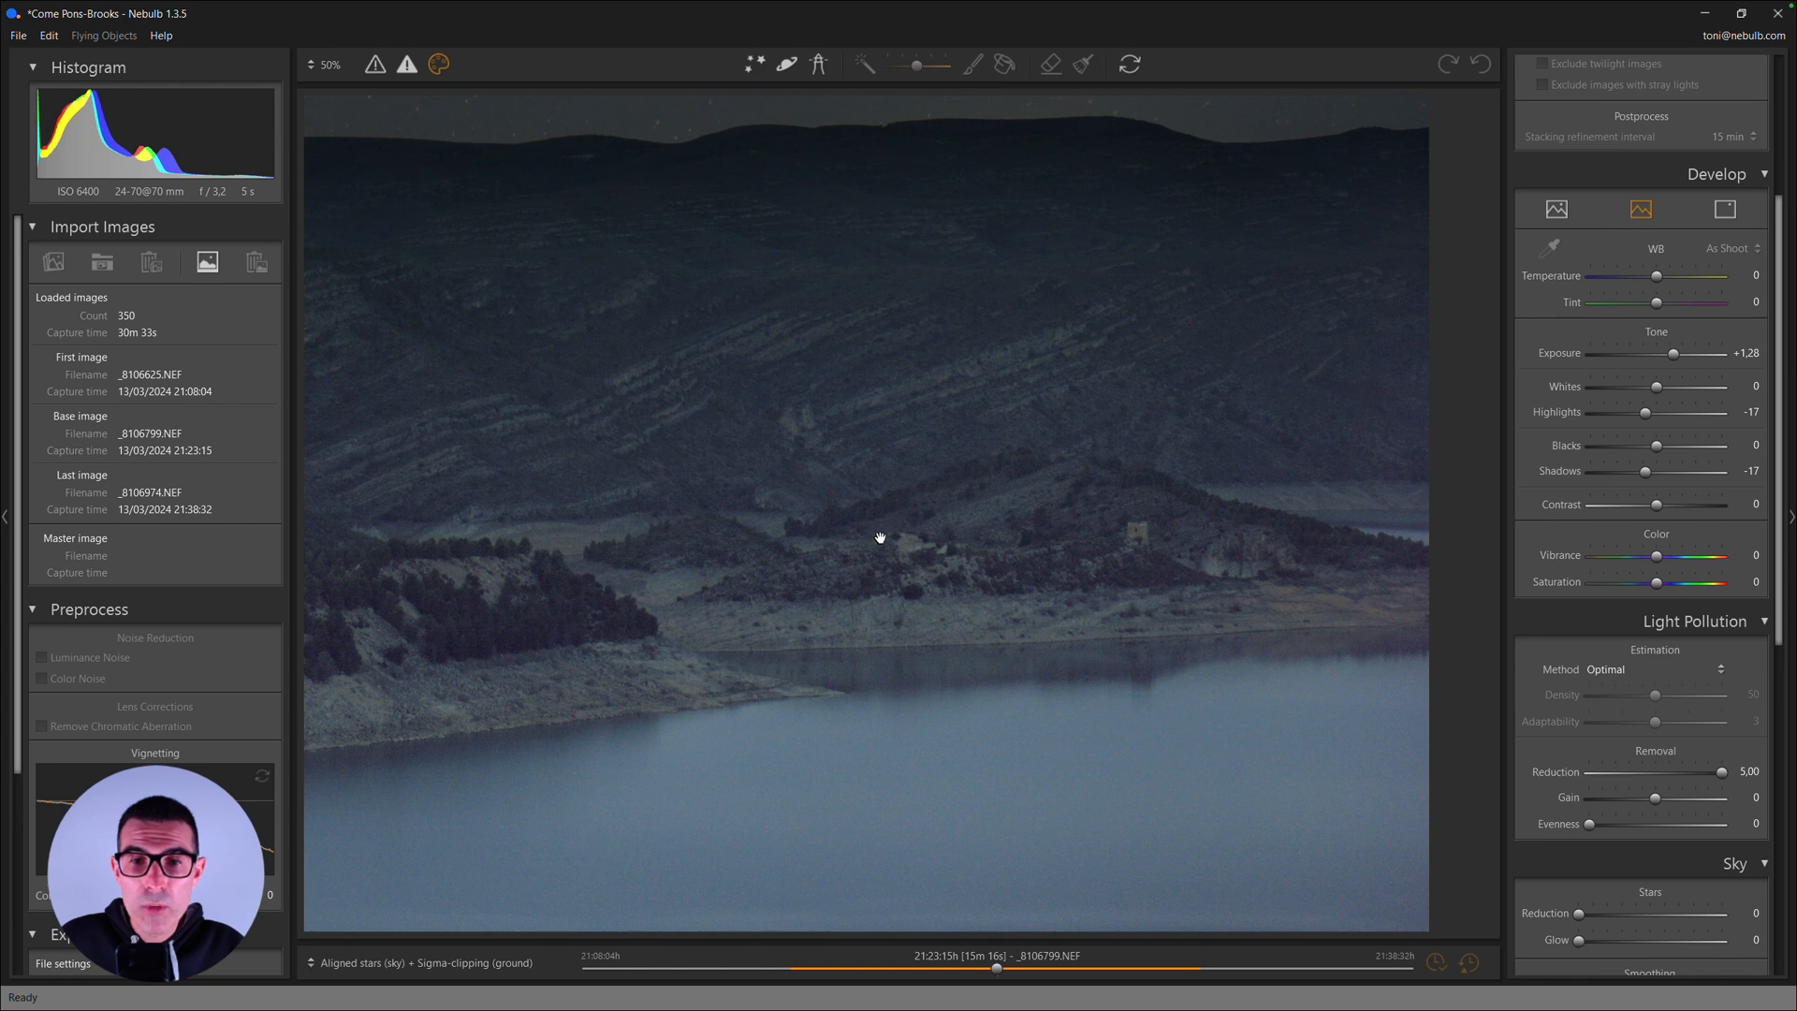
- Compare the brightened ground with the original image and return to the Aligned stars (sky) + Sigma-clipping (ground) result
click(437, 977)
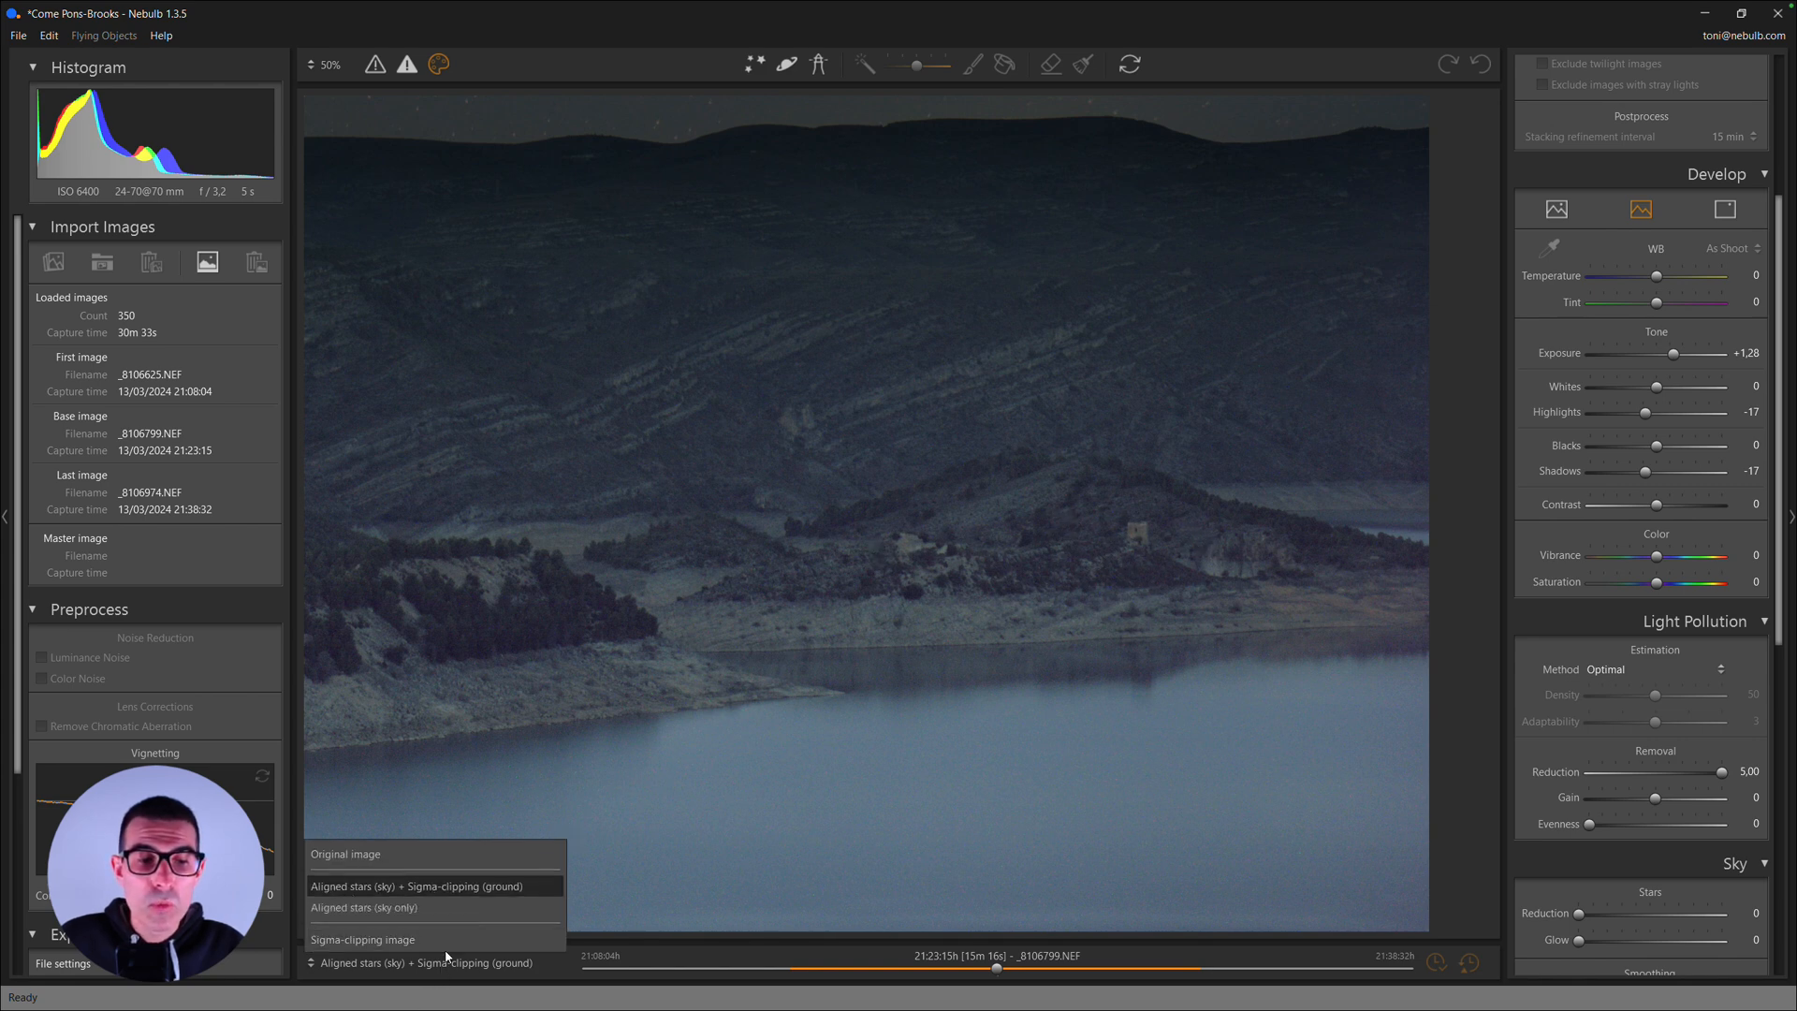
click(408, 861)
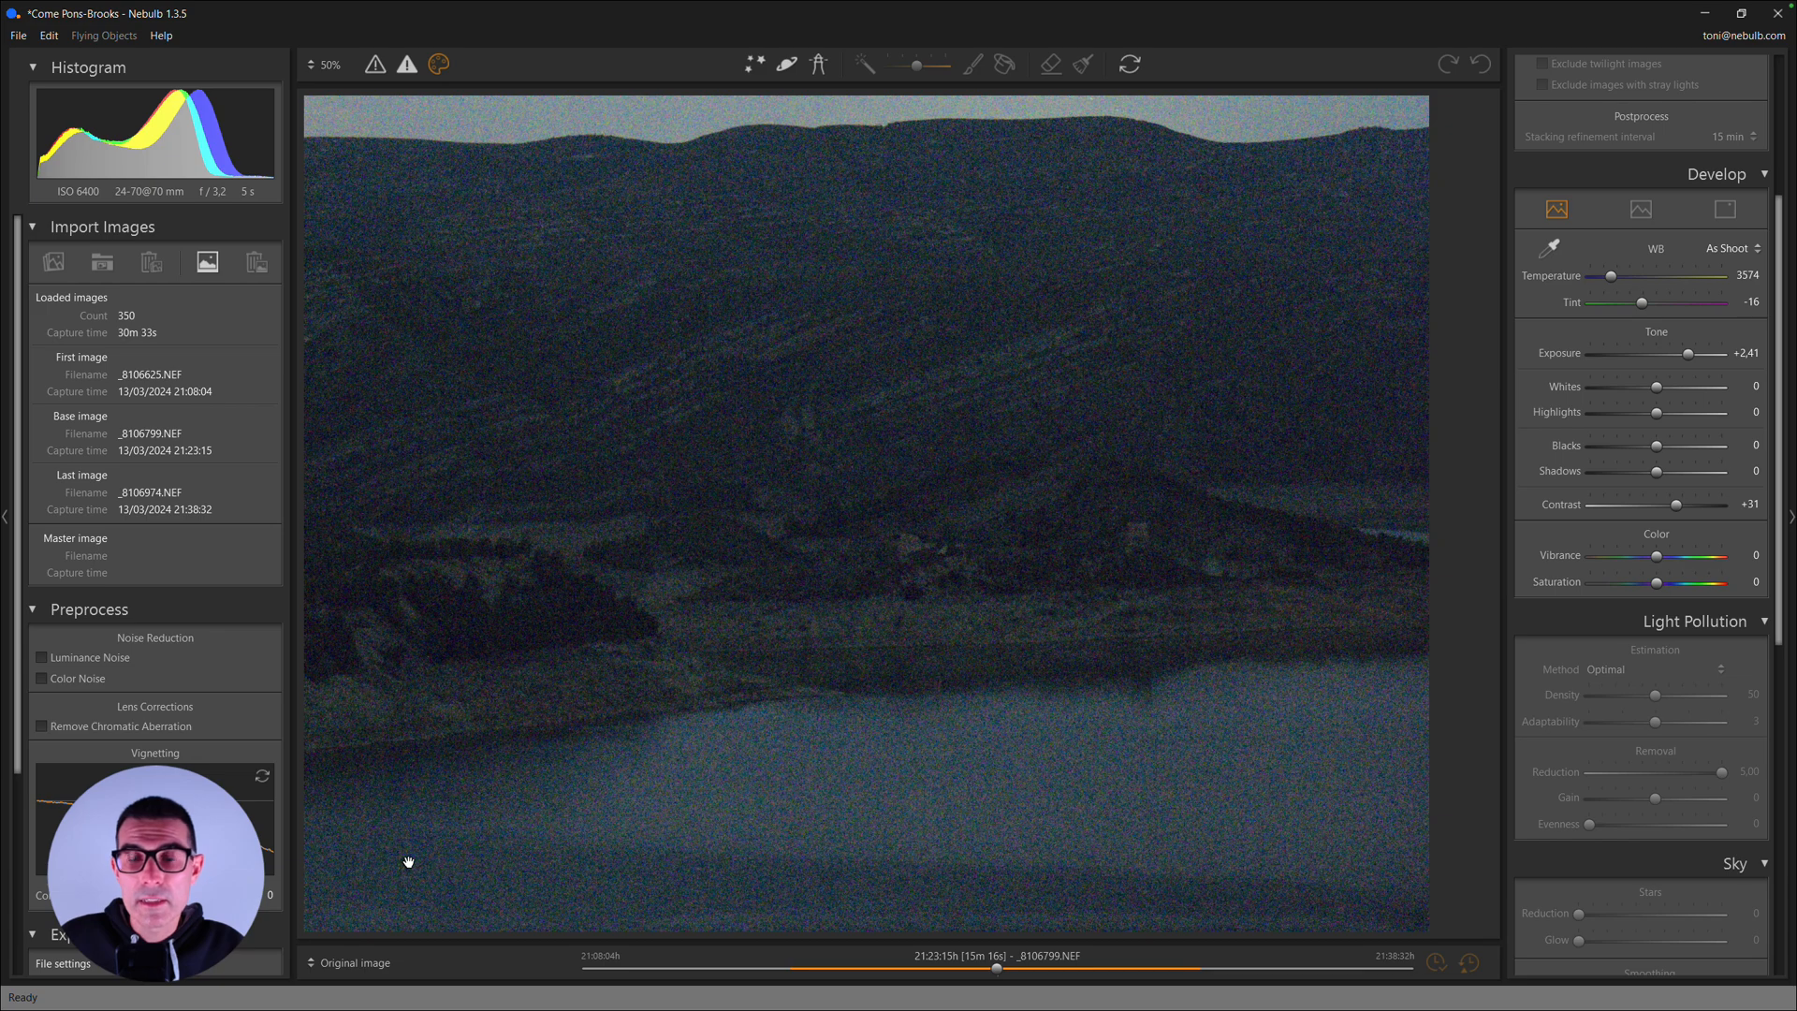
click(354, 962)
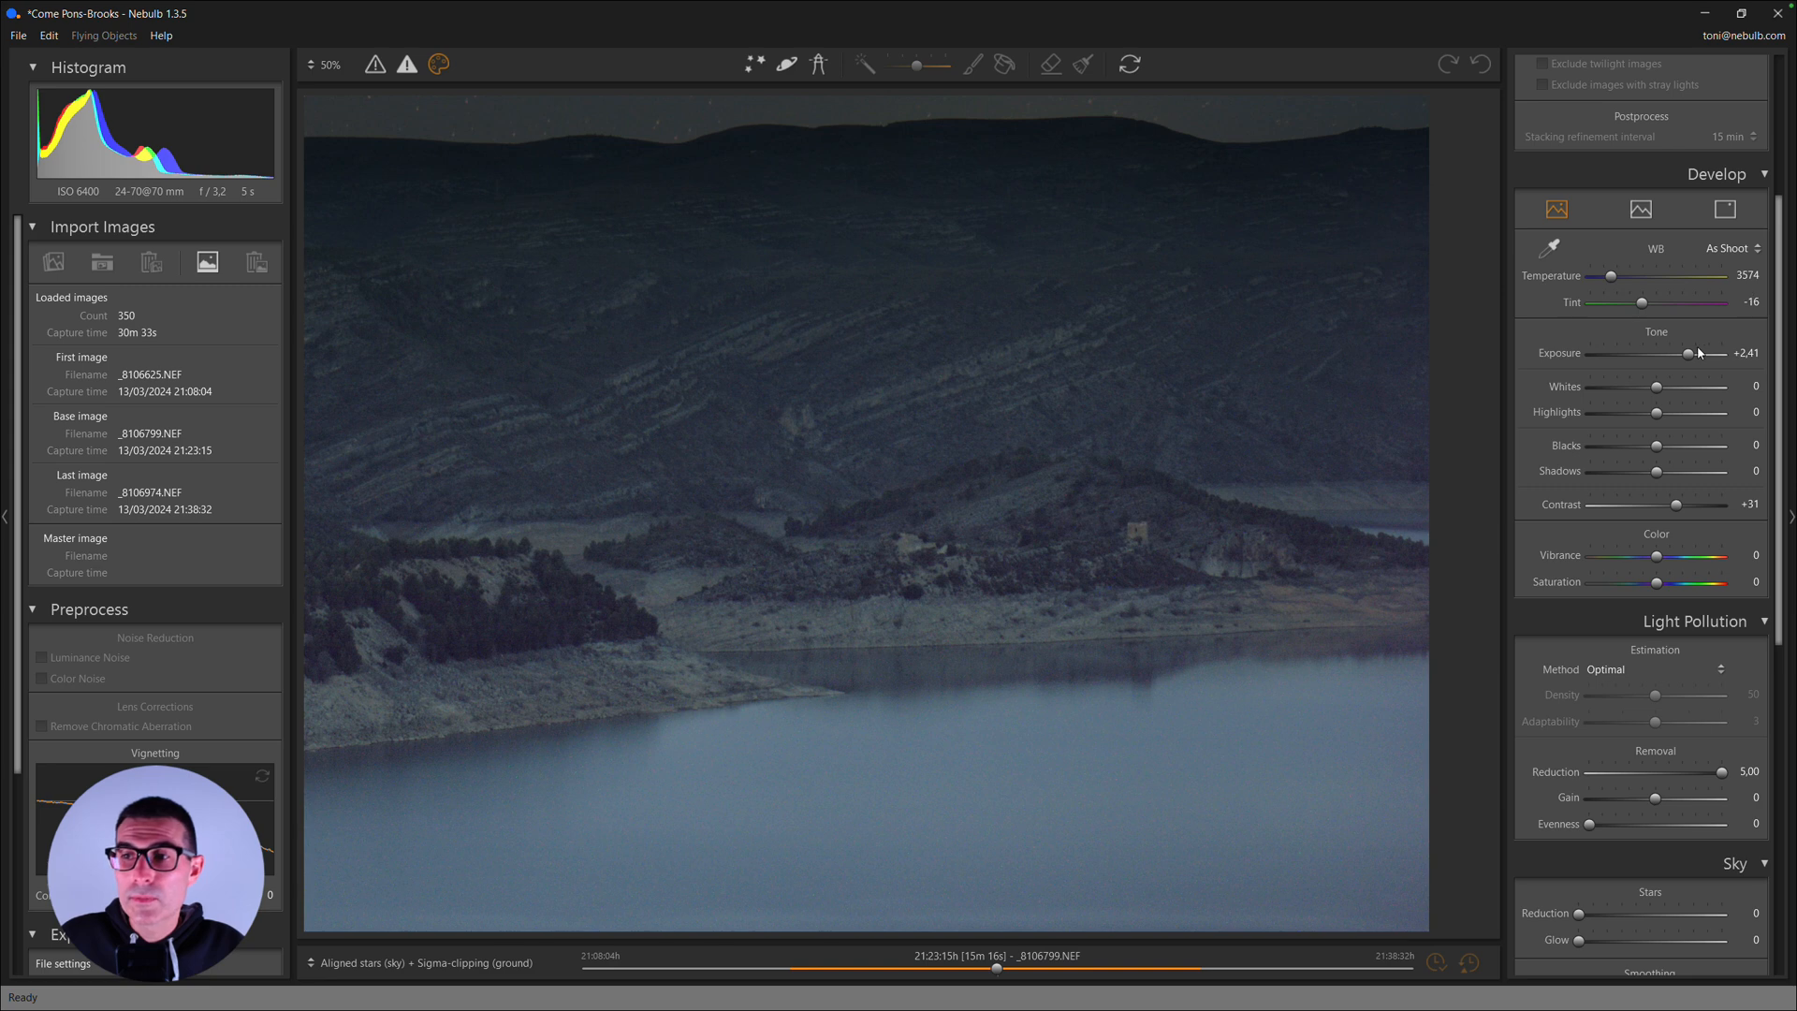
- Set the whole image's Exposure to +2,51 and examine the comet's head and tail up close
drag(1690, 360, 1693, 360)
click(819, 529)
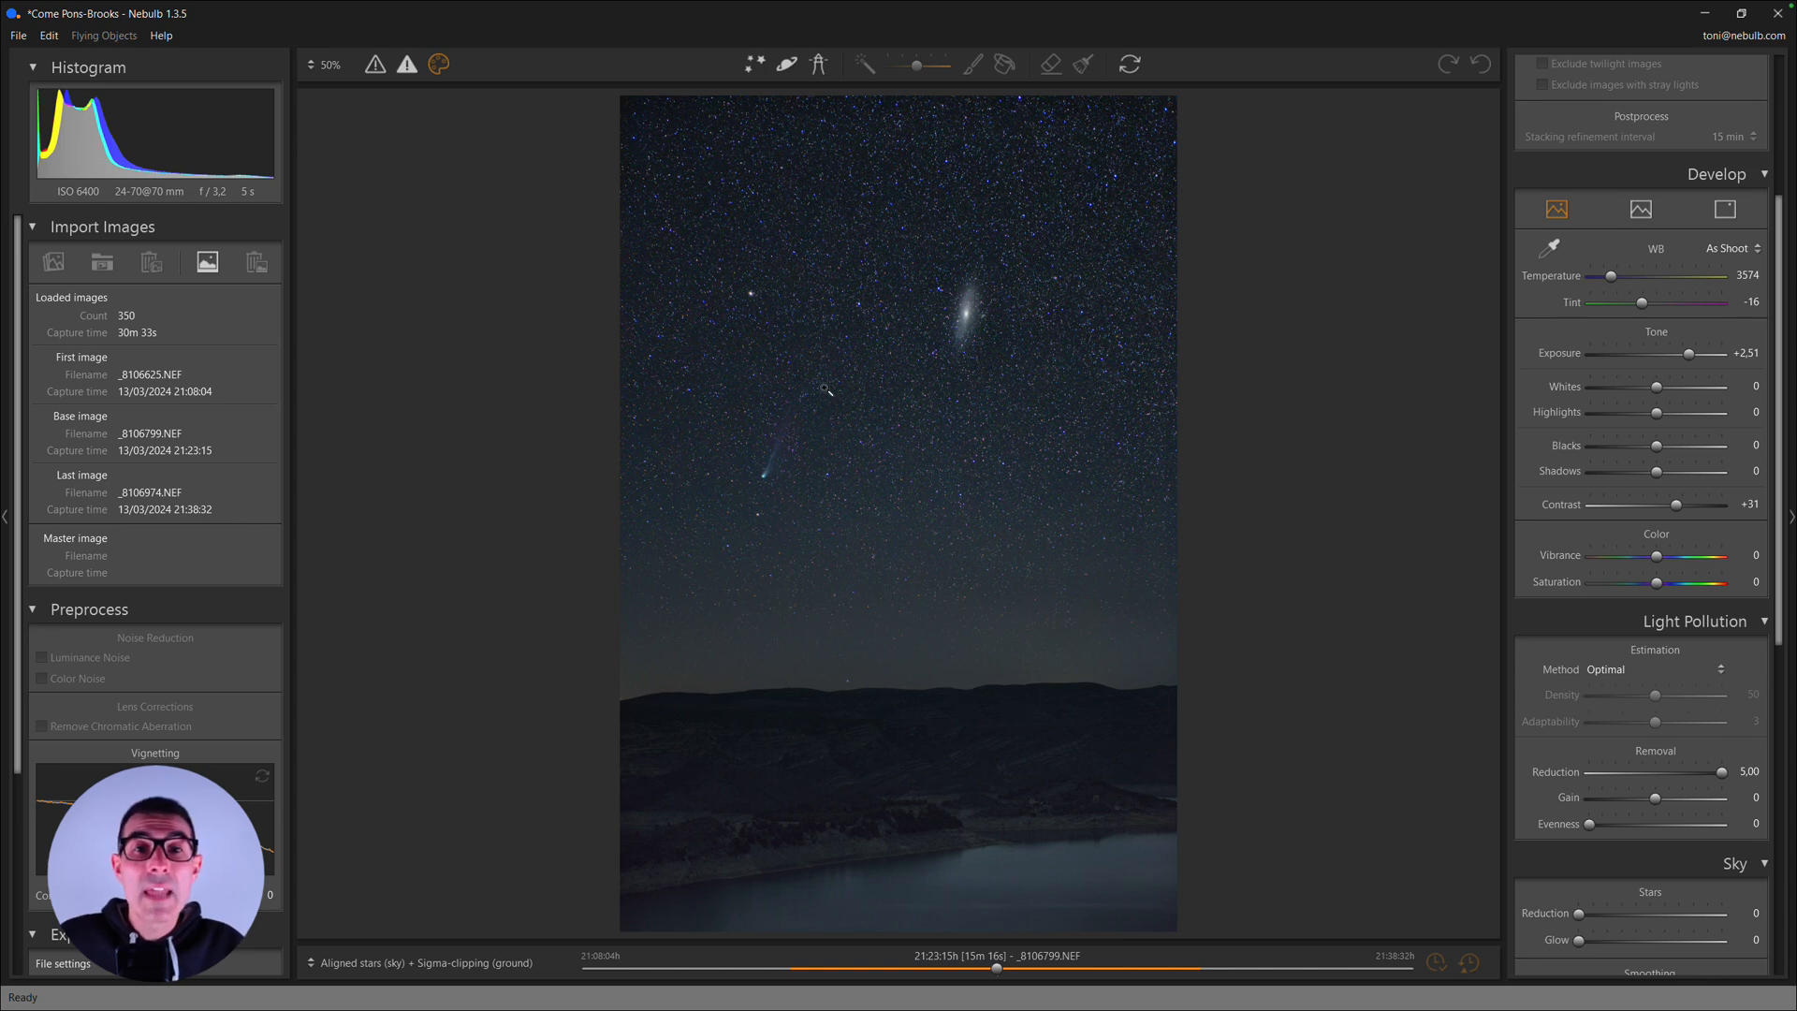
click(772, 471)
drag(843, 484, 930, 496)
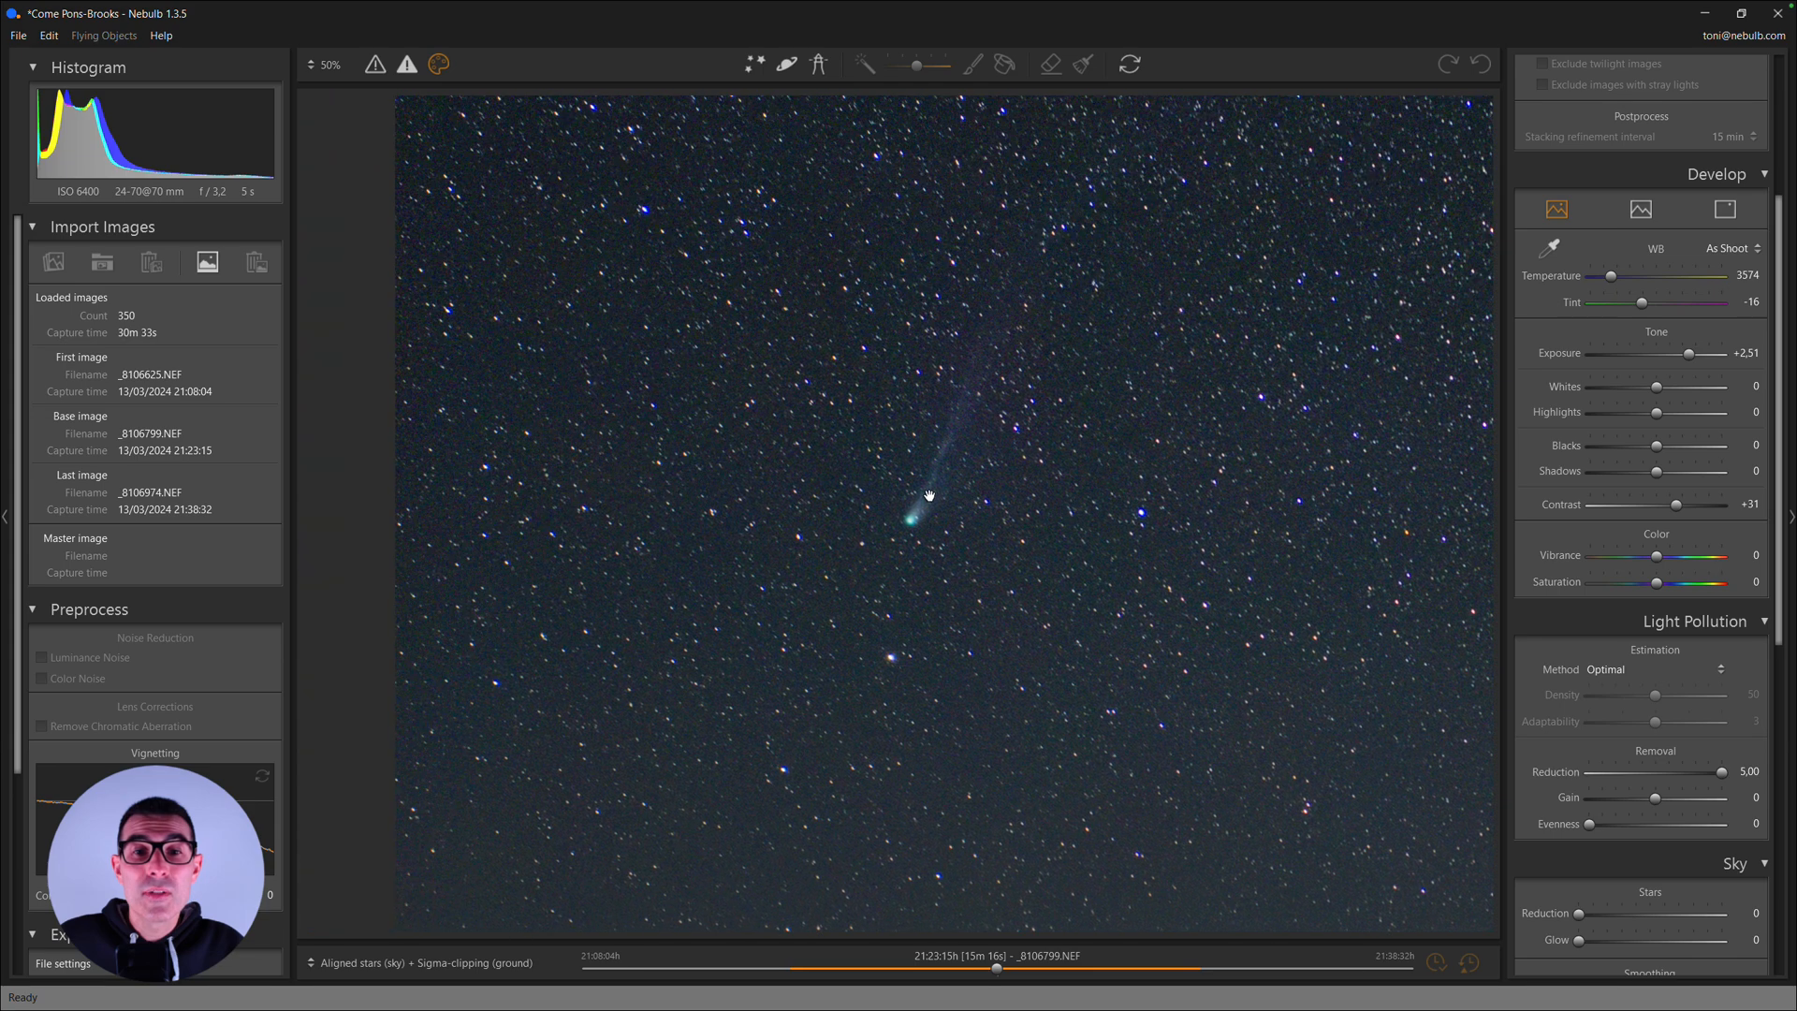
- Examine the sky around the comet and the Andromeda galaxy up close, and return to the full image
mouse_move(1088, 349)
mouse_down()
mouse_move(991, 405)
mouse_move(931, 474)
mouse_move(955, 473)
mouse_up()
drag(1009, 309, 1015, 391)
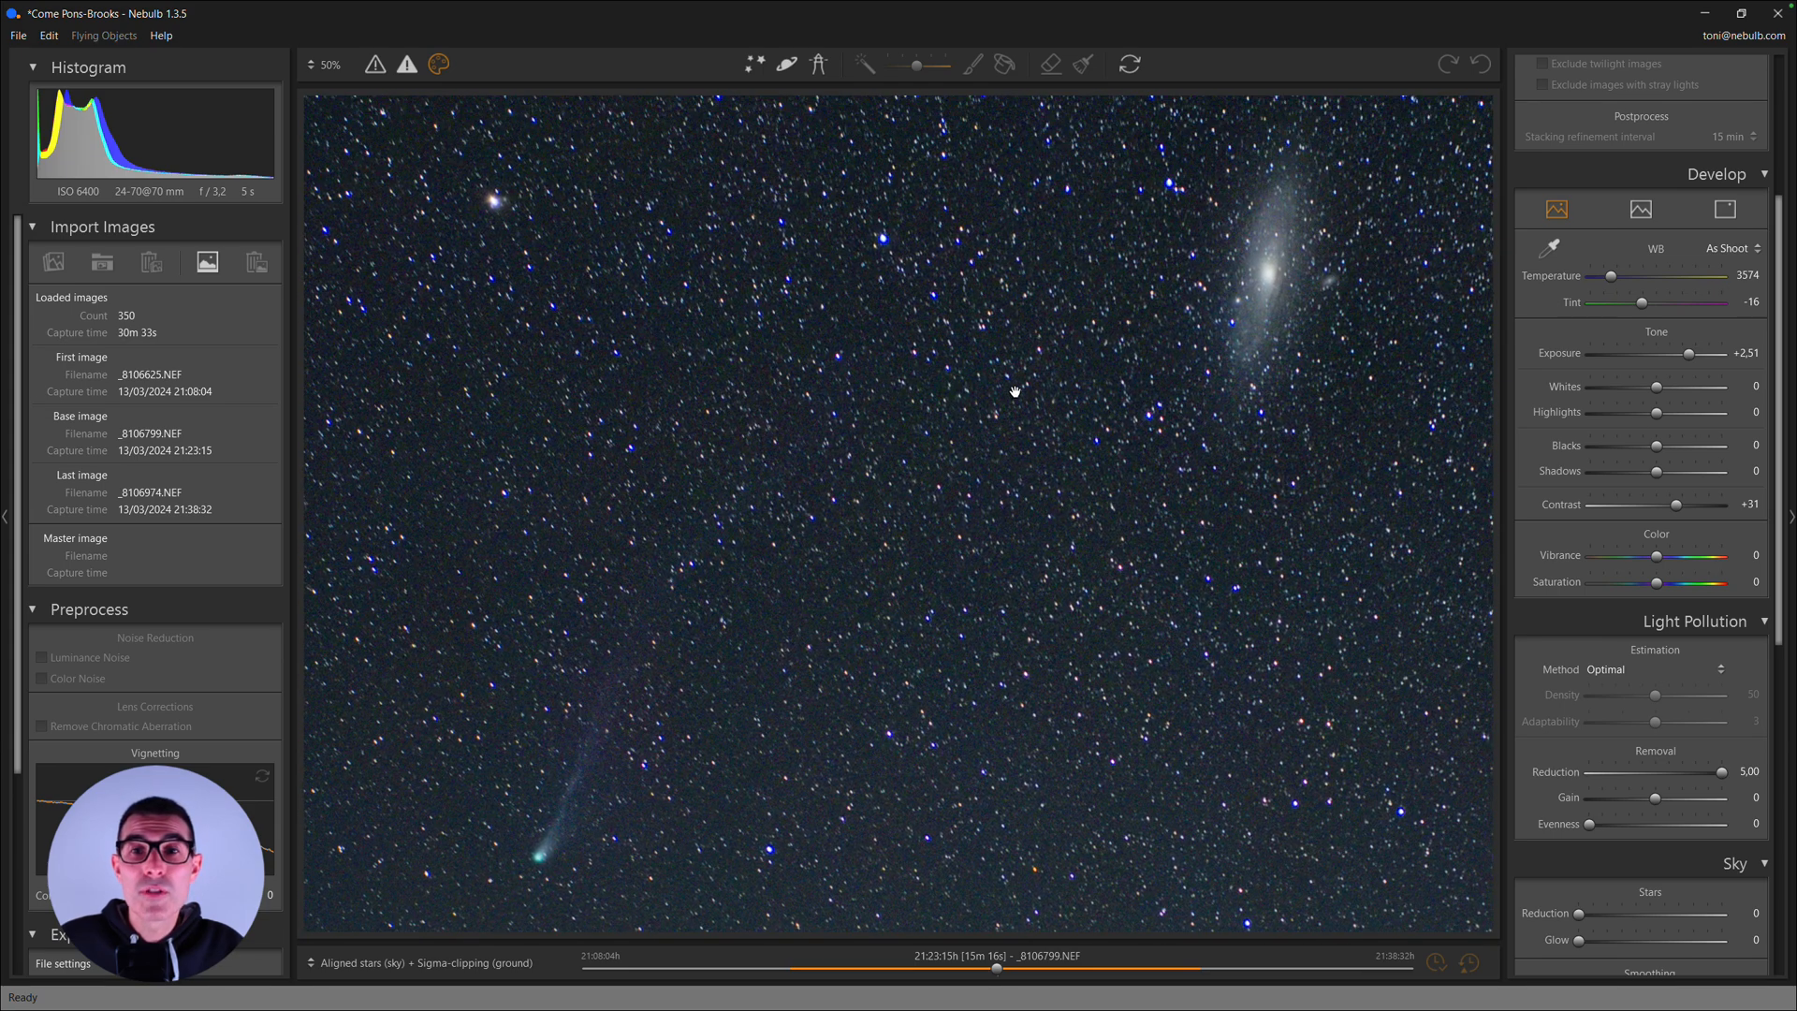
double_click(1014, 393)
double_click(1014, 392)
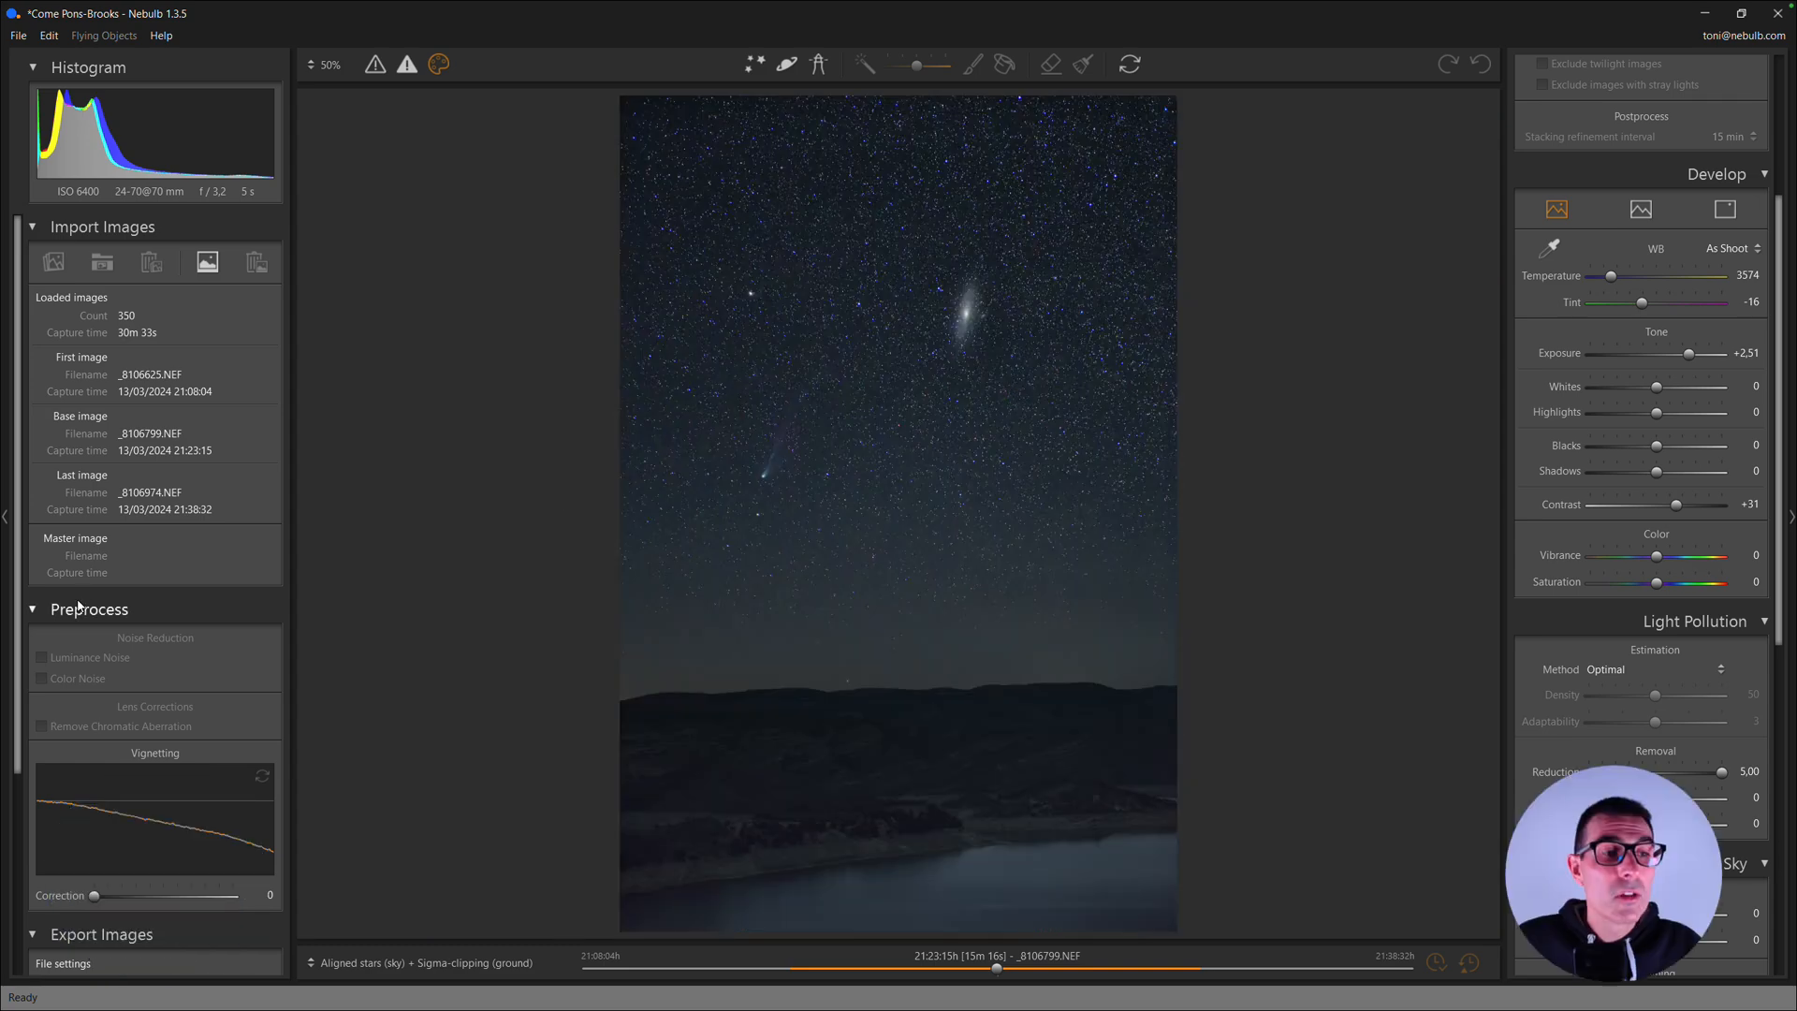
scroll(79, 606, down, 3)
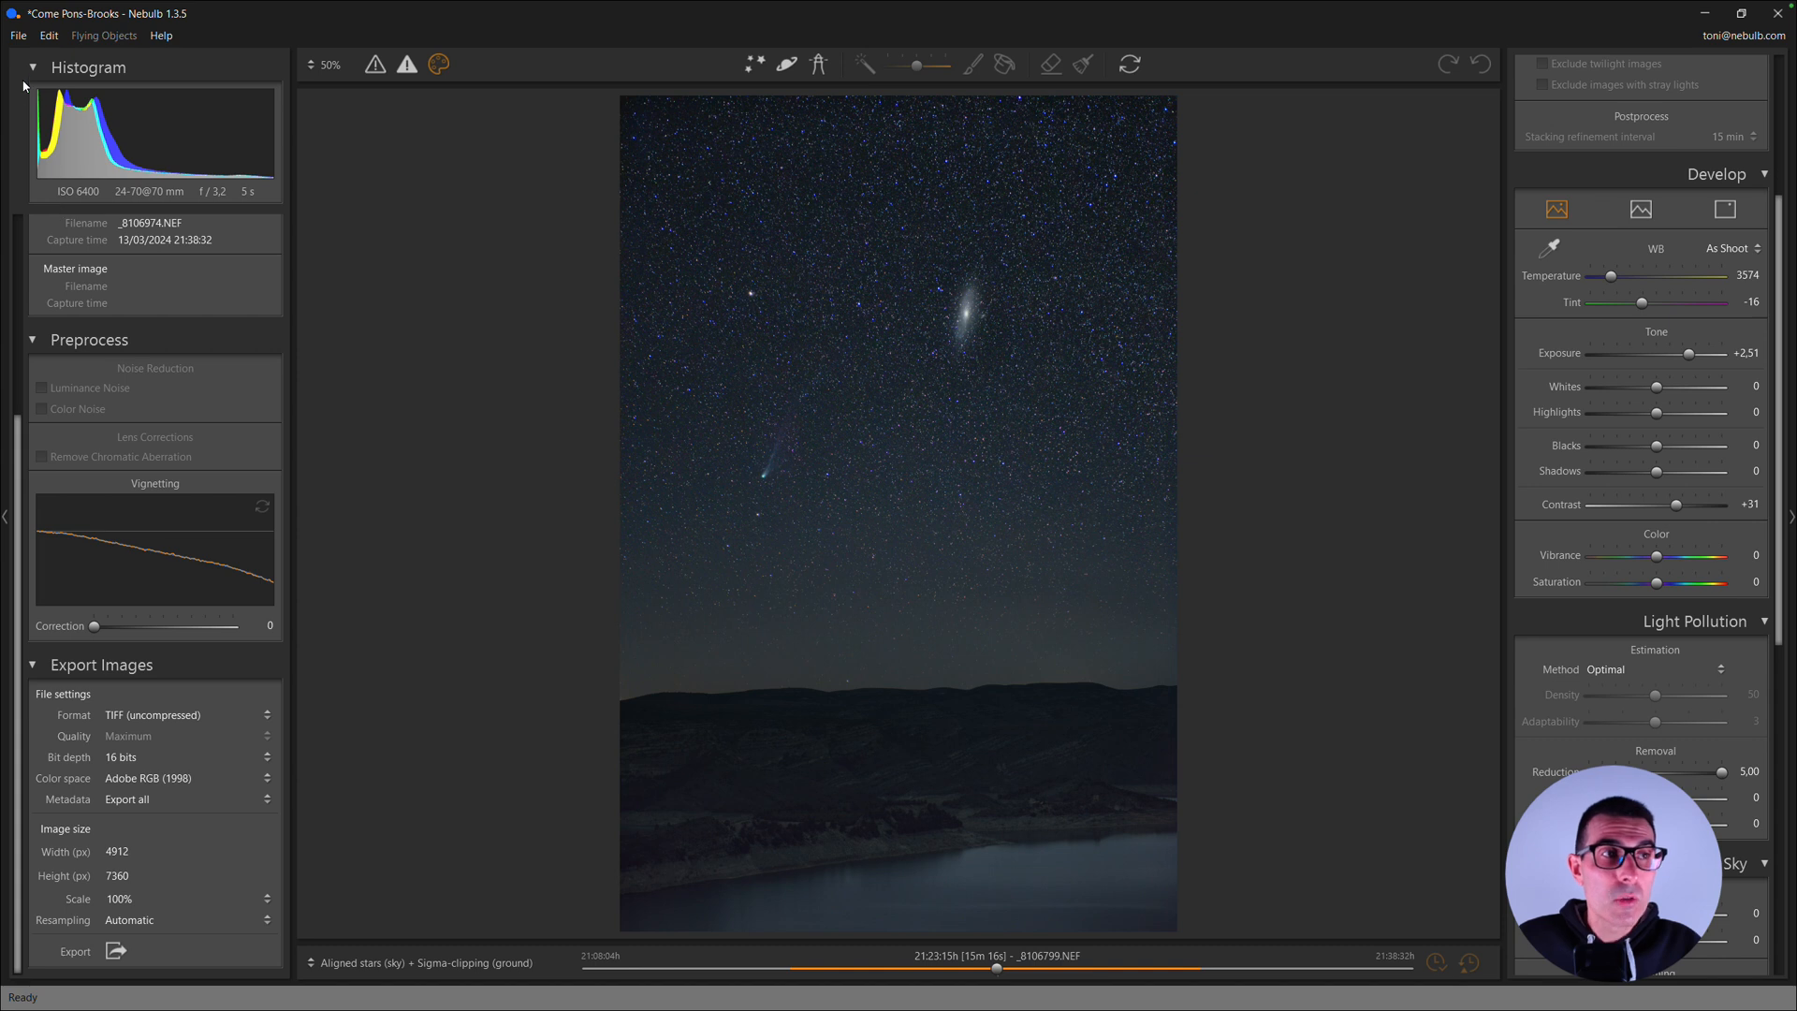
click(19, 38)
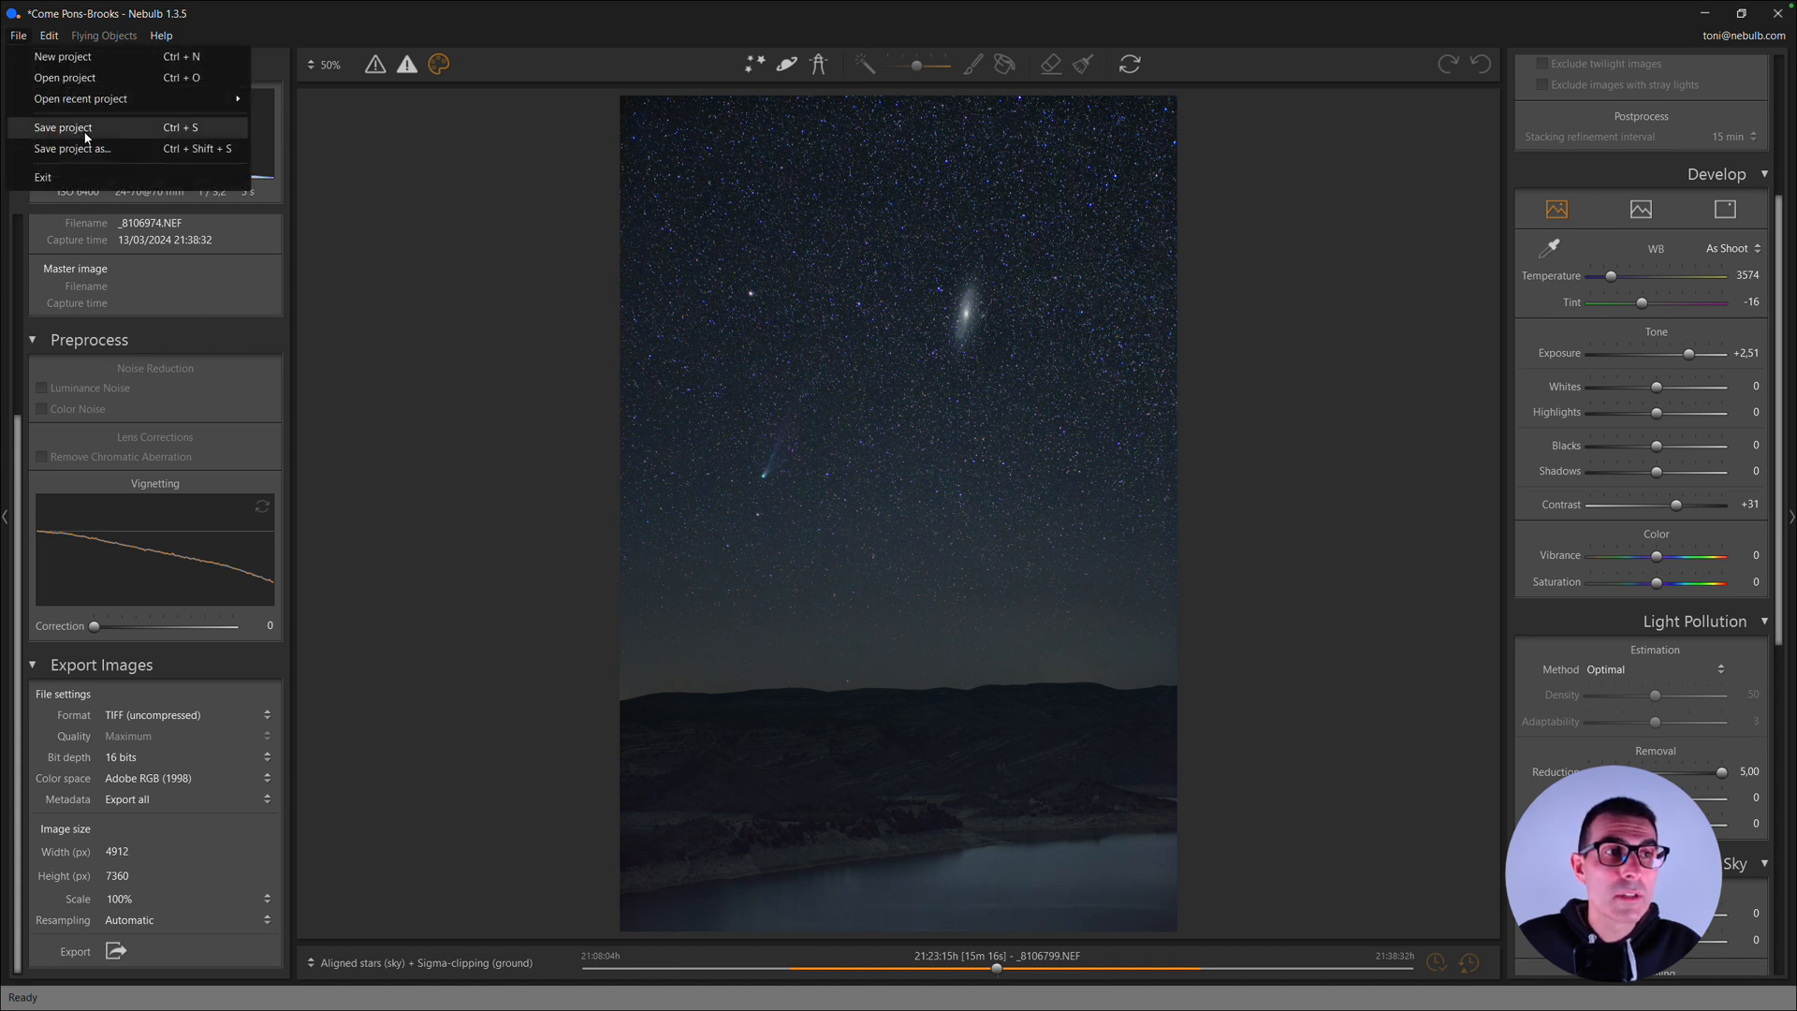
click(85, 138)
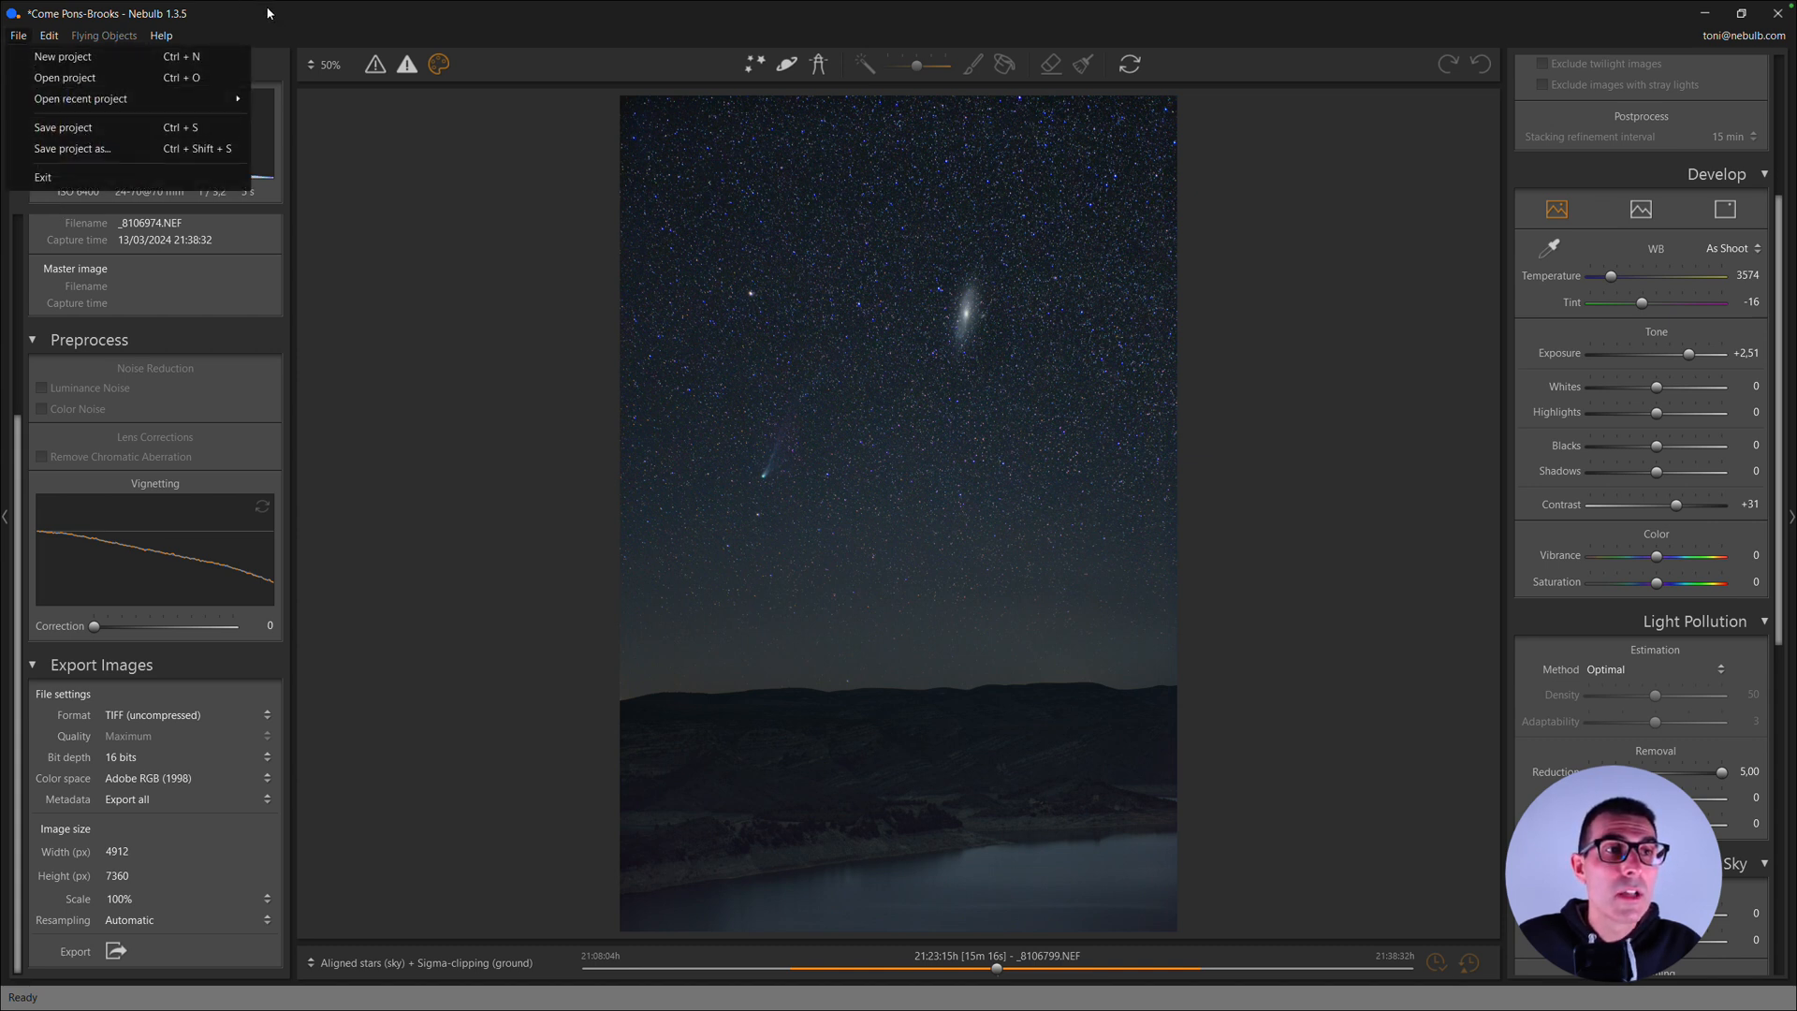
- Set the export file to TIFF (uncompressed) with a 16-bit depth and the Adobe RGB (1998) color space
click(132, 714)
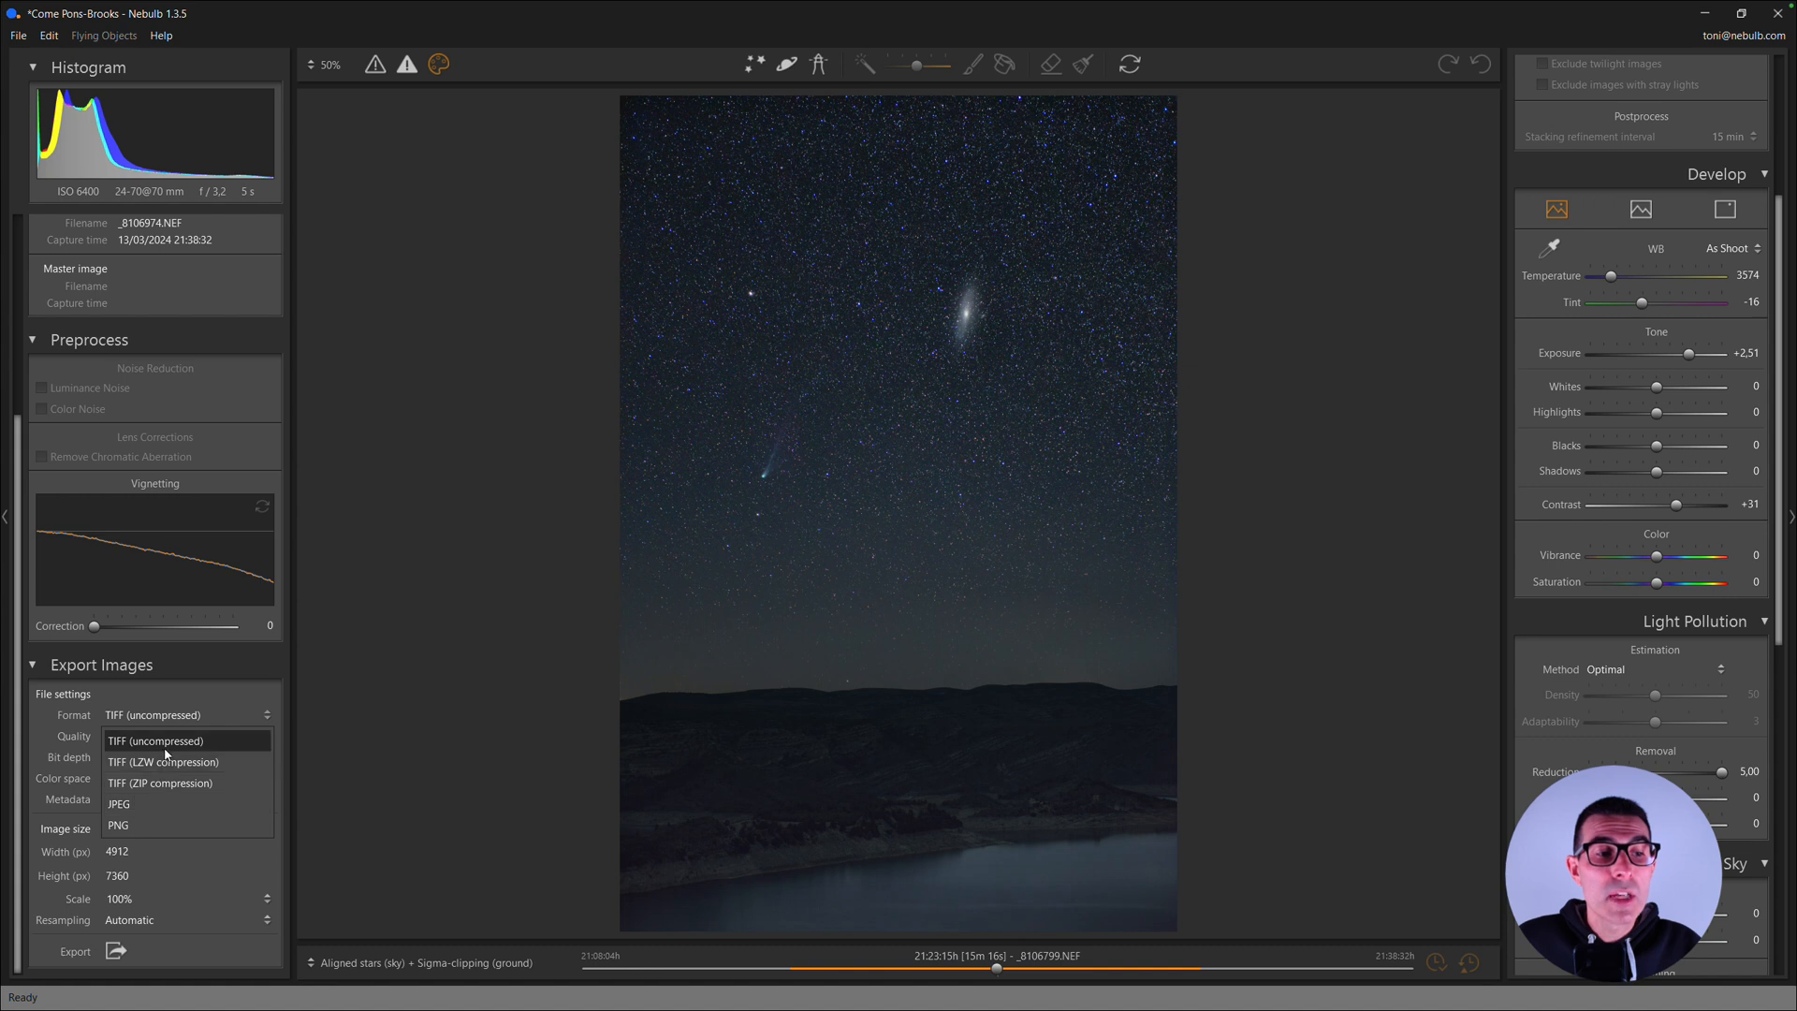
click(194, 665)
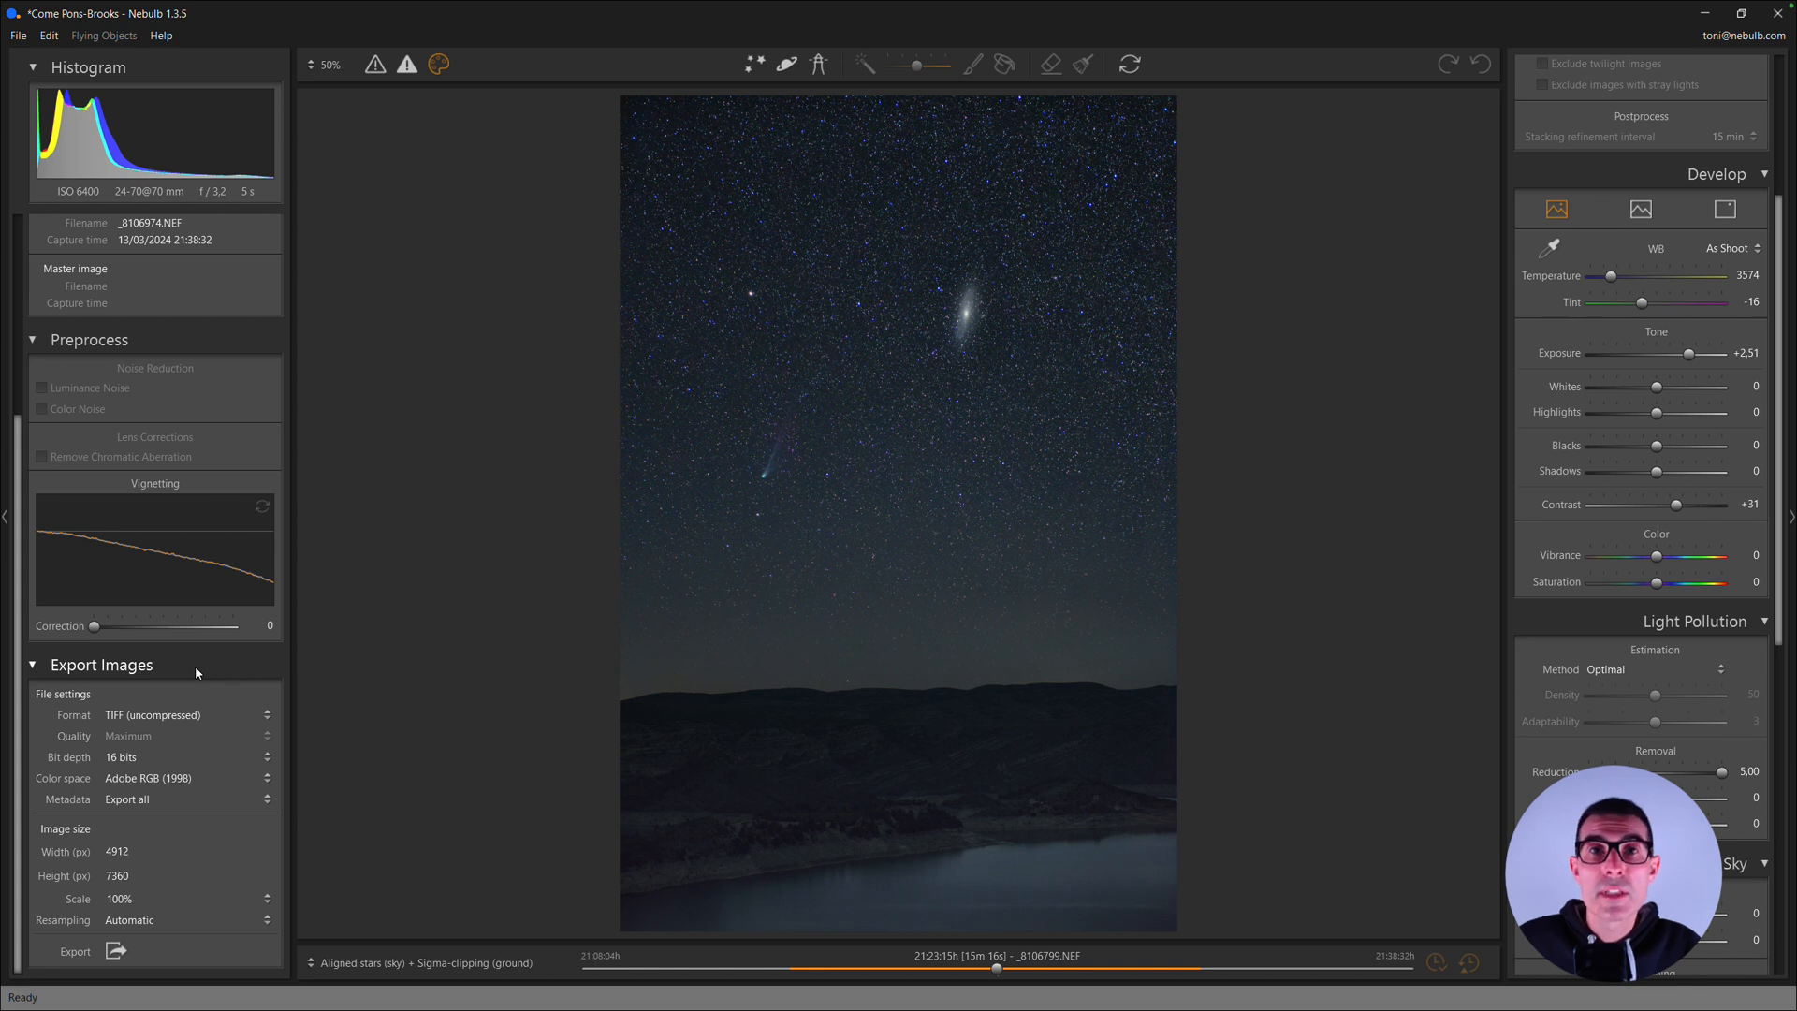
click(143, 717)
click(134, 743)
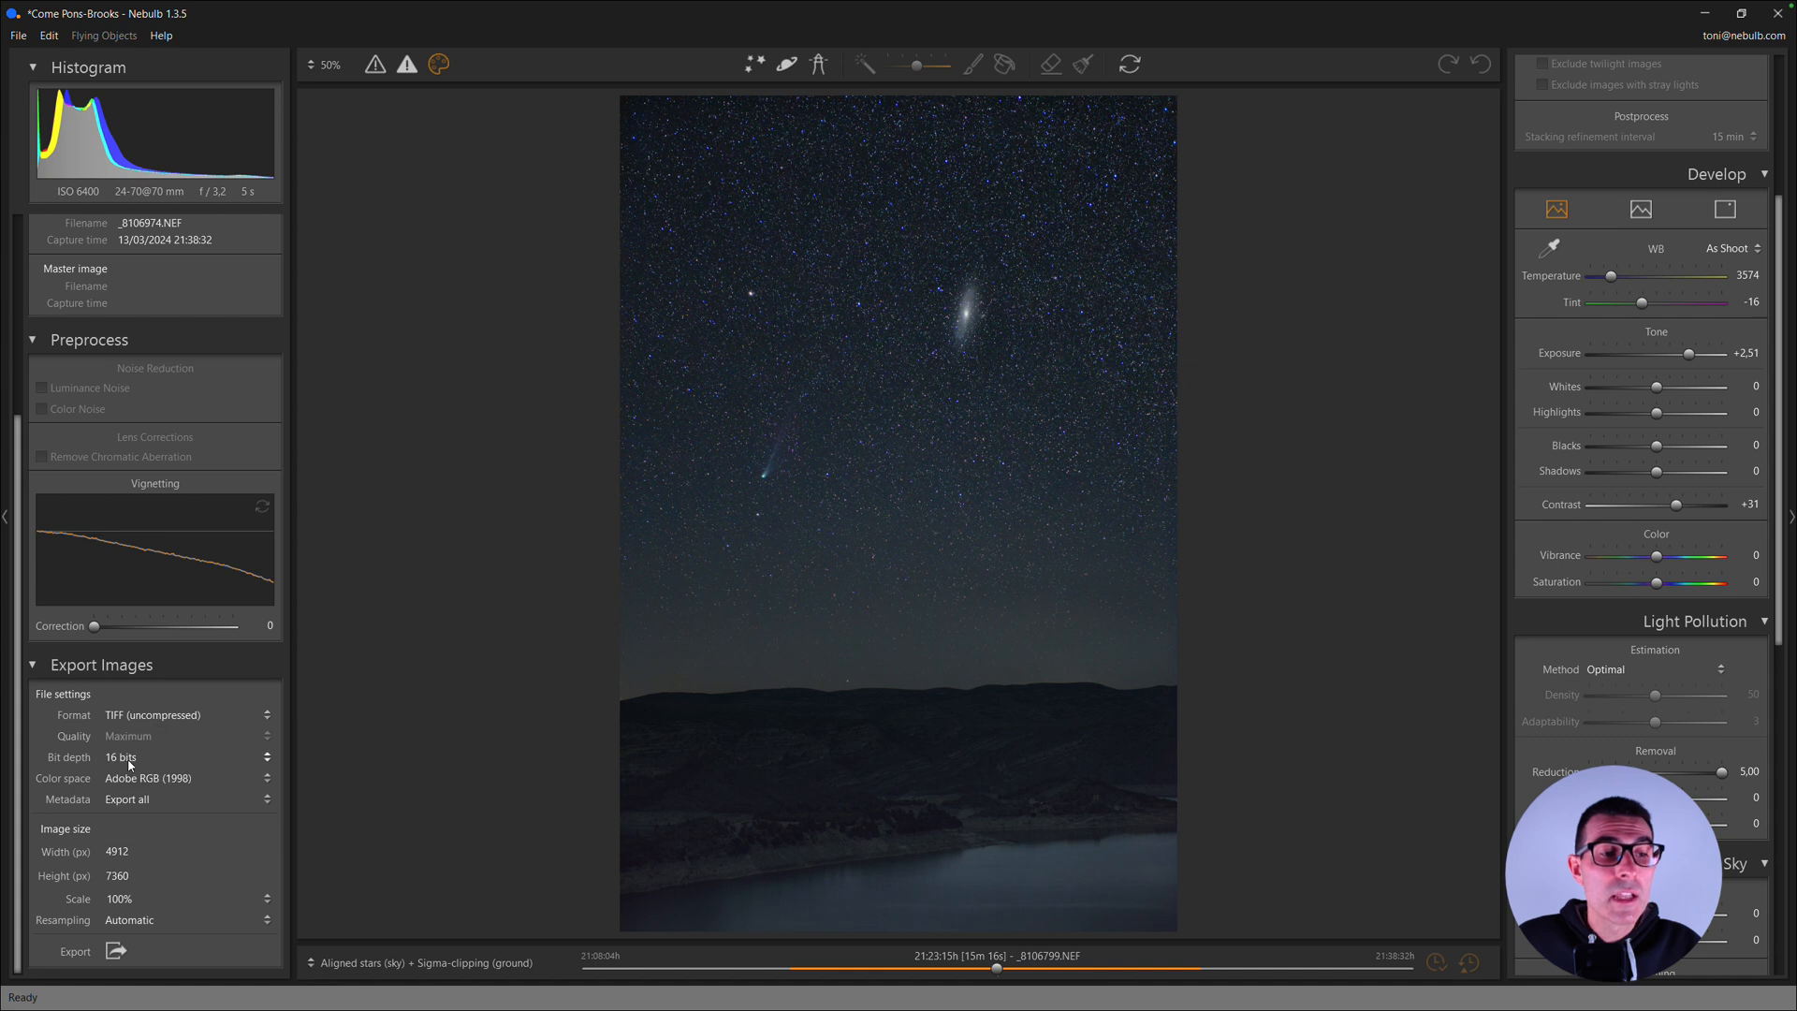
click(132, 760)
click(132, 760)
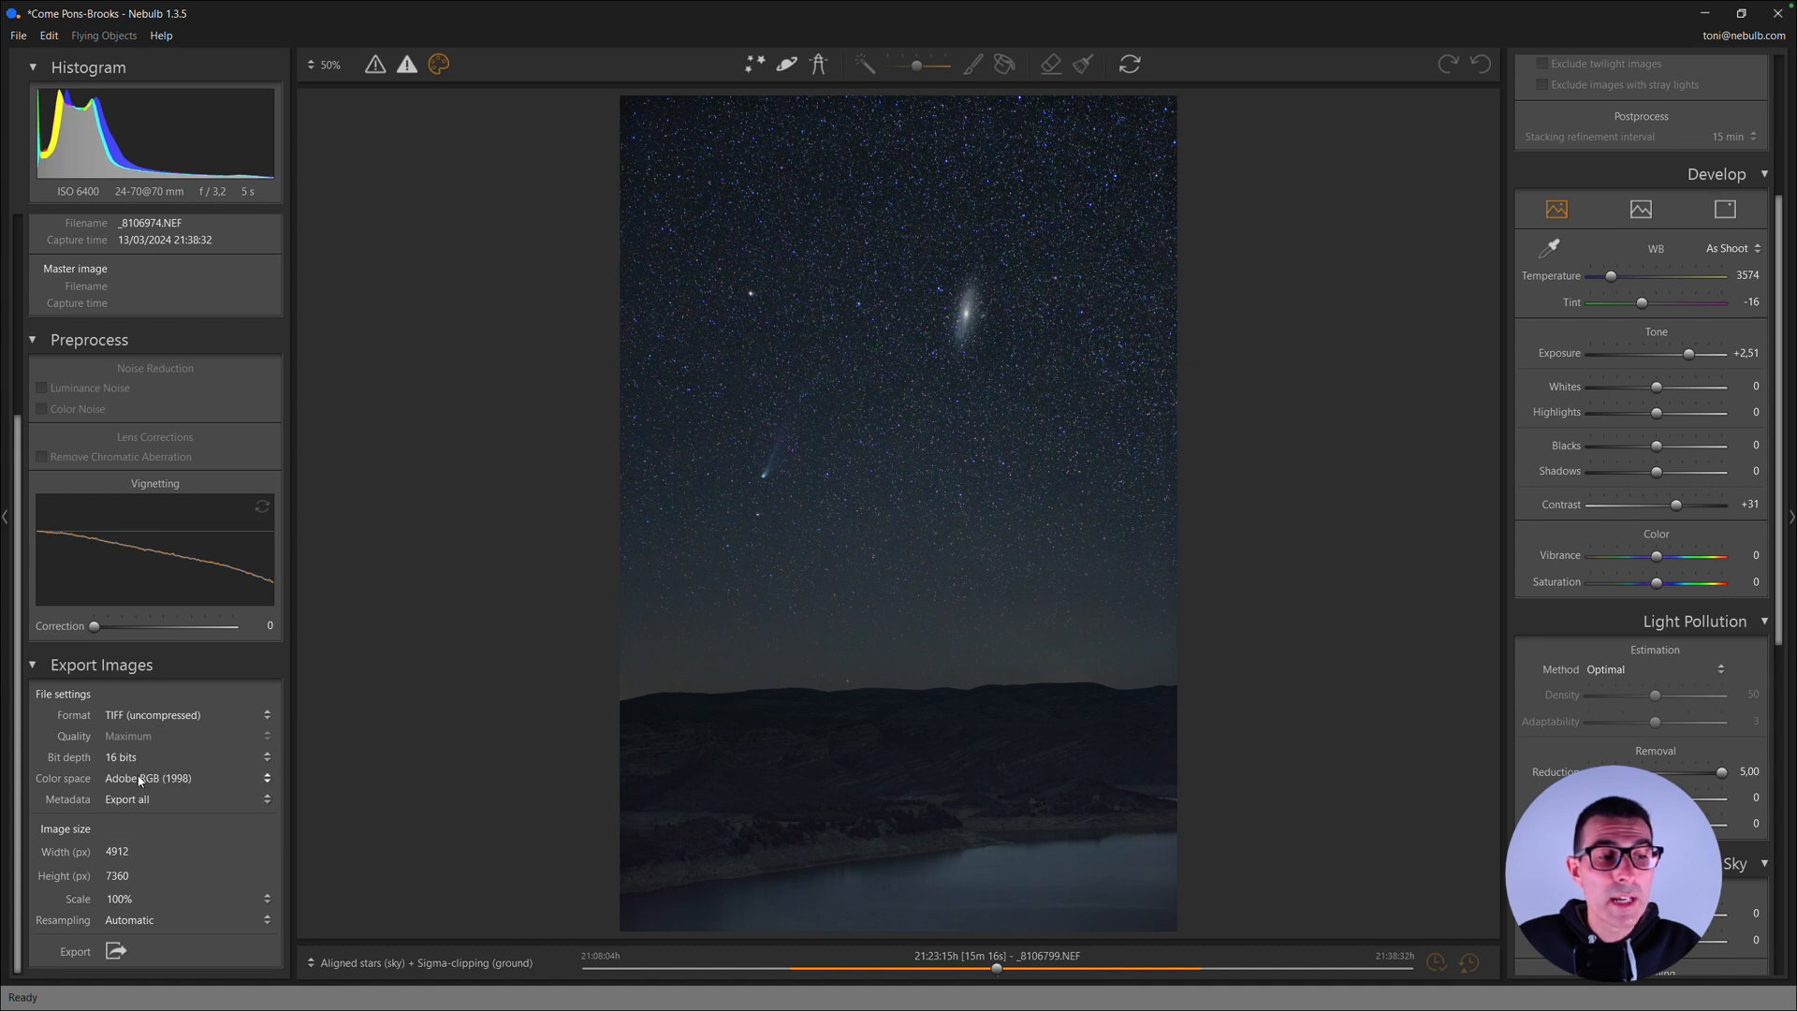
click(140, 780)
click(139, 781)
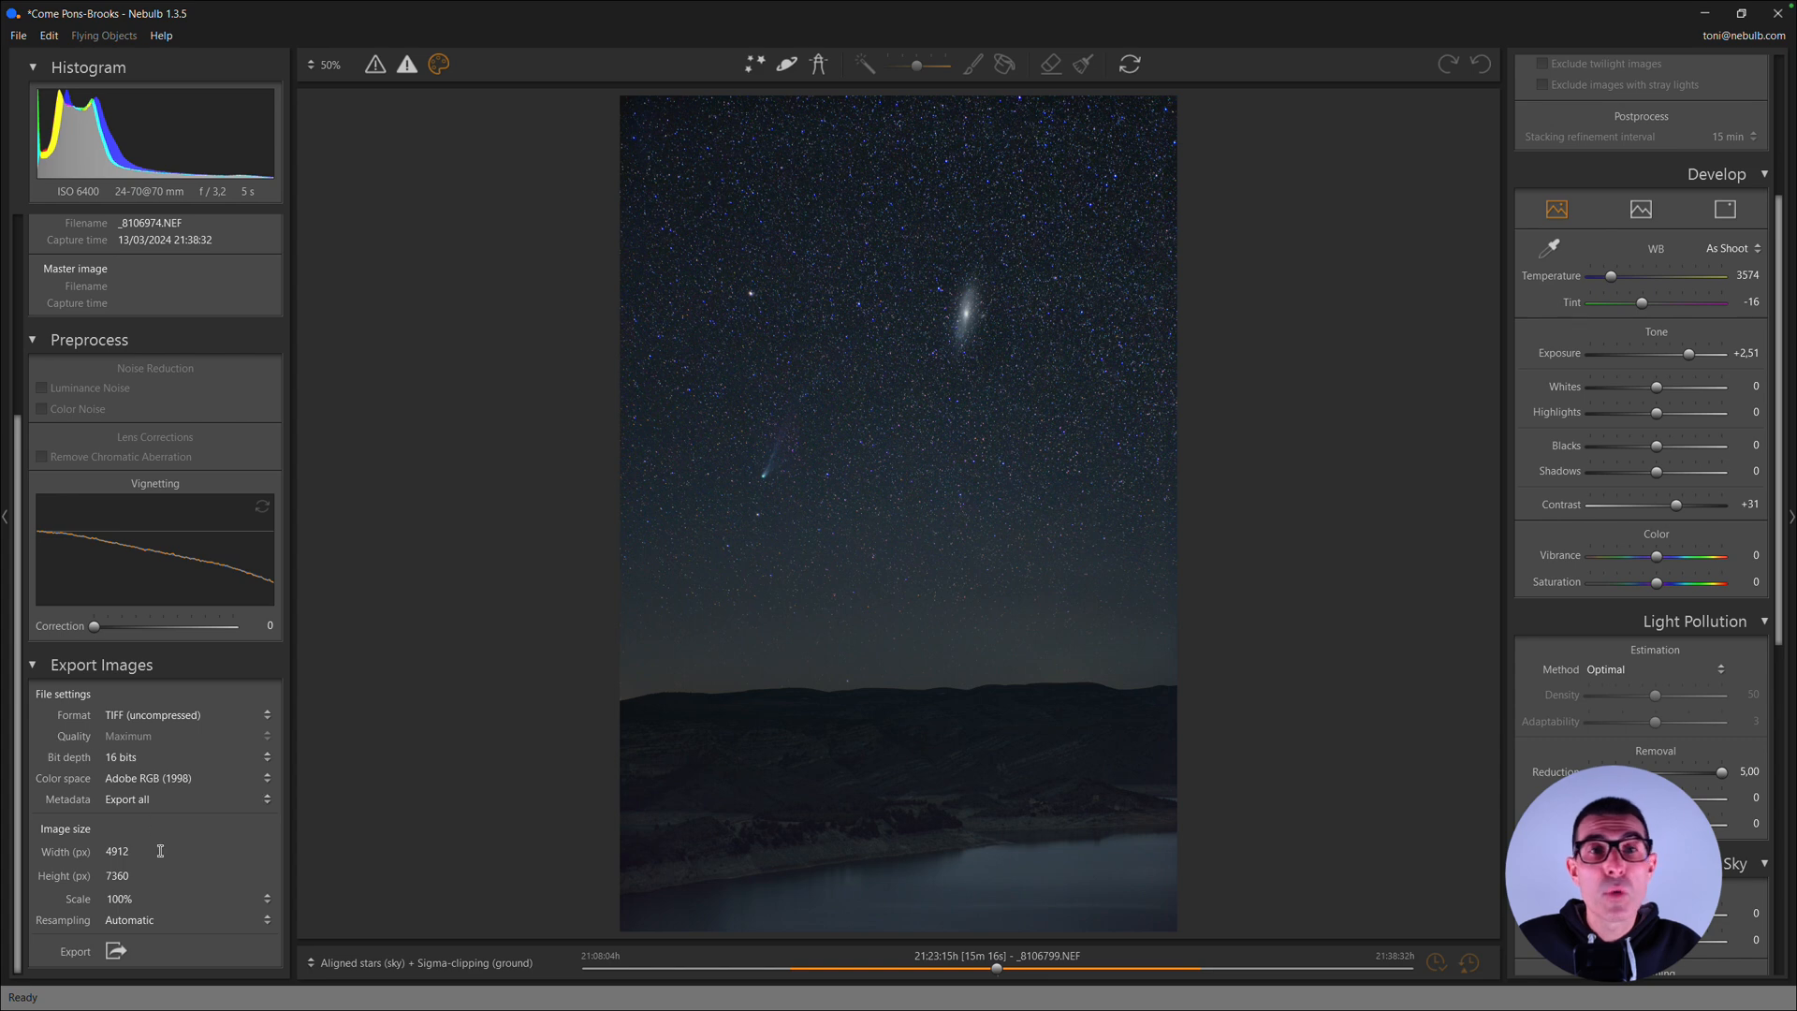
- Start exporting the developed image as a TIFF file and cancel before saving it
click(116, 951)
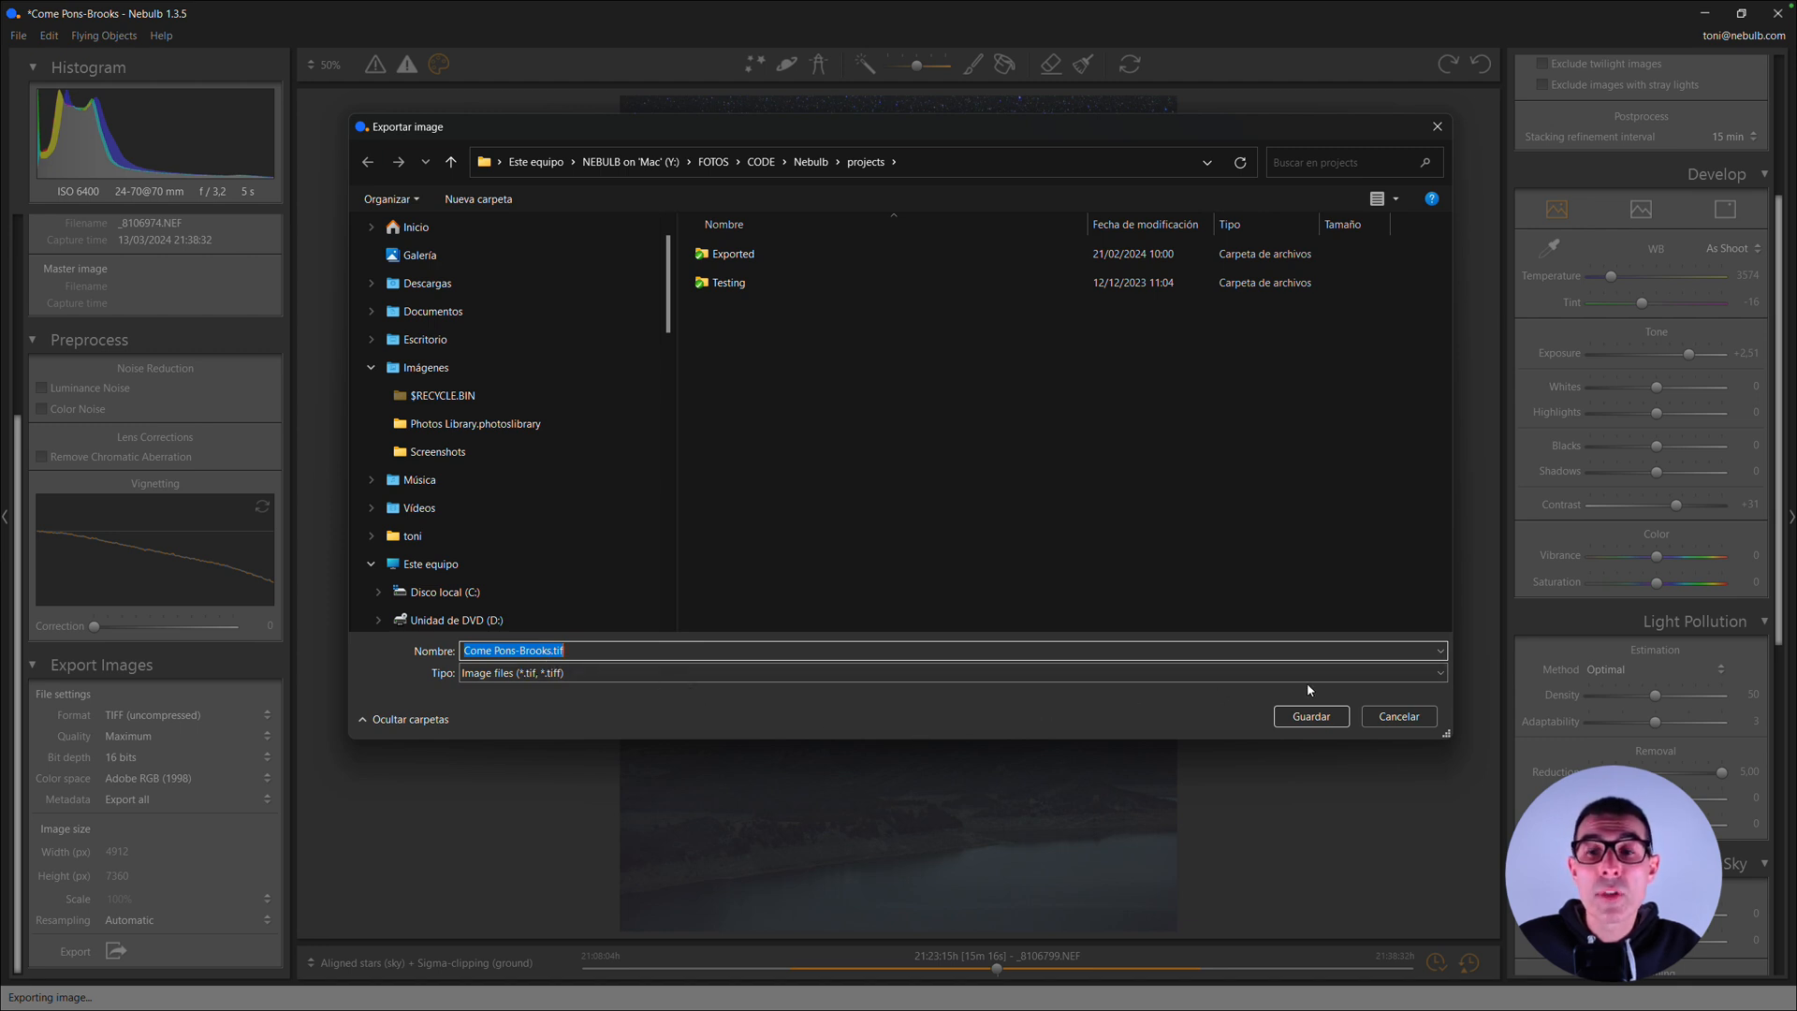
click(1399, 717)
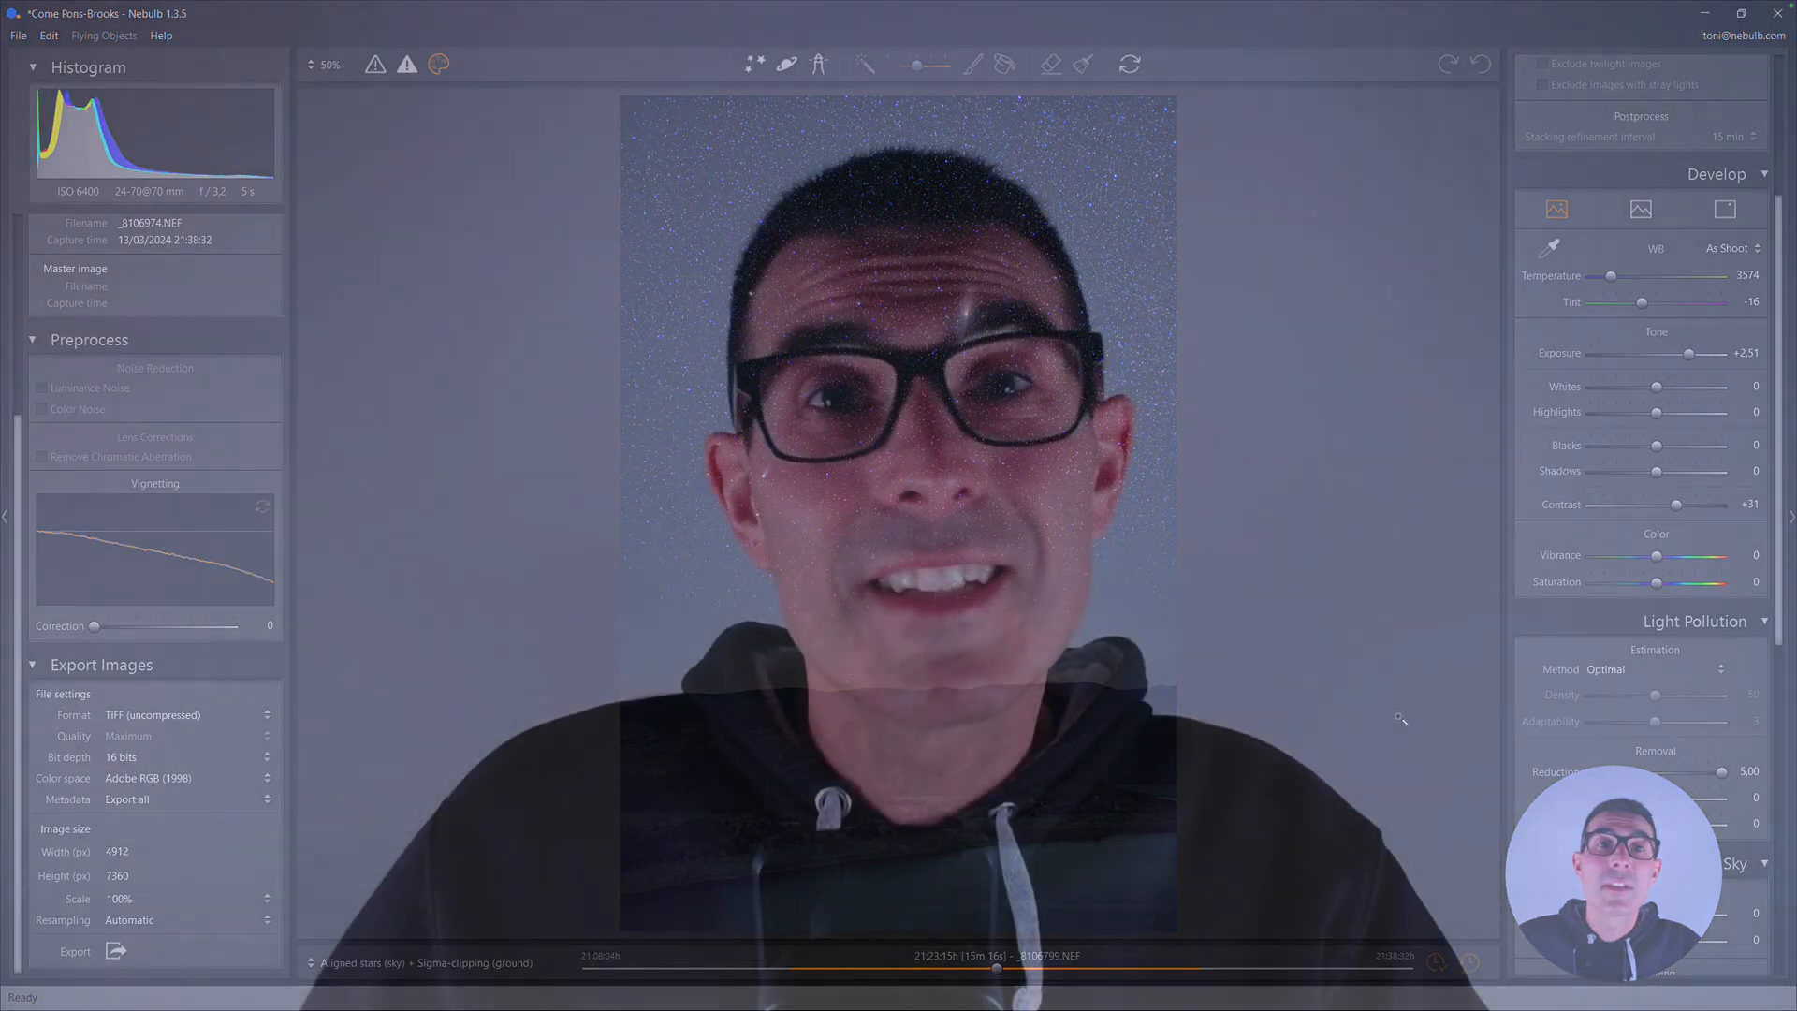